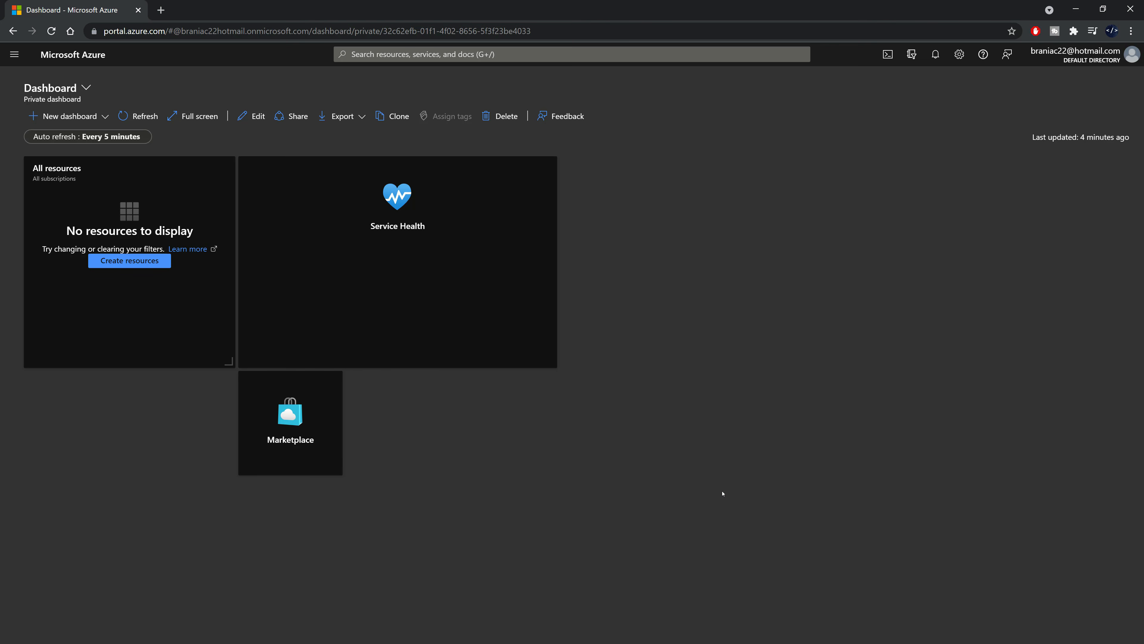
Open the overview of all Azure services and look through the featured services and categories
{"action": "left_click", "coordinate": [52, 88]}
{"action": "left_click", "coordinate": [695, 327]}
{"action": "left_click", "coordinate": [14, 55]}
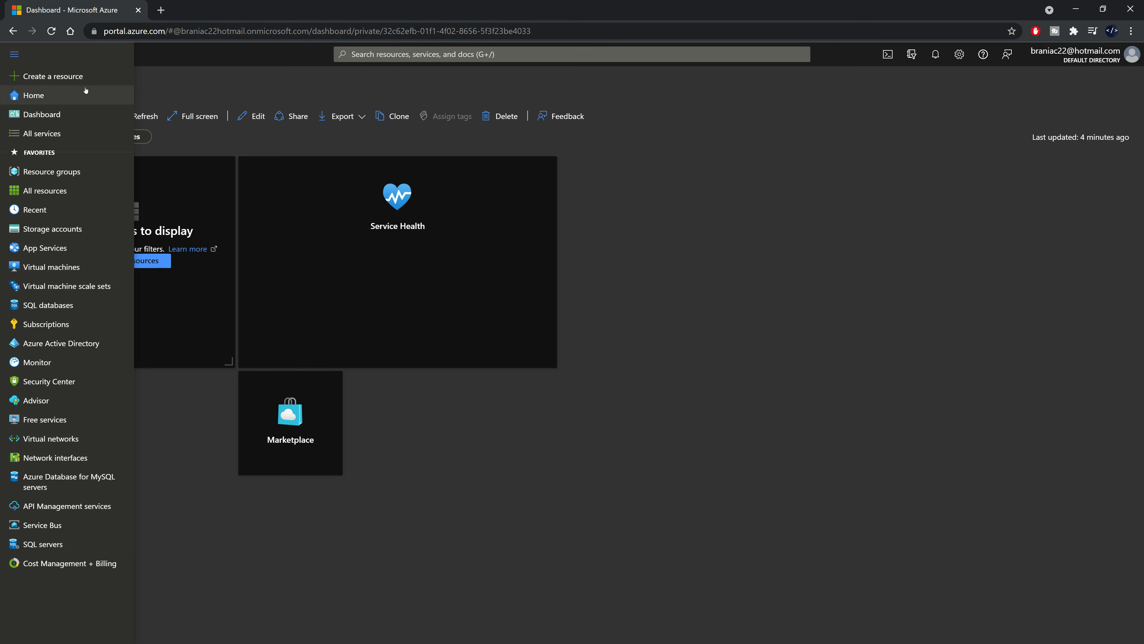
{"action": "left_click", "coordinate": [68, 137]}
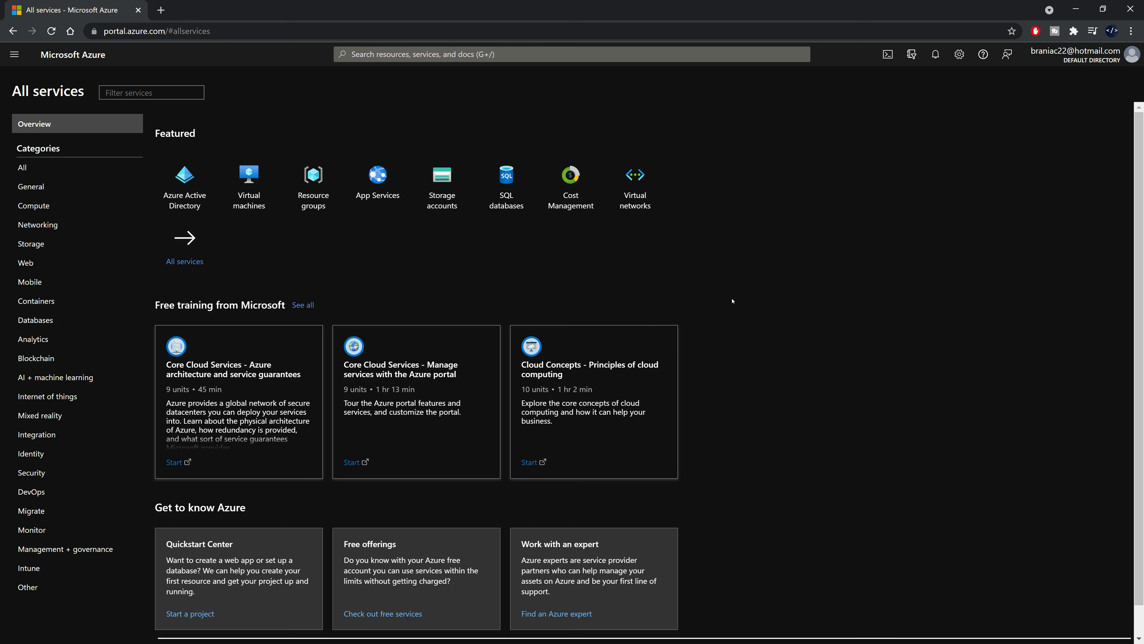
{"action": "scroll", "coordinate": [541, 429], "scroll_direction": "down", "scroll_amount": 2}
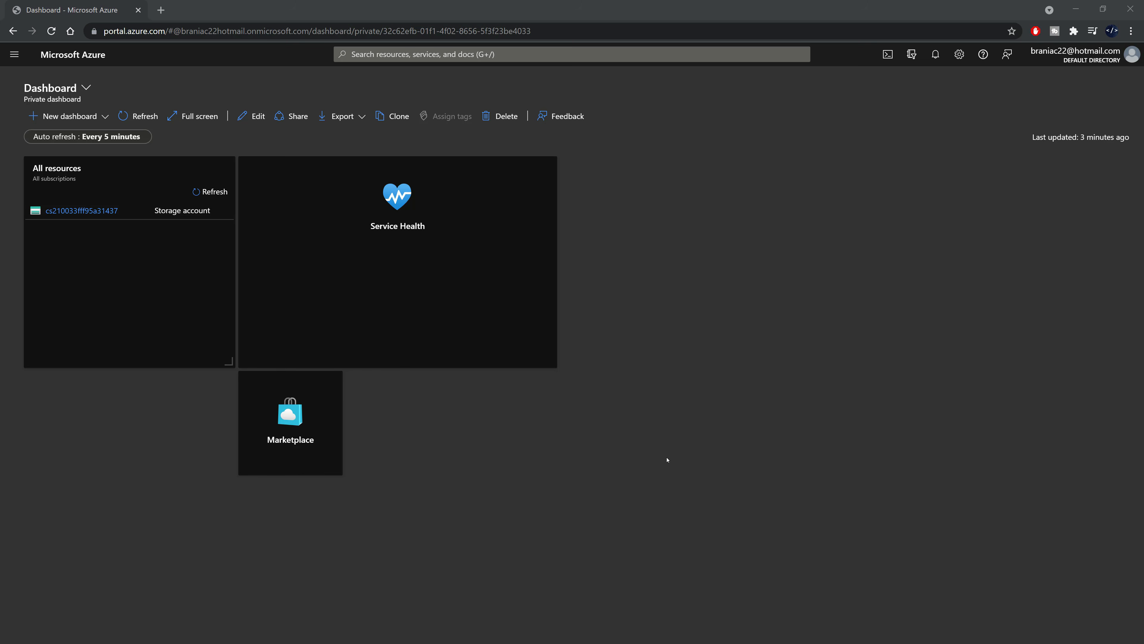
Start creating a new virtual machine resource from the Compute category
{"action": "left_click", "coordinate": [11, 55]}
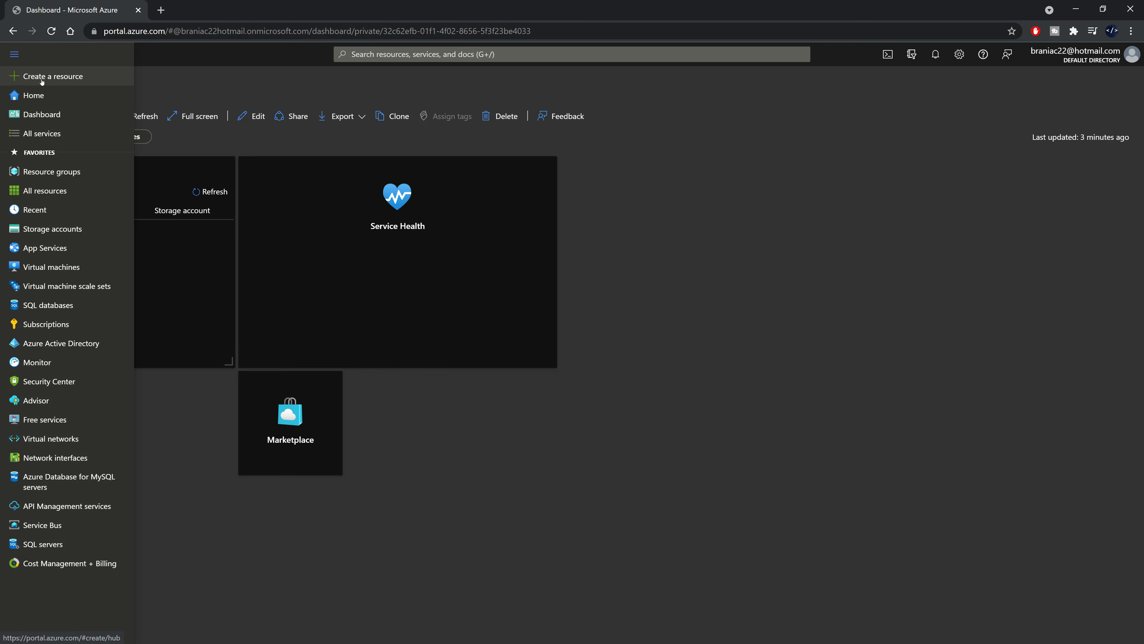
{"action": "left_click", "coordinate": [56, 83]}
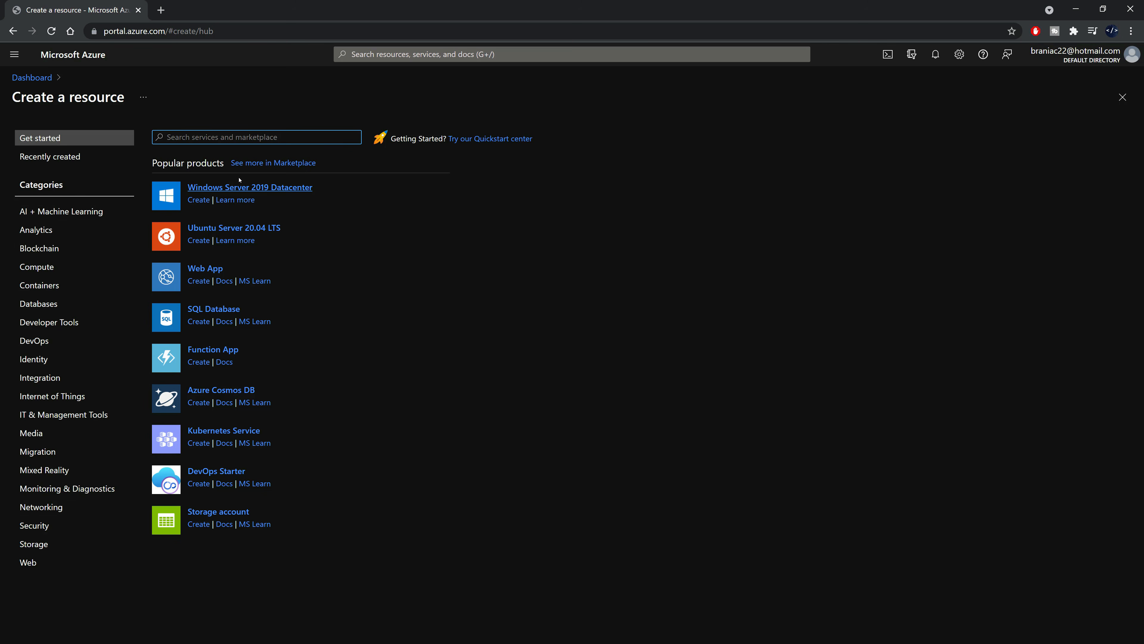
{"action": "left_click", "coordinate": [72, 212]}
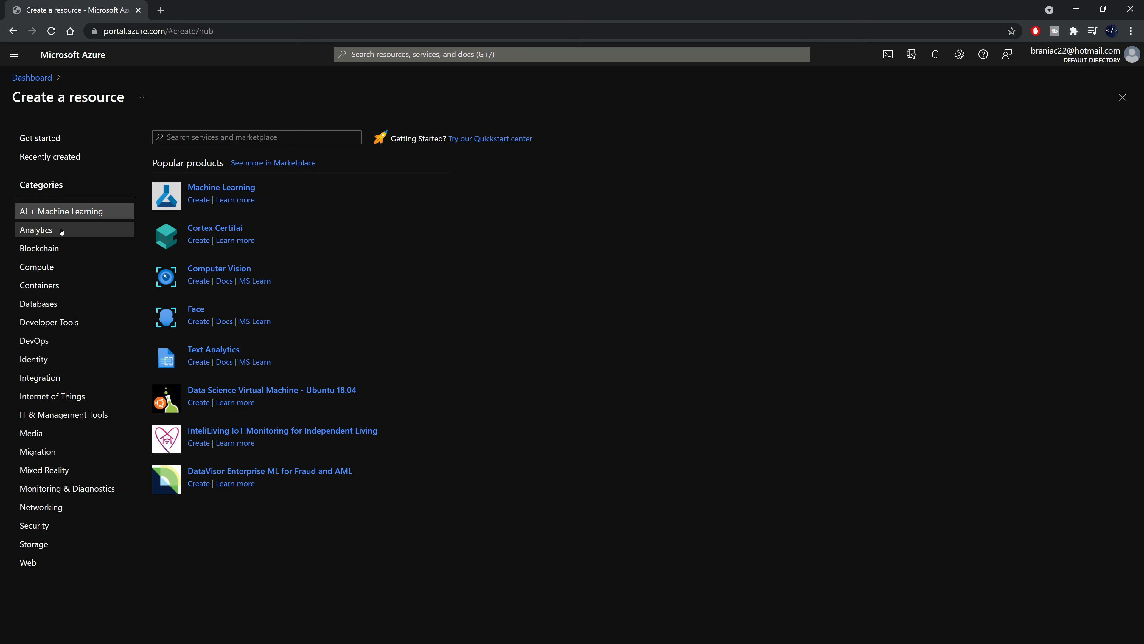
{"action": "left_click", "coordinate": [61, 231]}
{"action": "left_click", "coordinate": [54, 248]}
{"action": "left_click", "coordinate": [53, 267]}
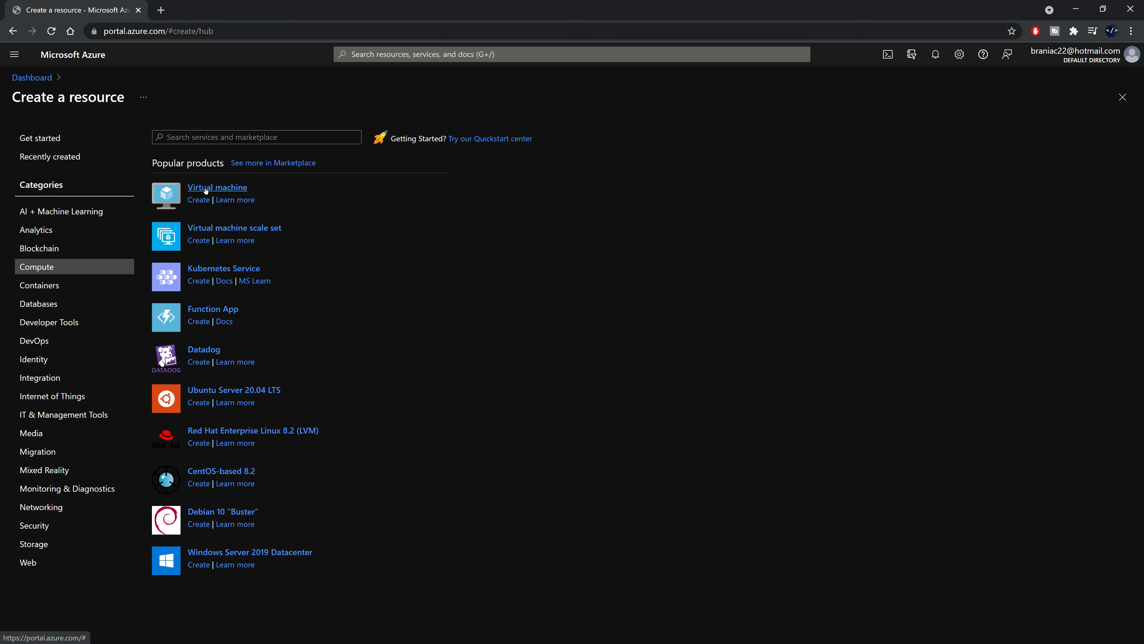
{"action": "left_click", "coordinate": [199, 200]}
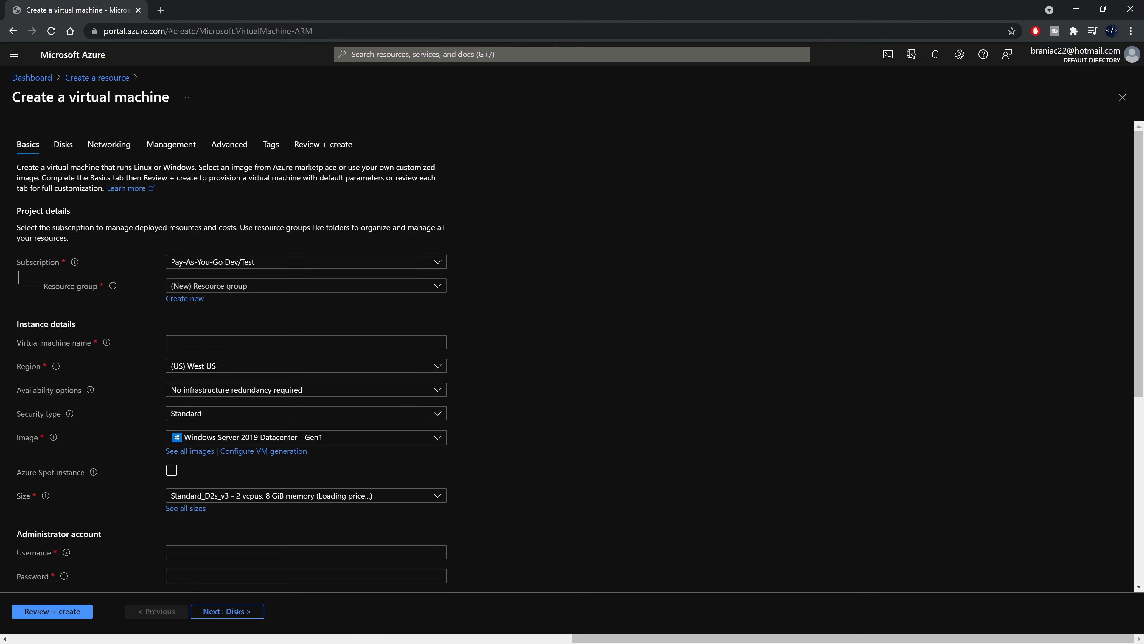
Keep the Pay-As-You-Go Dev/Test subscription and create a new resource group named test-vm1 for the virtual machine
{"action": "left_click", "coordinate": [212, 264]}
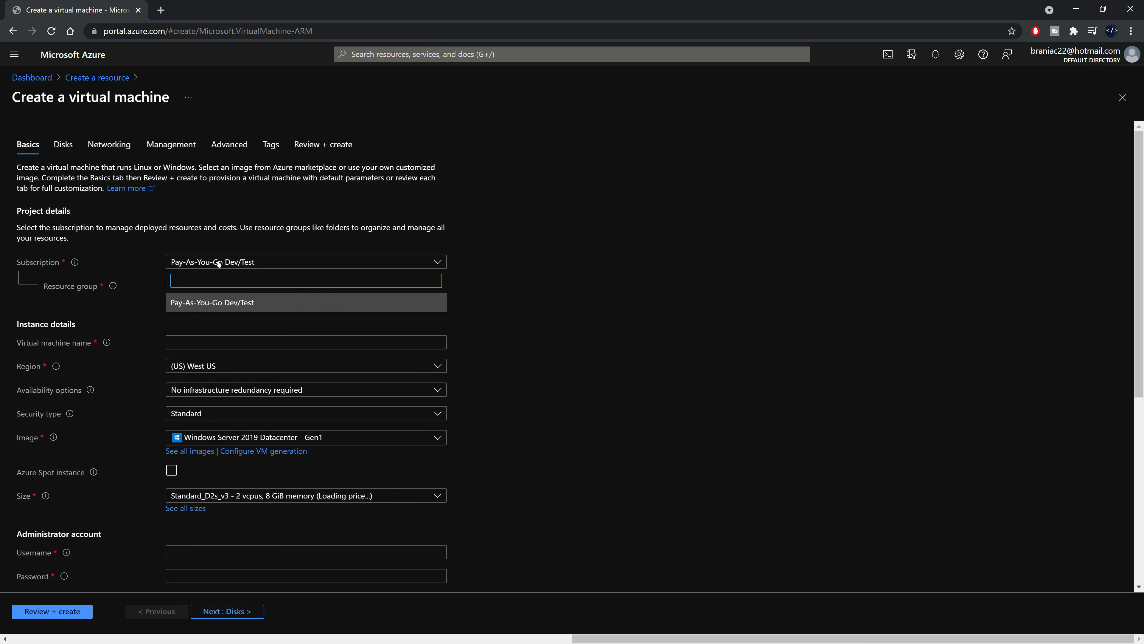
{"action": "left_click", "coordinate": [219, 263]}
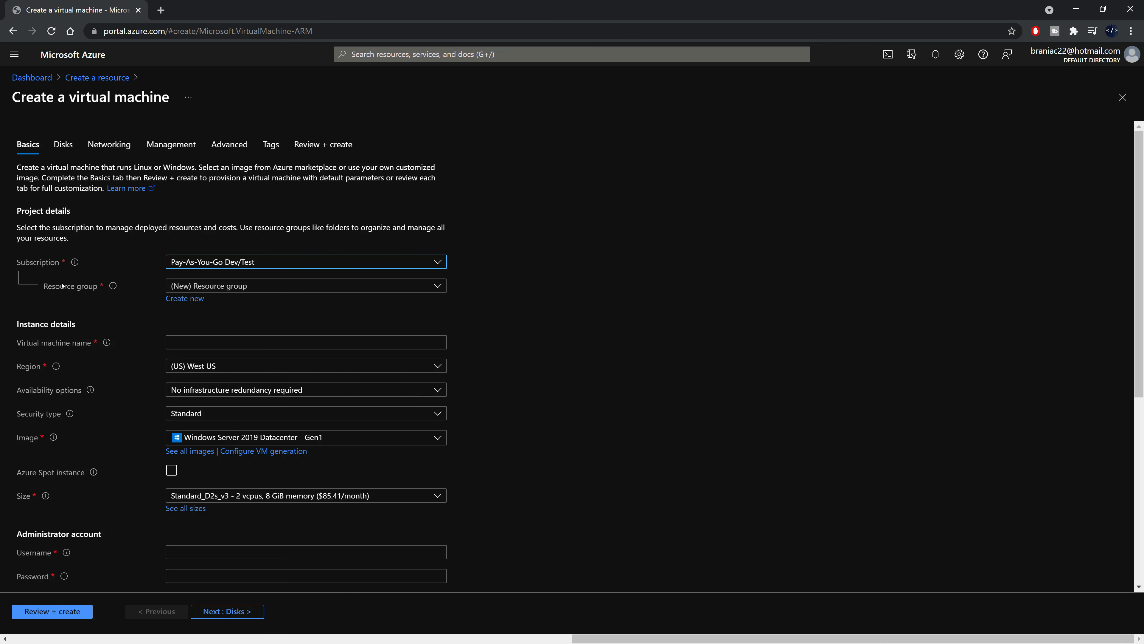
{"action": "mouse_move", "coordinate": [111, 285]}
{"action": "left_click", "coordinate": [220, 292]}
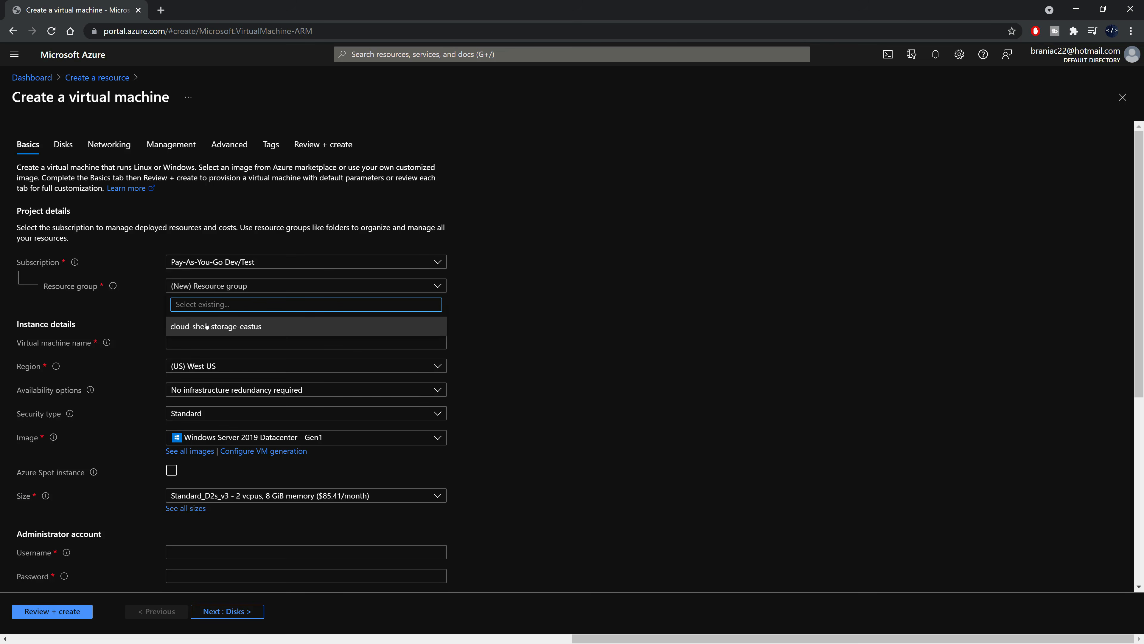
{"action": "left_click", "coordinate": [465, 304]}
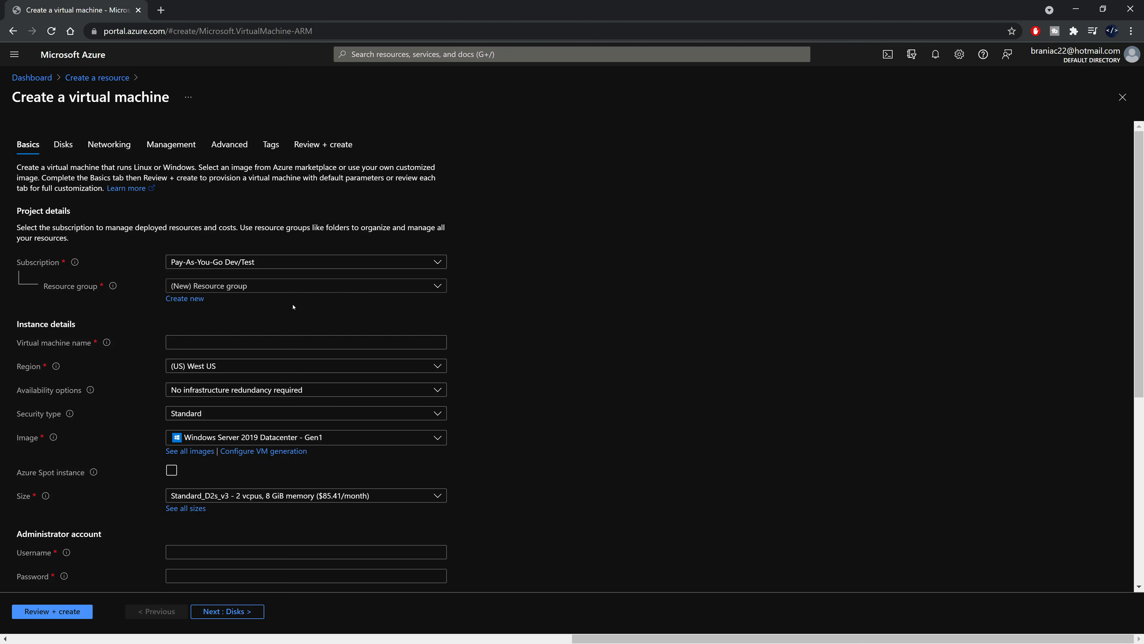
{"action": "left_click", "coordinate": [185, 298]}
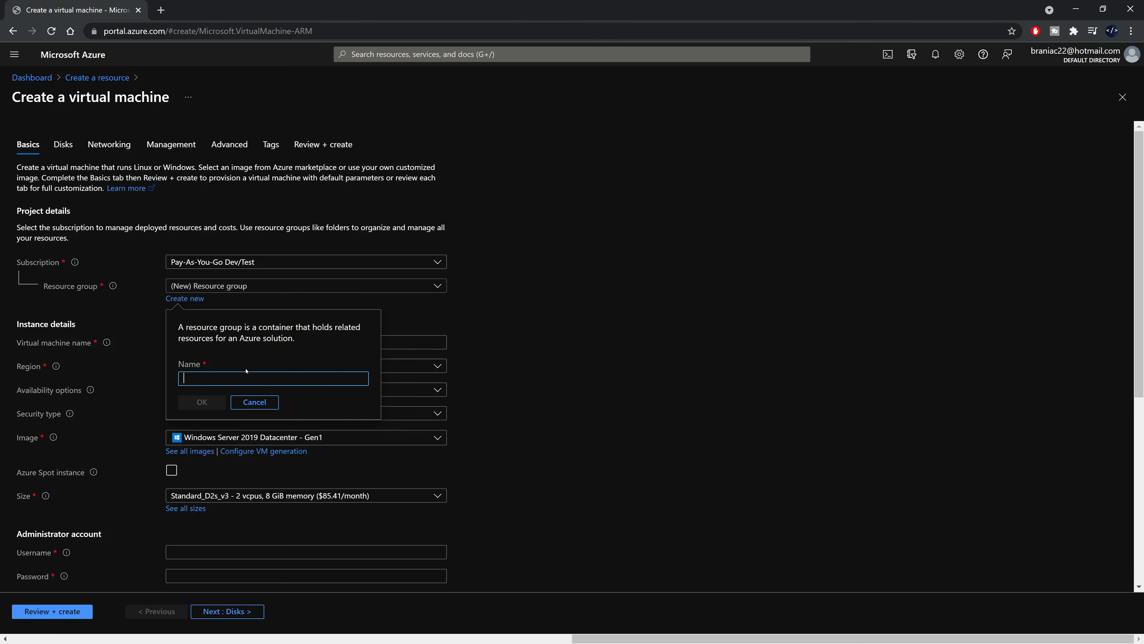
{"action": "type", "text": "t"}
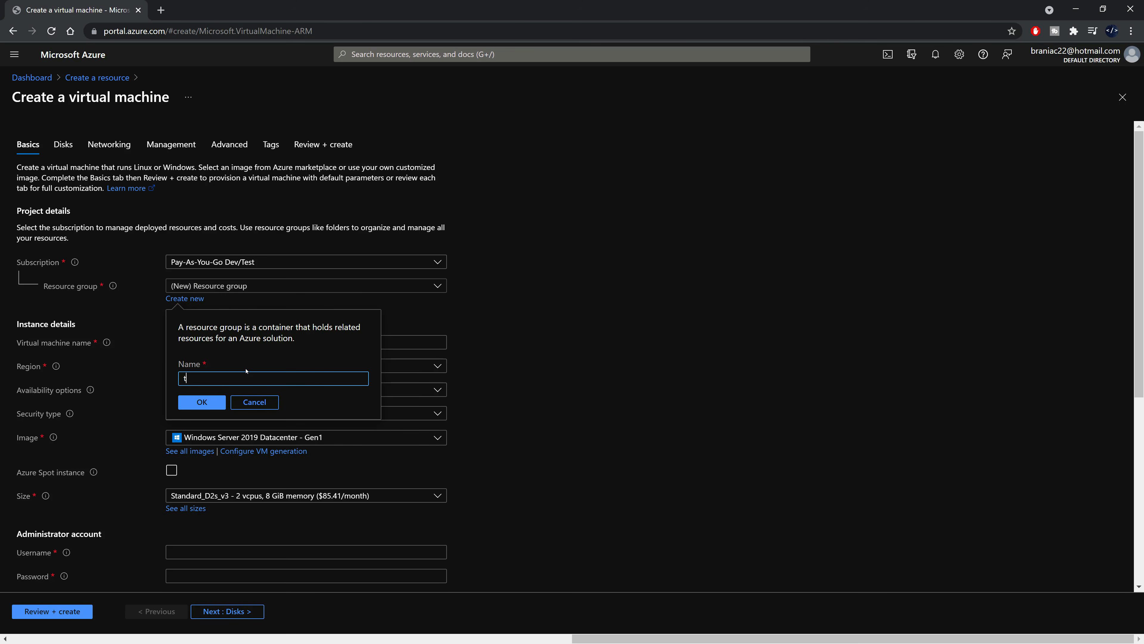
{"action": "type", "text": "est-vm1"}
{"action": "left_click", "coordinate": [202, 402]}
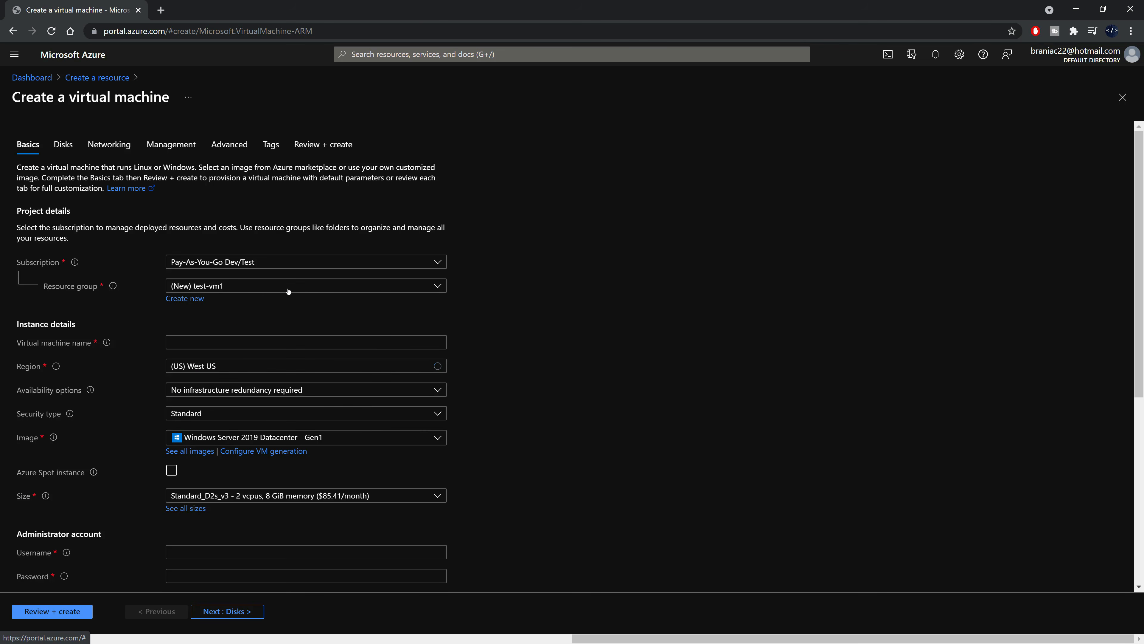
Name the virtual machine testvm1 and set its region to (US) East US 2
{"action": "left_click", "coordinate": [239, 342]}
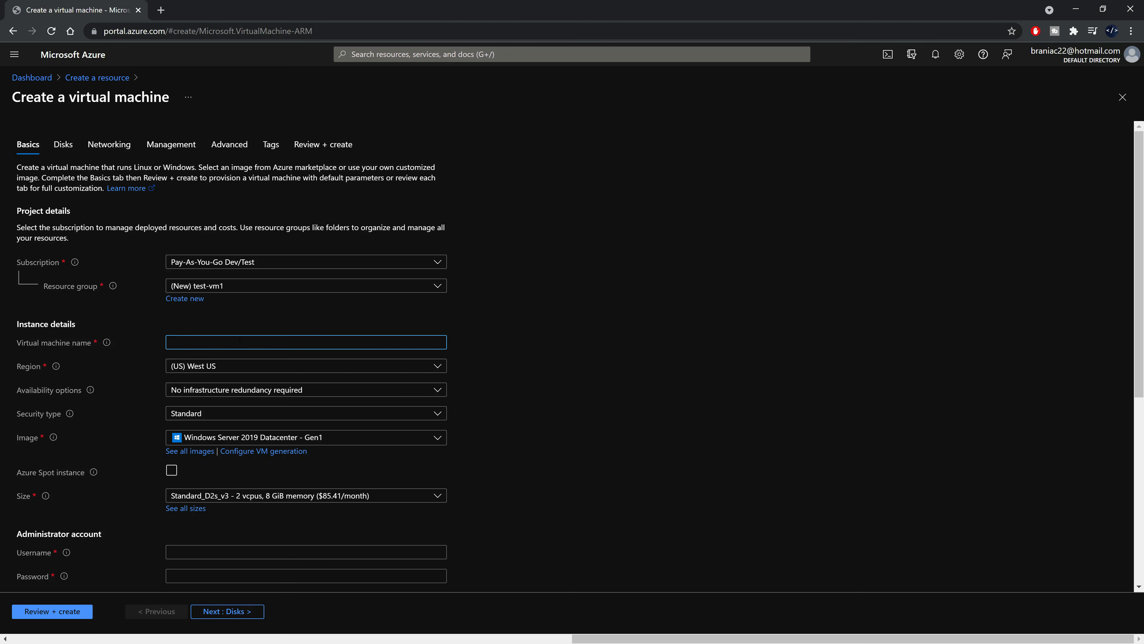
{"action": "type", "text": "testvm1"}
{"action": "left_click", "coordinate": [242, 369]}
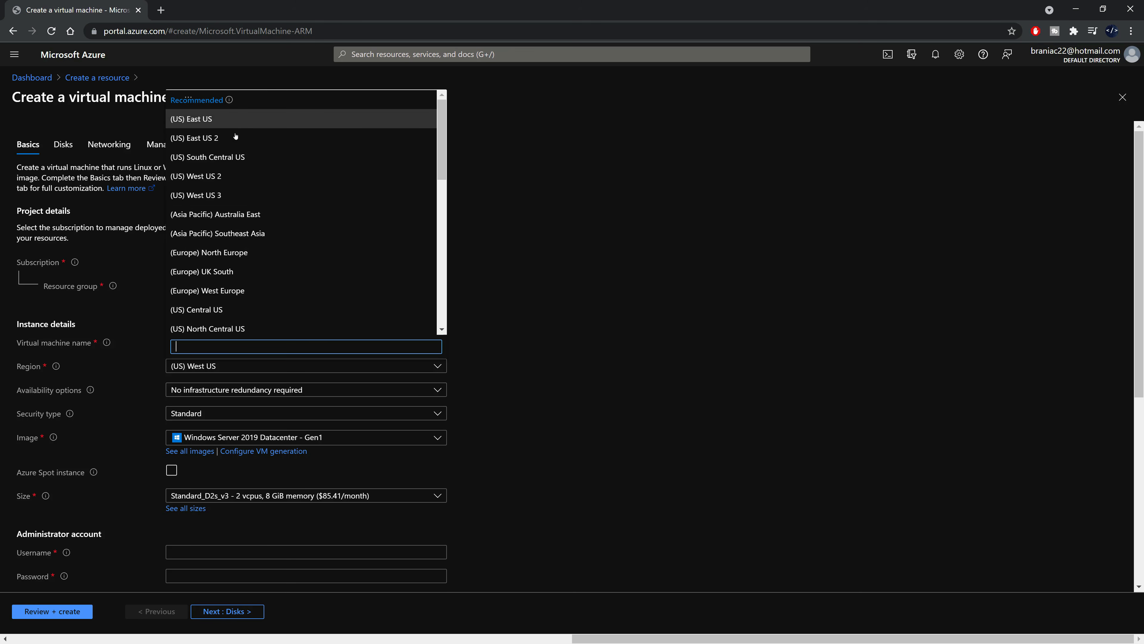
{"action": "left_click", "coordinate": [226, 138]}
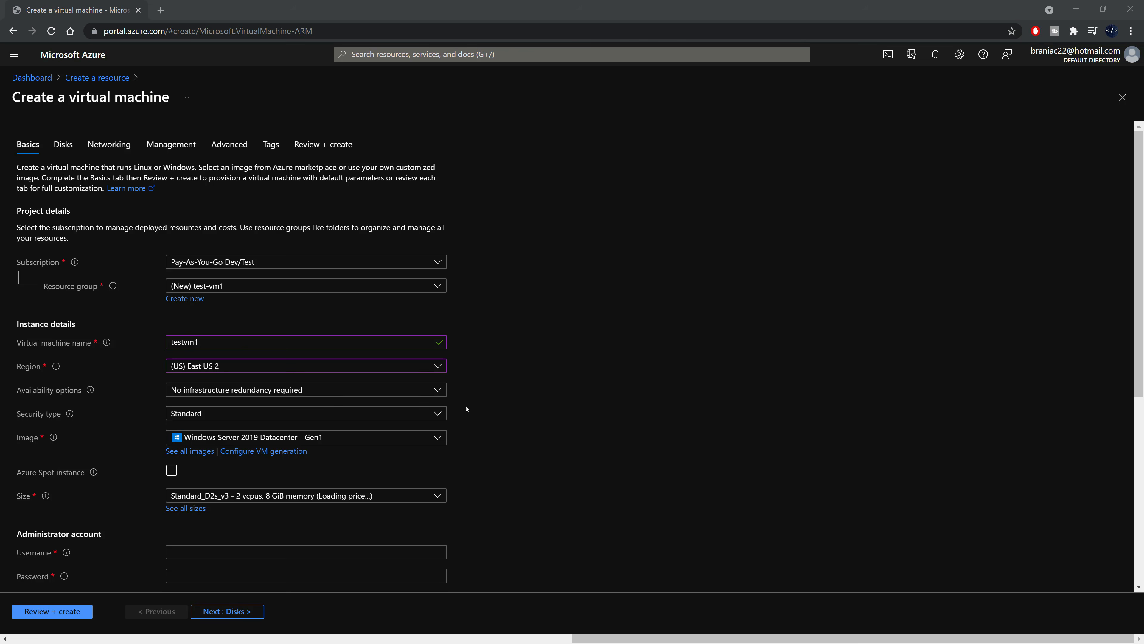
Review the availability options and security types, keeping No infrastructure redundancy required and Standard
{"action": "left_click", "coordinate": [290, 397]}
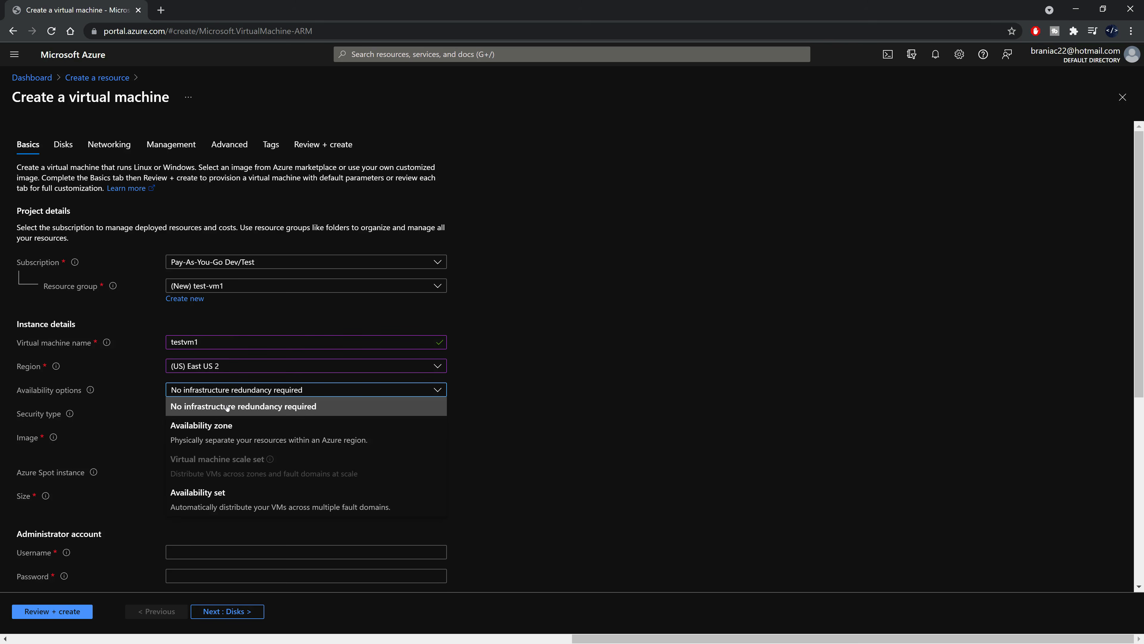
{"action": "left_click", "coordinate": [168, 397]}
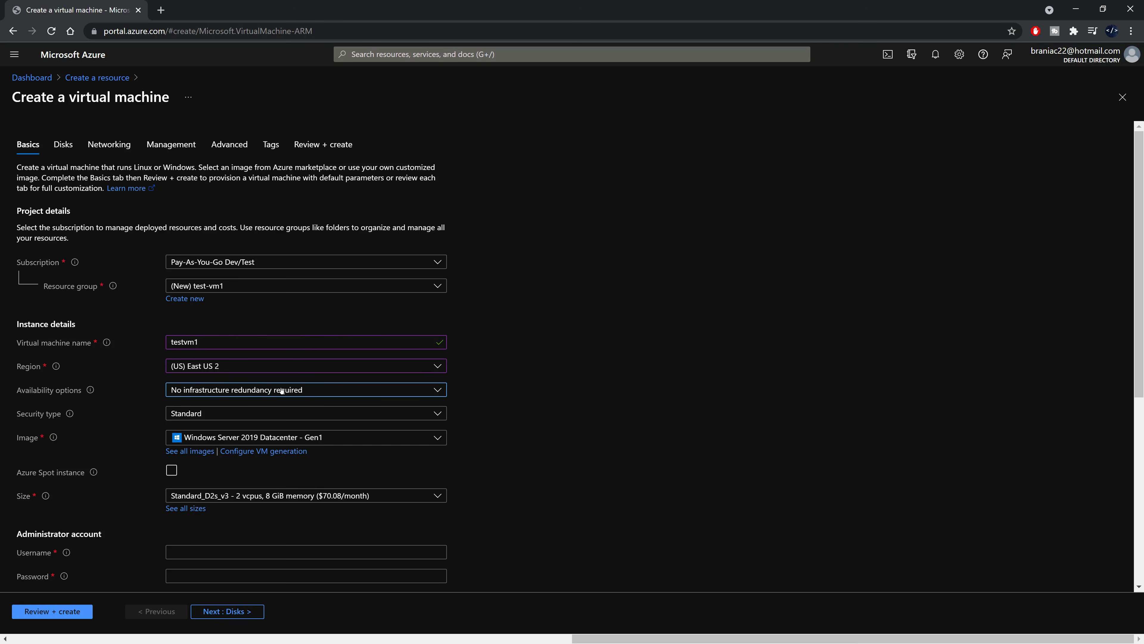
{"action": "left_click", "coordinate": [224, 415]}
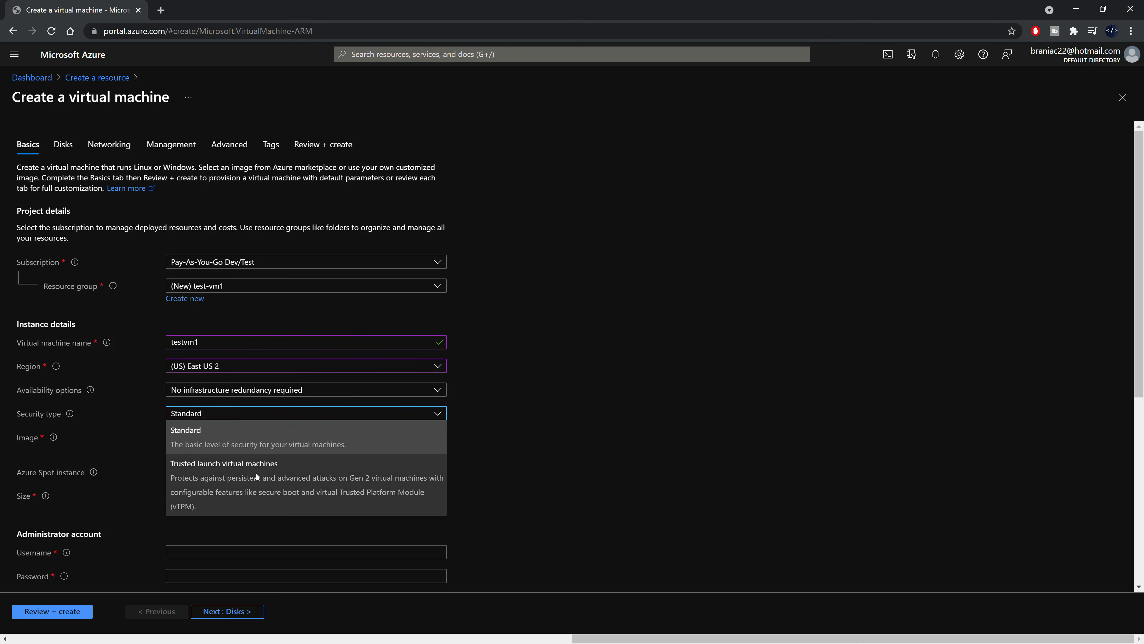
{"action": "left_click", "coordinate": [358, 440]}
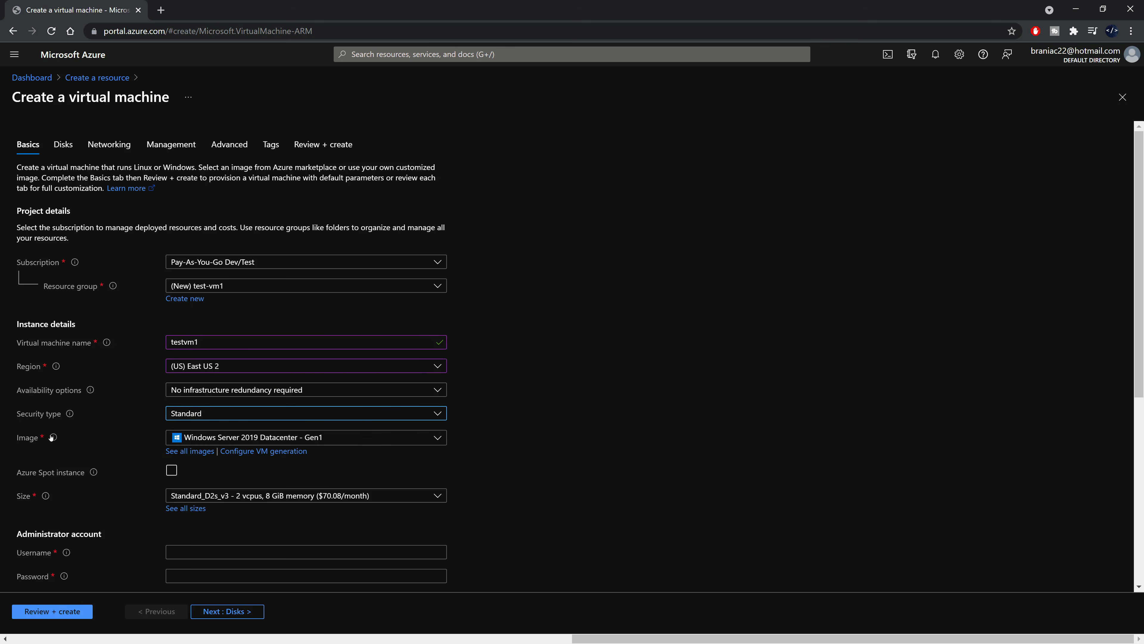
Open the full list of virtual machine images and examine the Compute offerings in the Marketplace
{"action": "left_click", "coordinate": [284, 438]}
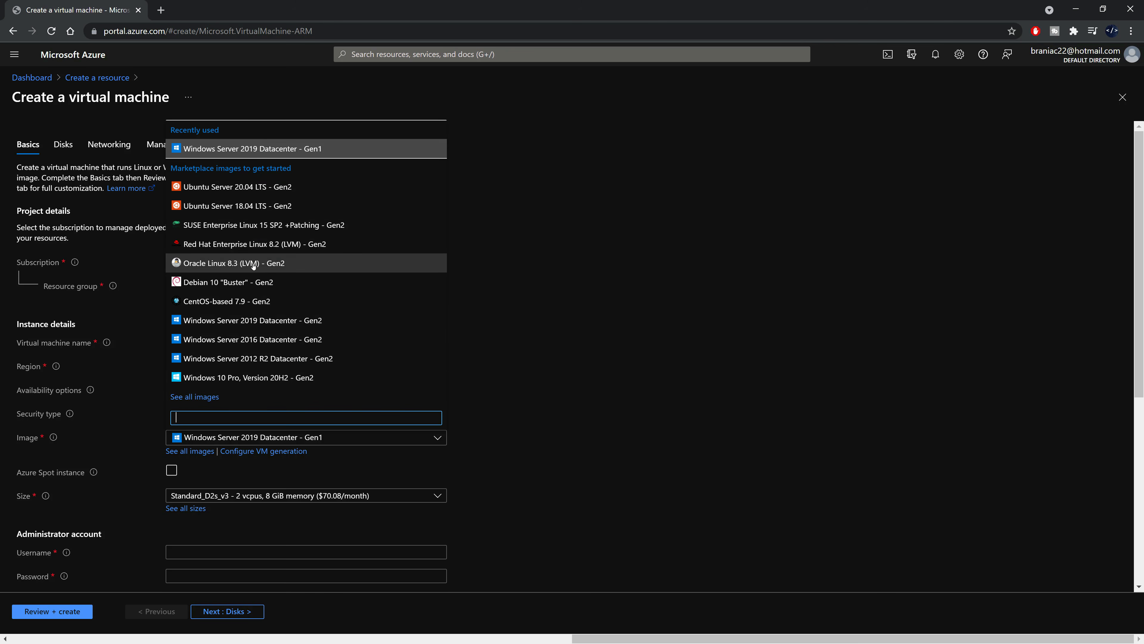
{"action": "left_click", "coordinate": [207, 401]}
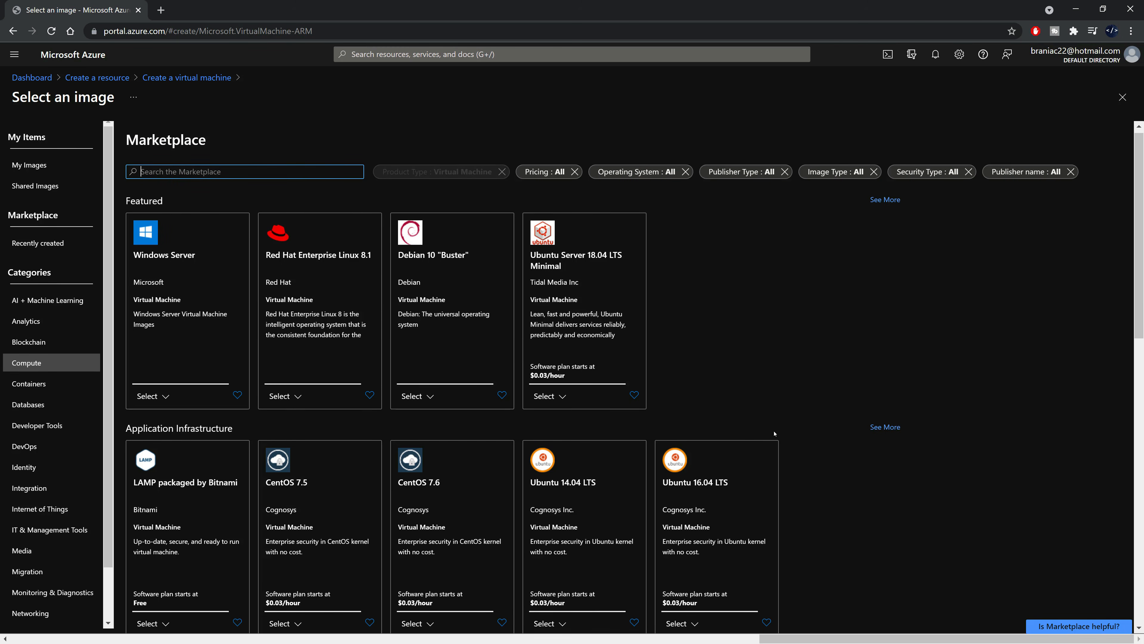
{"action": "scroll", "coordinate": [764, 328], "scroll_direction": "down", "scroll_amount": 10}
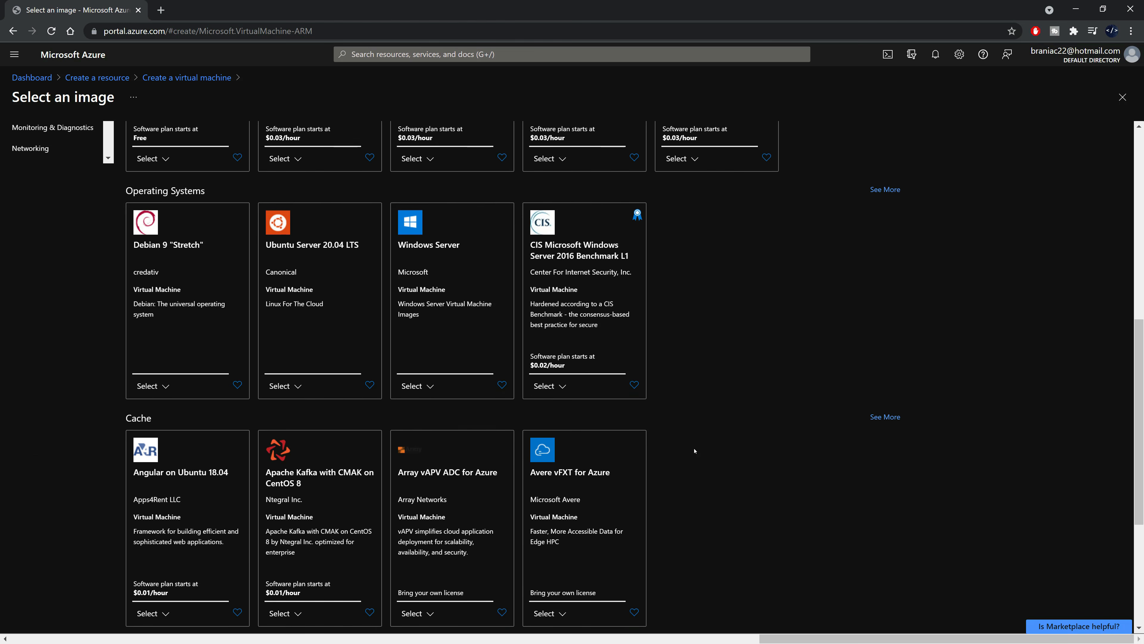
{"action": "scroll", "coordinate": [699, 456], "scroll_direction": "up", "scroll_amount": 10}
{"action": "scroll", "coordinate": [309, 356], "scroll_direction": "down", "scroll_amount": 3}
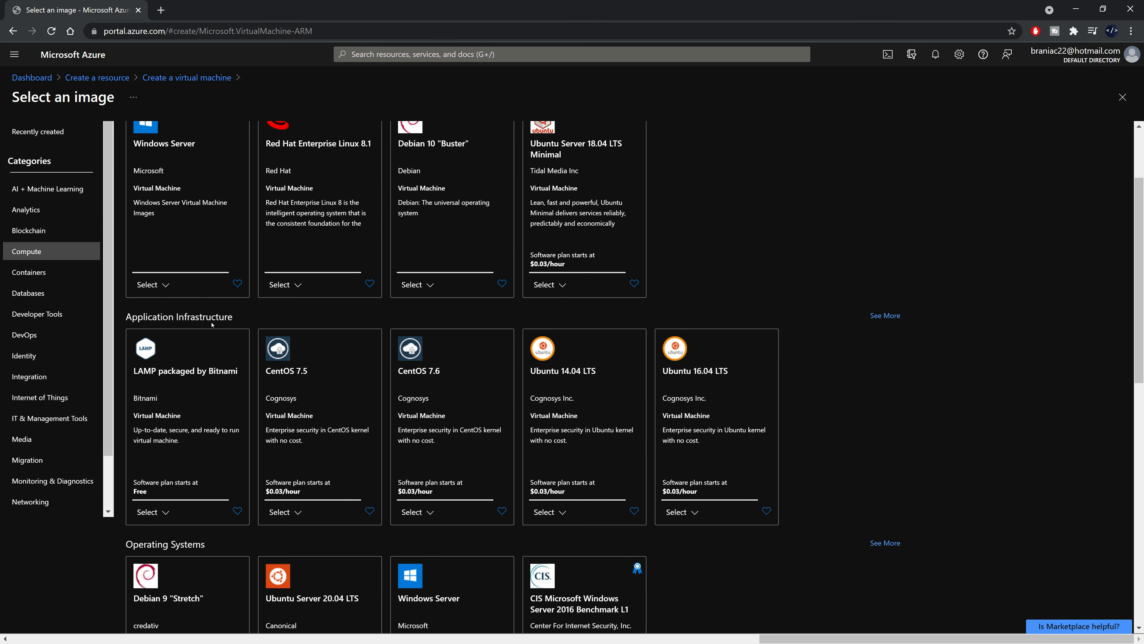
{"action": "scroll", "coordinate": [138, 204], "scroll_direction": "up", "scroll_amount": 3}
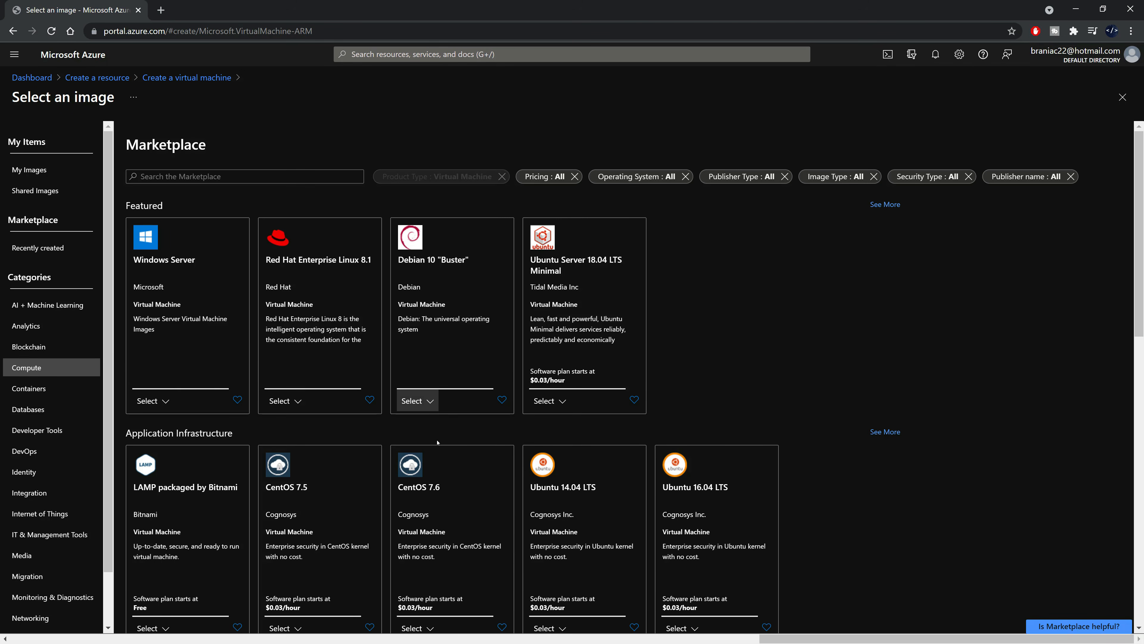
{"action": "scroll", "coordinate": [142, 420], "scroll_direction": "down", "scroll_amount": 6}
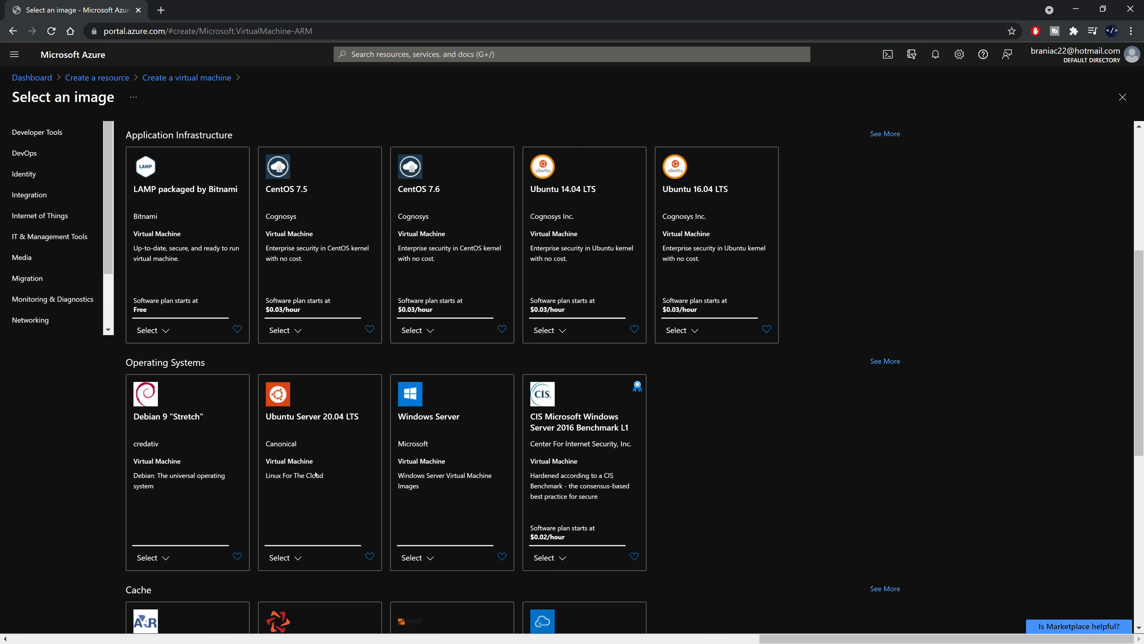
{"action": "scroll", "coordinate": [233, 558], "scroll_direction": "down", "scroll_amount": 4}
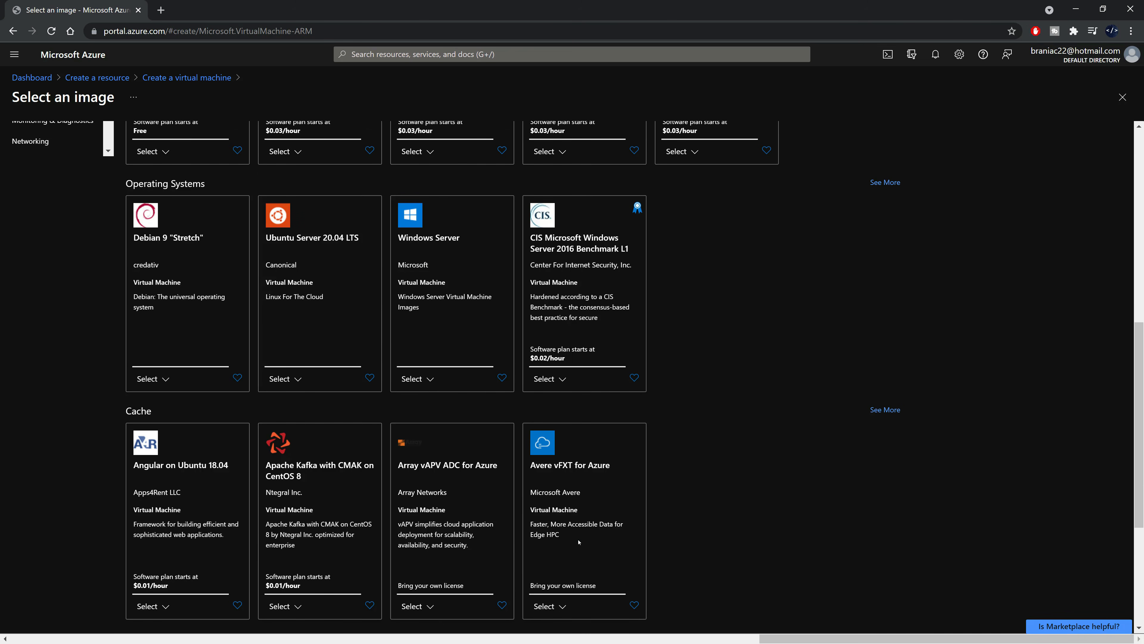
{"action": "scroll", "coordinate": [538, 535], "scroll_direction": "down", "scroll_amount": 5}
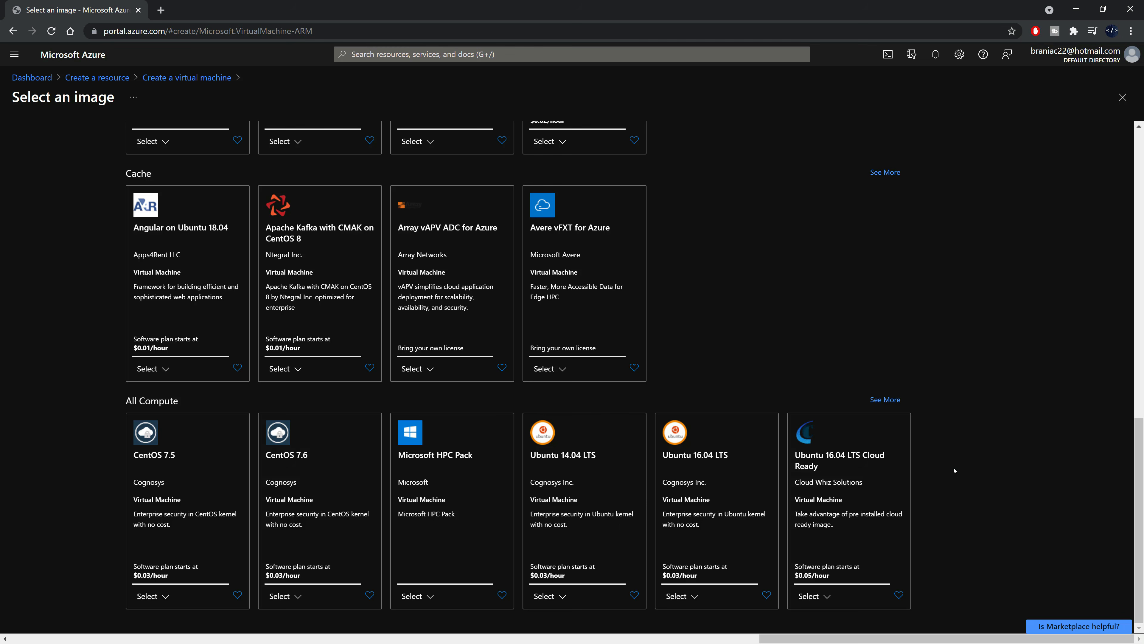
{"action": "scroll", "coordinate": [954, 470], "scroll_direction": "up", "scroll_amount": 10}
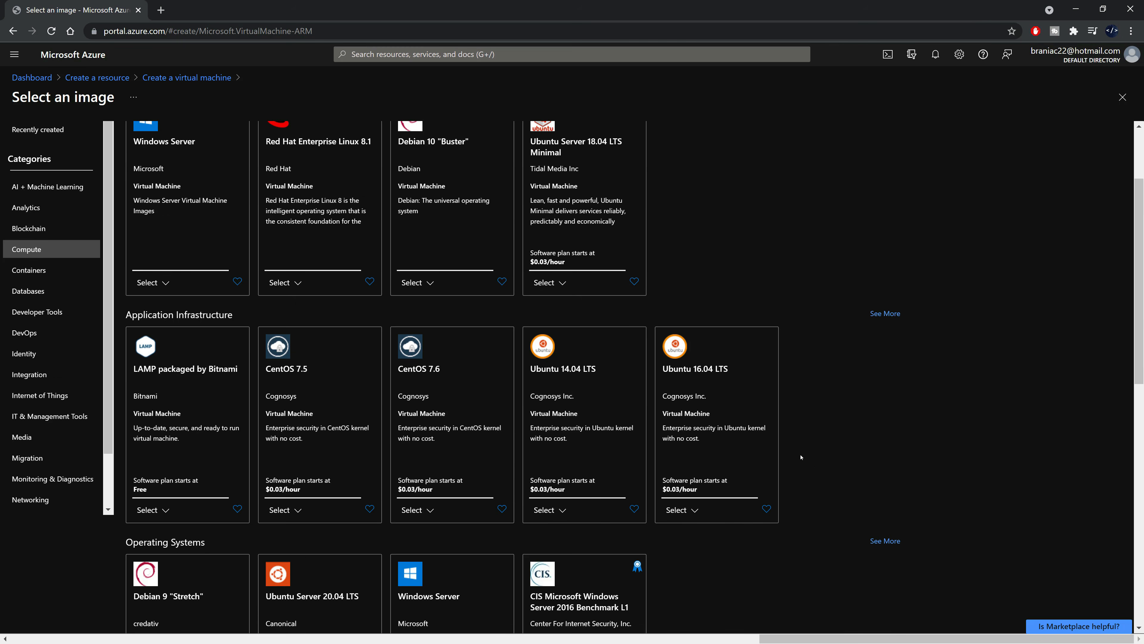
{"action": "scroll", "coordinate": [772, 409], "scroll_direction": "up", "scroll_amount": 3}
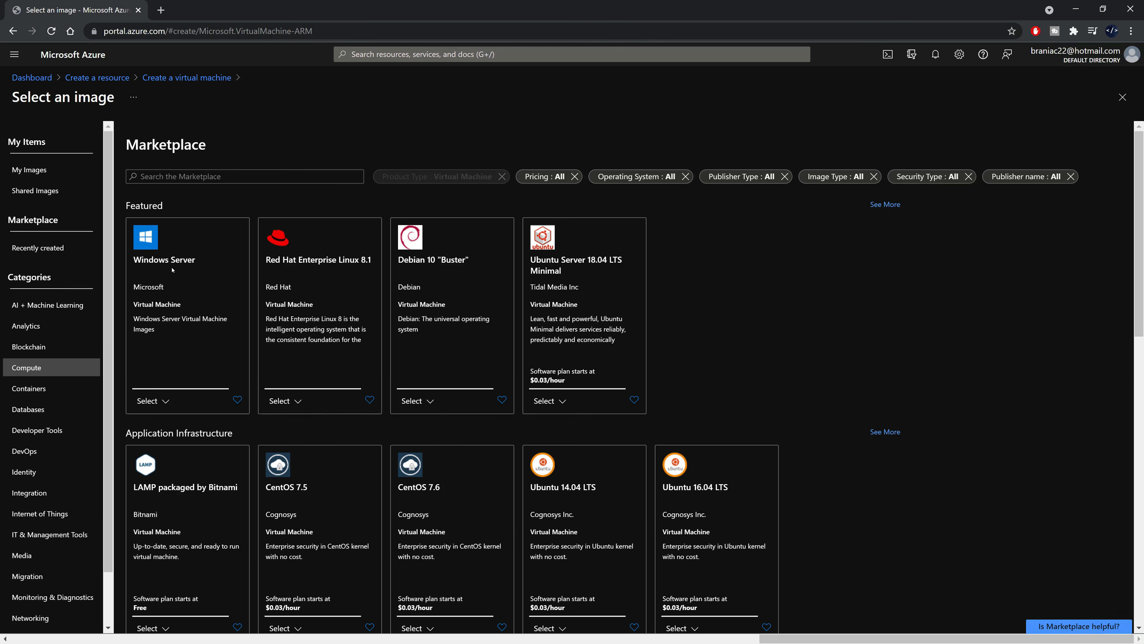
Look through the Windows Server images in the Marketplace and select Windows Server 2022 Datacenter - Gen 2
{"action": "left_click", "coordinate": [150, 401]}
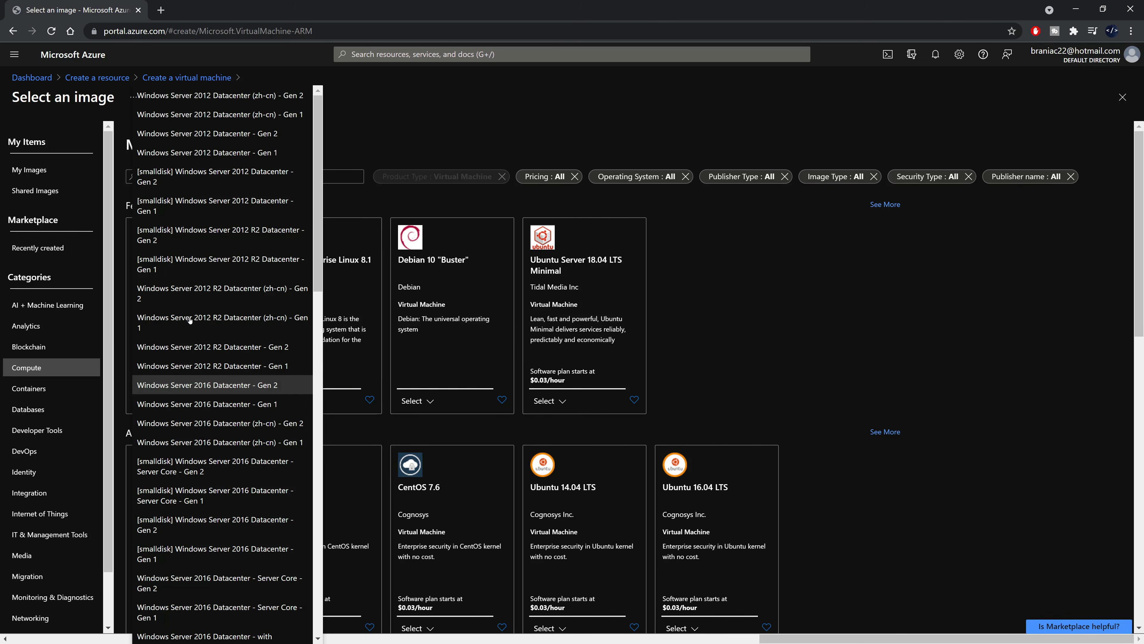
{"action": "scroll", "coordinate": [223, 163], "scroll_direction": "down", "scroll_amount": 3}
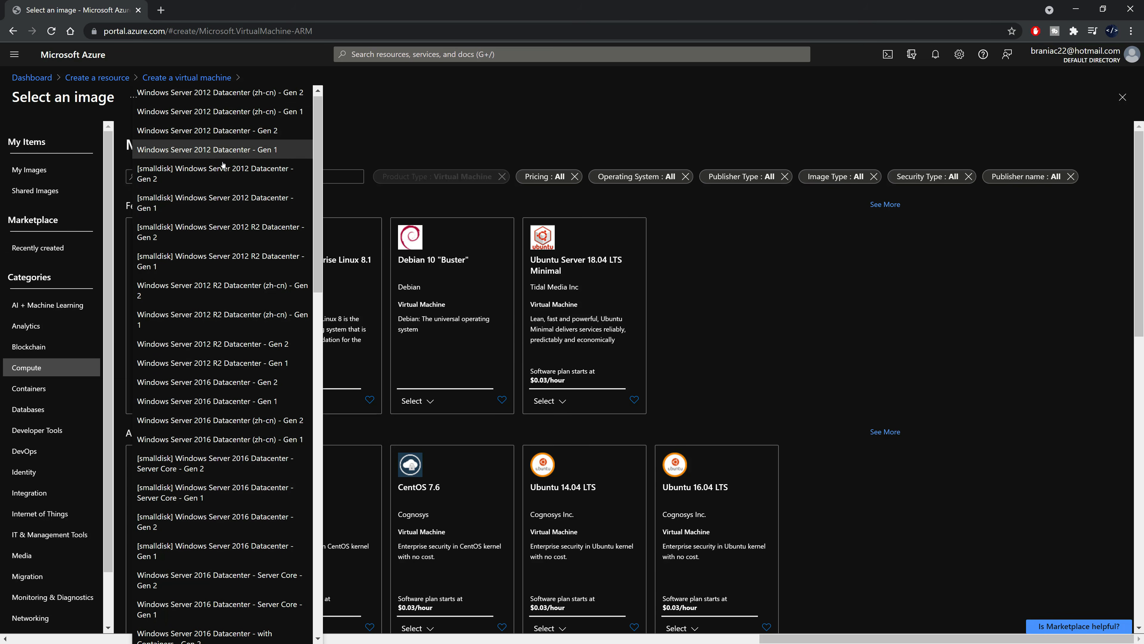
{"action": "scroll", "coordinate": [223, 168], "scroll_direction": "down", "scroll_amount": 5}
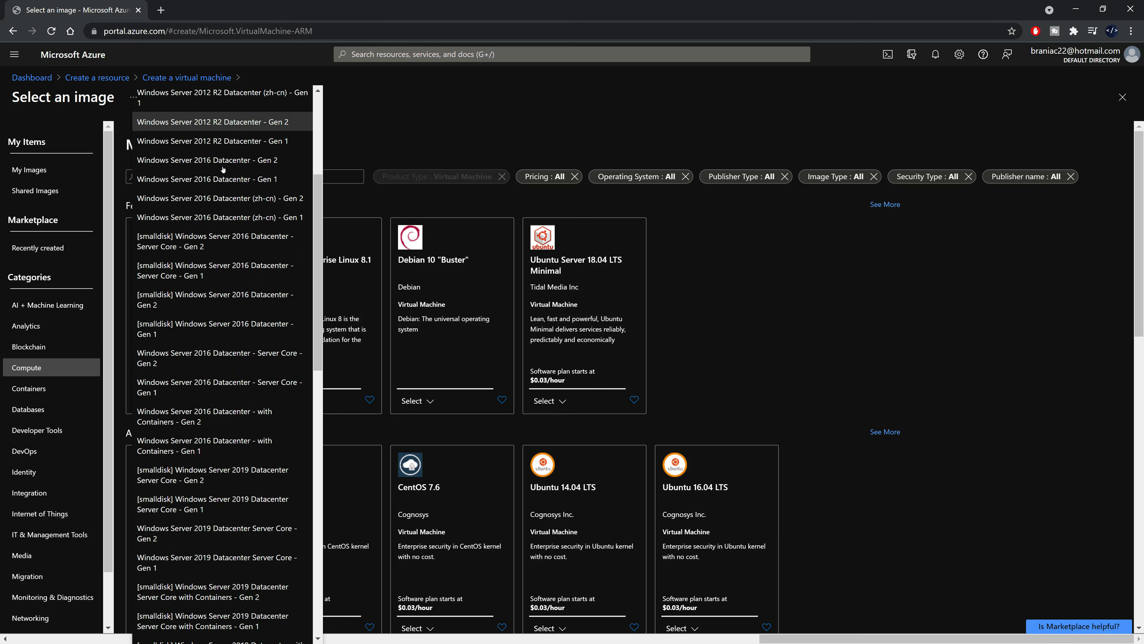
{"action": "scroll", "coordinate": [223, 171], "scroll_direction": "down", "scroll_amount": 10}
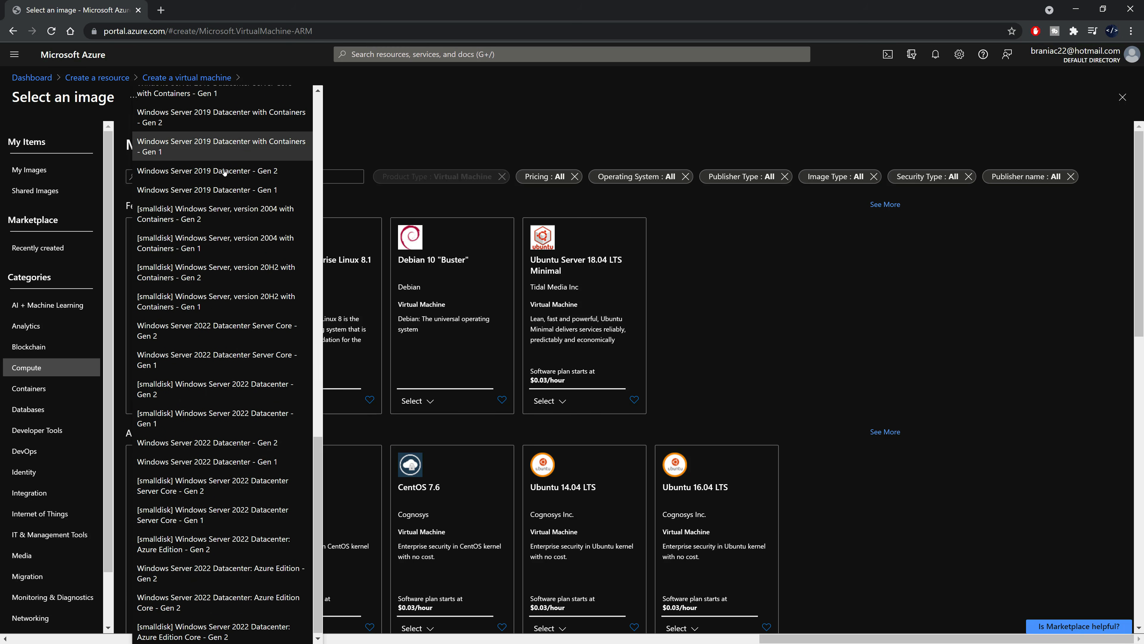
{"action": "scroll", "coordinate": [233, 250], "scroll_direction": "up", "scroll_amount": 15}
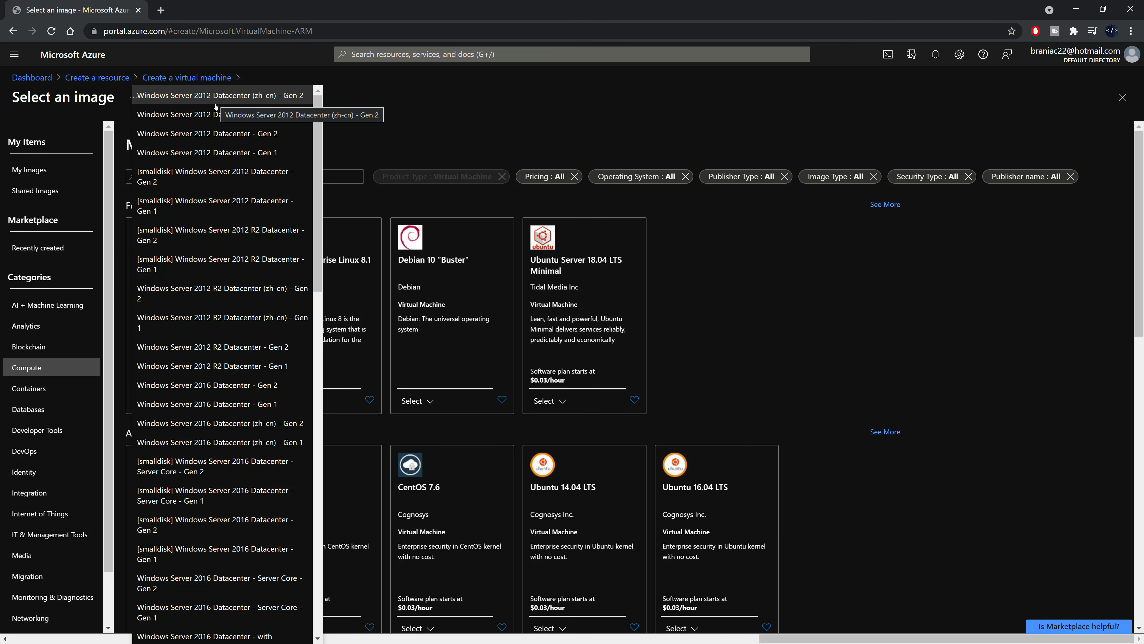
{"action": "scroll", "coordinate": [235, 225], "scroll_direction": "down", "scroll_amount": 10}
{"action": "scroll", "coordinate": [241, 286], "scroll_direction": "down", "scroll_amount": 10}
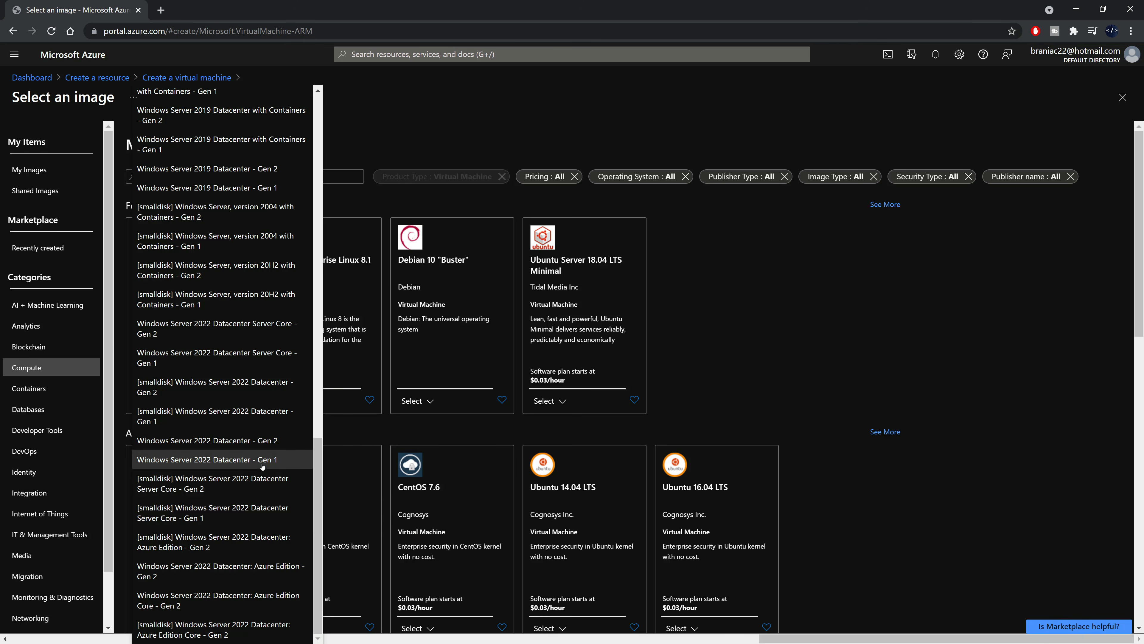
{"action": "left_click", "coordinate": [262, 440]}
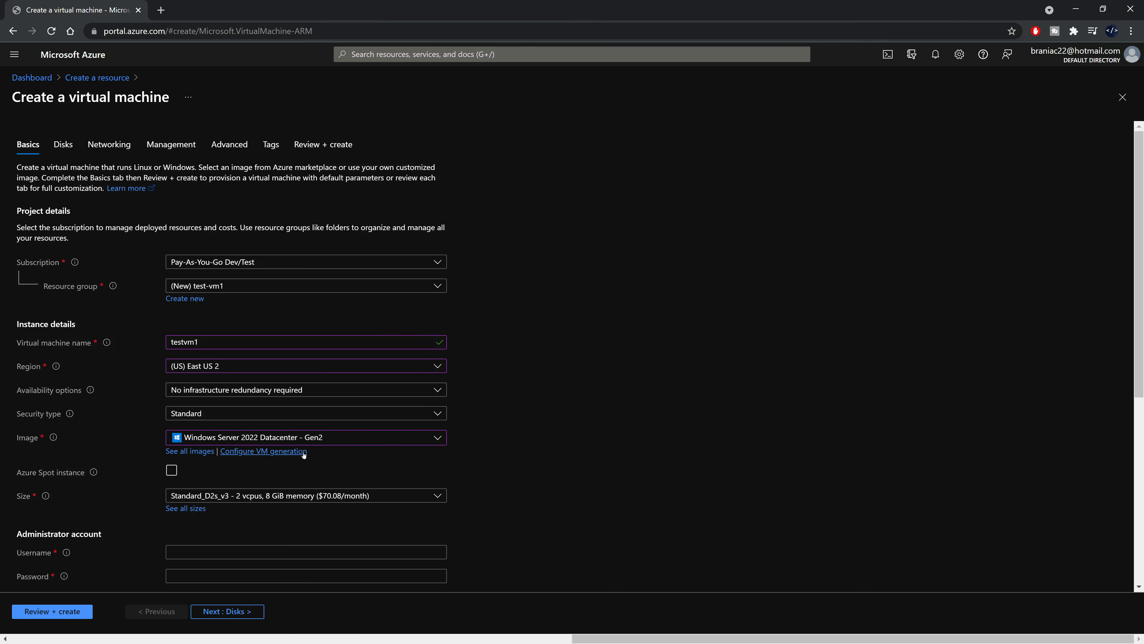
Review the VM generation options without changing Generation 2, and choose the Standard_D2s_v3 size with 2 vcpus and 8 GiB memory
{"action": "left_click", "coordinate": [274, 453]}
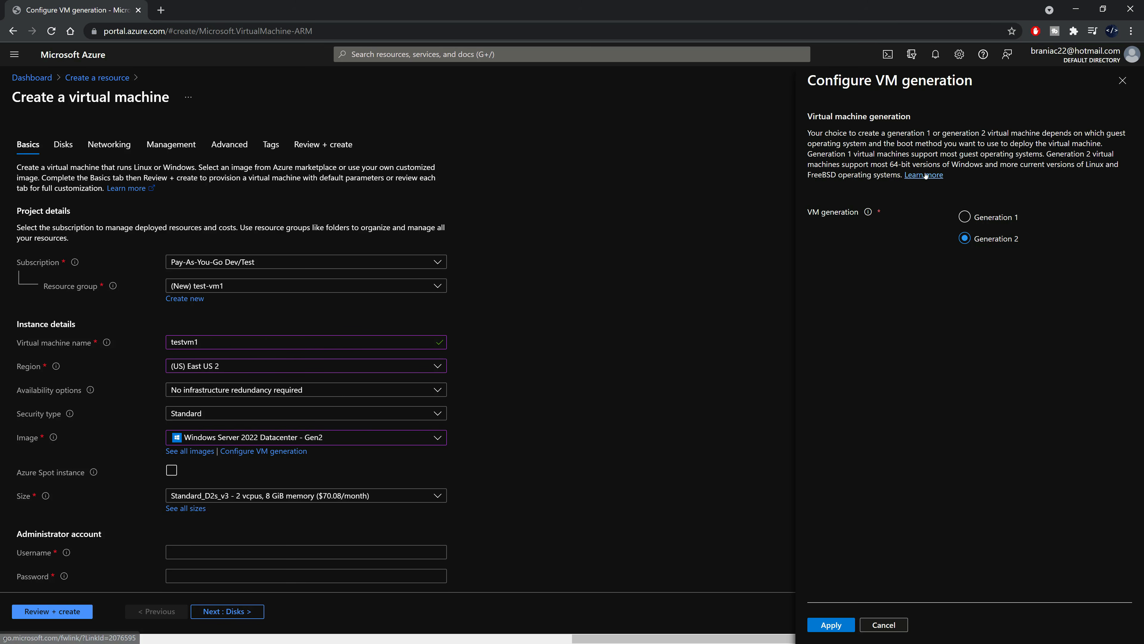
{"action": "left_click", "coordinate": [1122, 80]}
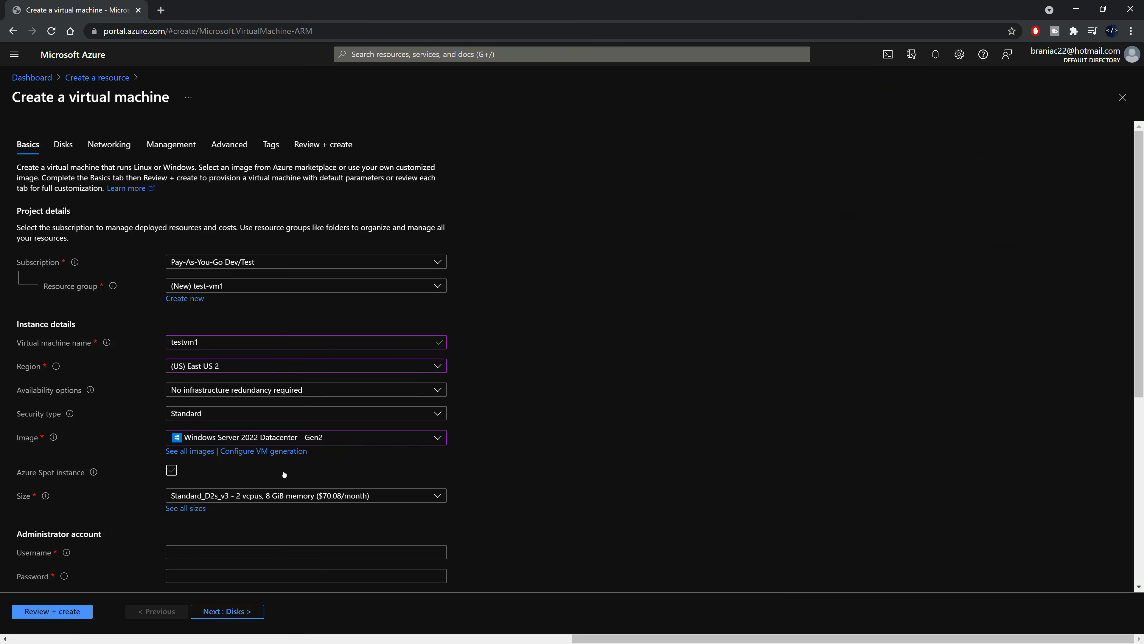
{"action": "left_click", "coordinate": [276, 495]}
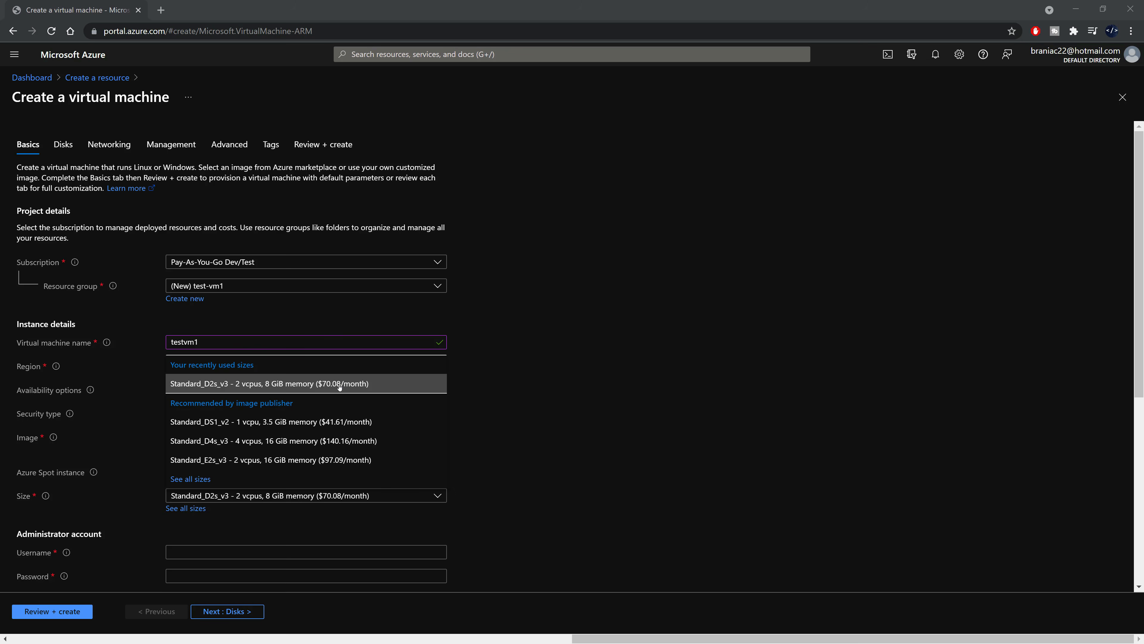
{"action": "left_click", "coordinate": [247, 383]}
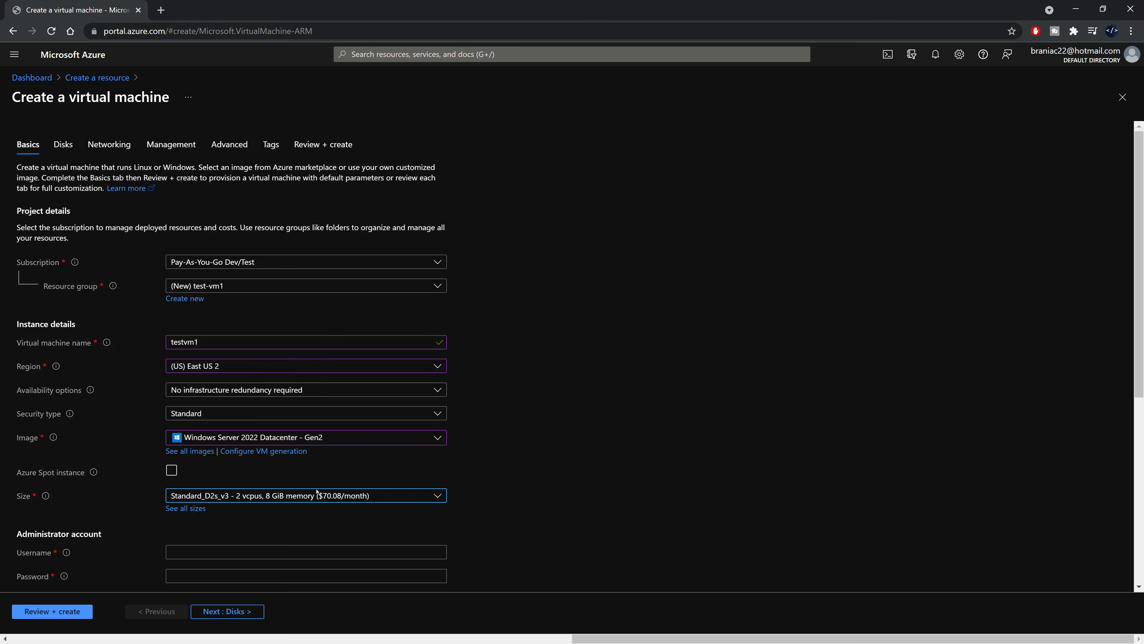
Fill in the administrator account with the username, the password and the matching password confirmation
{"action": "scroll", "coordinate": [337, 505], "scroll_direction": "down", "scroll_amount": 5}
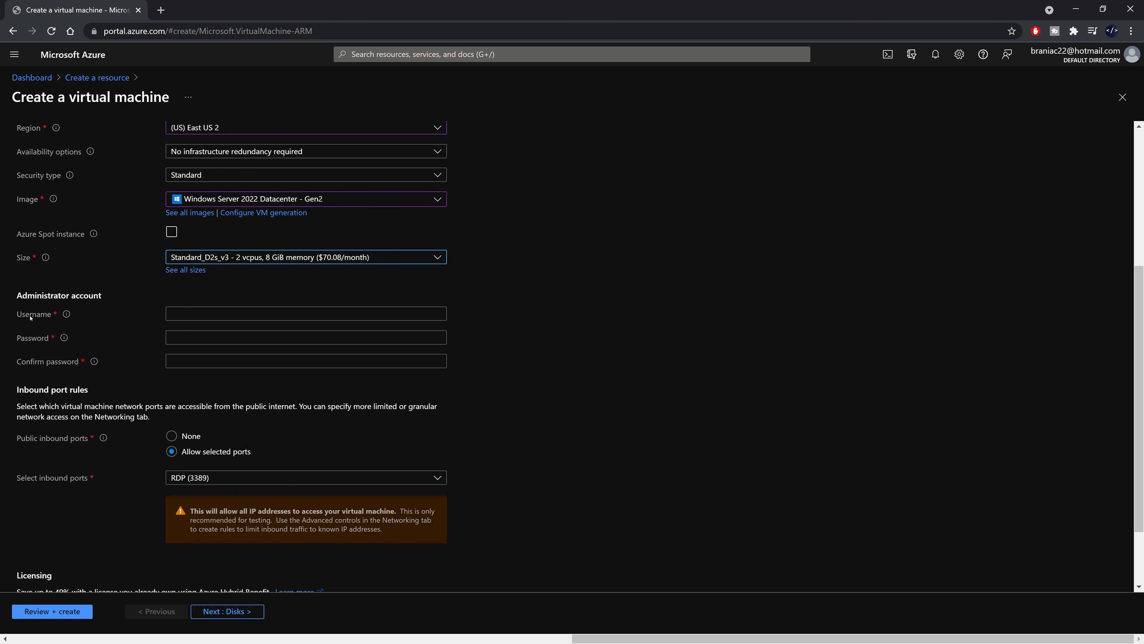
{"action": "left_click", "coordinate": [224, 314]}
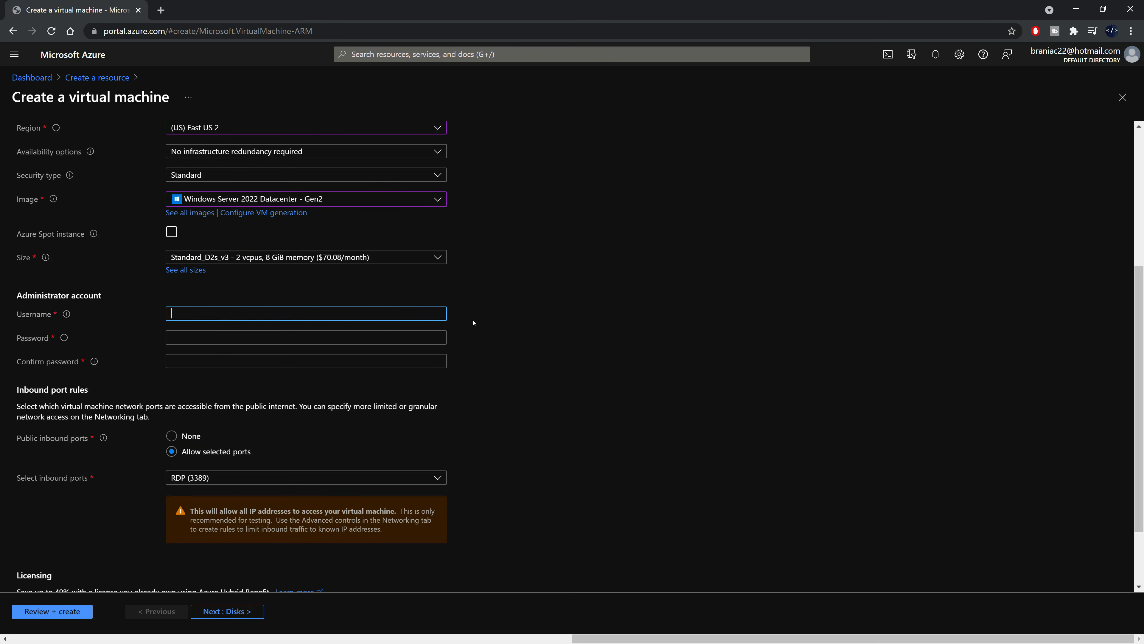
{"action": "type", "text": "trevoir"}
{"action": "key", "text": "Tab"}
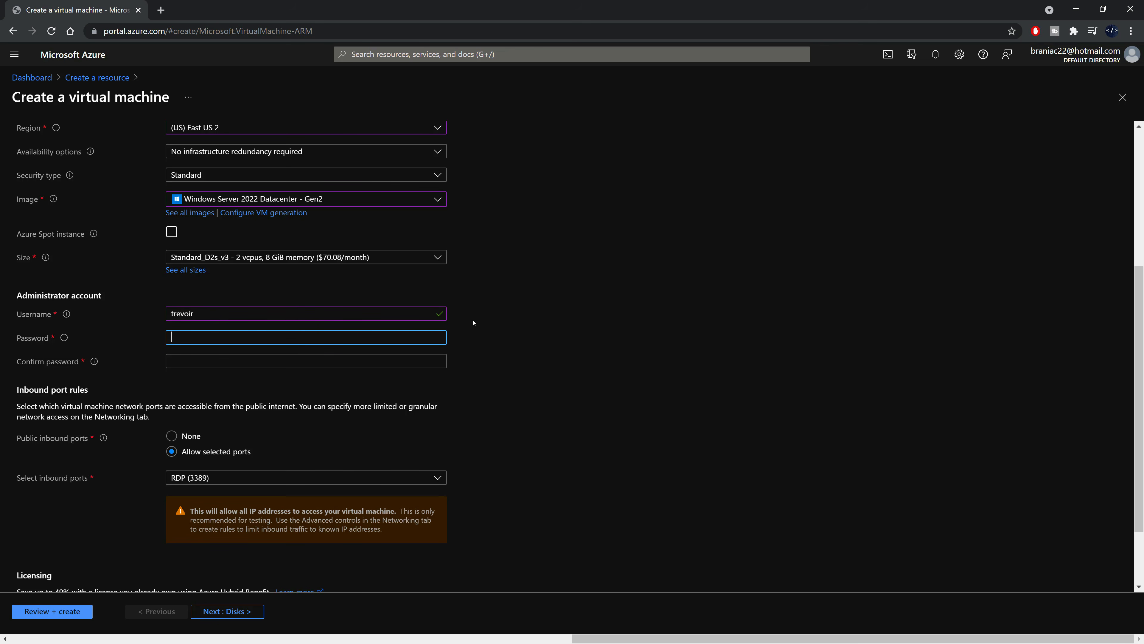
{"action": "type", "text": "*********"}
{"action": "left_click", "coordinate": [279, 337]}
{"action": "type", "text": "**"}
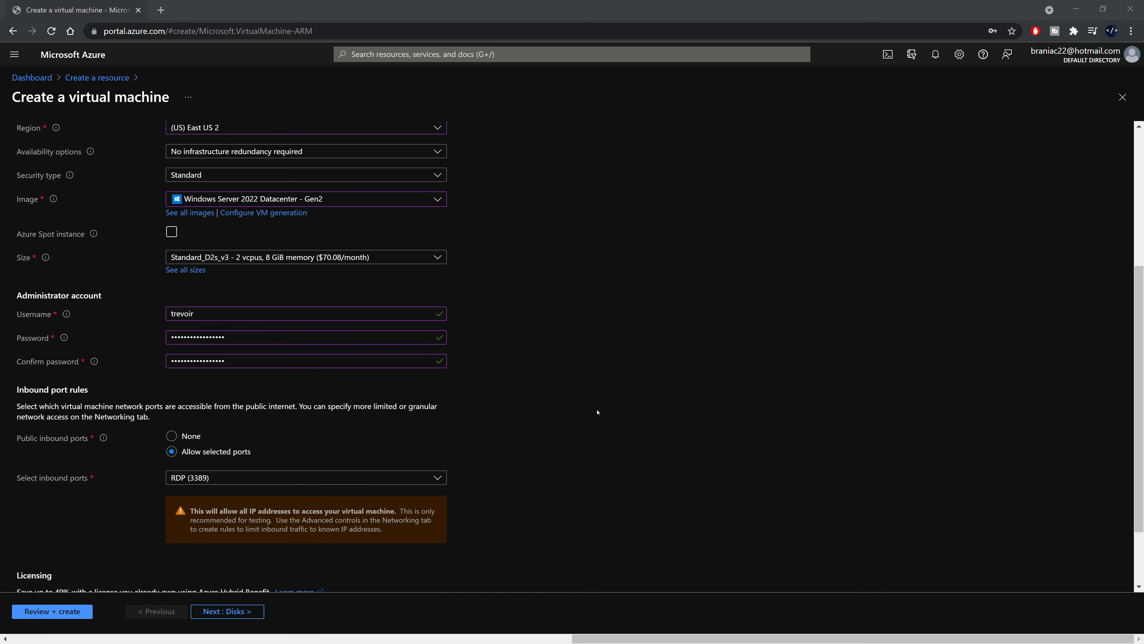
{"action": "left_click", "coordinate": [598, 412]}
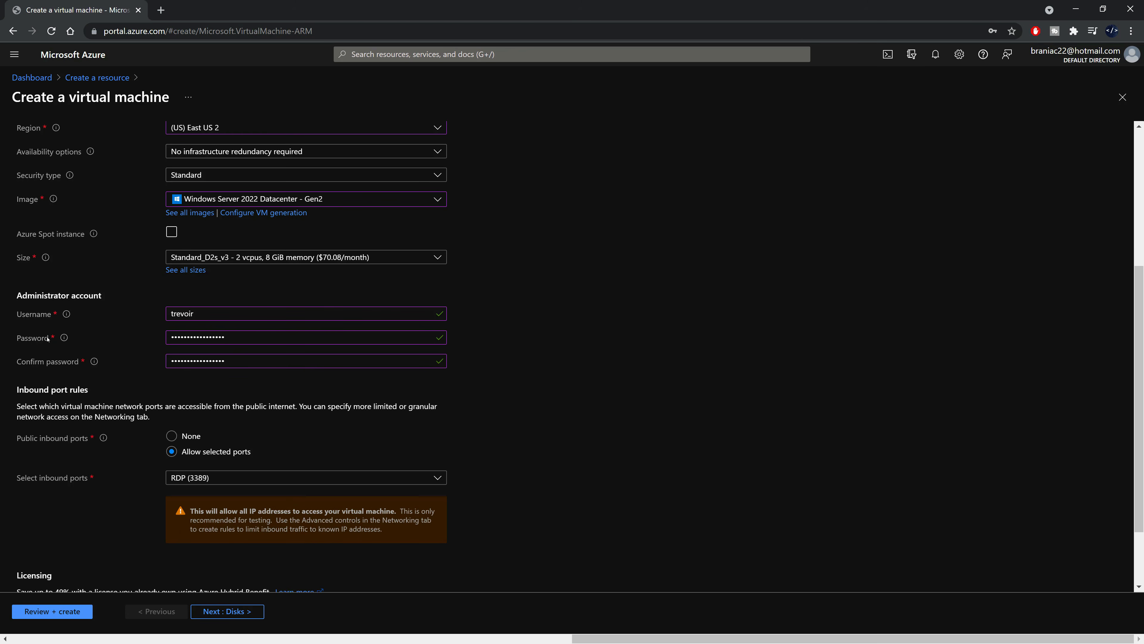
{"action": "mouse_move", "coordinate": [64, 340]}
{"action": "left_click_drag", "start_coordinate": [238, 337], "coordinate": [170, 338]}
{"action": "left_click", "coordinate": [43, 430]}
Review the selectable inbound ports and the Azure Hybrid Benefit licensing, keeping RDP (3389) and leaving the existing license option off
{"action": "left_click", "coordinate": [177, 482]}
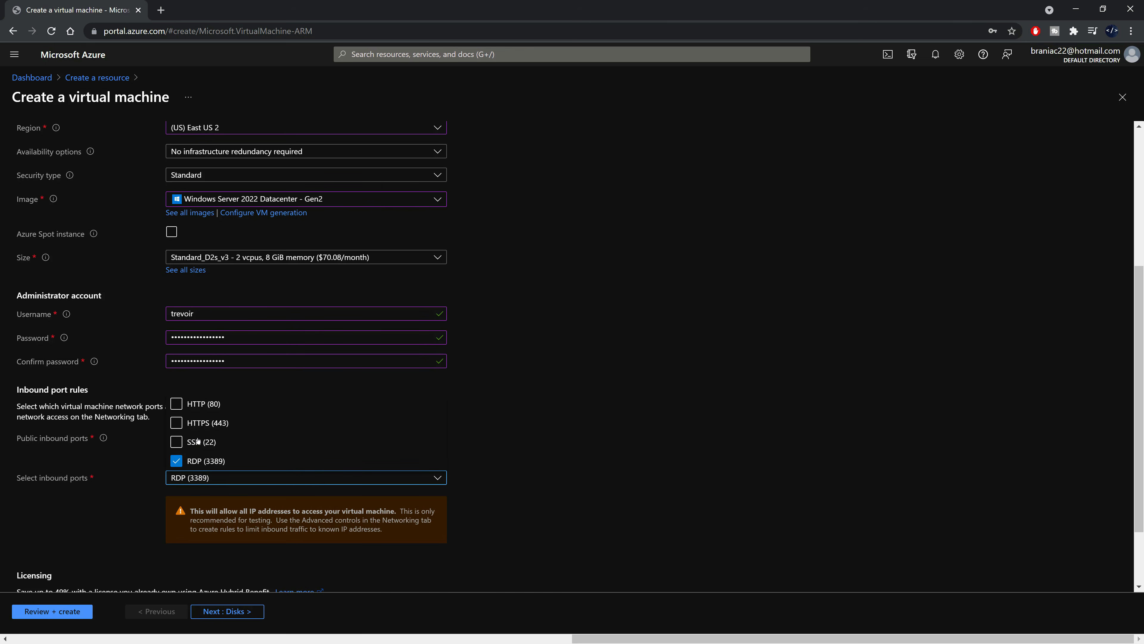
{"action": "left_click", "coordinate": [508, 477]}
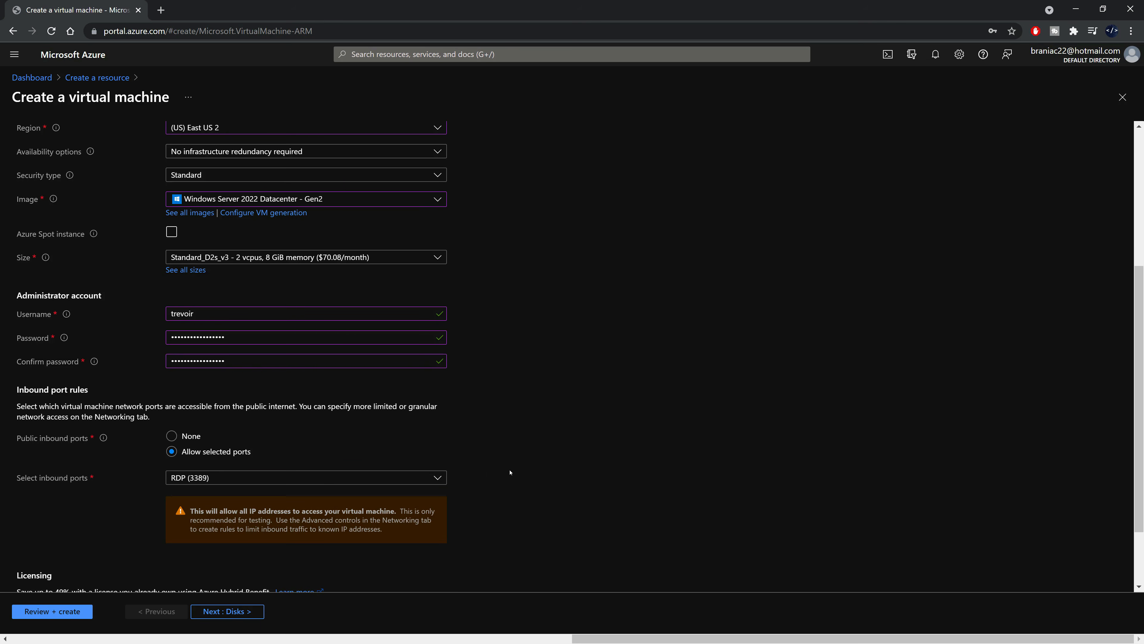
{"action": "scroll", "coordinate": [510, 472], "scroll_direction": "down", "scroll_amount": 2}
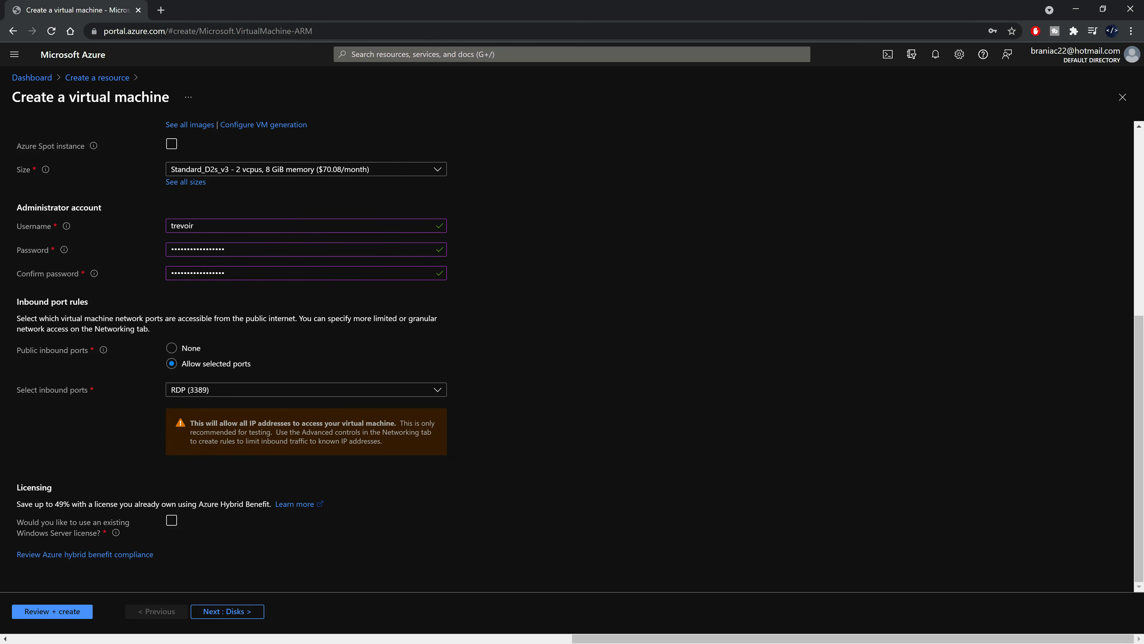
{"action": "left_click_drag", "start_coordinate": [204, 505], "coordinate": [270, 505]}
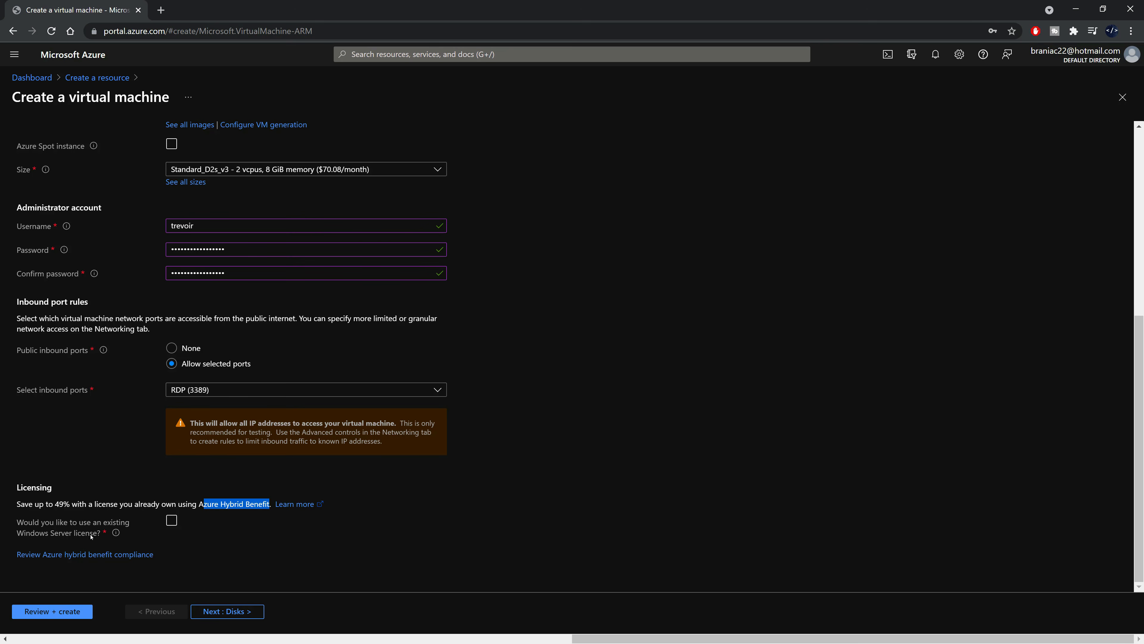
{"action": "left_click", "coordinate": [453, 510]}
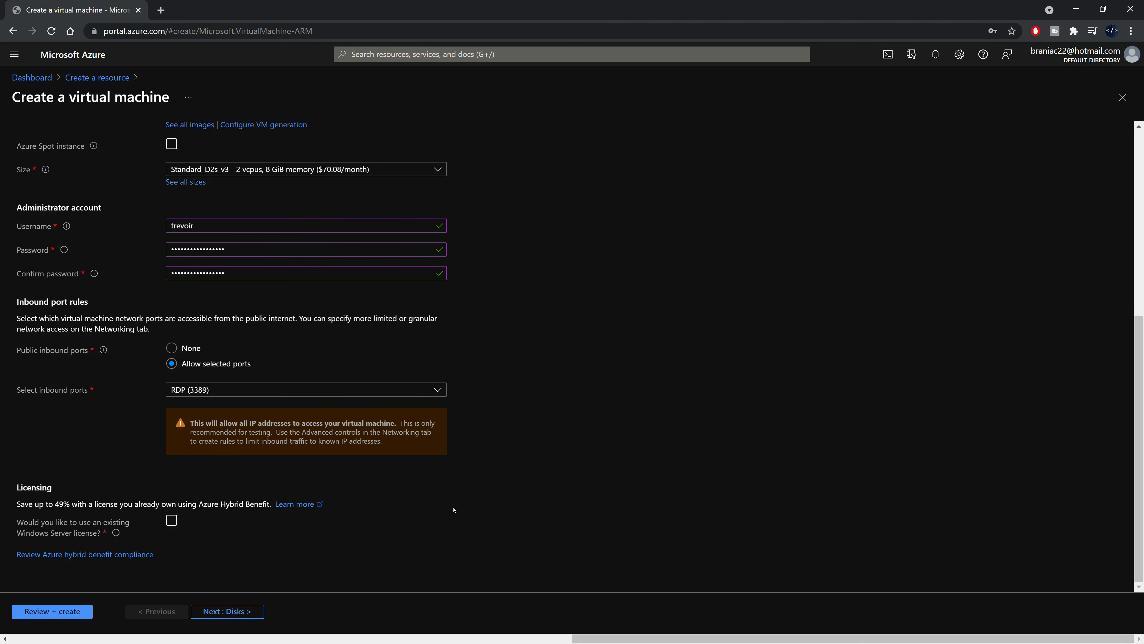
Go on to the disk settings, dismiss the browser's offer to save the password, and set the OS disk type to Standard SSD with default encryption
{"action": "left_click", "coordinate": [230, 611]}
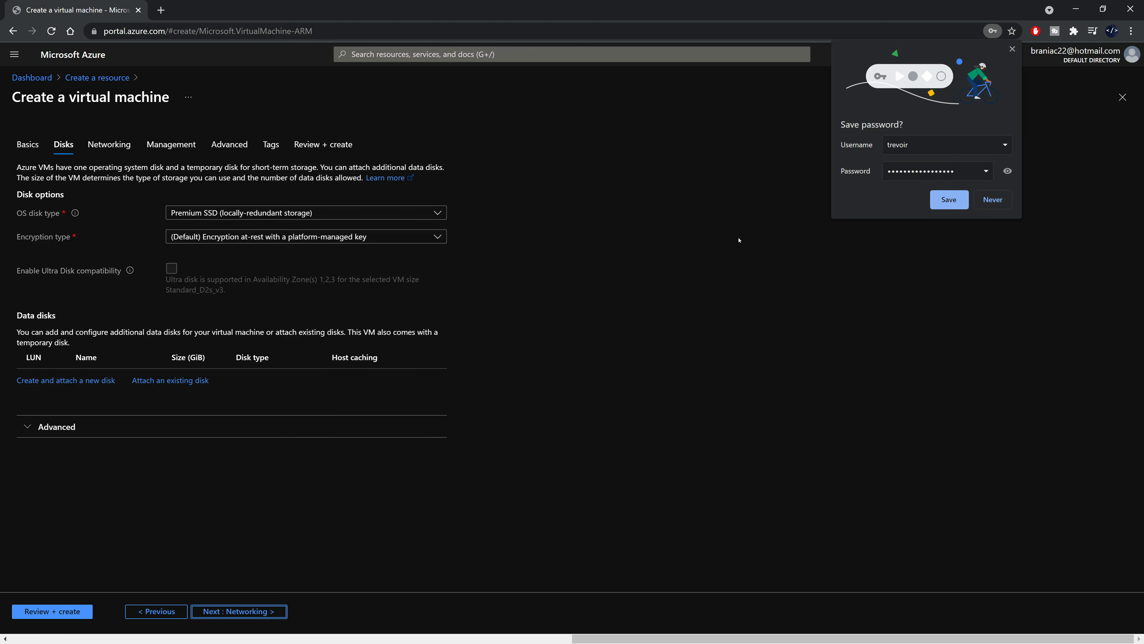
{"action": "left_click", "coordinate": [1013, 48]}
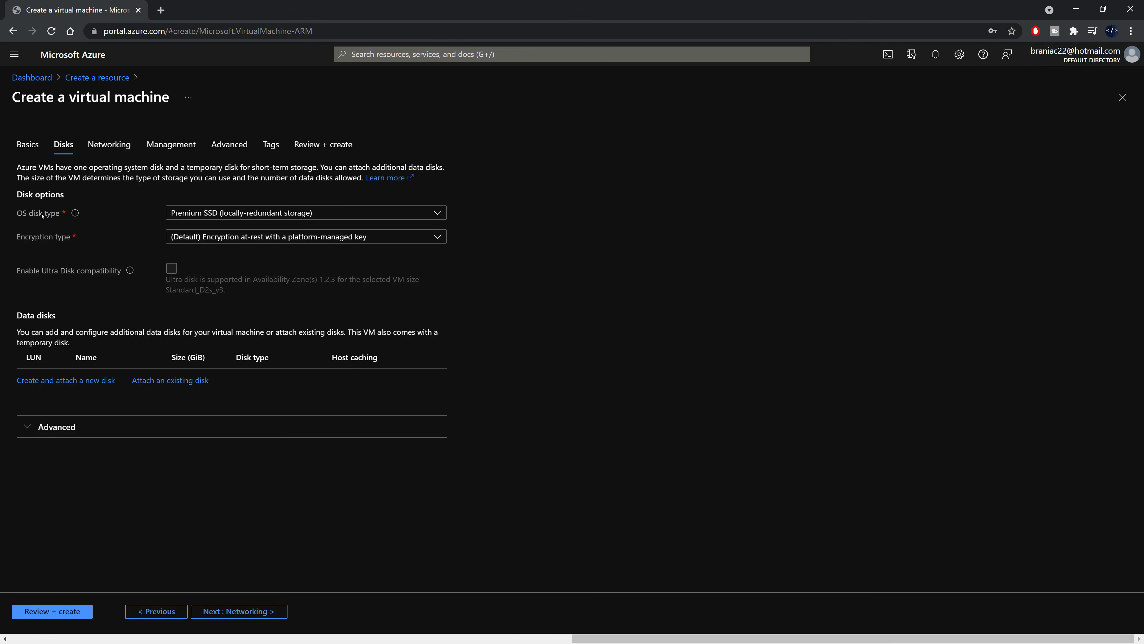
{"action": "left_click", "coordinate": [209, 217]}
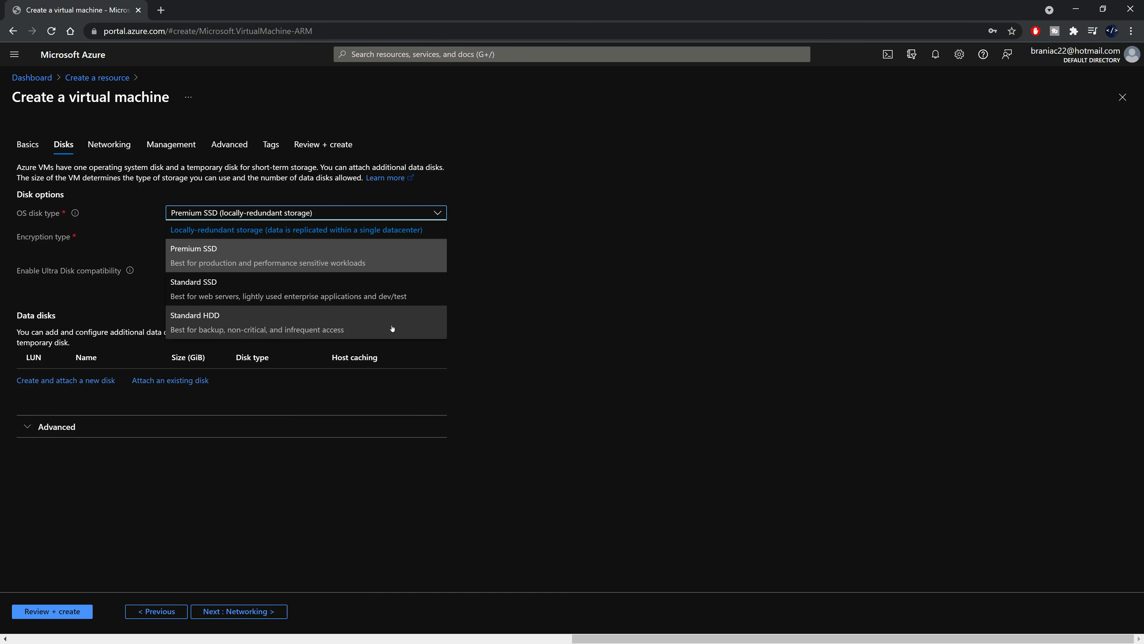
{"action": "left_click", "coordinate": [359, 298]}
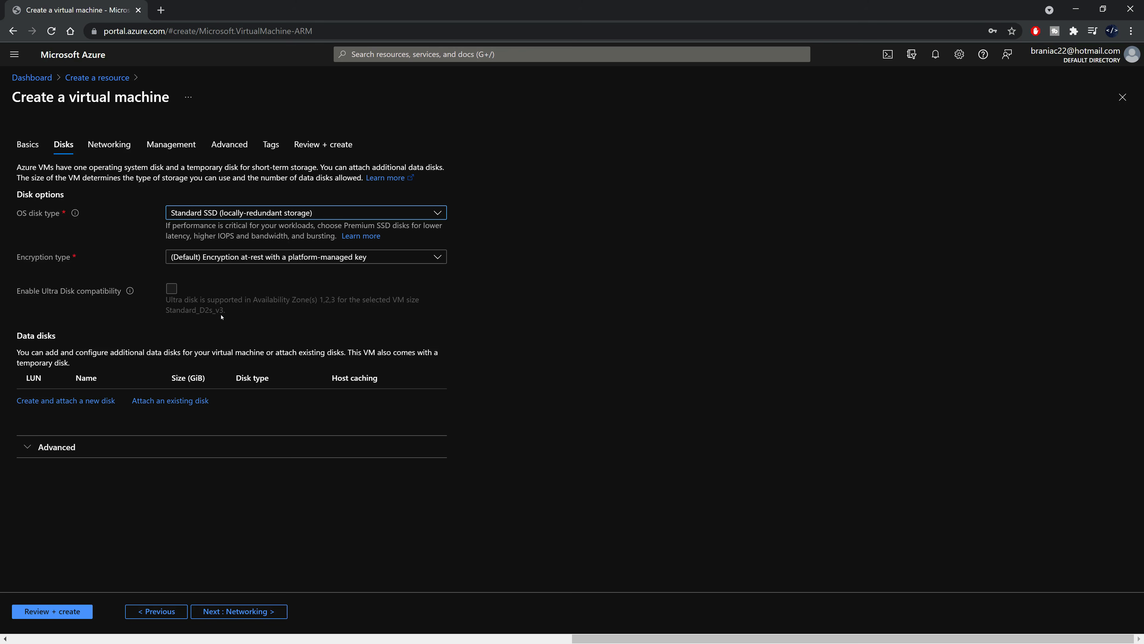
{"action": "left_click", "coordinate": [234, 257]}
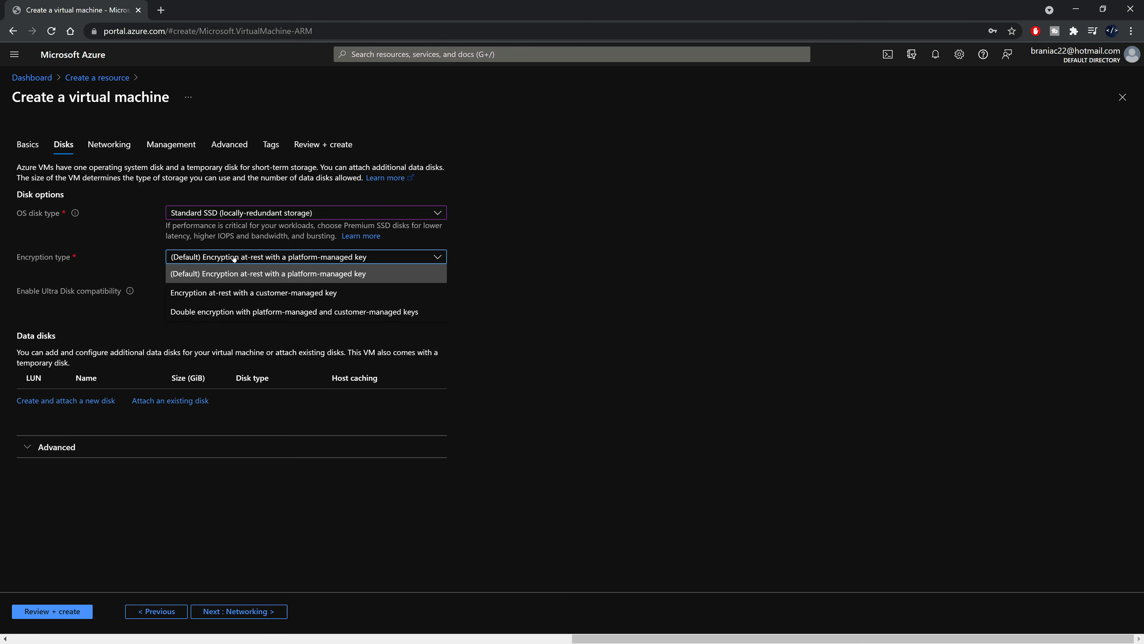
{"action": "left_click", "coordinate": [234, 258]}
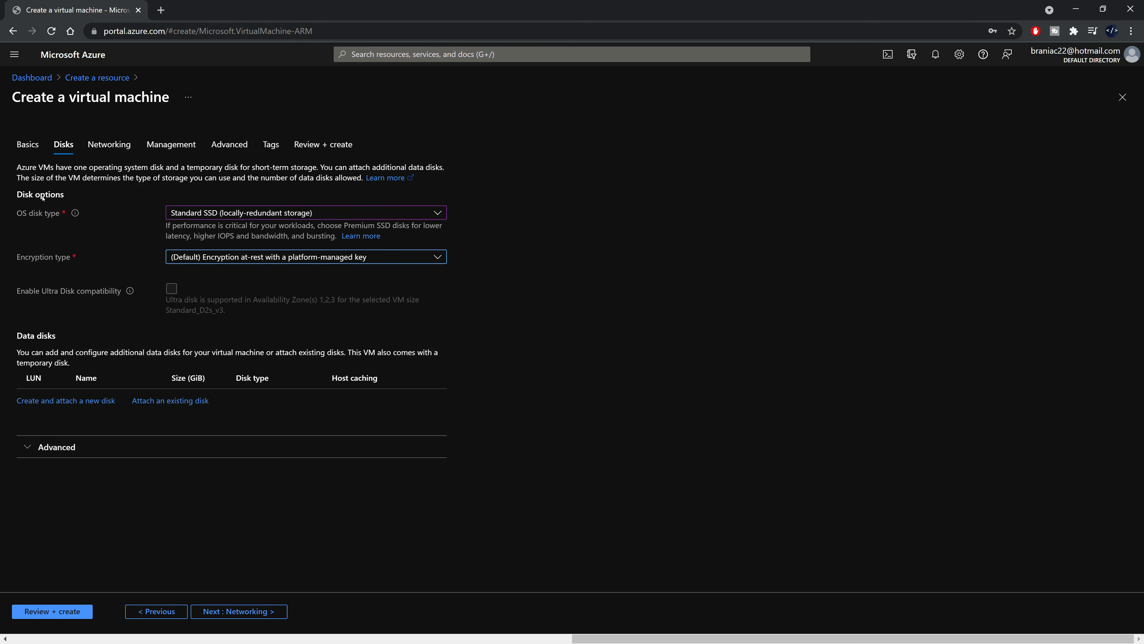
Proceed to the networking settings and review them, keeping the new test-vm1-vnet network, default (10.0.0.0/24) subnet and testvm1-ip public IP
{"action": "left_click", "coordinate": [238, 611]}
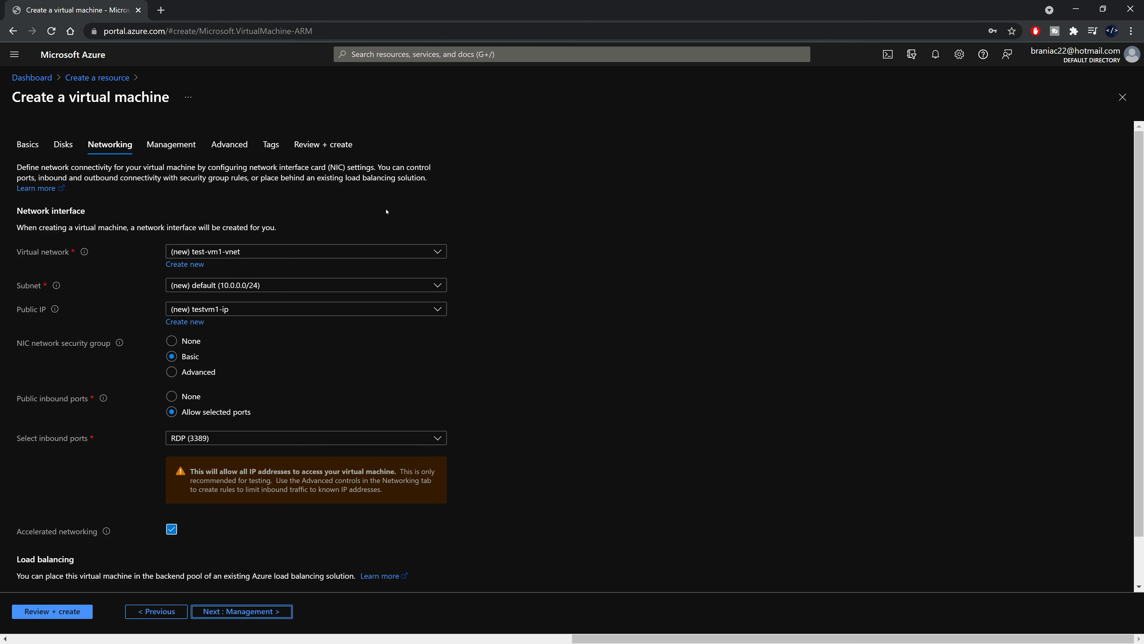
{"action": "mouse_move", "coordinate": [89, 253]}
{"action": "left_click", "coordinate": [208, 287]}
{"action": "left_click", "coordinate": [208, 287]}
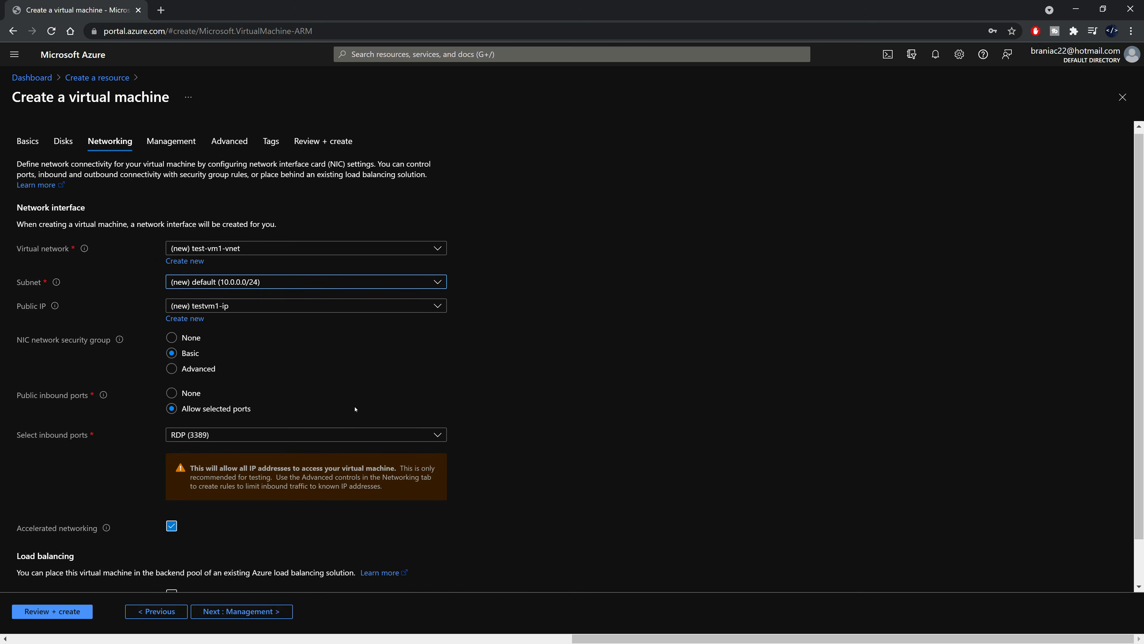
{"action": "scroll", "coordinate": [471, 414], "scroll_direction": "down", "scroll_amount": 1}
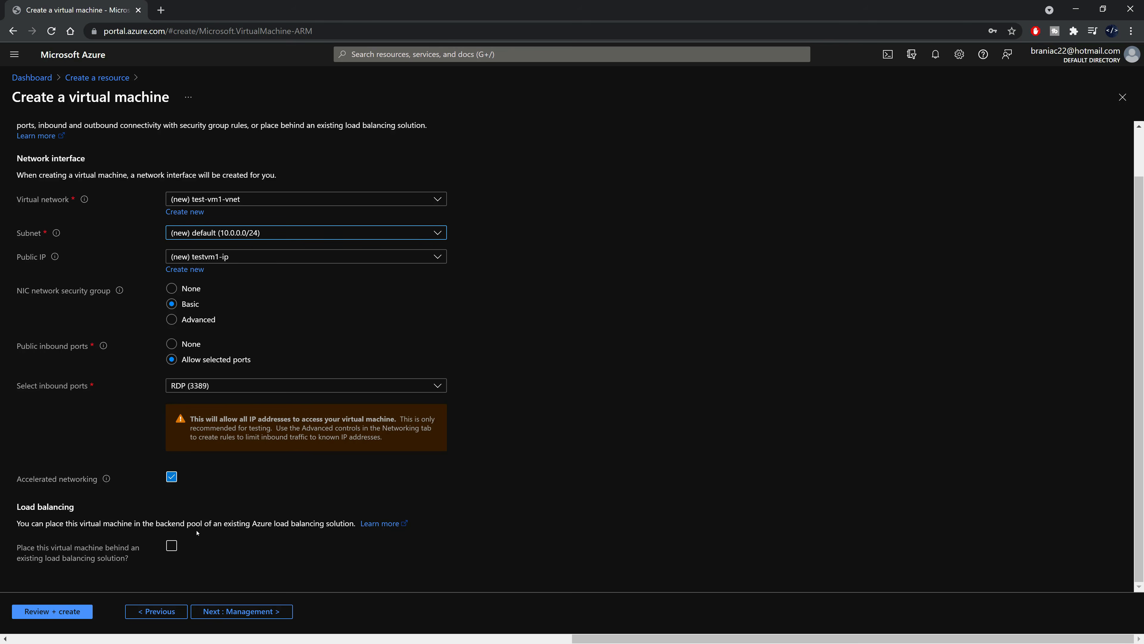
In the management settings, enable auto-shutdown at 7:00:00 PM UTC with notification before shutdown, and proceed to the advanced settings
{"action": "left_click", "coordinate": [286, 612]}
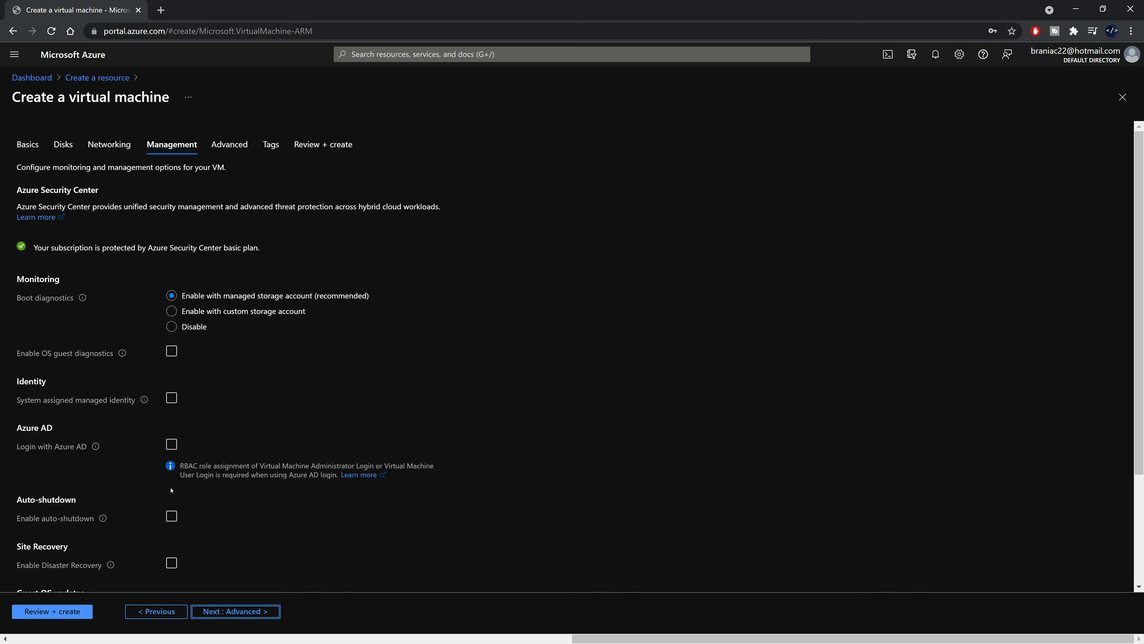
{"action": "scroll", "coordinate": [212, 407], "scroll_direction": "down", "scroll_amount": 3}
{"action": "left_click_drag", "start_coordinate": [21, 370], "coordinate": [101, 376]}
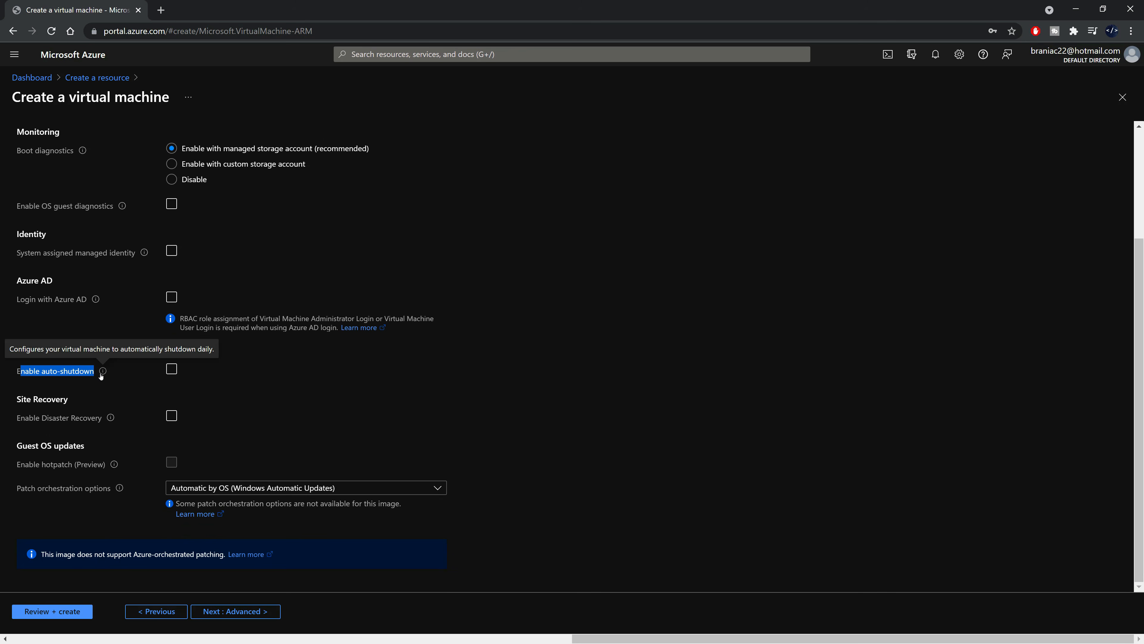
{"action": "left_click", "coordinate": [22, 372]}
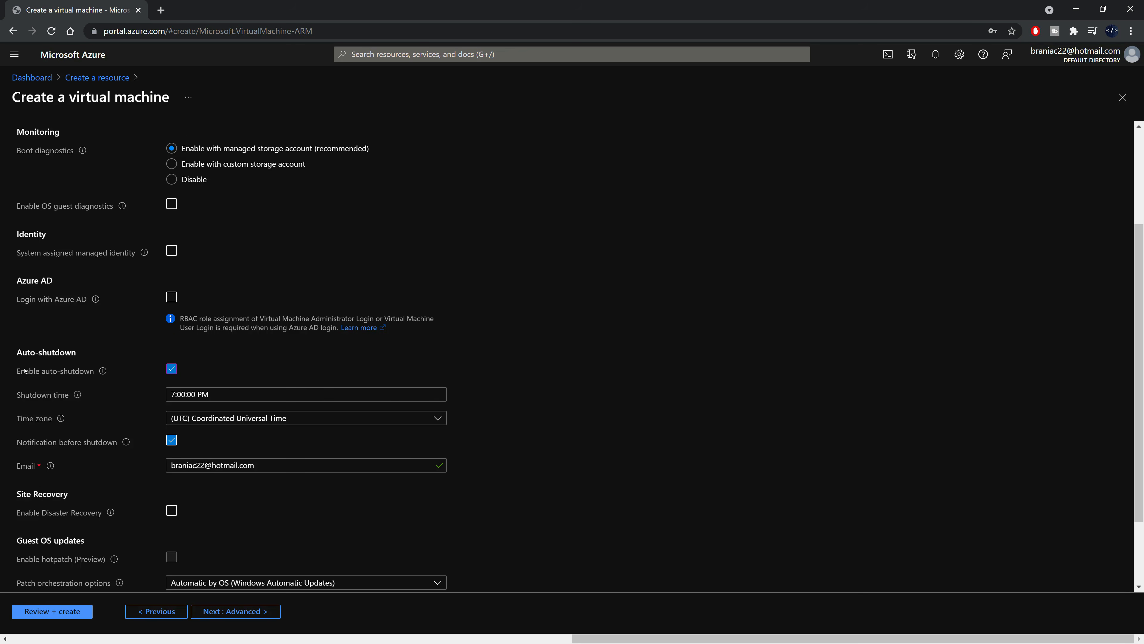
{"action": "left_click", "coordinate": [69, 371]}
{"action": "left_click", "coordinate": [66, 372]}
{"action": "left_click", "coordinate": [175, 441]}
{"action": "left_click", "coordinate": [175, 441]}
{"action": "scroll", "coordinate": [192, 432], "scroll_direction": "down", "scroll_amount": 2}
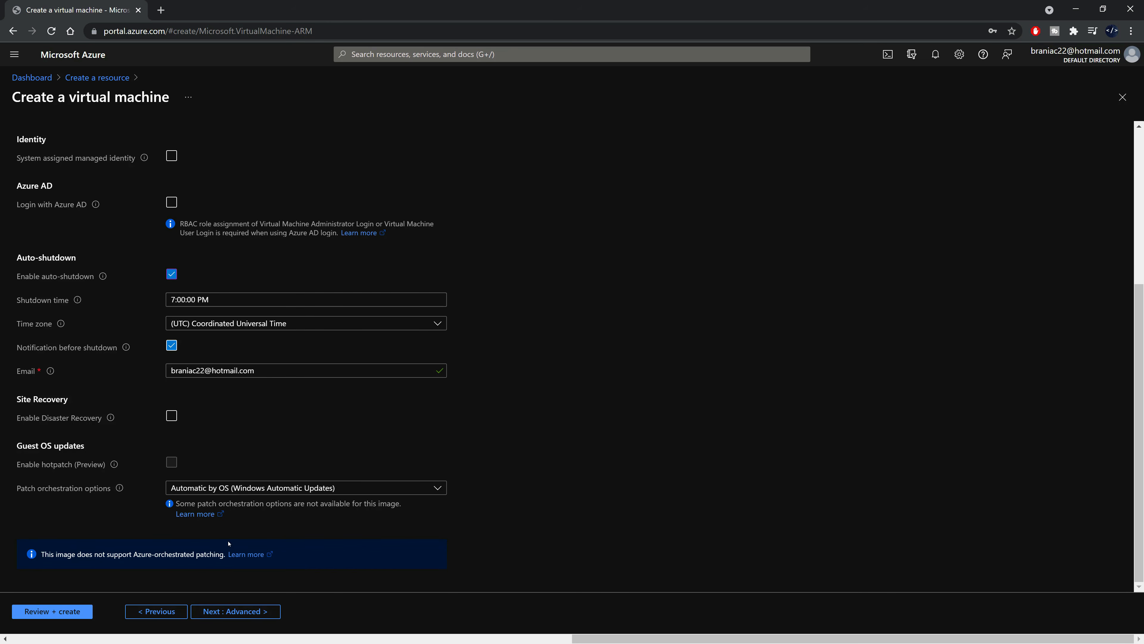
{"action": "left_click", "coordinate": [263, 611]}
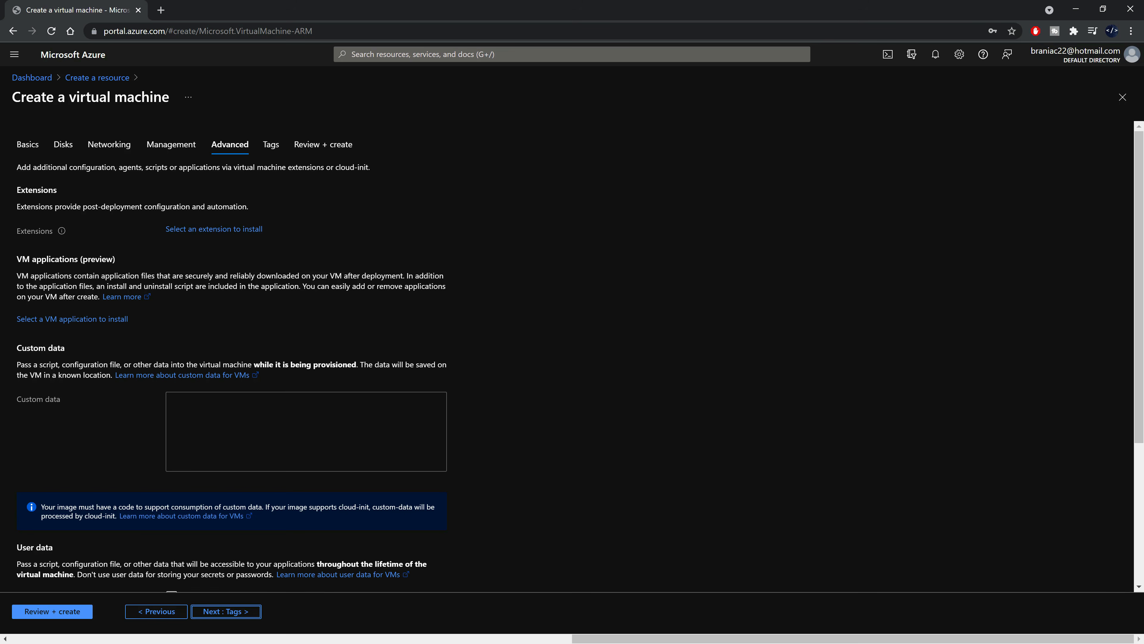
Review the advanced settings and tags, leaving them at their defaults, and proceed to the final review of the virtual machine
{"action": "scroll", "coordinate": [112, 406], "scroll_direction": "down", "scroll_amount": 4}
{"action": "scroll", "coordinate": [171, 541], "scroll_direction": "down", "scroll_amount": 1}
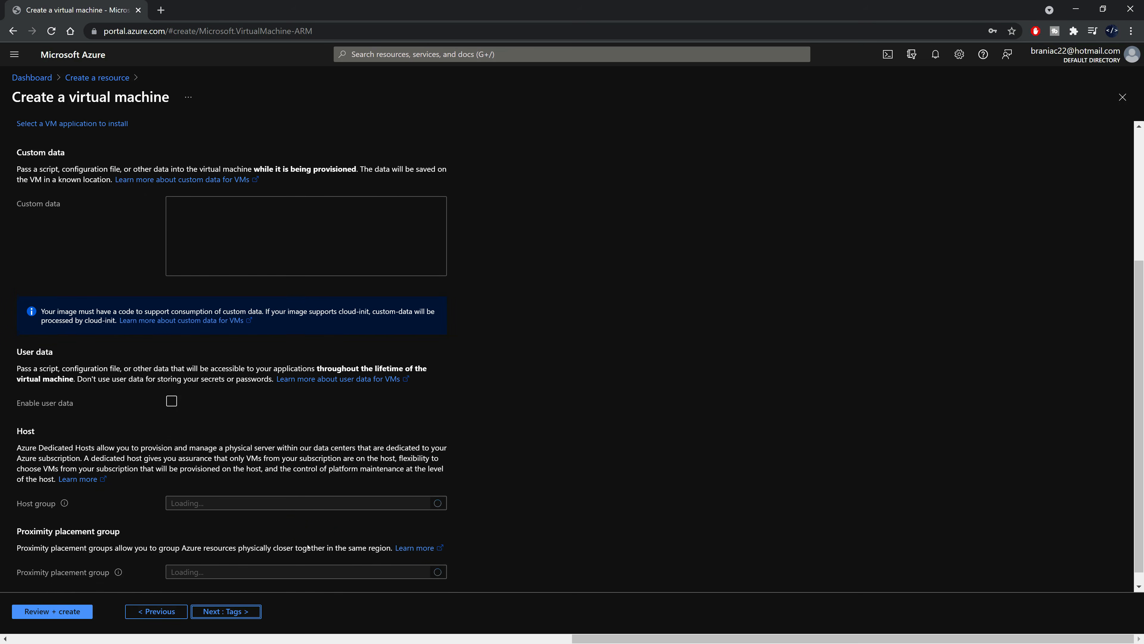
{"action": "scroll", "coordinate": [215, 349], "scroll_direction": "up", "scroll_amount": 5}
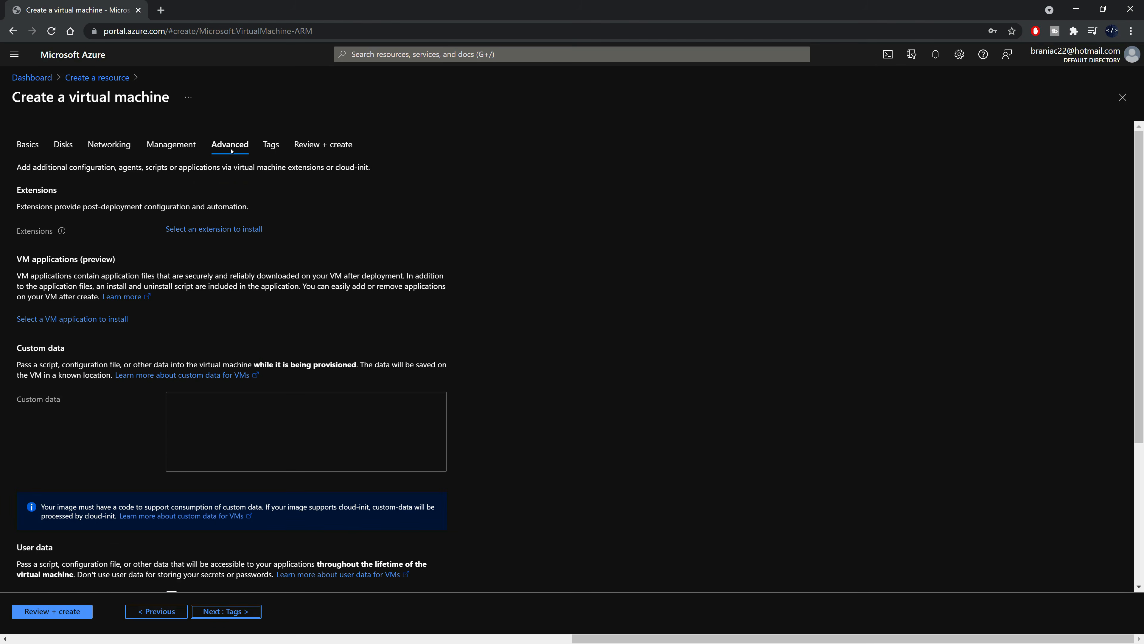
{"action": "left_click", "coordinate": [271, 145]}
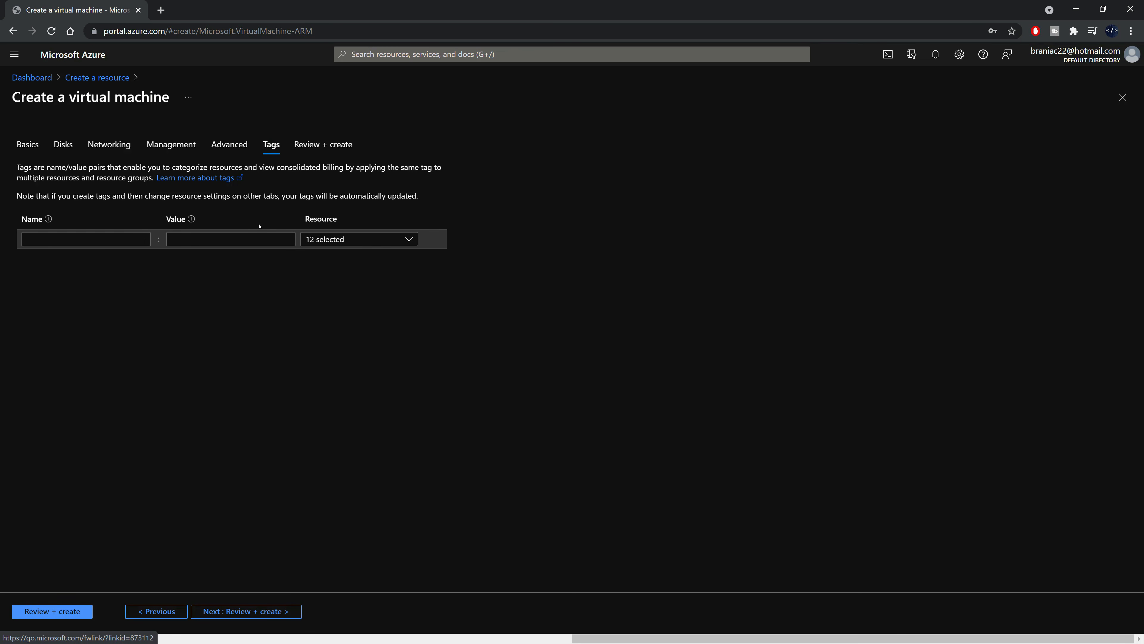
{"action": "left_click", "coordinate": [318, 145]}
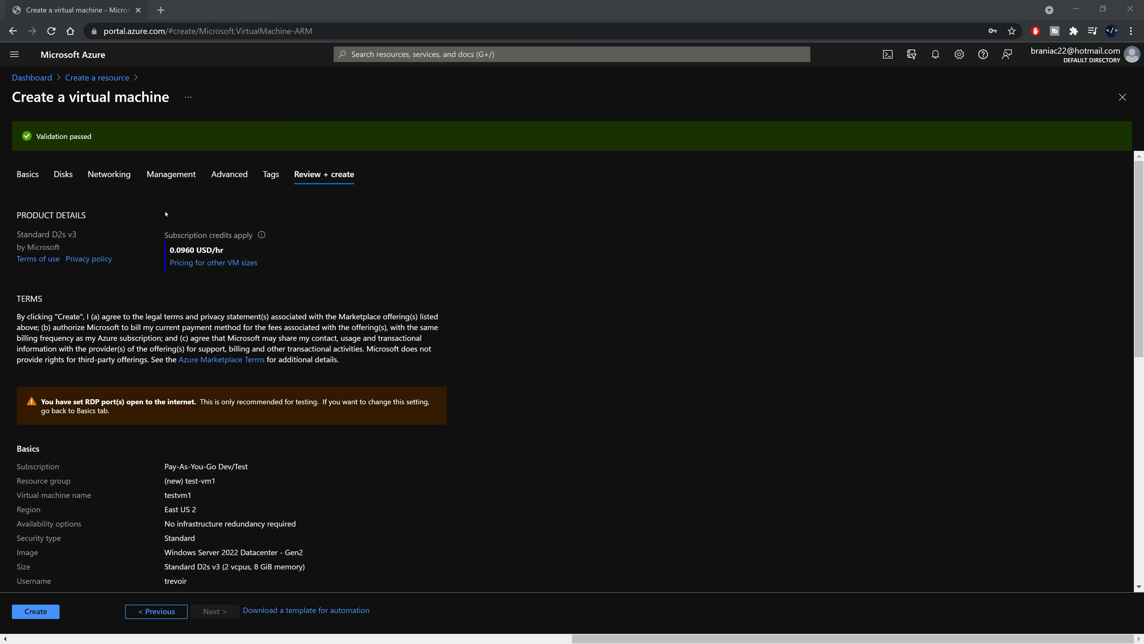
Examine the validation result, the hourly price and the full configuration summary of the virtual machine
{"action": "left_click_drag", "start_coordinate": [36, 136], "coordinate": [105, 137]}
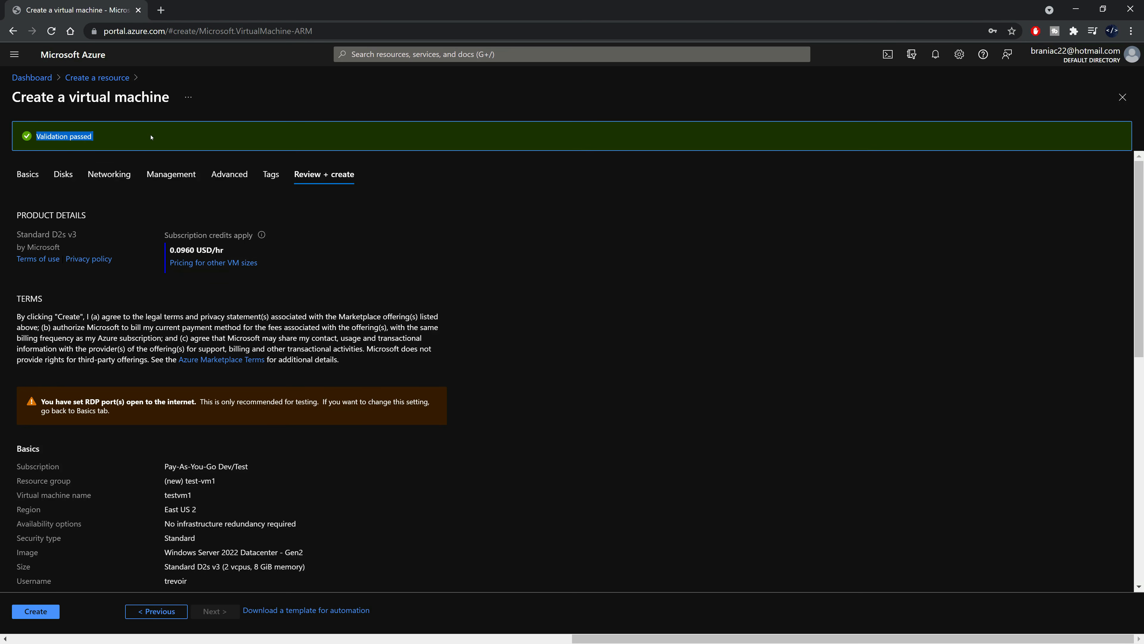
{"action": "left_click", "coordinate": [575, 358]}
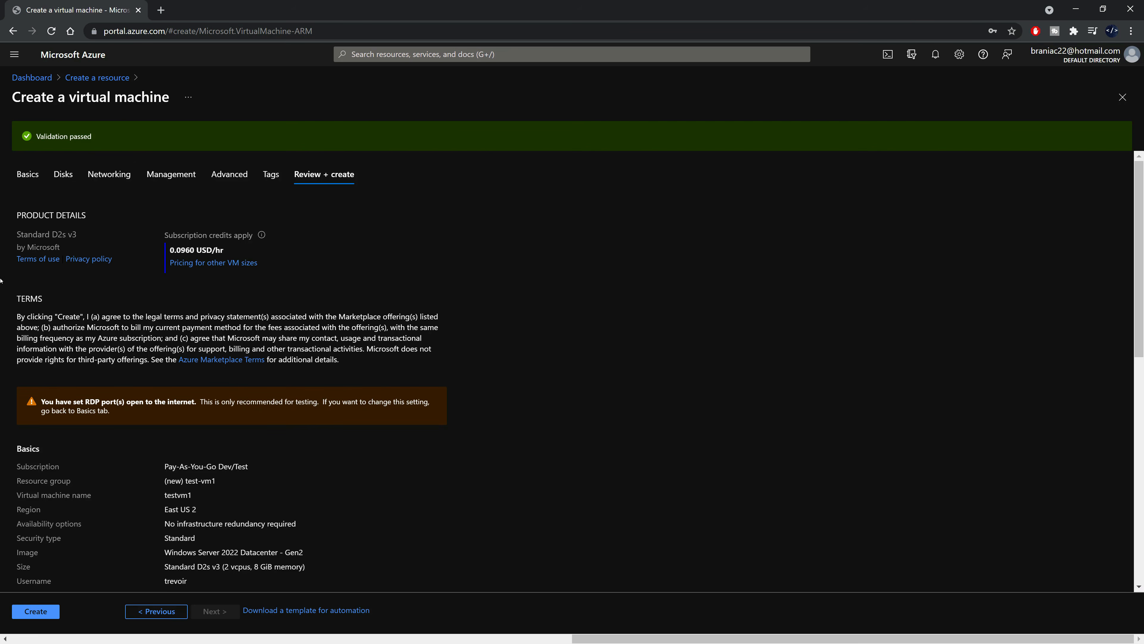
{"action": "left_click_drag", "start_coordinate": [169, 250], "coordinate": [227, 253]}
{"action": "left_click", "coordinate": [183, 254]}
{"action": "scroll", "coordinate": [419, 398], "scroll_direction": "down", "scroll_amount": 10}
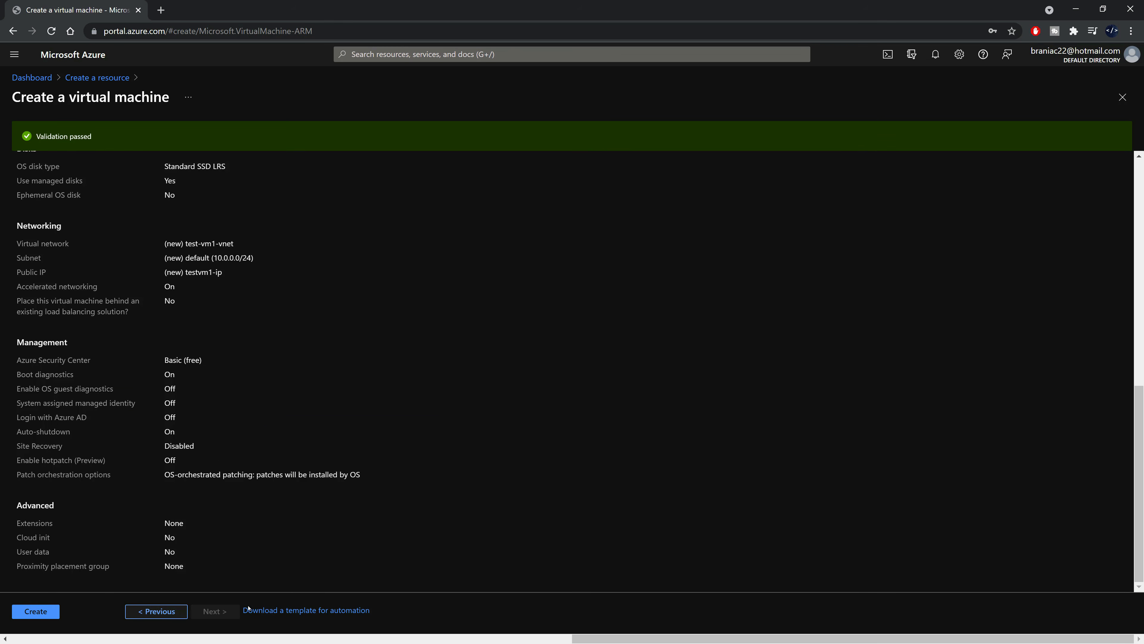
Open the automation template for this deployment and examine its JSON parameters, variables and resources
{"action": "left_click", "coordinate": [284, 611]}
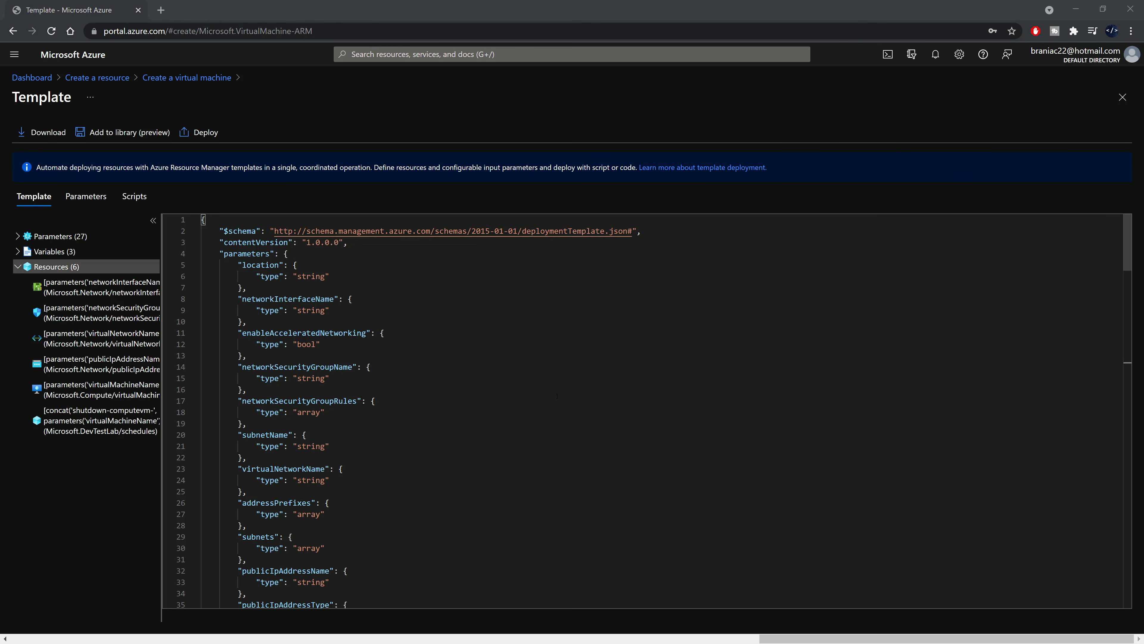
{"action": "left_click_drag", "start_coordinate": [660, 220], "coordinate": [593, 349]}
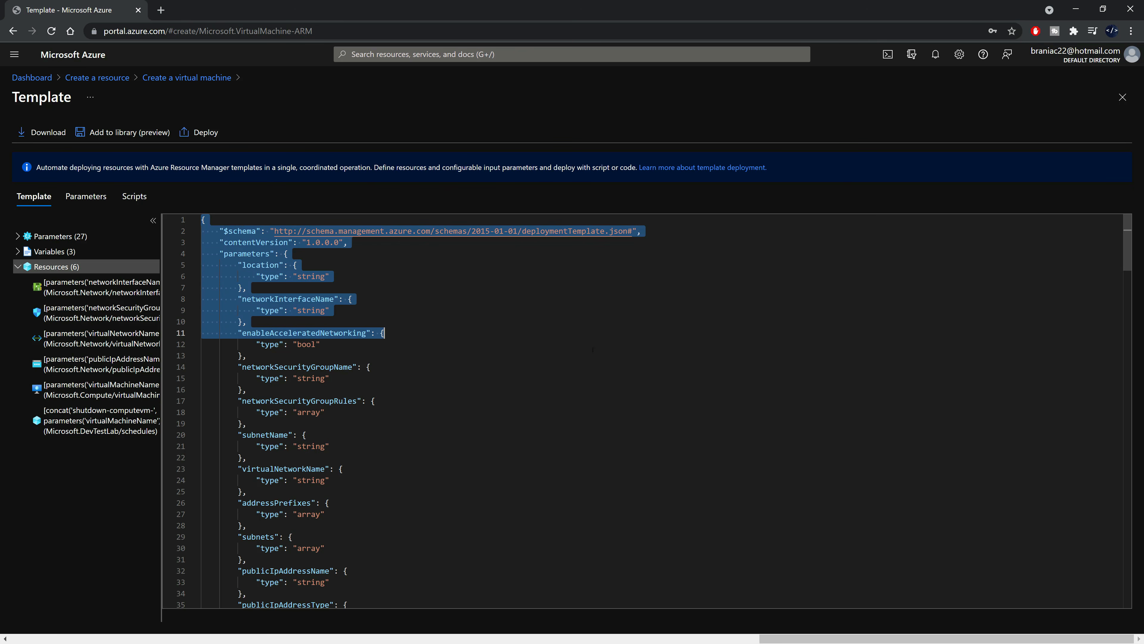
{"action": "left_click", "coordinate": [355, 376]}
{"action": "scroll", "coordinate": [356, 376], "scroll_direction": "down", "scroll_amount": 20}
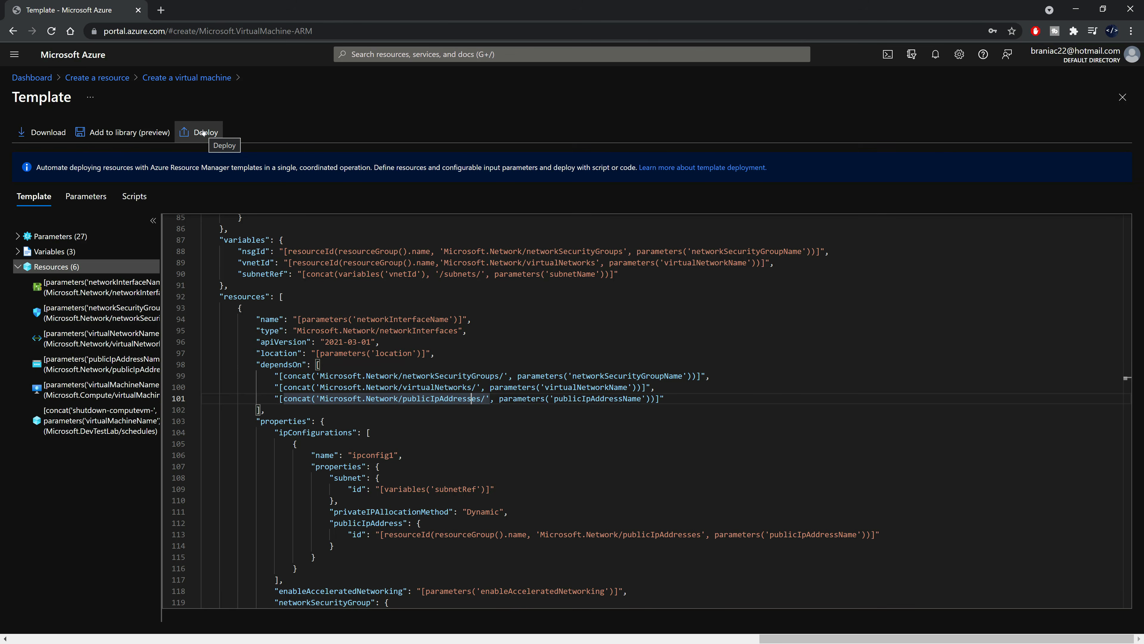
{"action": "left_click", "coordinate": [520, 432]}
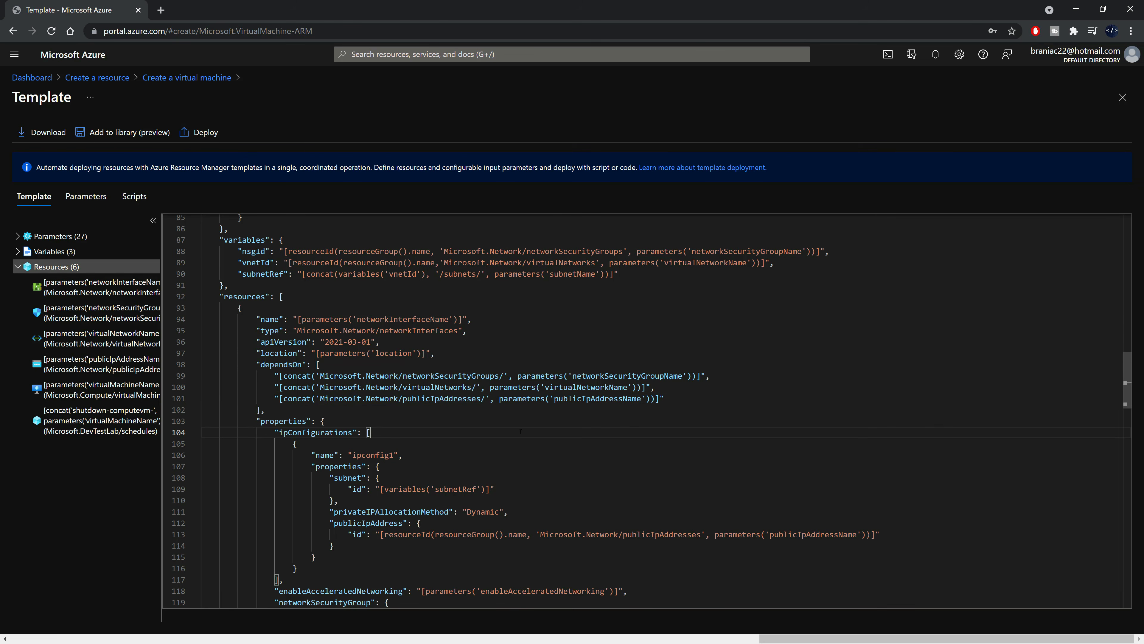
{"action": "scroll", "coordinate": [521, 432], "scroll_direction": "down", "scroll_amount": 10}
{"action": "key", "text": "ctrl+Home"}
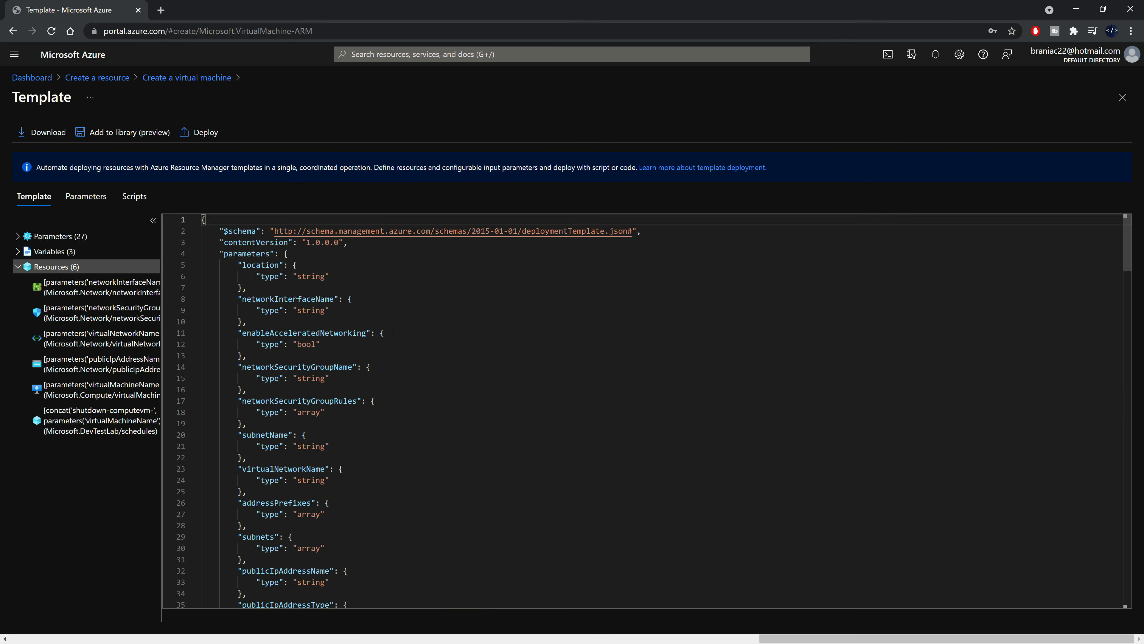
Close the template view and create the testvm1 virtual machine
{"action": "left_click", "coordinate": [386, 434]}
{"action": "left_click", "coordinate": [1122, 96]}
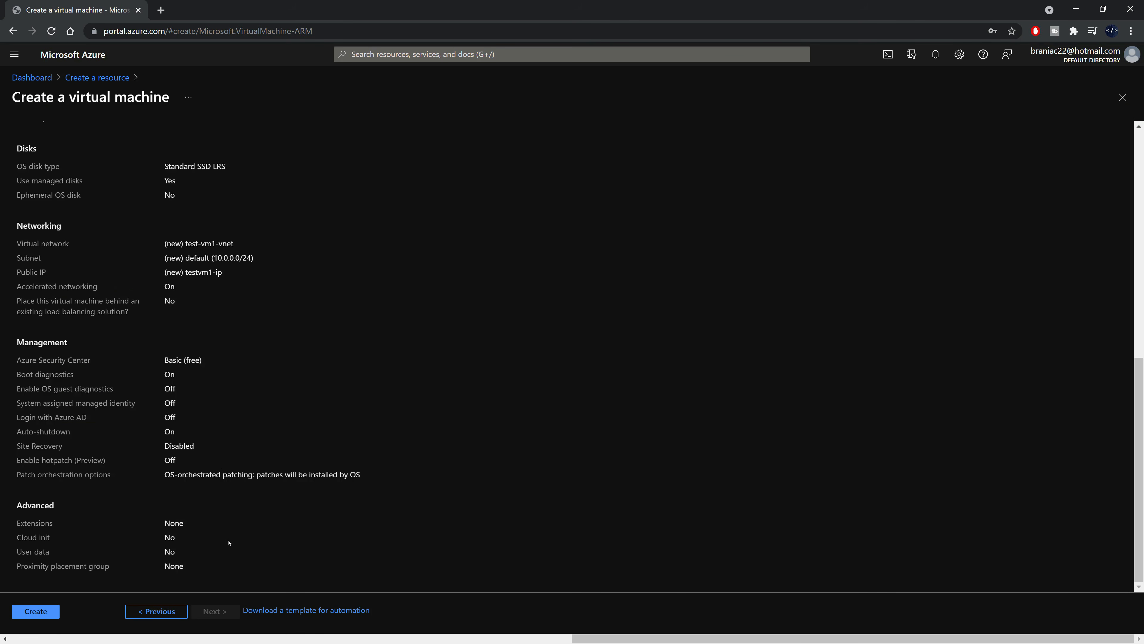
{"action": "left_click", "coordinate": [36, 611]}
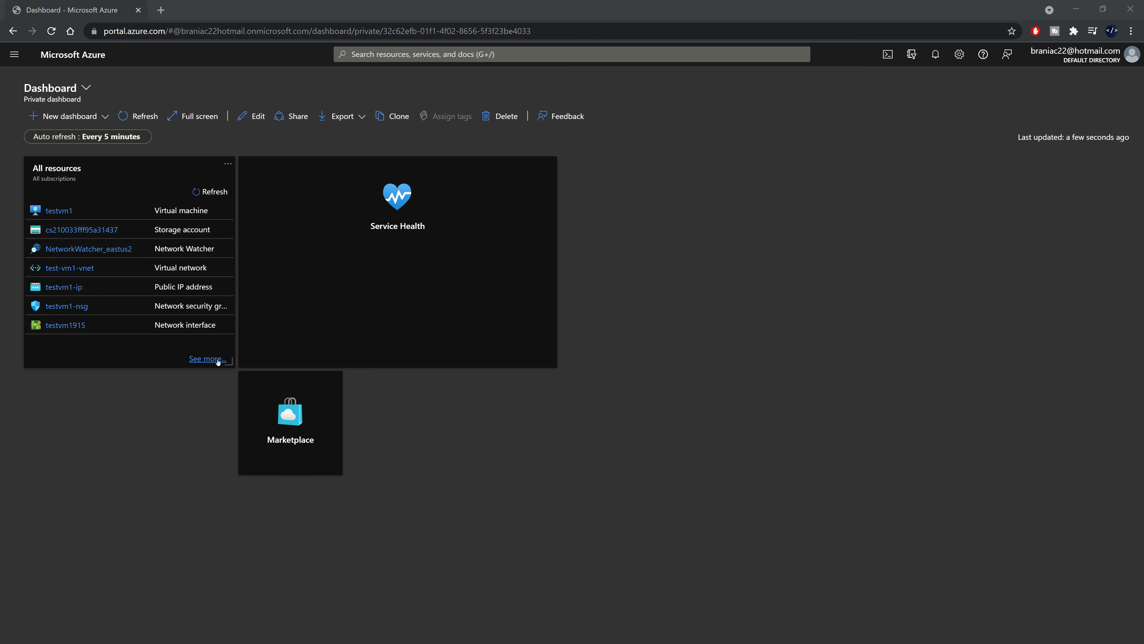
Show the full list of resources from the dashboard, review the ones deployed with the machine, and open testvm1
{"action": "left_click", "coordinate": [208, 359]}
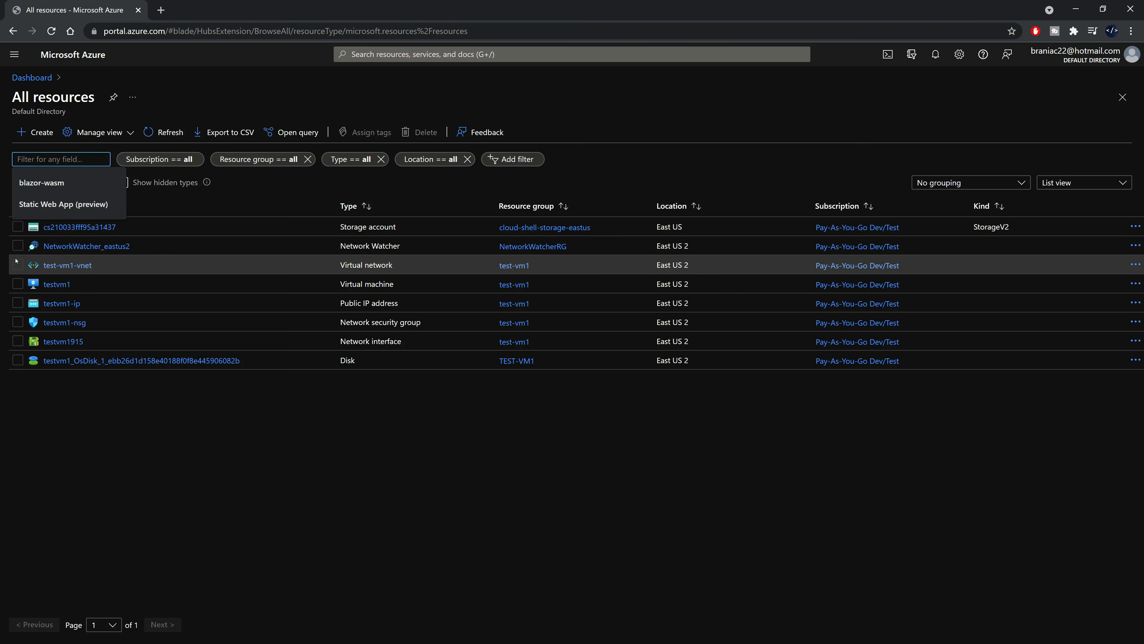
{"action": "left_click_drag", "start_coordinate": [26, 244], "coordinate": [587, 364]}
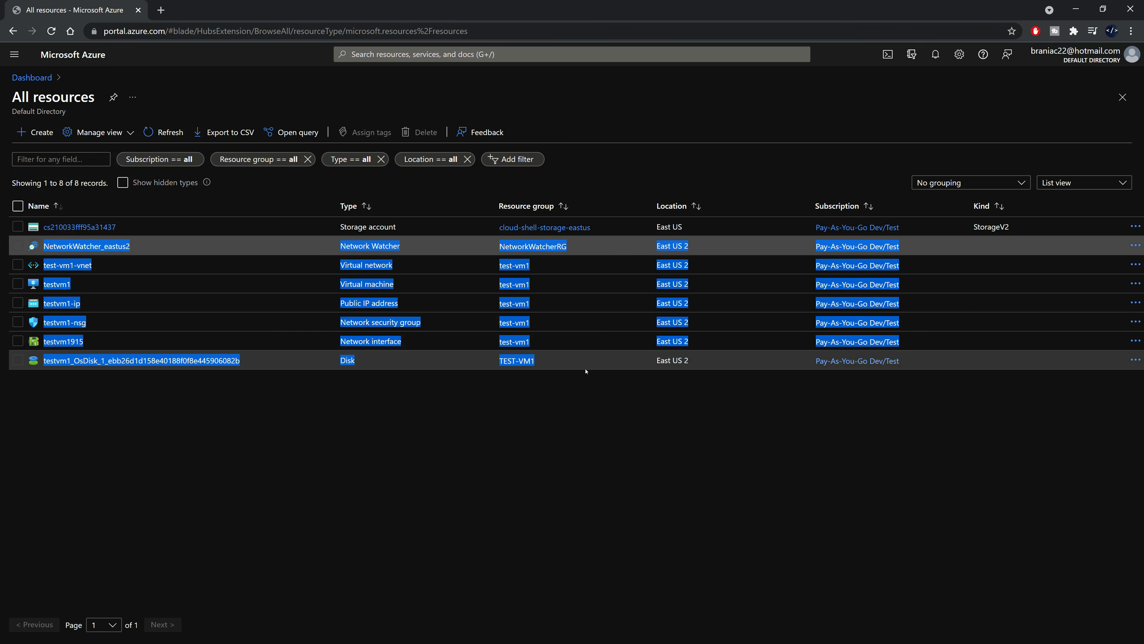
{"action": "left_click", "coordinate": [460, 440]}
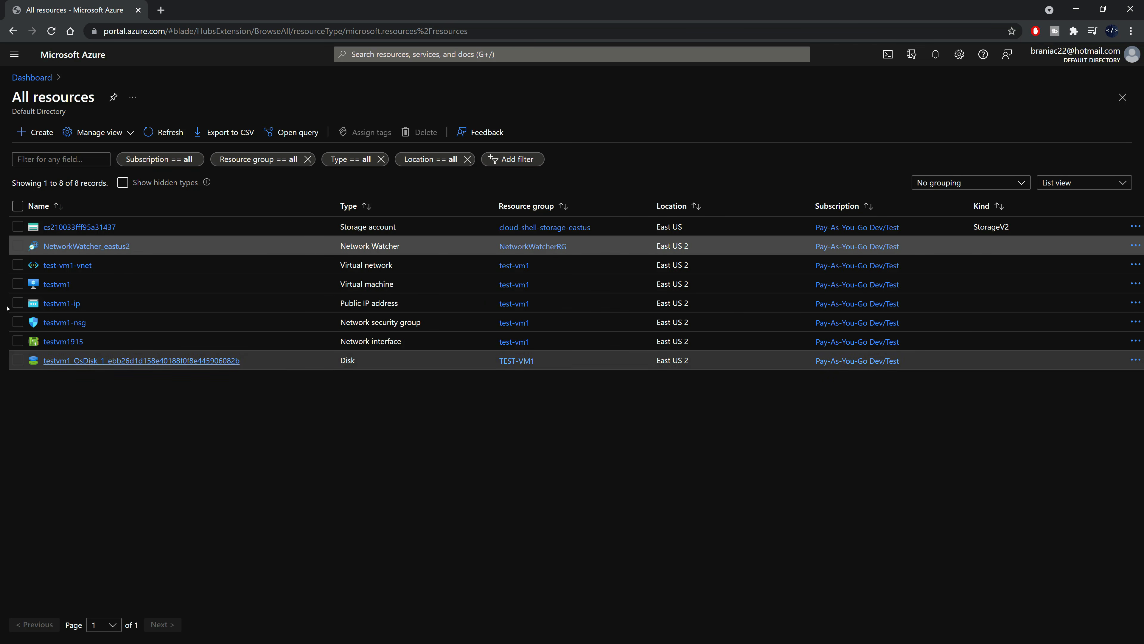
{"action": "left_click", "coordinate": [68, 285]}
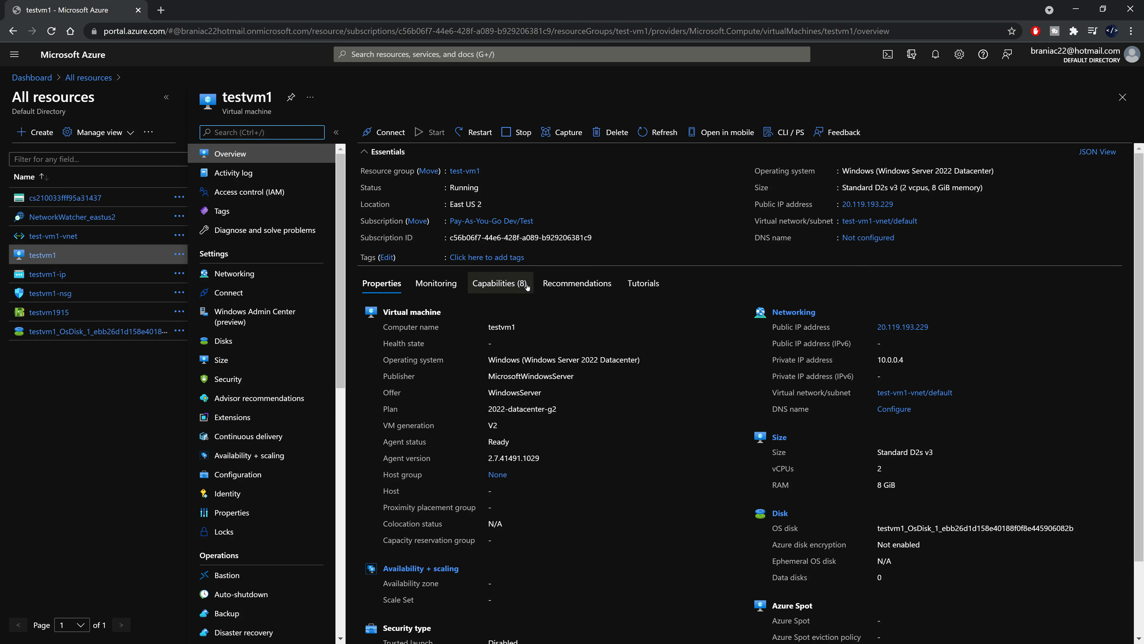
Examine the RDP connection settings of testvm1 and the public IP address among its overview properties
{"action": "left_click", "coordinate": [377, 132]}
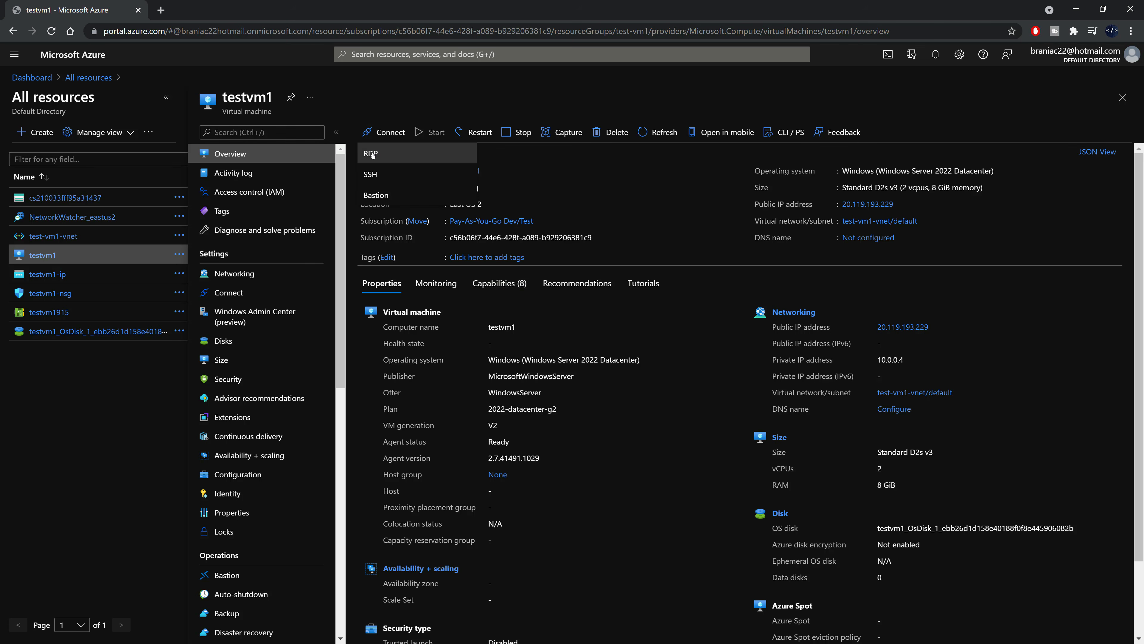
{"action": "left_click", "coordinate": [408, 153]}
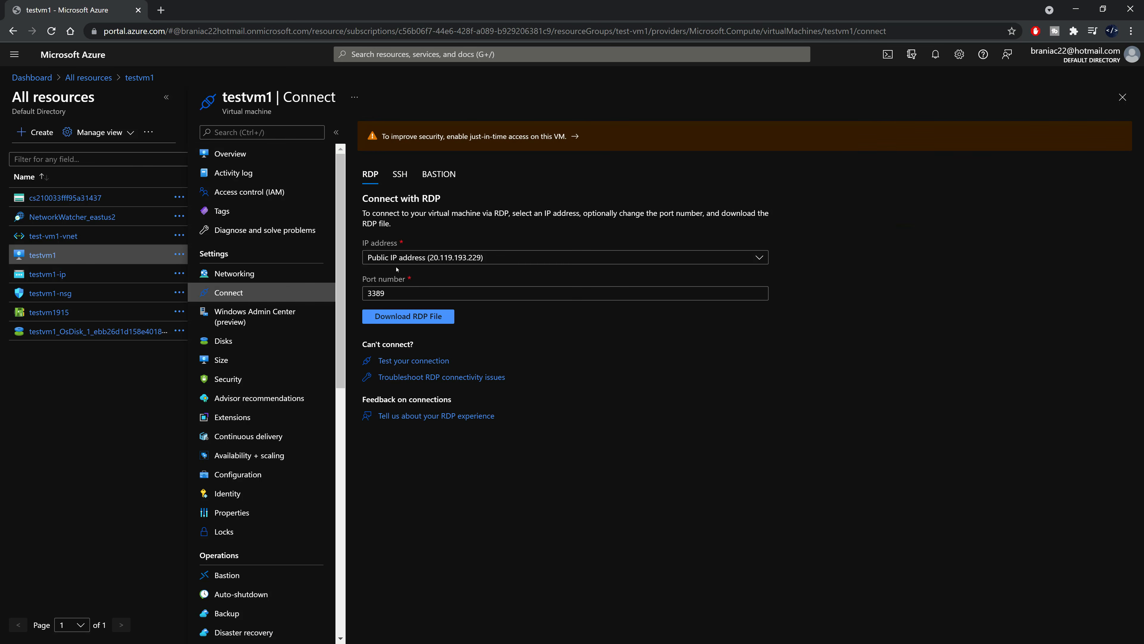
{"action": "left_click", "coordinate": [400, 314]}
{"action": "left_click", "coordinate": [227, 154]}
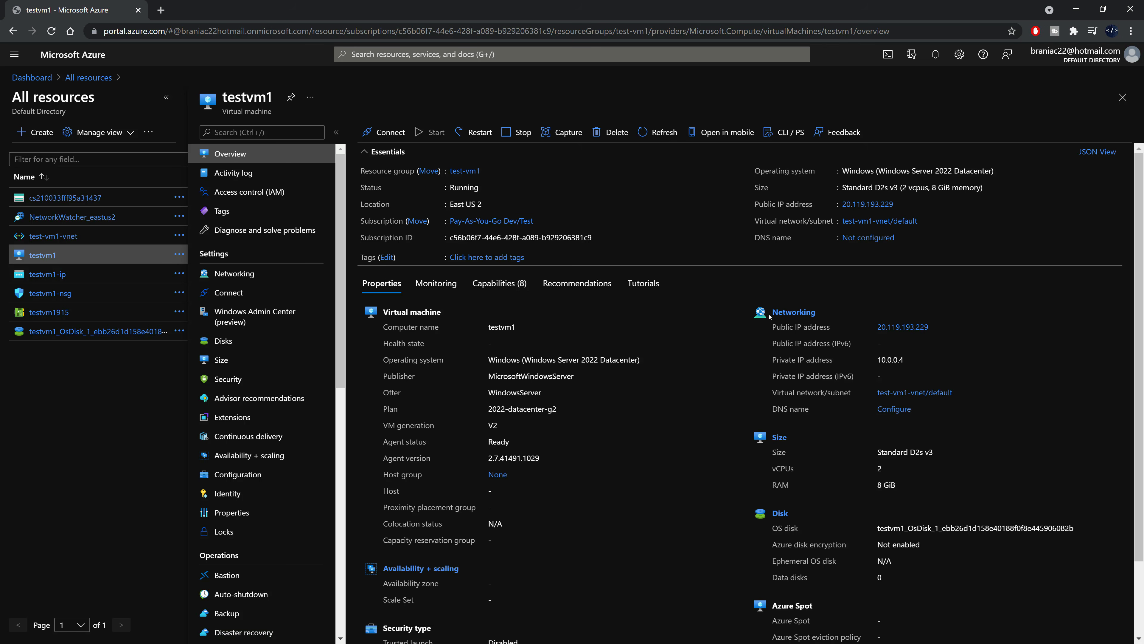
{"action": "left_click_drag", "start_coordinate": [768, 330], "coordinate": [942, 330]}
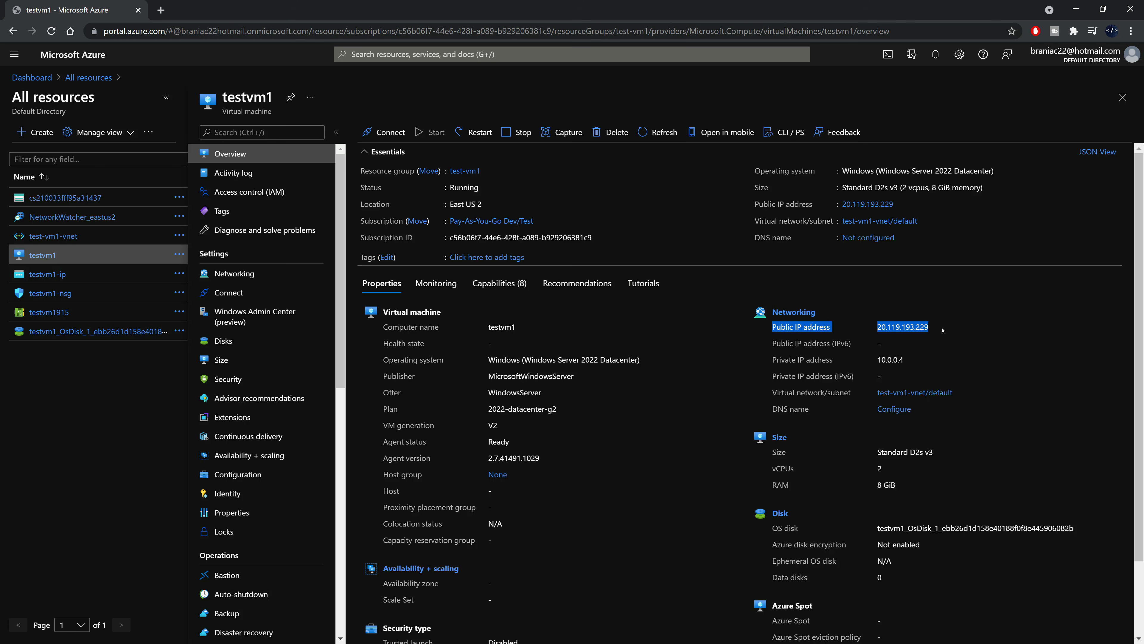
Download the RDP file for testvm1 using its public IP address and port 3389, and start the remote connection despite the unknown publisher
{"action": "left_click", "coordinate": [384, 132]}
{"action": "left_click", "coordinate": [399, 153]}
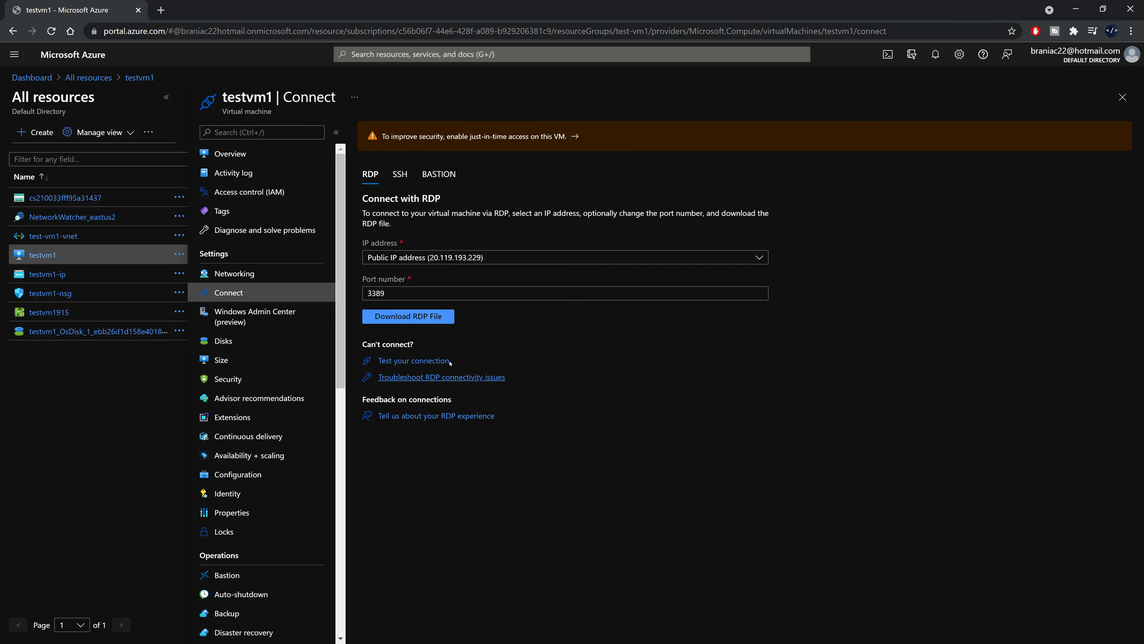
{"action": "left_click", "coordinate": [409, 316]}
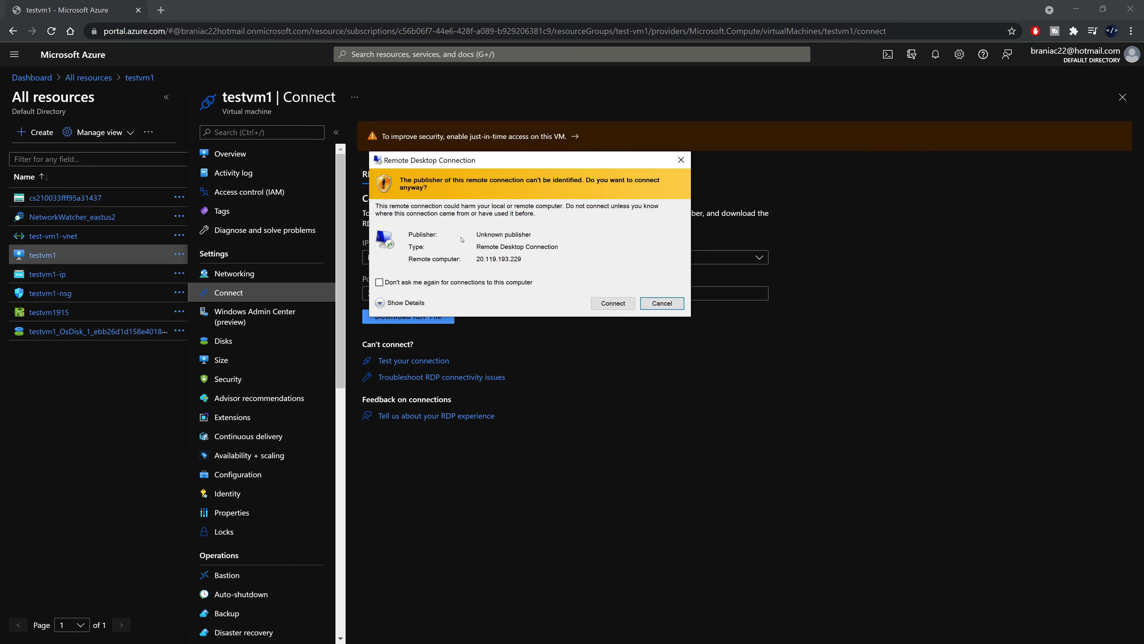
{"action": "left_click", "coordinate": [613, 302]}
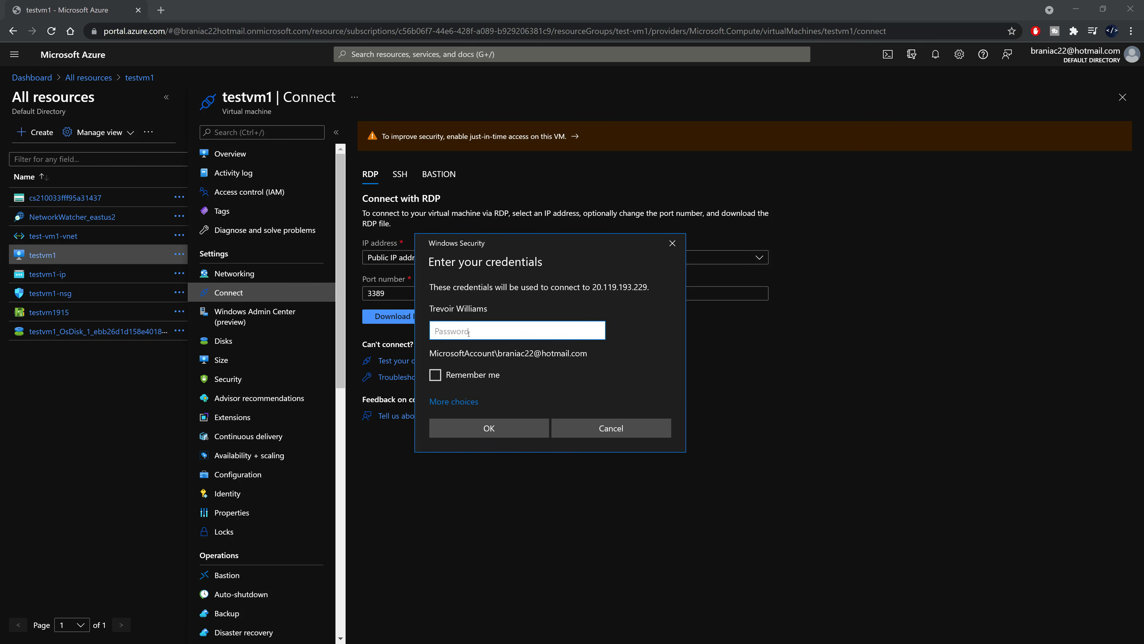
Choose a different account for the remote login and enter testvm1's copied public IP address, a backslash and the administrator username as user name
{"action": "left_click", "coordinate": [453, 402]}
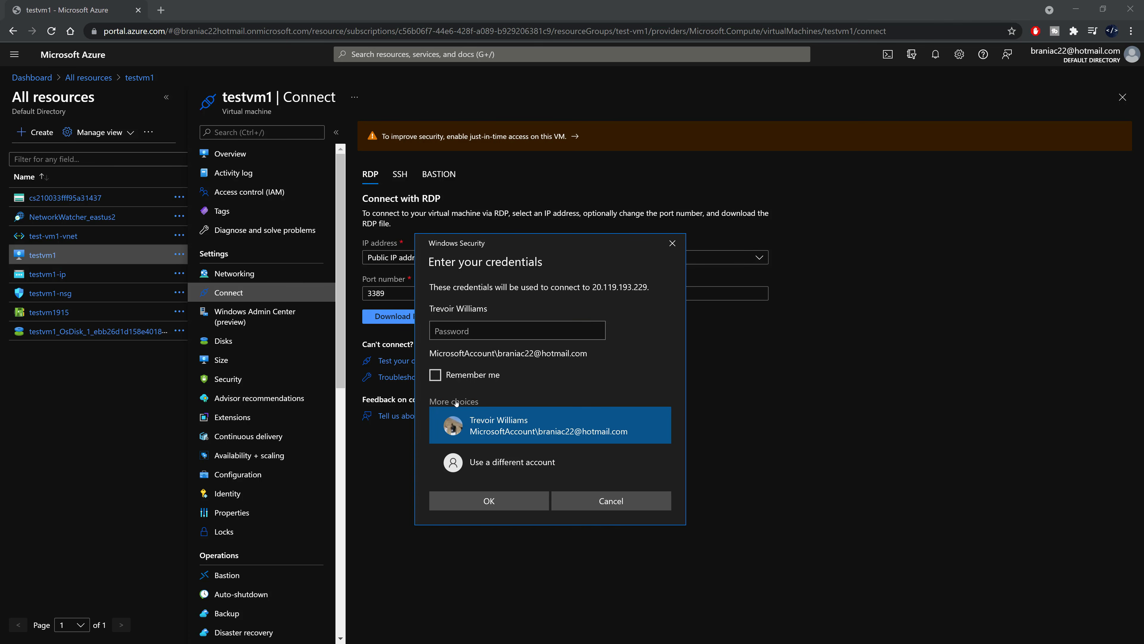
{"action": "left_click", "coordinate": [489, 461]}
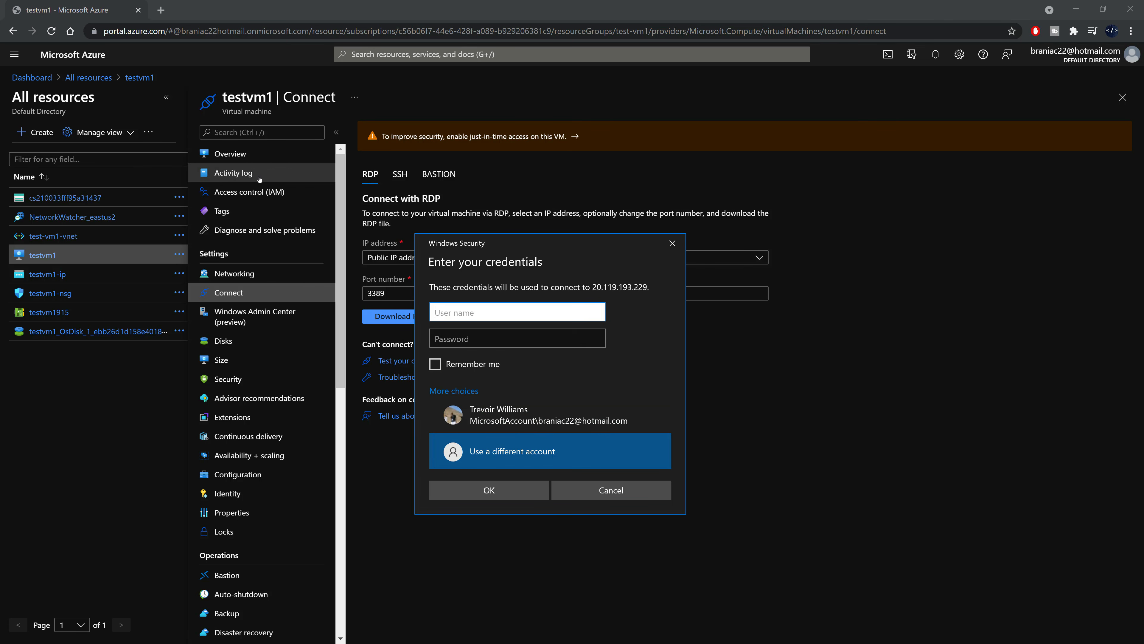
{"action": "left_click", "coordinate": [227, 154]}
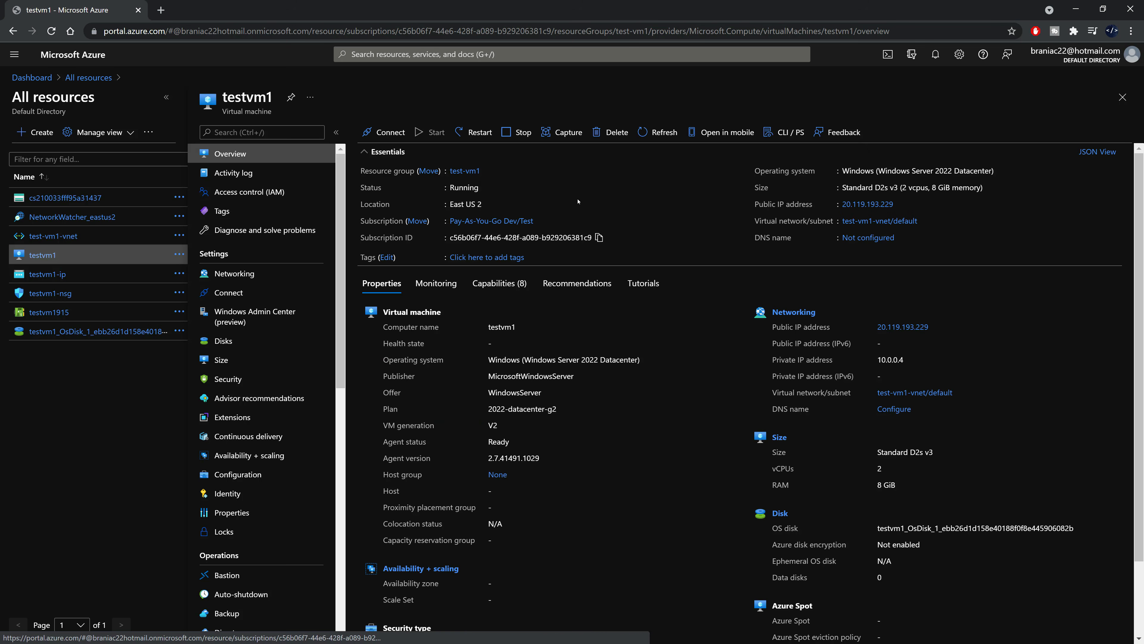
{"action": "left_click_drag", "start_coordinate": [929, 328], "coordinate": [880, 328]}
{"action": "key", "text": "ctrl+c"}
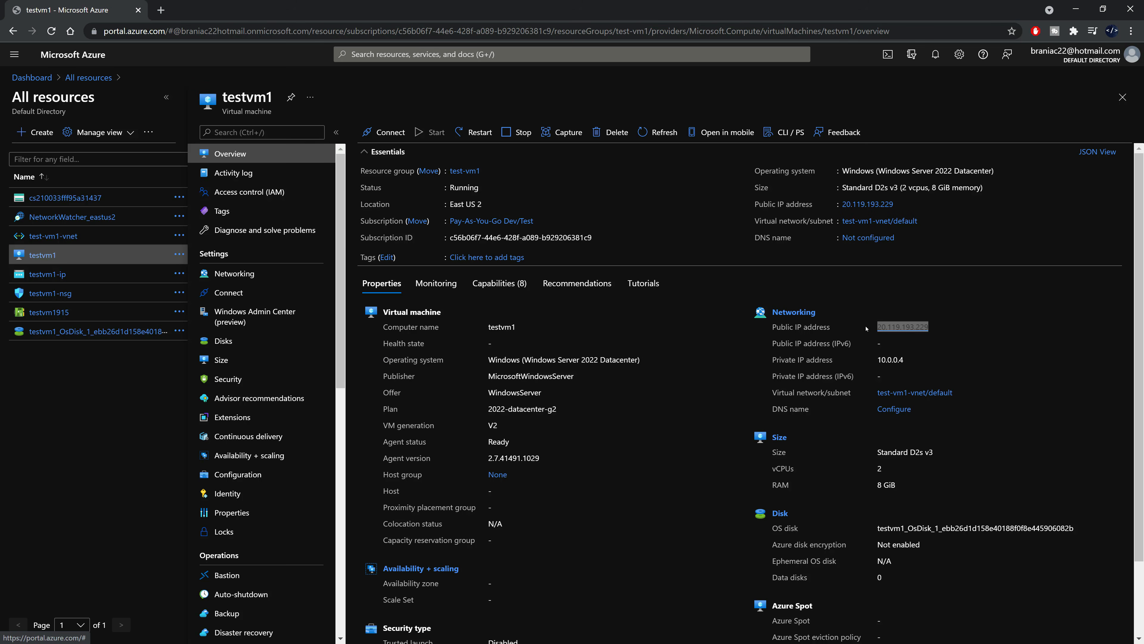
{"action": "key", "text": "alt+Tab"}
{"action": "key", "text": "ctrl+v"}
{"action": "type", "text": "\\"}
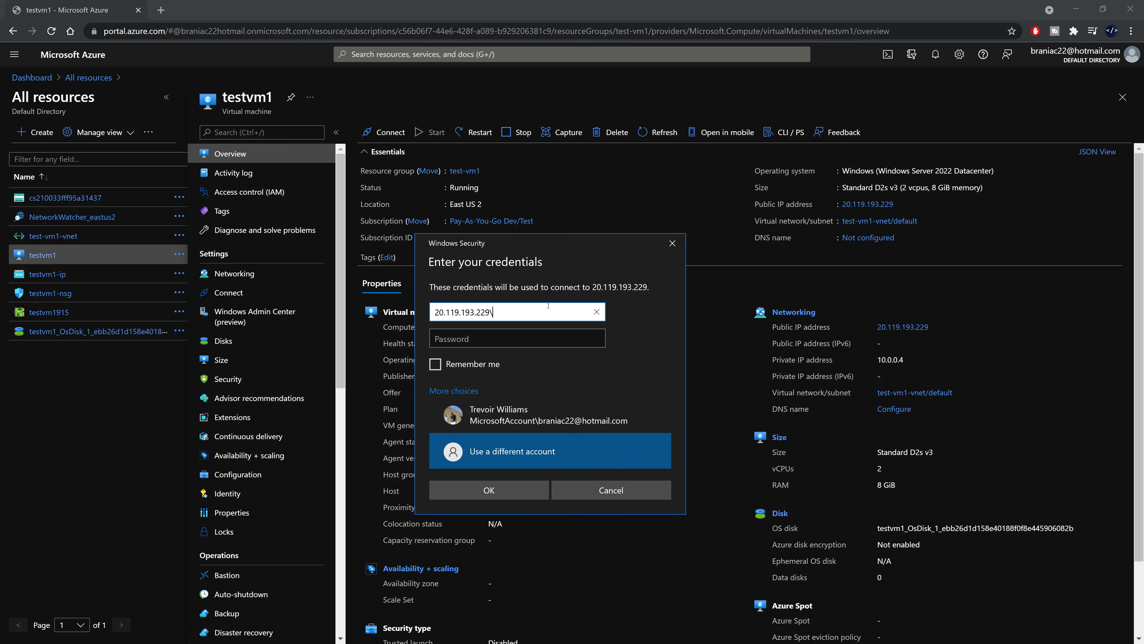
{"action": "type", "text": "trevoir"}
Enter the administrator account's password, submit the credentials and connect to testvm1 despite the certificate warning
{"action": "left_click", "coordinate": [534, 334]}
{"action": "type", "text": "••••••••••"}
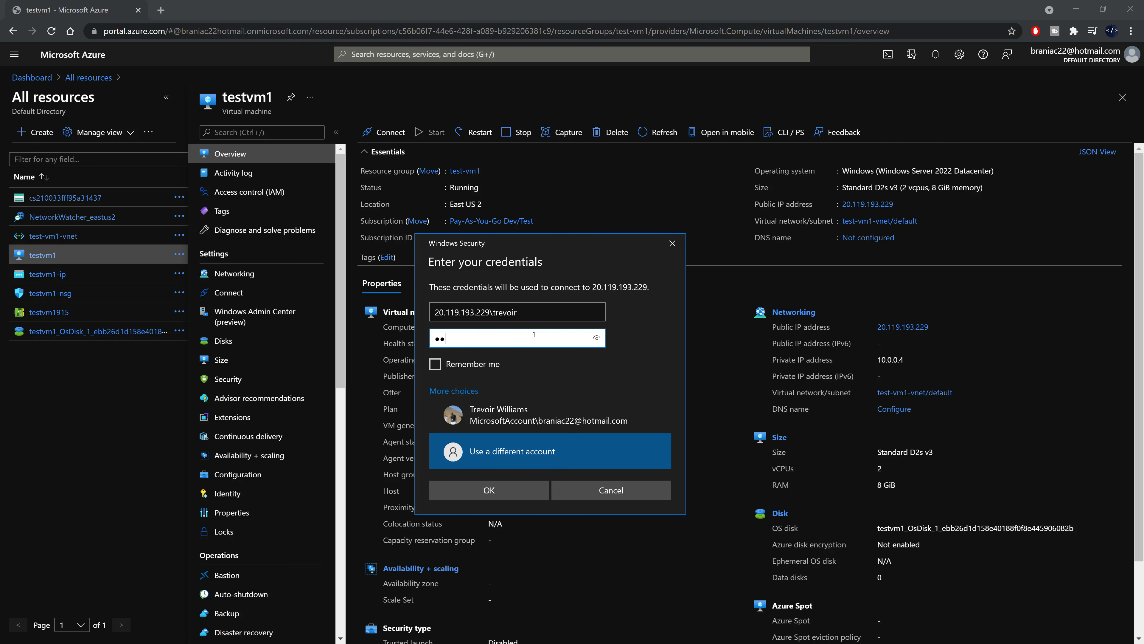
{"action": "type", "text": "•••••••"}
{"action": "left_click_drag", "start_coordinate": [493, 313], "coordinate": [434, 313]}
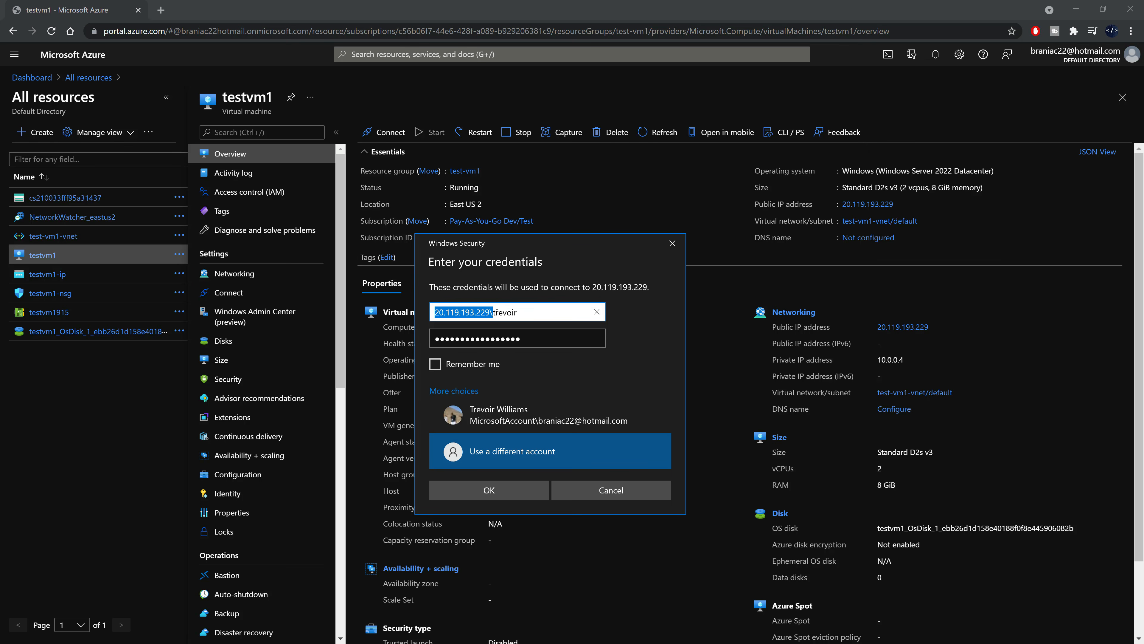
{"action": "key", "text": "Tab"}
{"action": "left_click", "coordinate": [536, 338]}
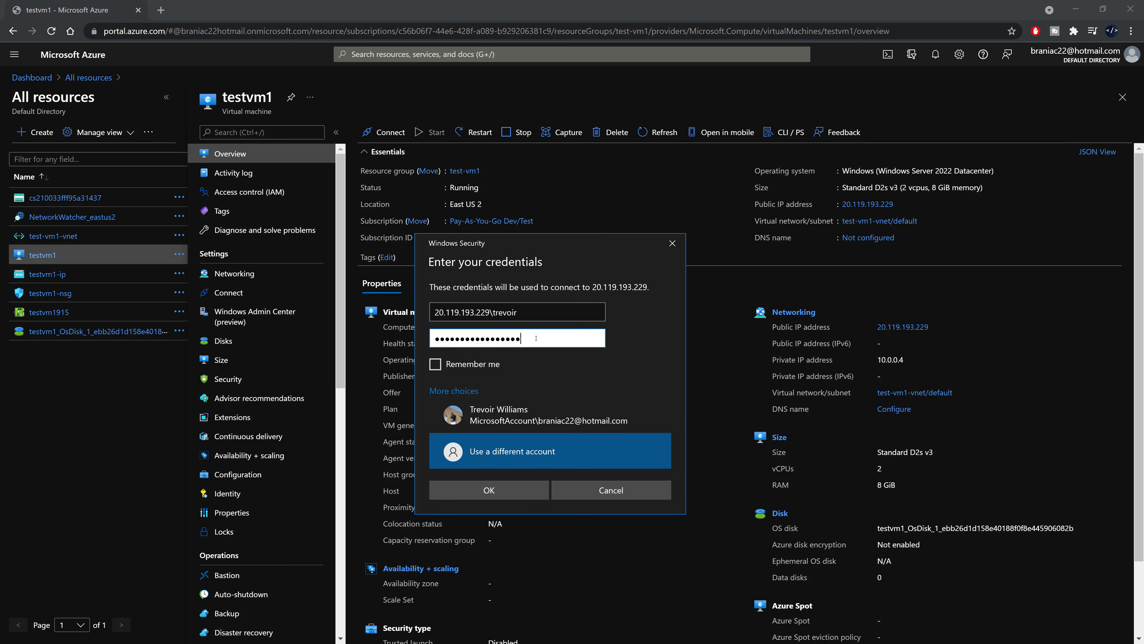
{"action": "left_click", "coordinate": [489, 490]}
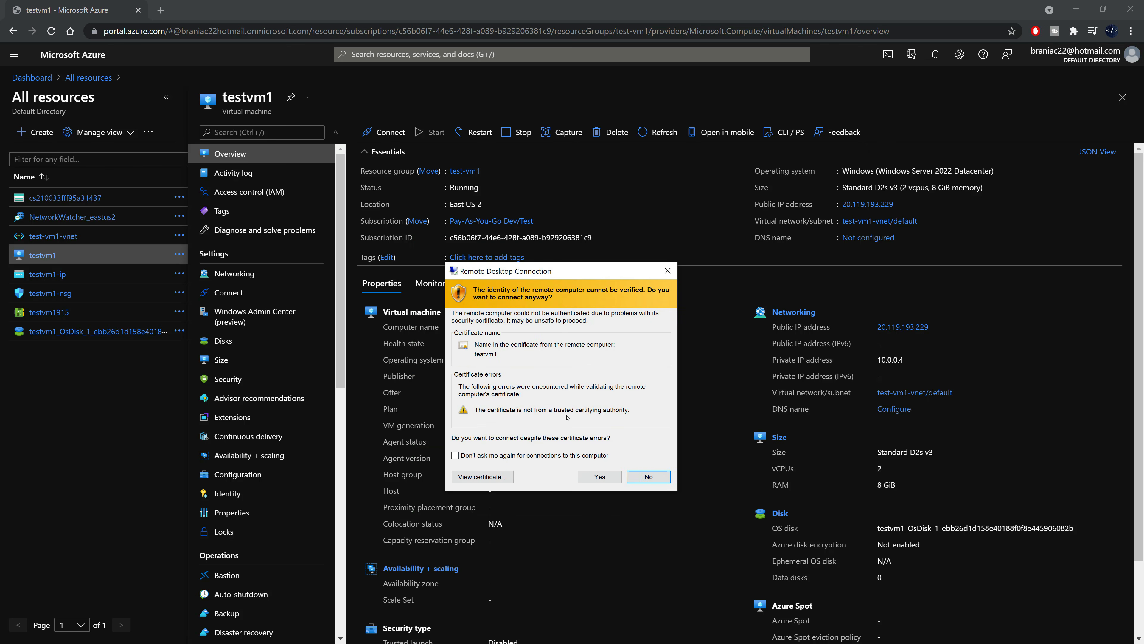
{"action": "left_click", "coordinate": [599, 476]}
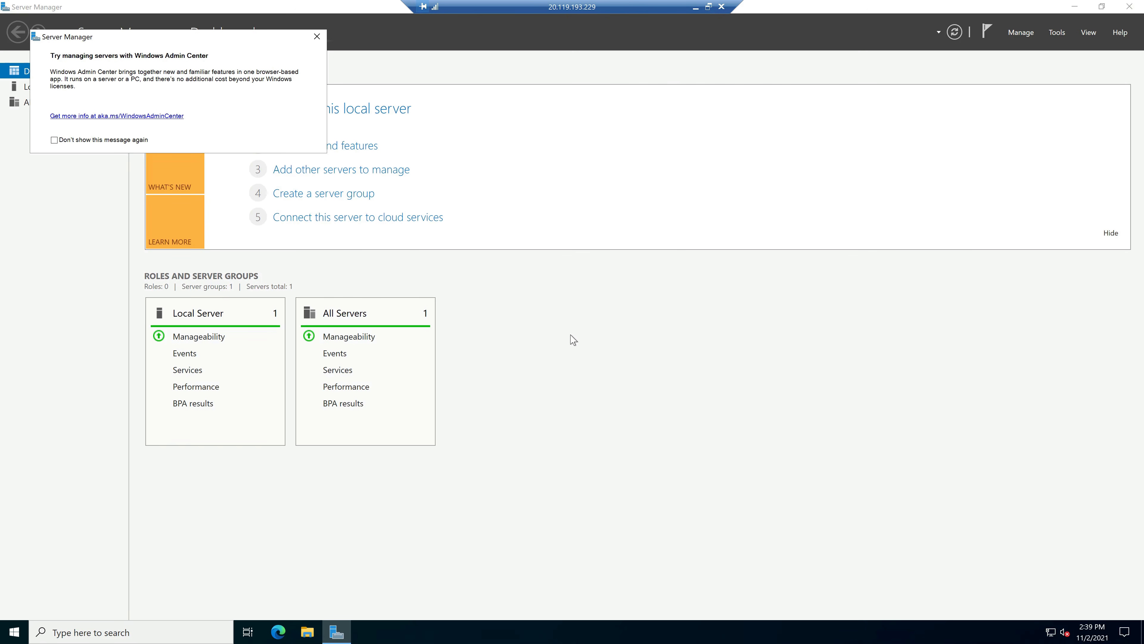
Dismiss the Windows Admin Center notice on the remote server and look over its Start menu
{"action": "left_click", "coordinate": [316, 36]}
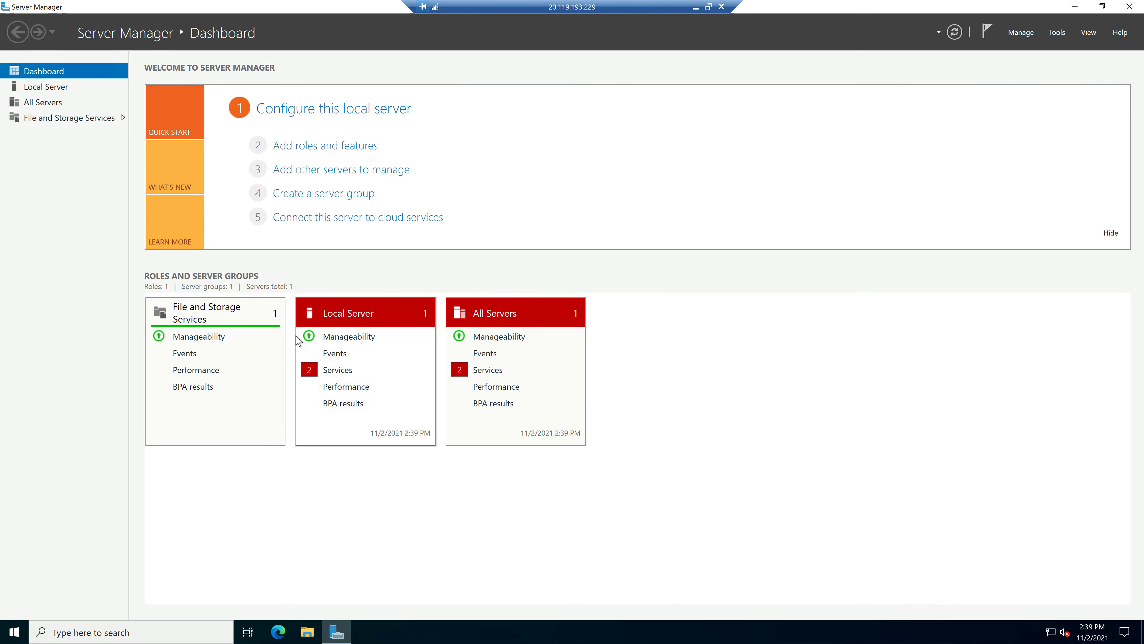
{"action": "left_click", "coordinate": [16, 633]}
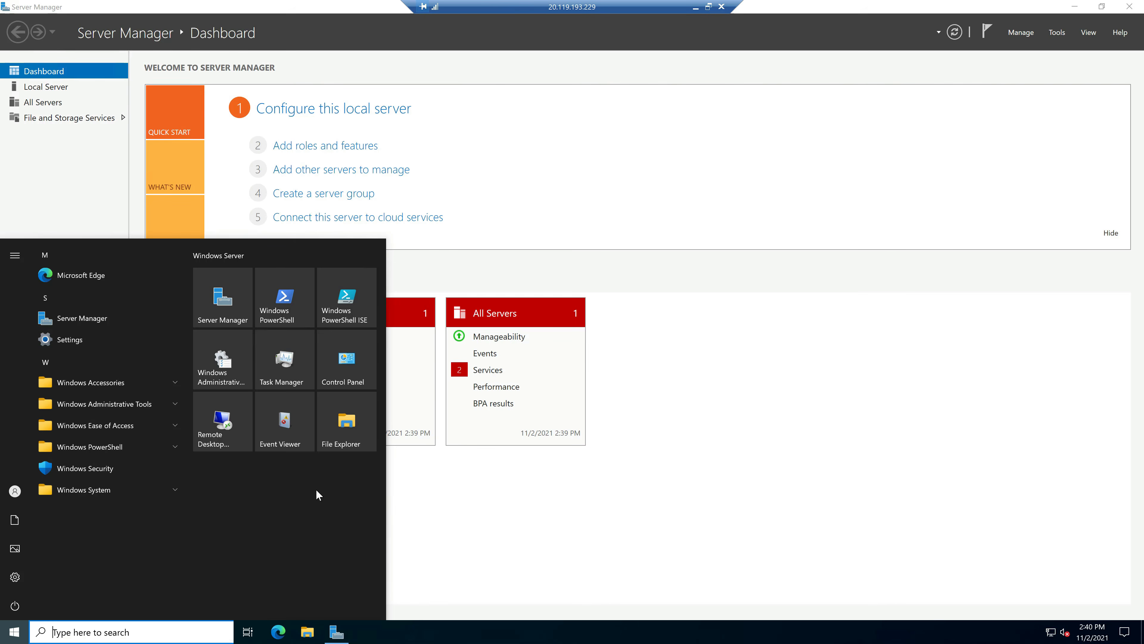
{"action": "left_click", "coordinate": [533, 554]}
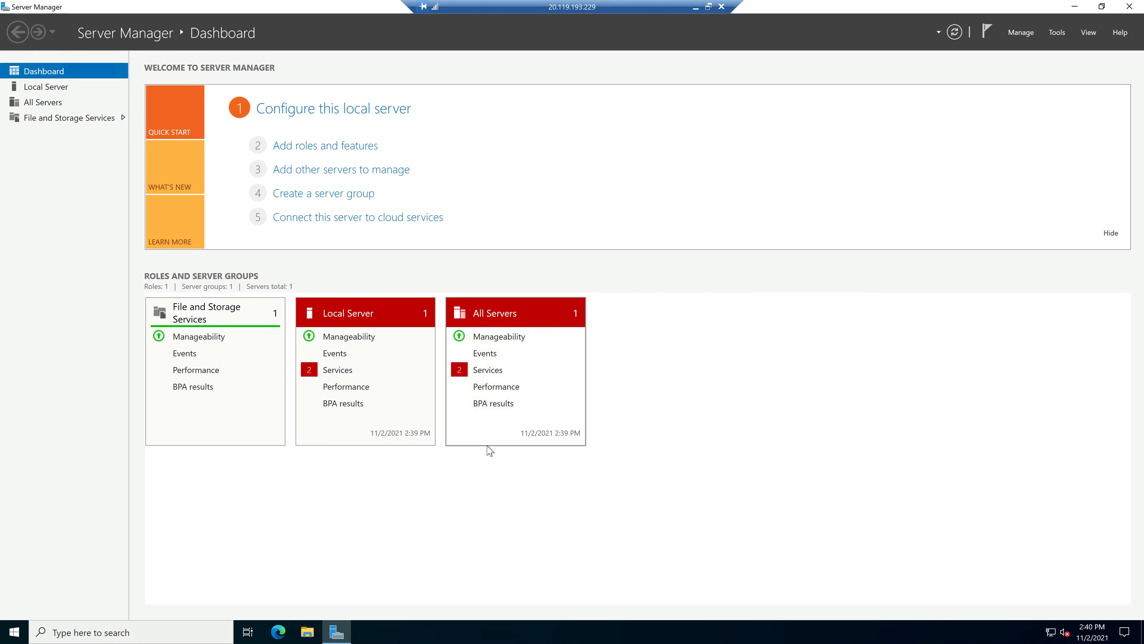
Reduce the full-screen remote session to a movable window and disconnect from testvm1
{"action": "double_click", "coordinate": [590, 7]}
{"action": "left_click_drag", "start_coordinate": [591, 161], "coordinate": [547, 128]}
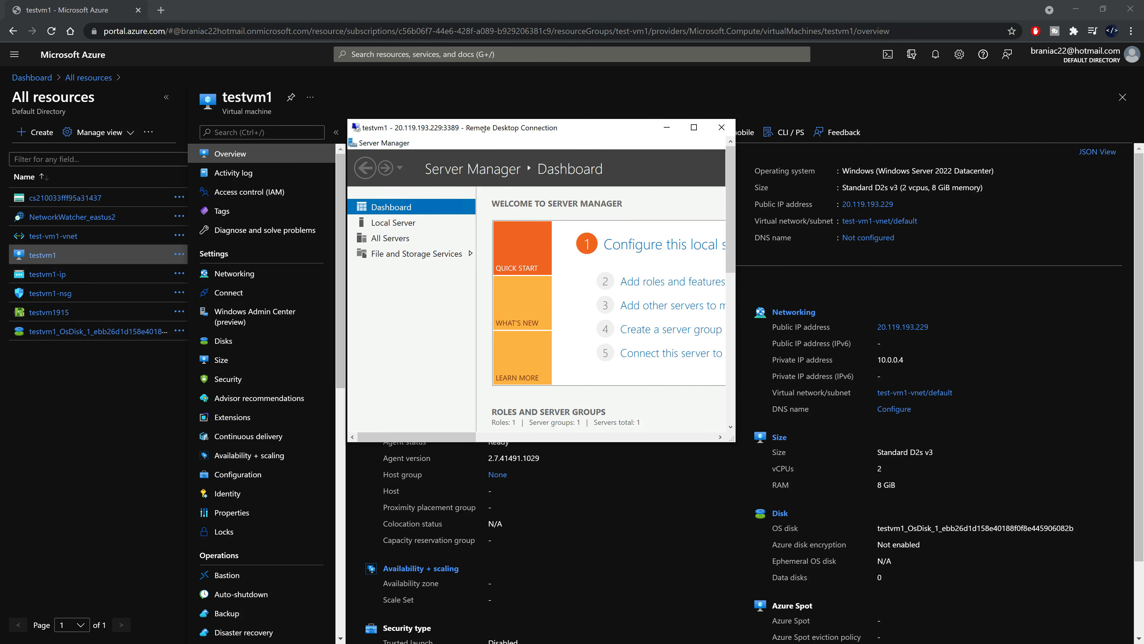
{"action": "left_click_drag", "start_coordinate": [482, 130], "coordinate": [426, 235]}
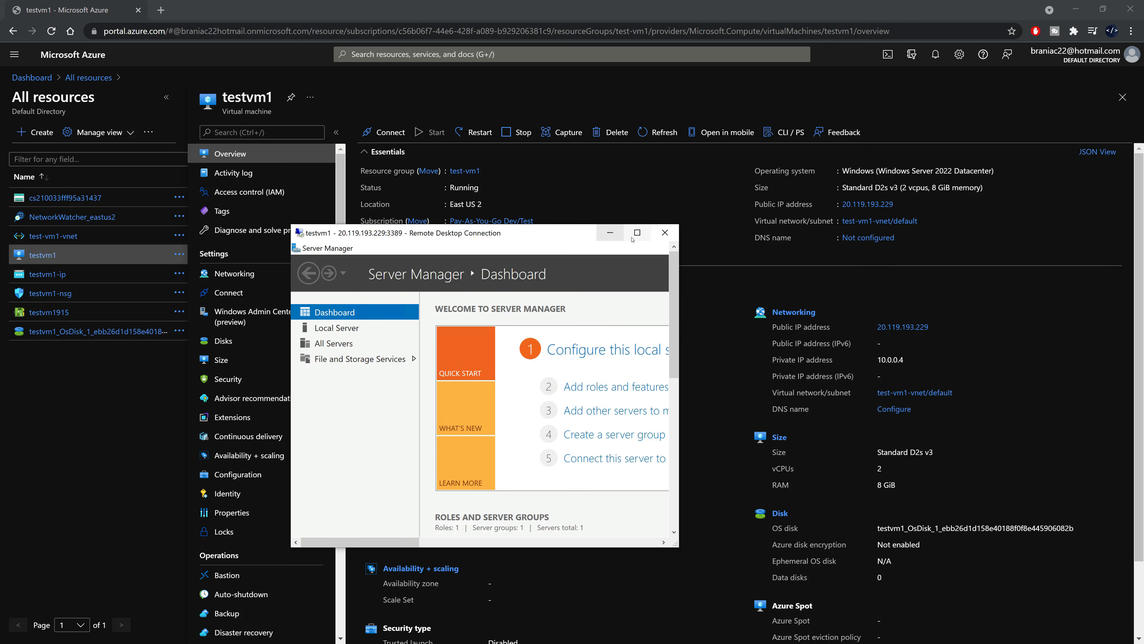
{"action": "left_click", "coordinate": [664, 237]}
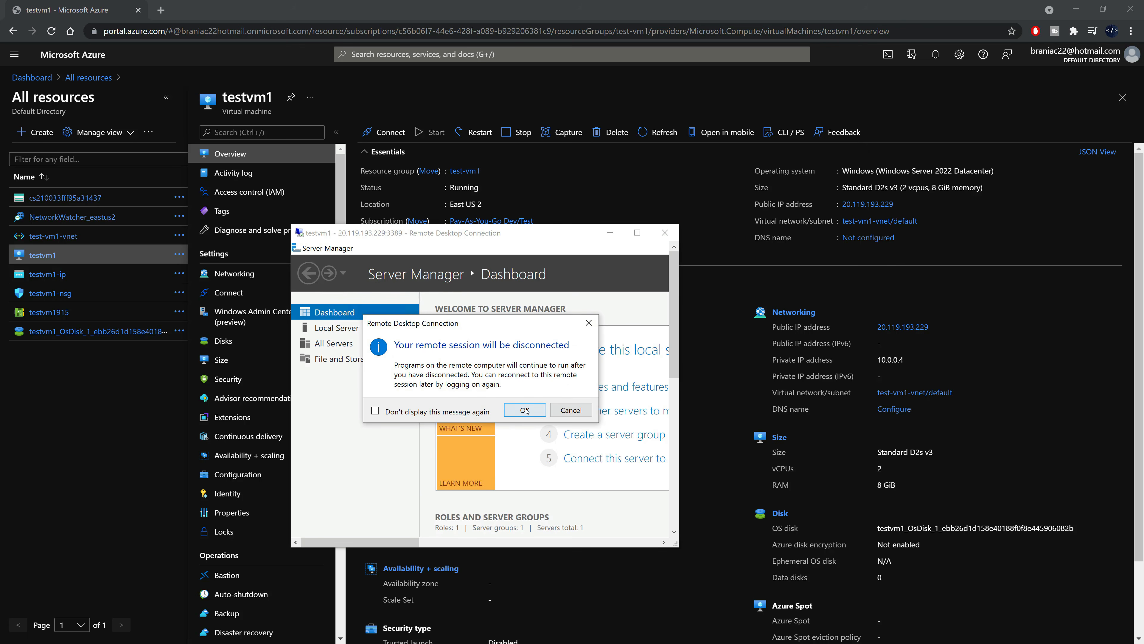
{"action": "left_click", "coordinate": [523, 410]}
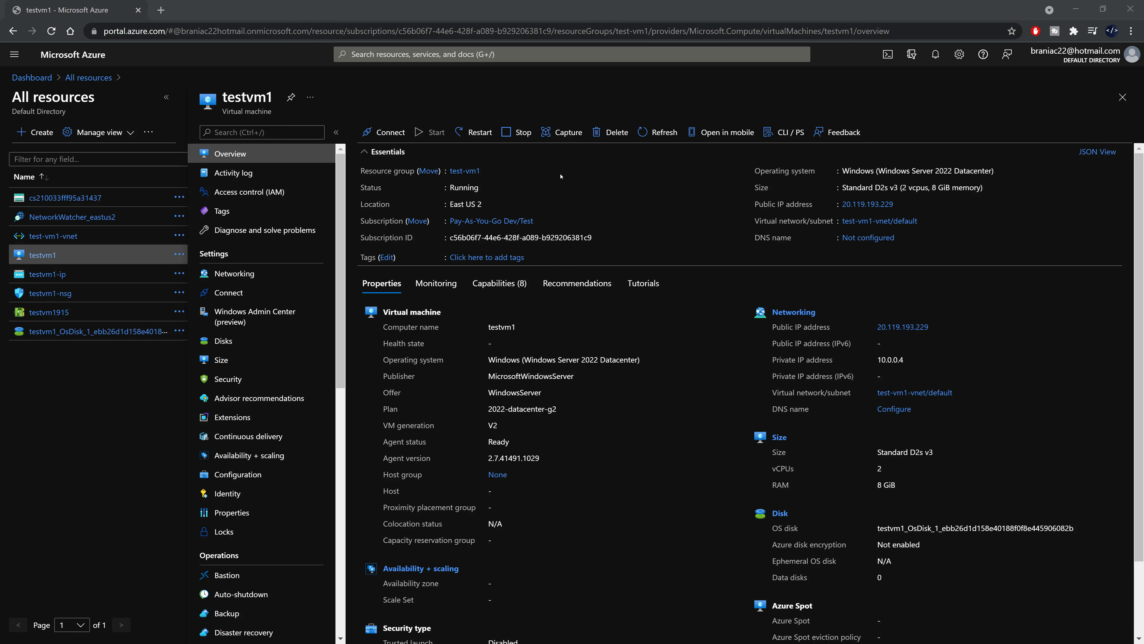
Stop the virtual machine testvm1 without reserving its public IP address
{"action": "left_click", "coordinate": [515, 134]}
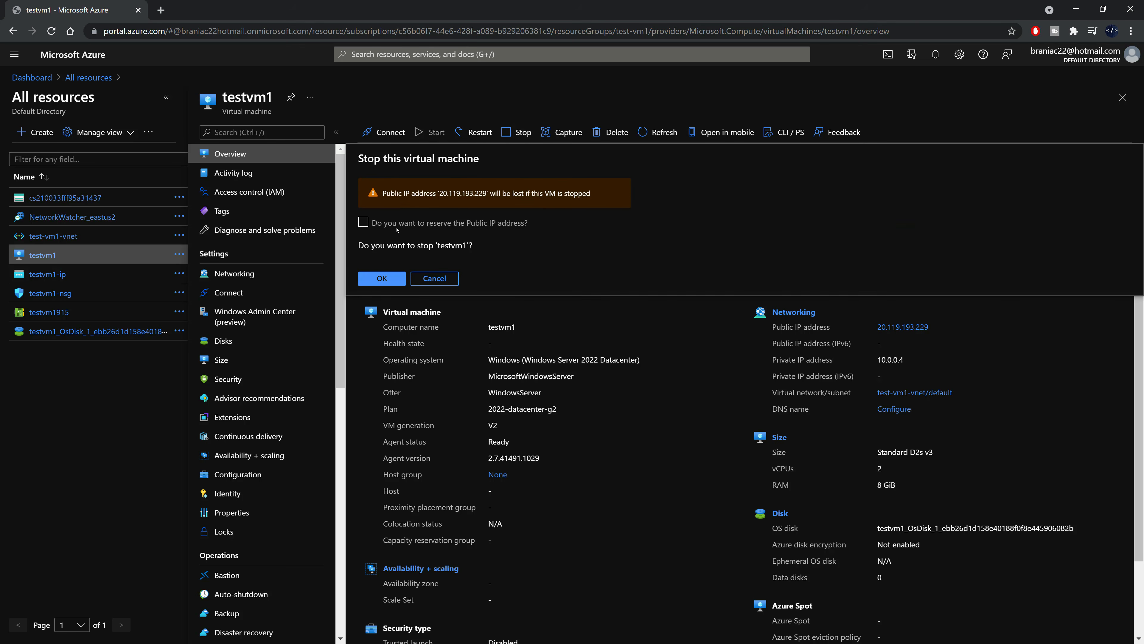
{"action": "left_click_drag", "start_coordinate": [390, 194], "coordinate": [441, 224]}
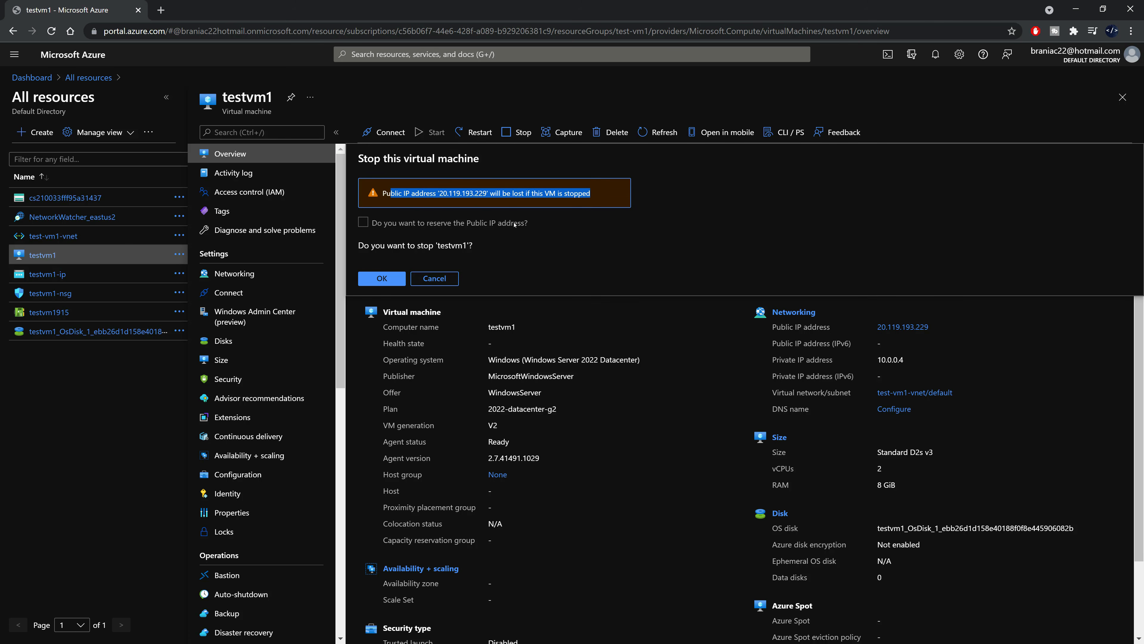
{"action": "left_click", "coordinate": [407, 193]}
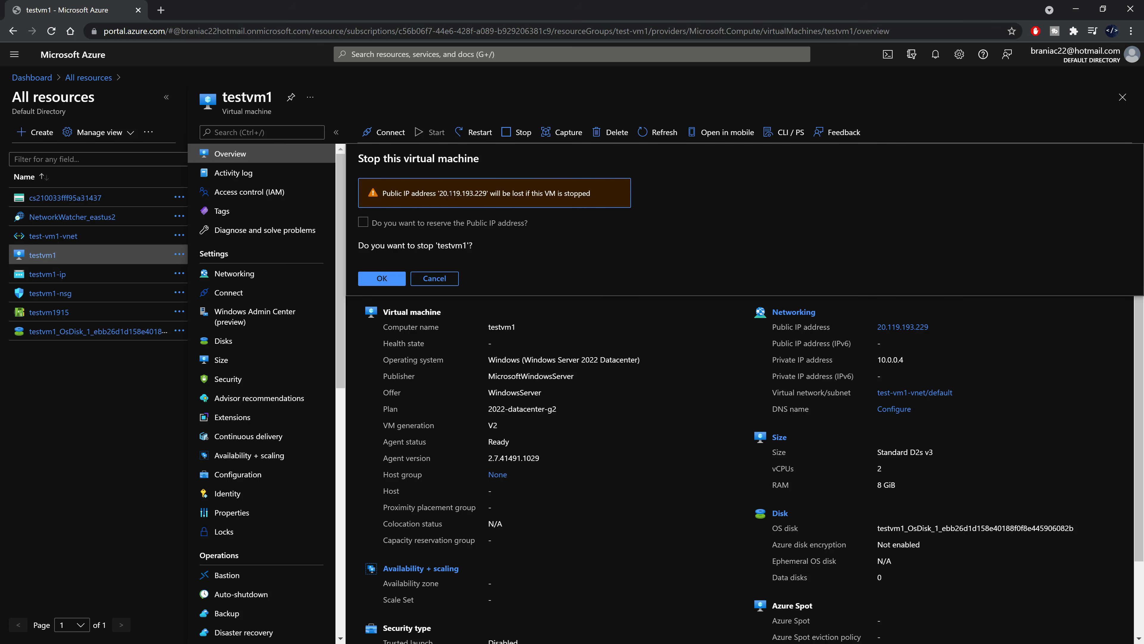
{"action": "left_click_drag", "start_coordinate": [441, 193], "coordinate": [487, 194]}
{"action": "left_click", "coordinate": [375, 277]}
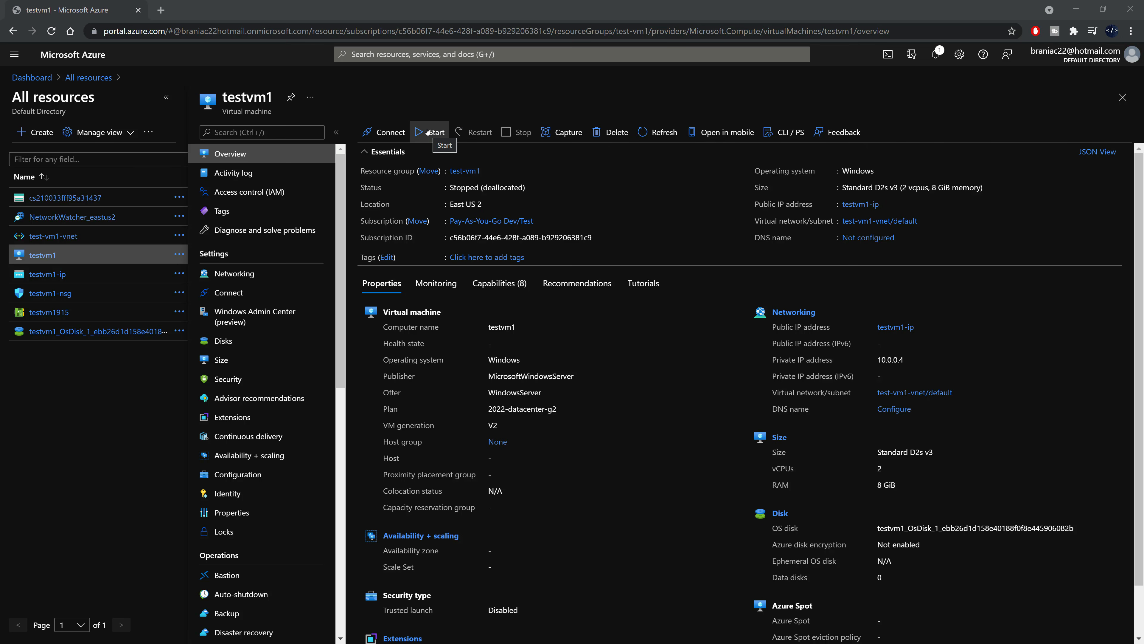
{"action": "left_click", "coordinate": [433, 138]}
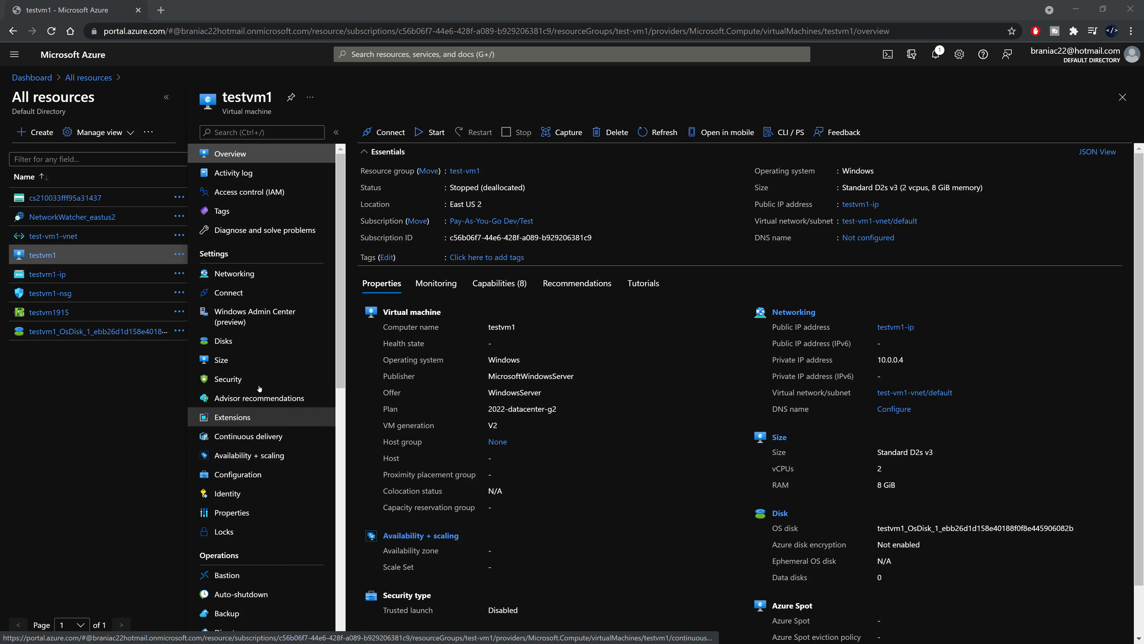
Pin testvm1's Disk operations/sec (average) monitoring chart to the existing private dashboard named Dashboard and view it there
{"action": "left_click", "coordinate": [436, 283]}
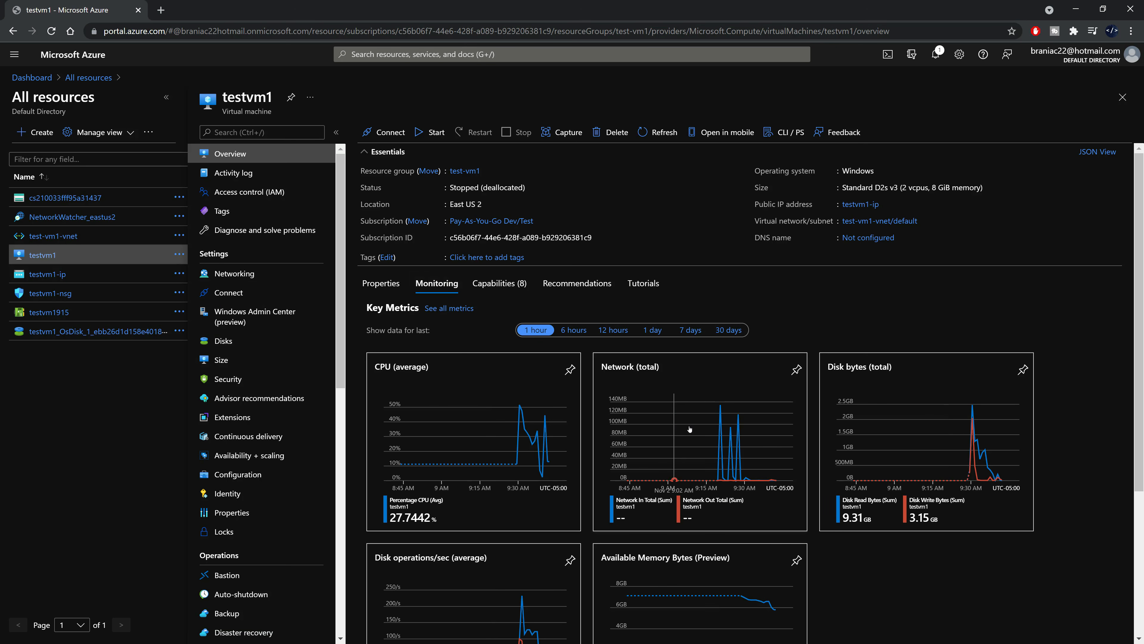
{"action": "scroll", "coordinate": [496, 451], "scroll_direction": "down", "scroll_amount": 3}
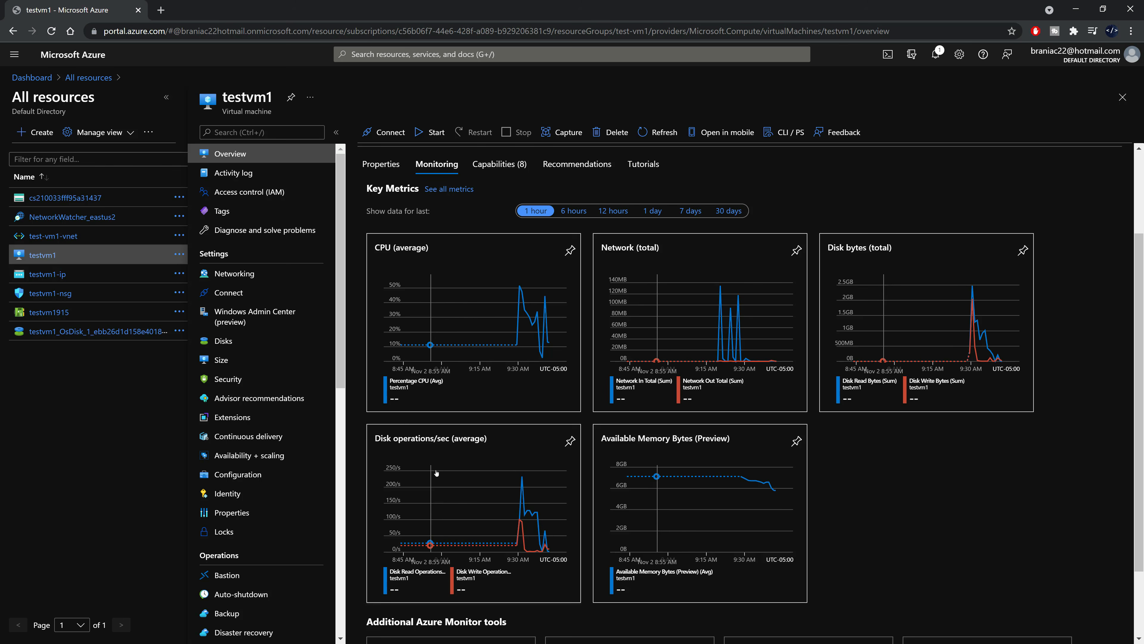
{"action": "left_click", "coordinate": [570, 442]}
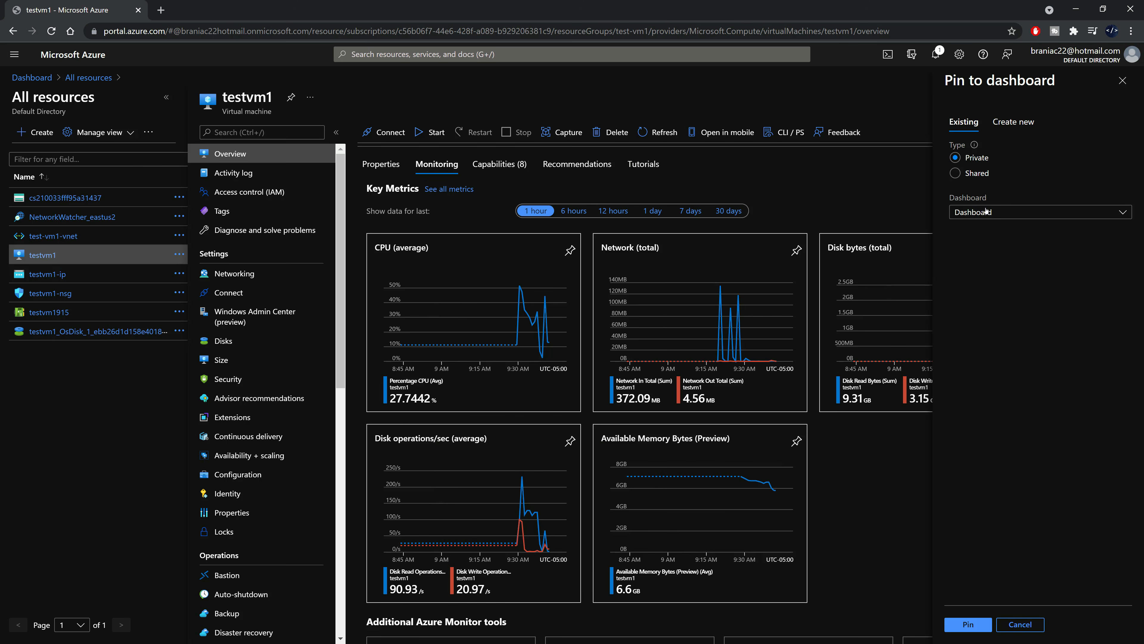
{"action": "left_click", "coordinate": [964, 631]}
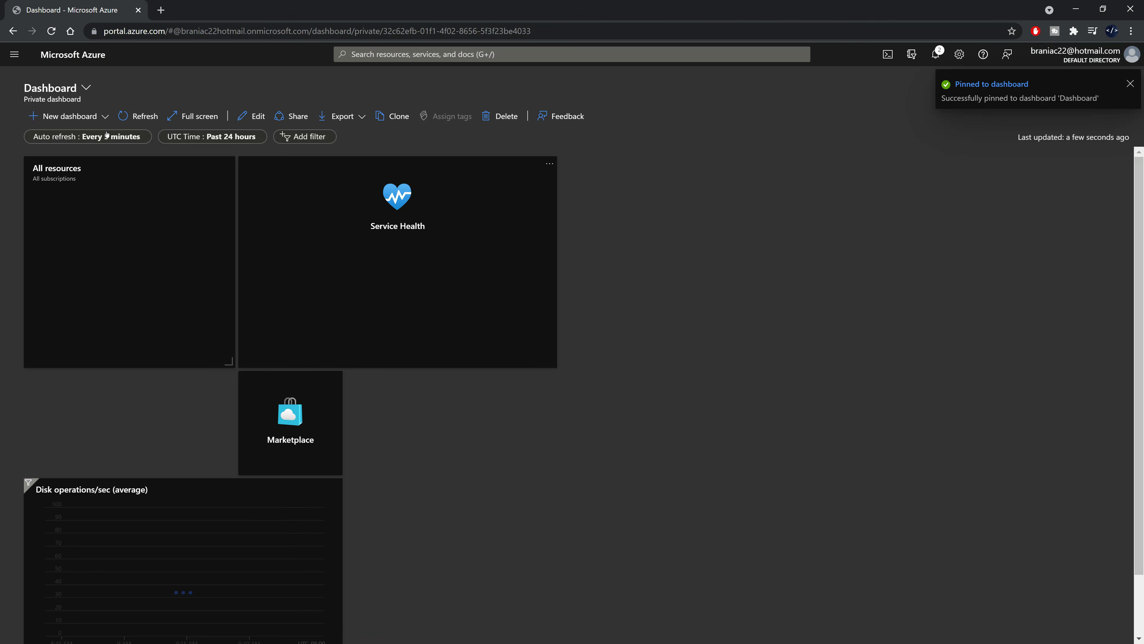
{"action": "scroll", "coordinate": [440, 463], "scroll_direction": "down", "scroll_amount": 1}
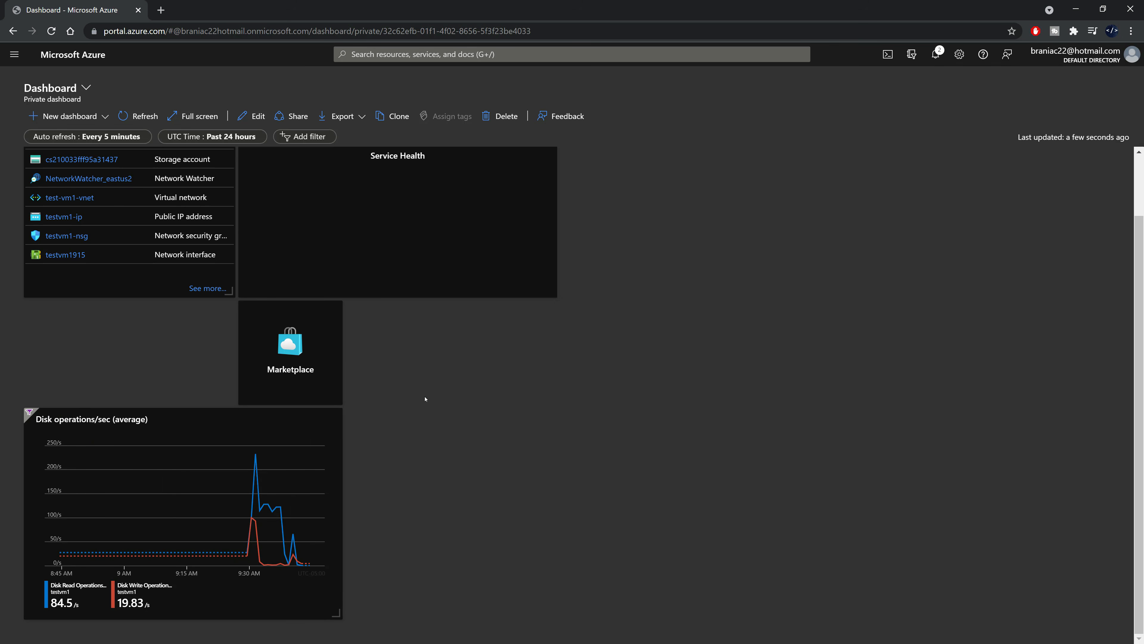
{"action": "scroll", "coordinate": [429, 470], "scroll_direction": "up", "scroll_amount": 1}
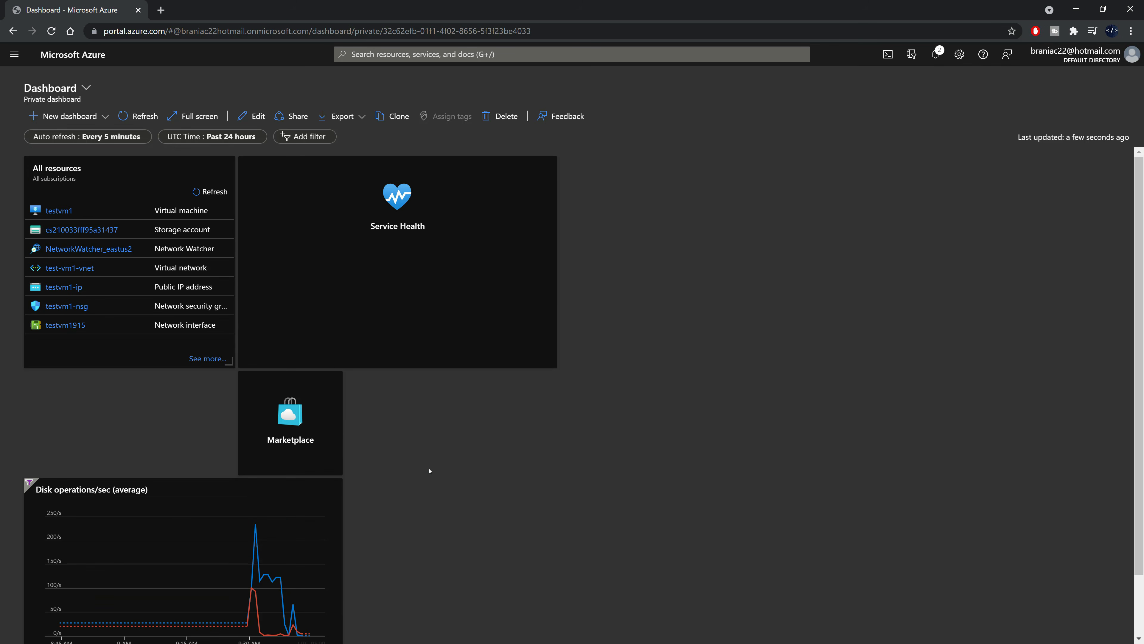
Open testvm1 from the dashboard, go to its resource group test-vm1 and examine the types of resources it contains
{"action": "left_click", "coordinate": [59, 210]}
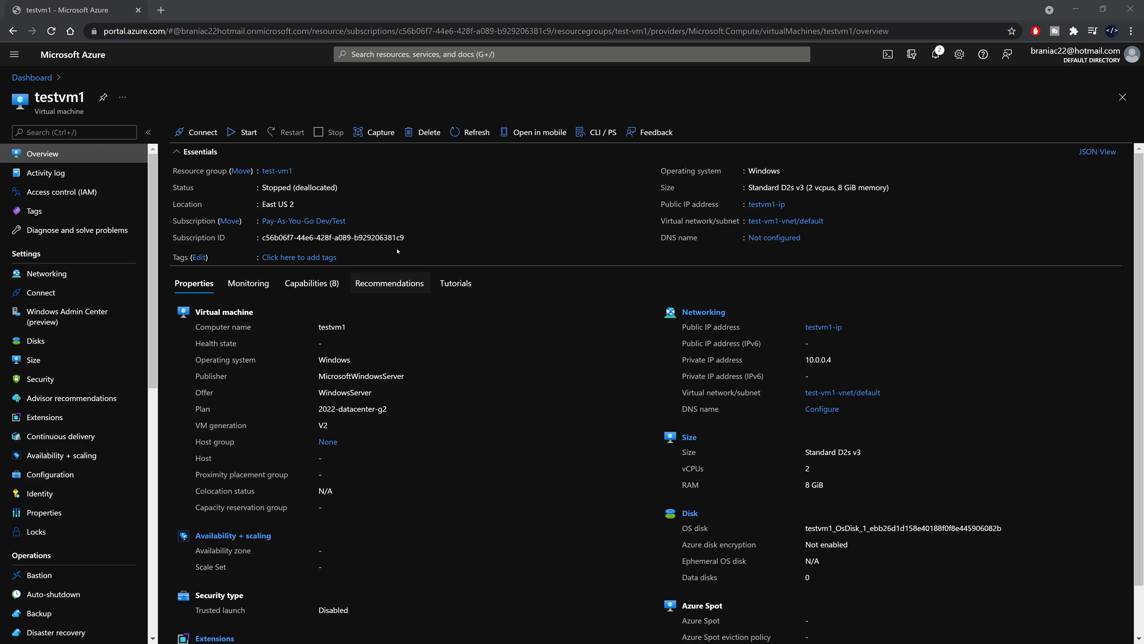
{"action": "left_click", "coordinate": [273, 172]}
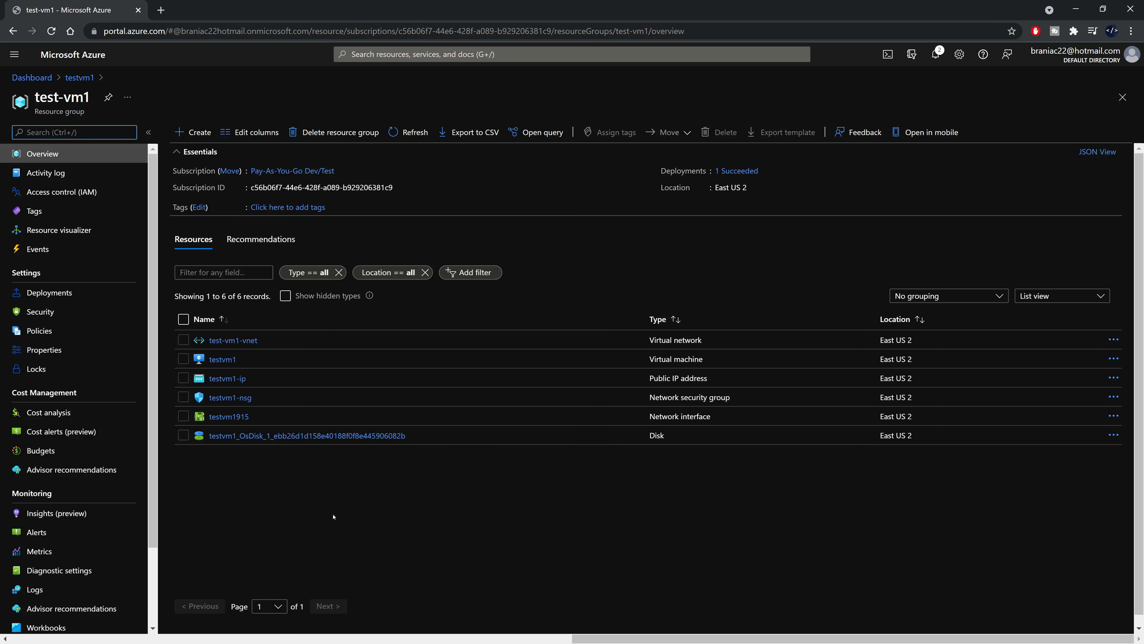
{"action": "triple_click", "coordinate": [668, 420]}
{"action": "left_click", "coordinate": [669, 420]}
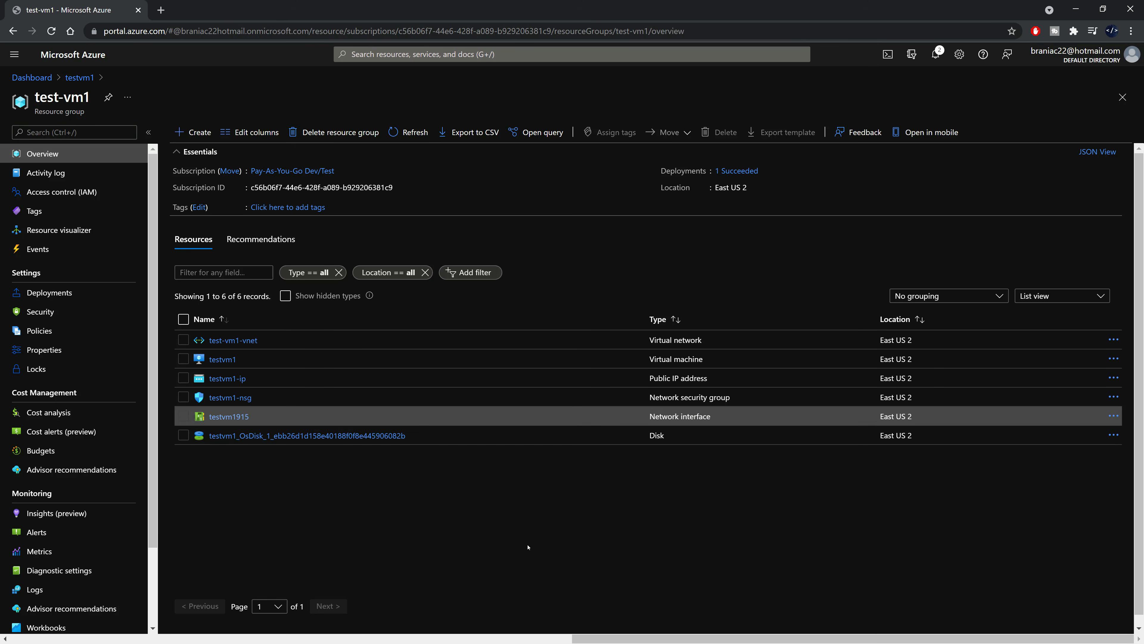
{"action": "triple_click", "coordinate": [681, 394]}
{"action": "double_click", "coordinate": [674, 340]}
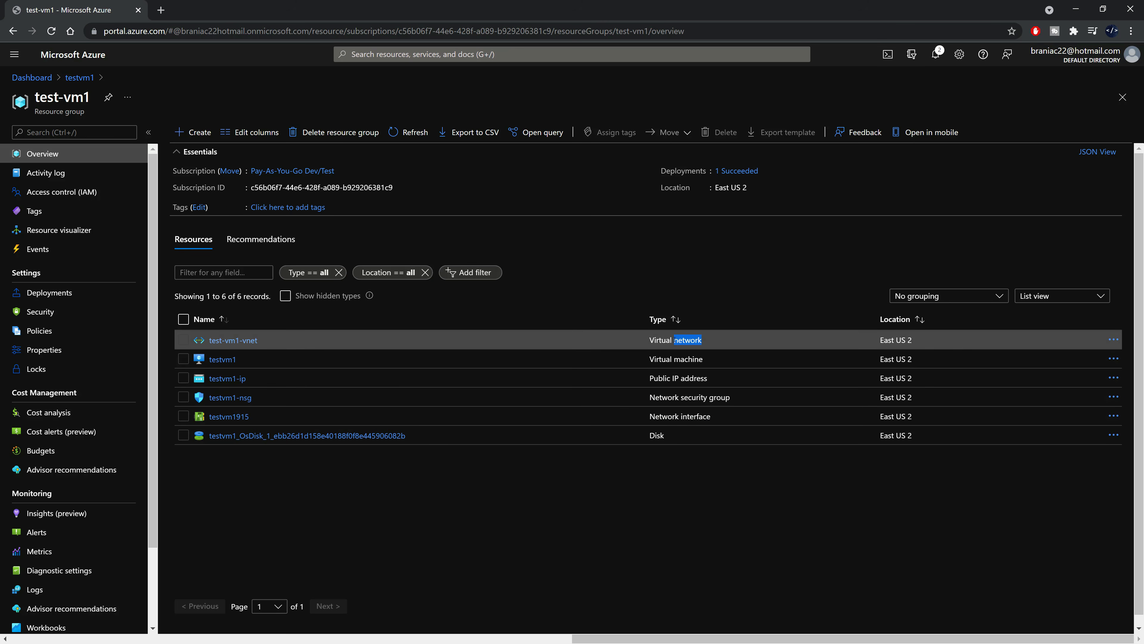
{"action": "triple_click", "coordinate": [678, 378]}
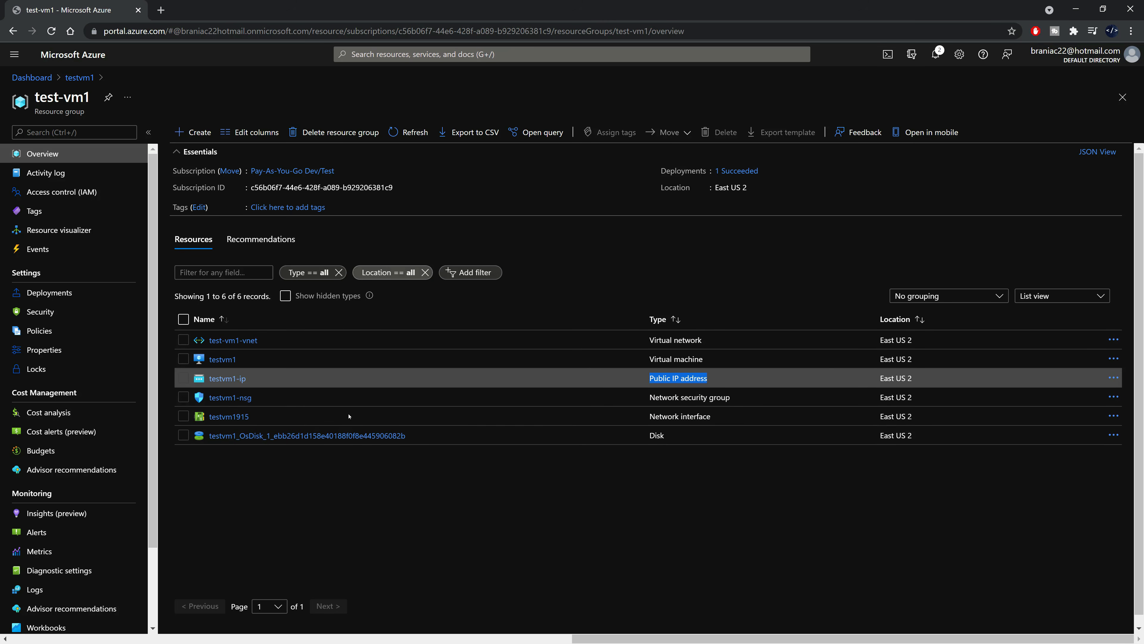
{"action": "left_click", "coordinate": [342, 460]}
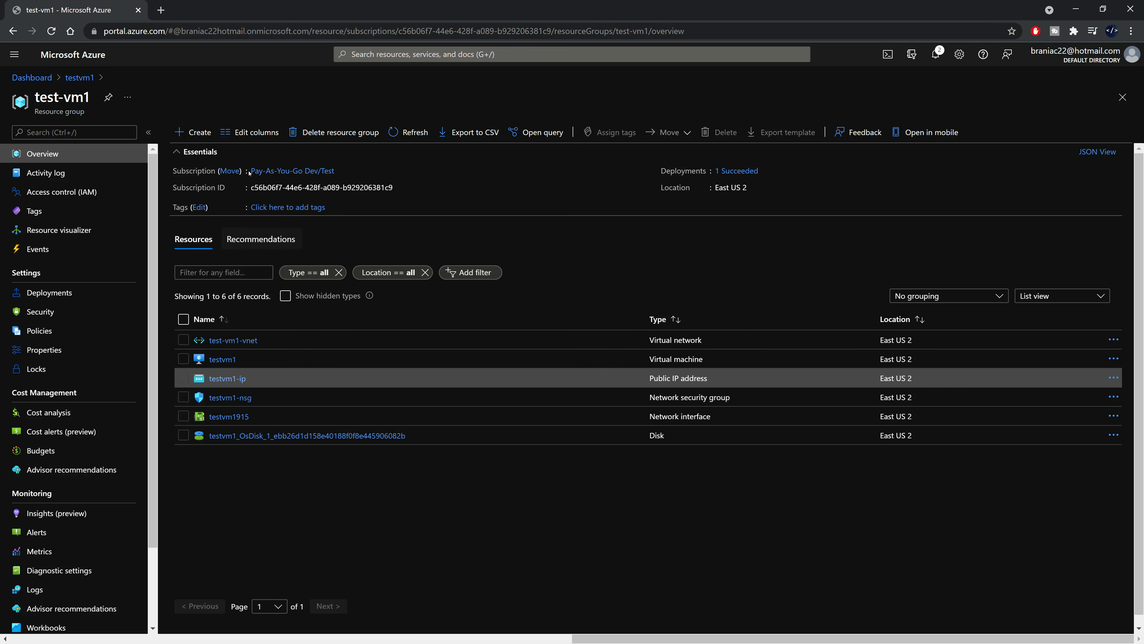
Reopen the resource group test-vm1 from testvm1's overview, and select and deselect all its resources
{"action": "left_click", "coordinate": [80, 80]}
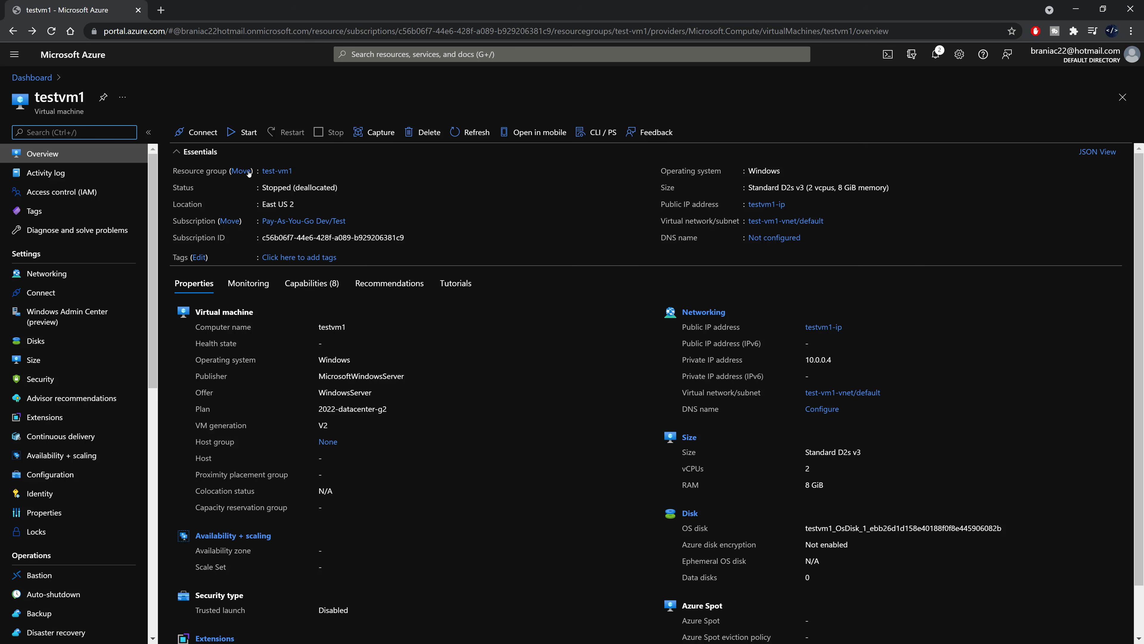
{"action": "left_click", "coordinate": [275, 172]}
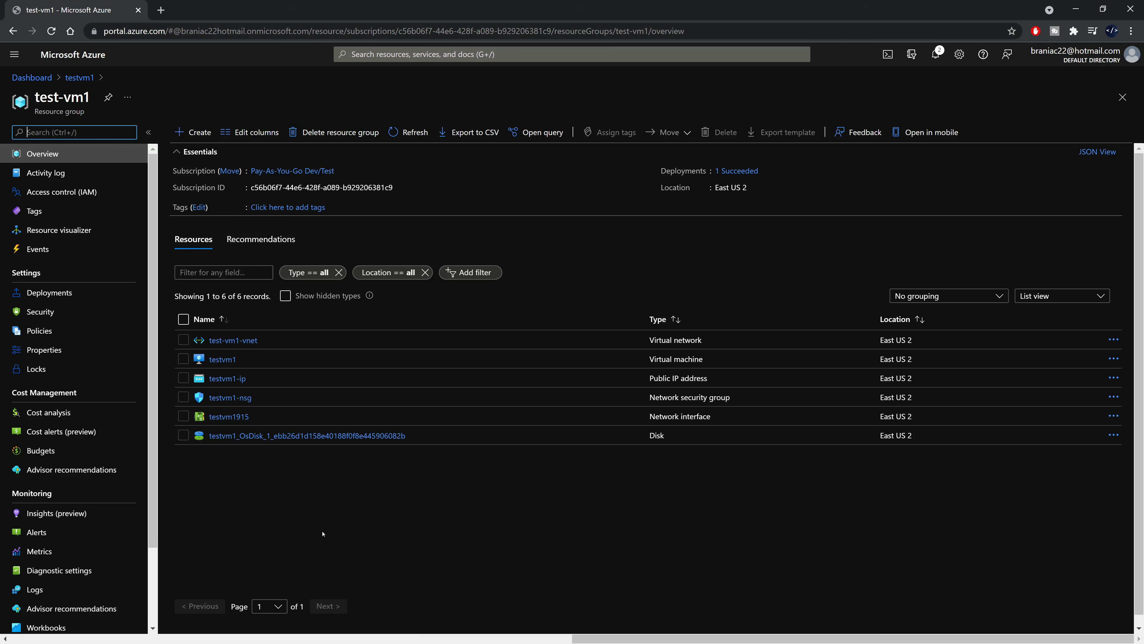
{"action": "left_click", "coordinate": [184, 319]}
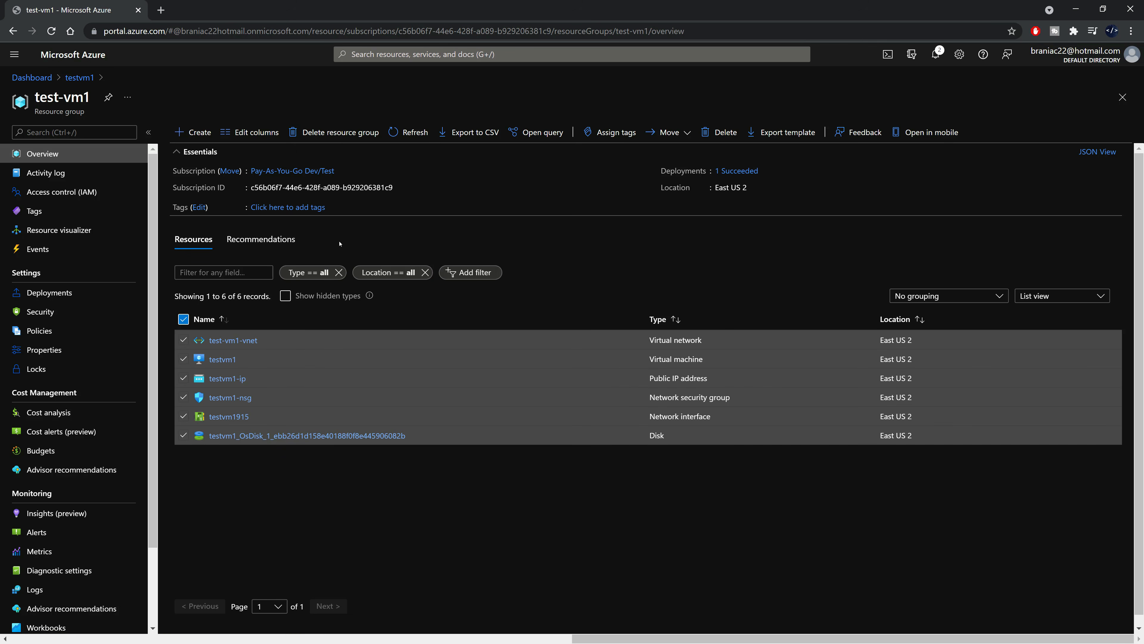
{"action": "left_click", "coordinate": [184, 318]}
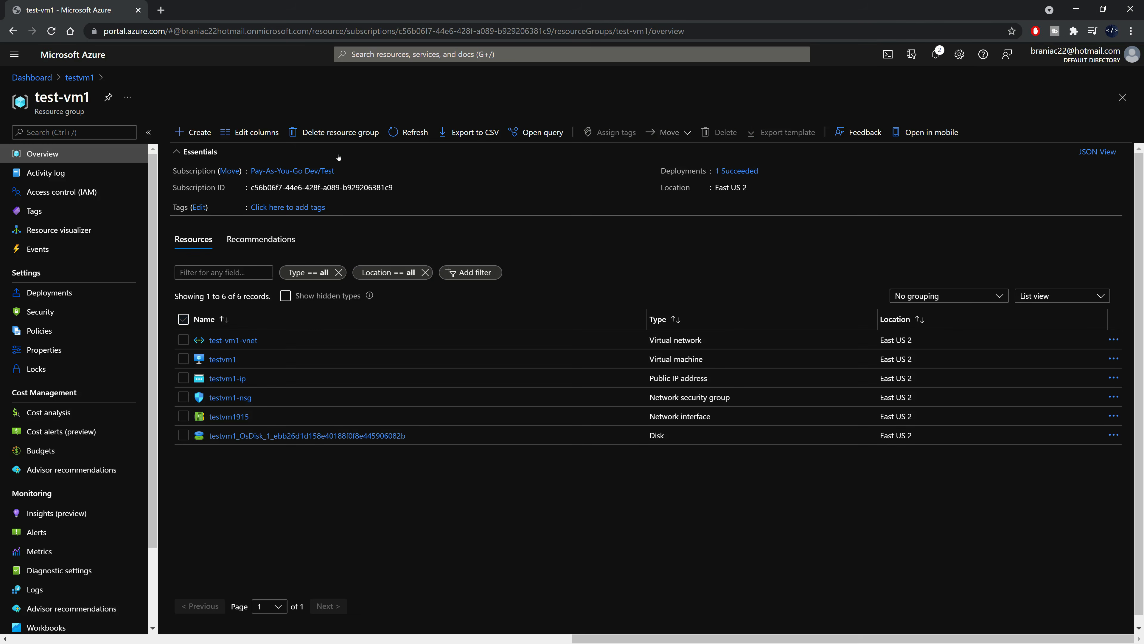
Delete the resource group test-vm1 with all its resources, entering the copied name test-vm1 as confirmation
{"action": "left_click", "coordinate": [348, 134]}
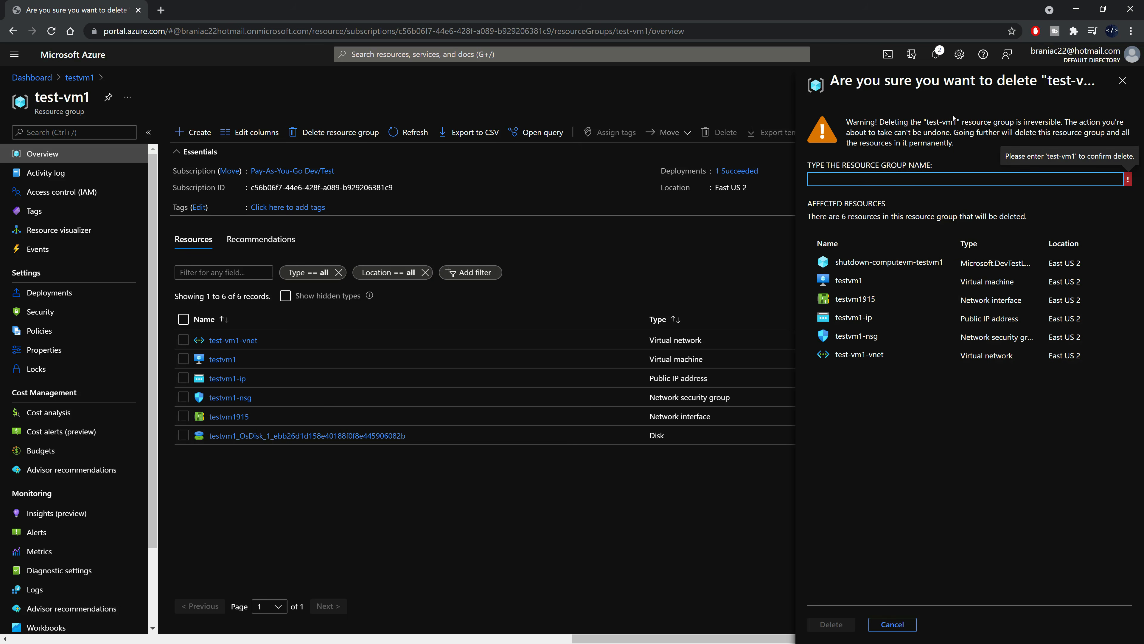
{"action": "left_click_drag", "start_coordinate": [927, 121], "coordinate": [957, 121]}
{"action": "key", "text": "ctrl+c"}
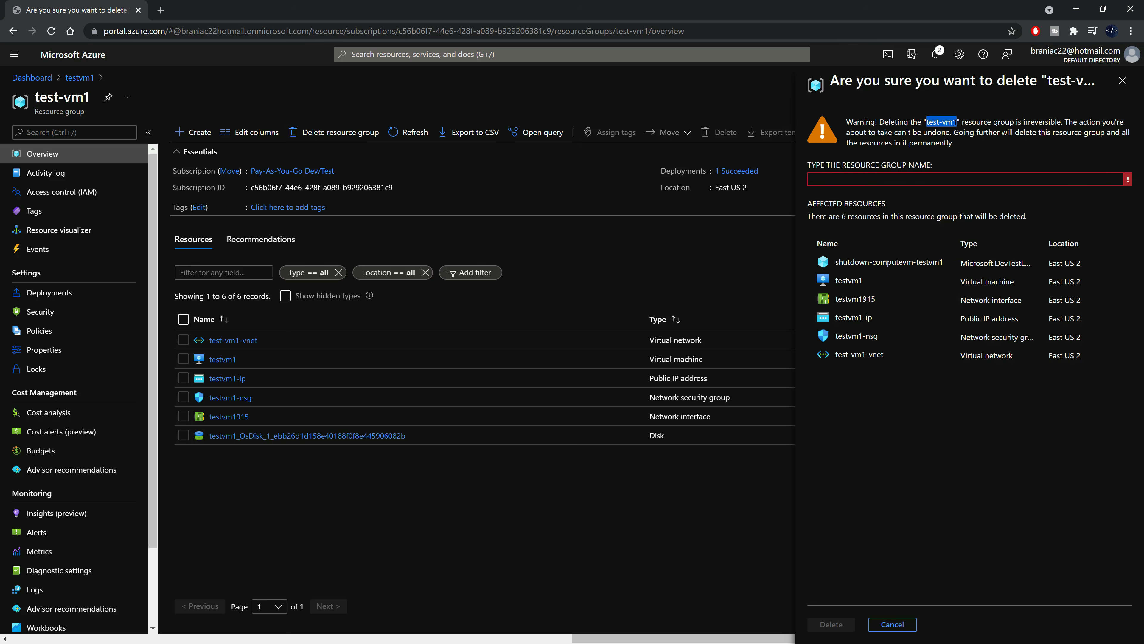
{"action": "left_click", "coordinate": [856, 180]}
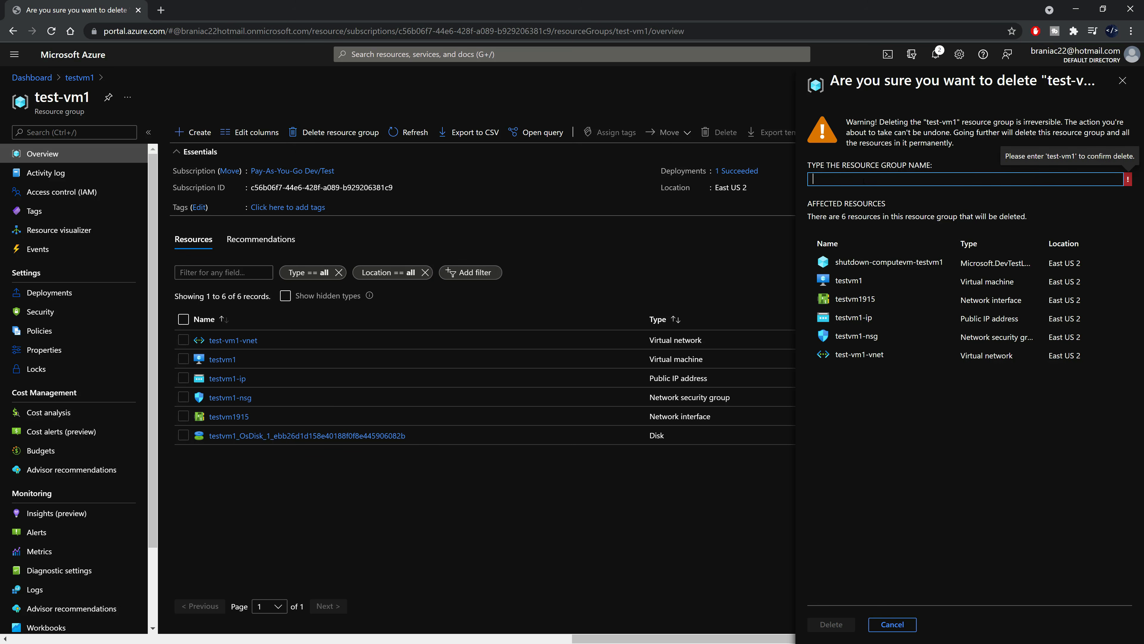
{"action": "key", "text": "ctrl+v"}
{"action": "left_click", "coordinate": [831, 625]}
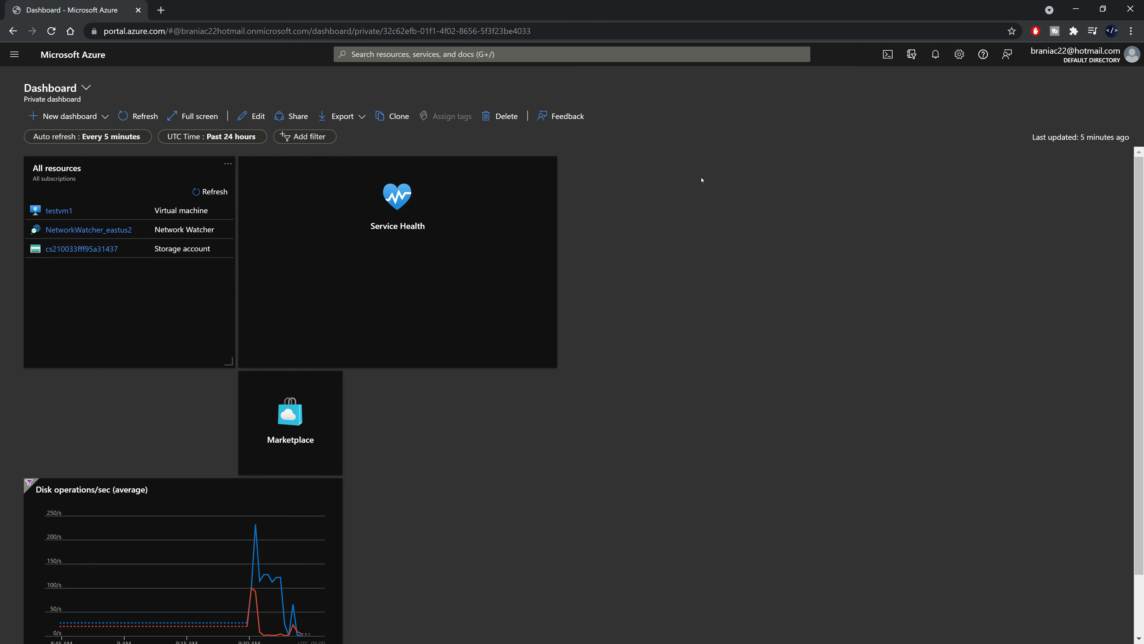
Check the notifications for the resource group deletion and try to view the activity log of testvm1 from the dashboard
{"action": "left_click", "coordinate": [936, 55]}
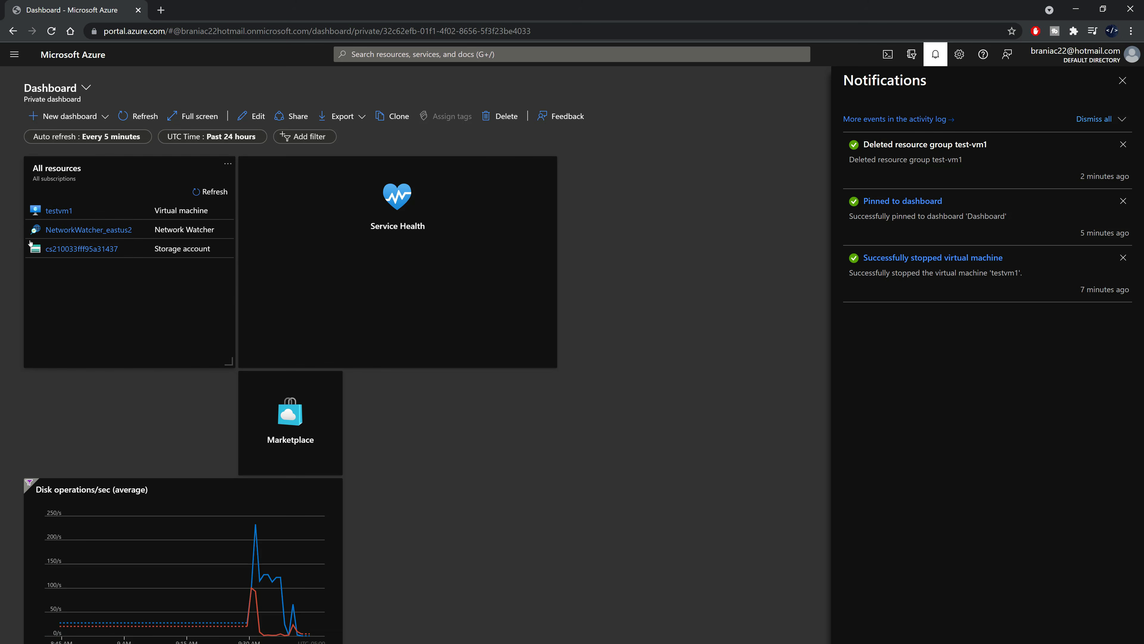
{"action": "left_click", "coordinate": [67, 212]}
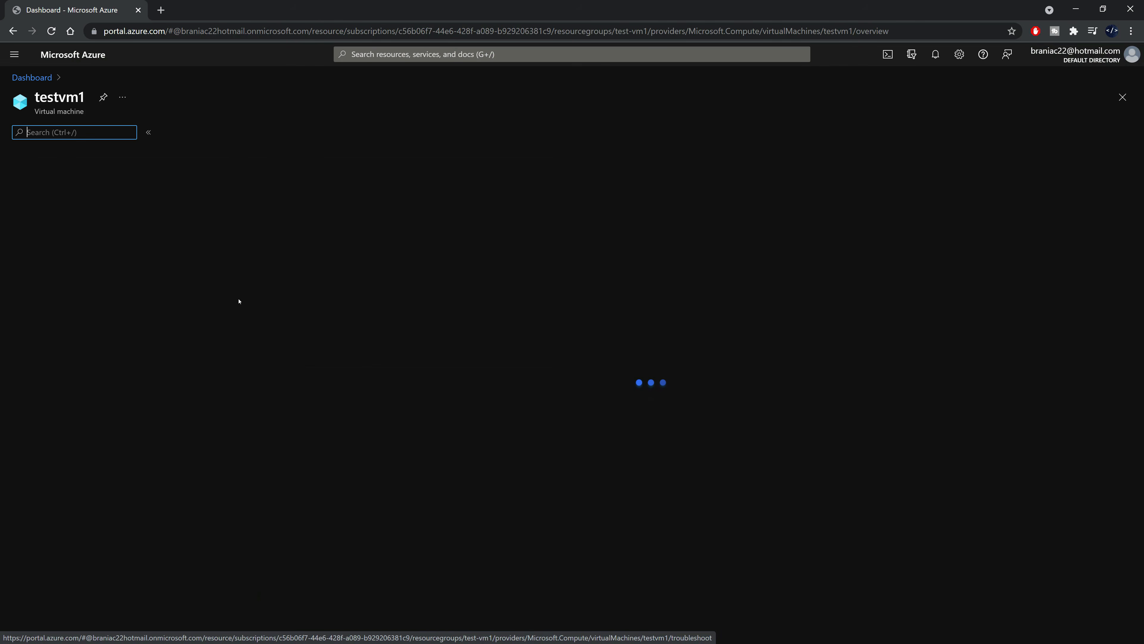
{"action": "left_click", "coordinate": [58, 172]}
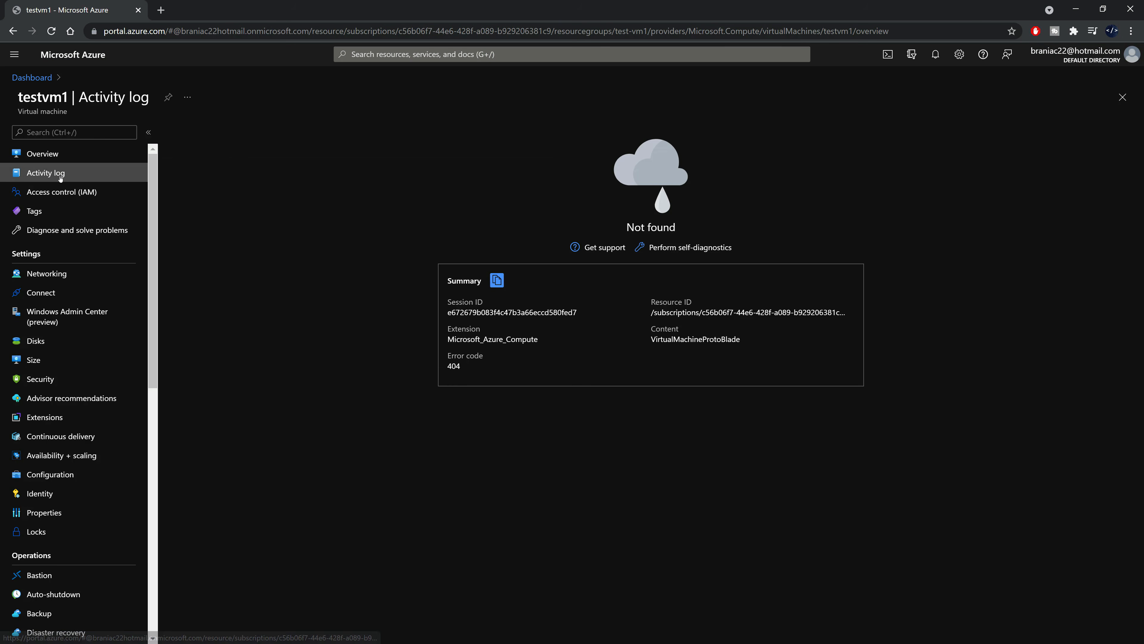
Try to view testvm1's access control and networking information, and return to the dashboard
{"action": "left_click", "coordinate": [60, 193]}
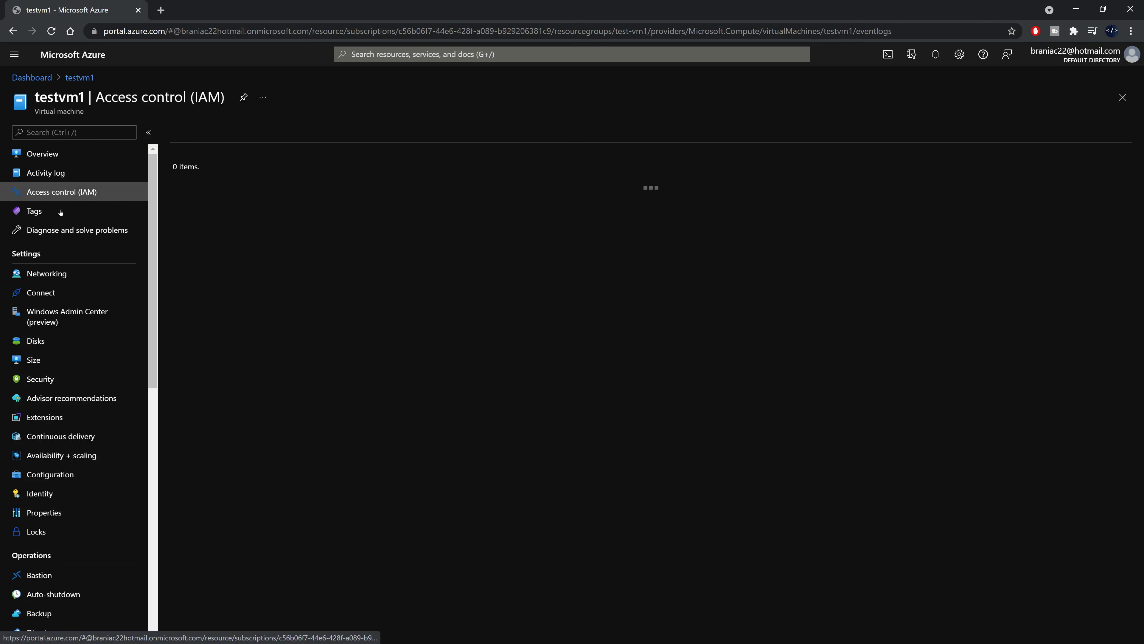
{"action": "left_click", "coordinate": [56, 277]}
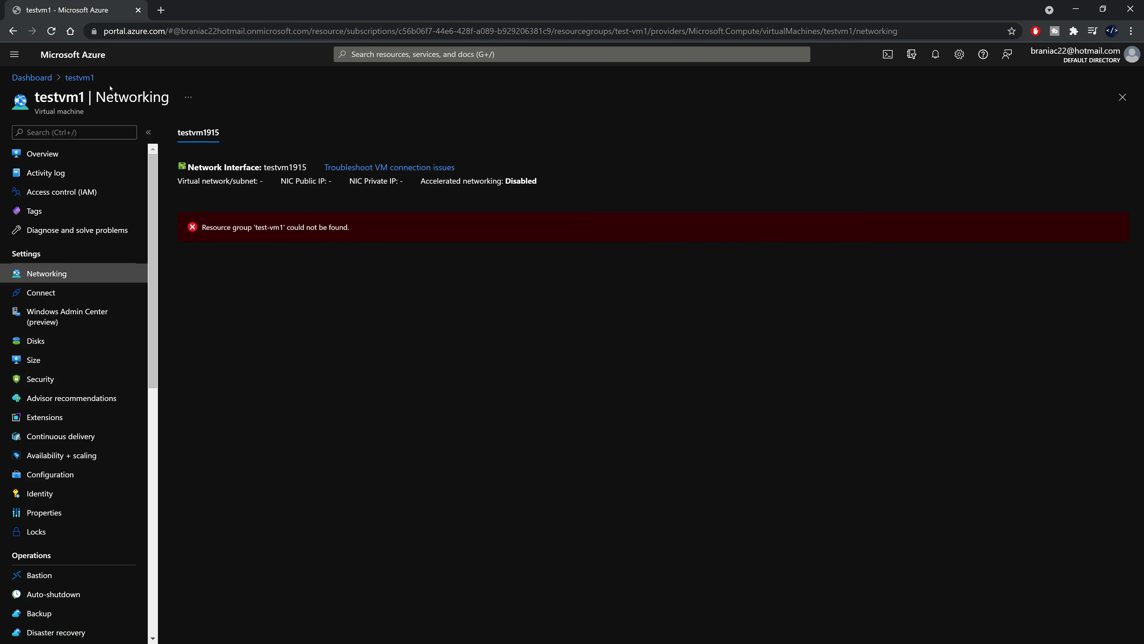
{"action": "left_click", "coordinate": [32, 78]}
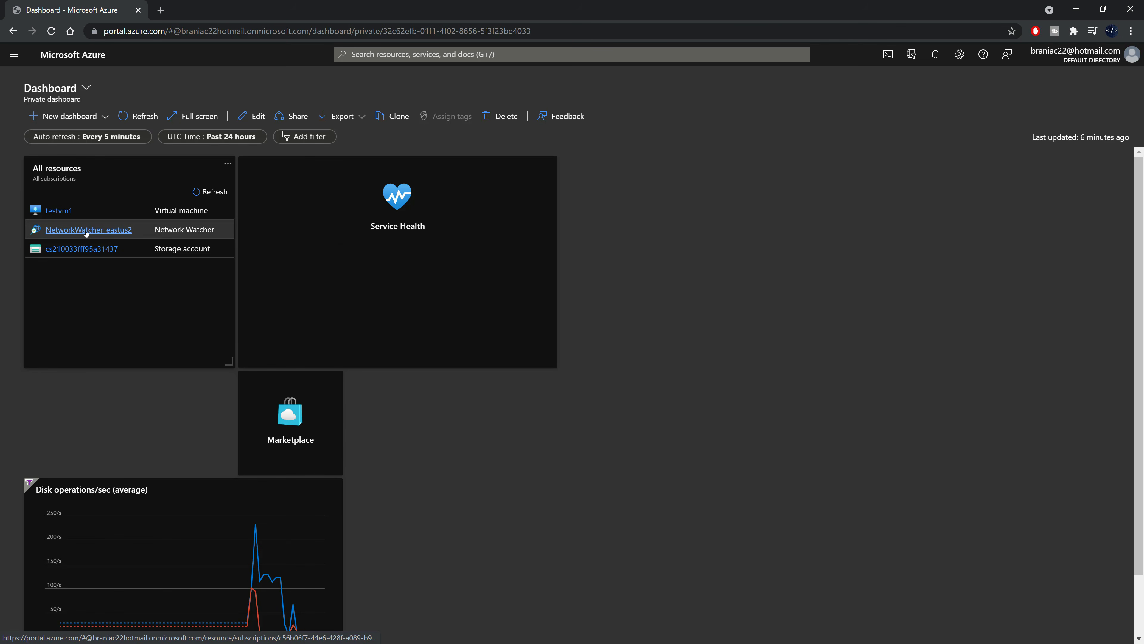
Open the NetworkWatcherRG resource group from NetworkWatcher_eastus2 and delete it, entering the copied name NetworkWatcherRG as confirmation
{"action": "left_click", "coordinate": [86, 231]}
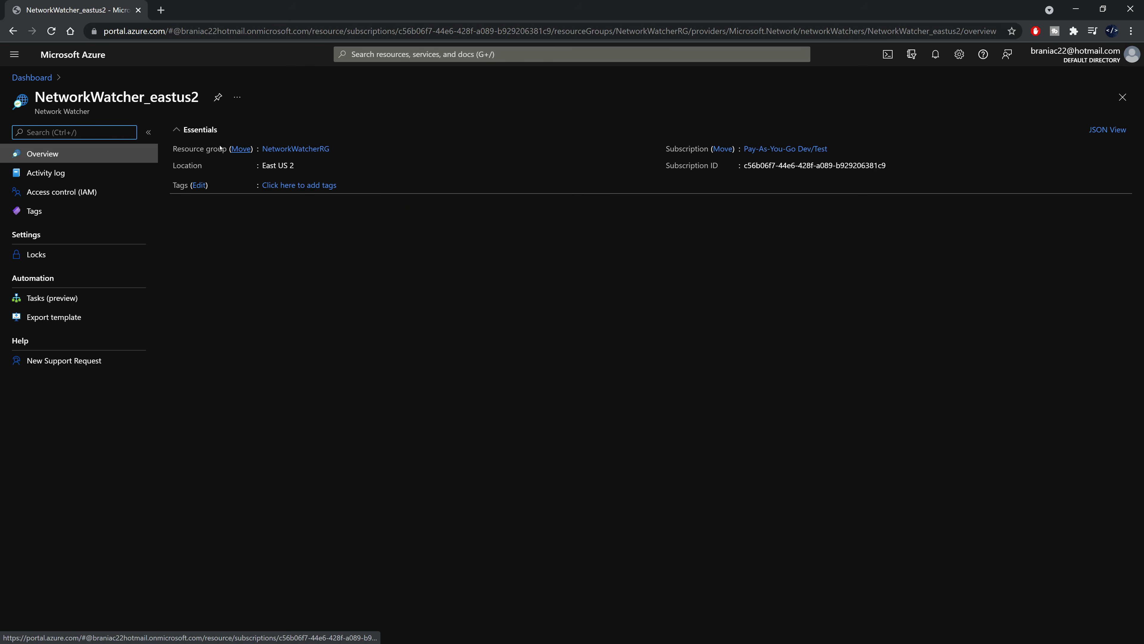
{"action": "left_click", "coordinate": [285, 149]}
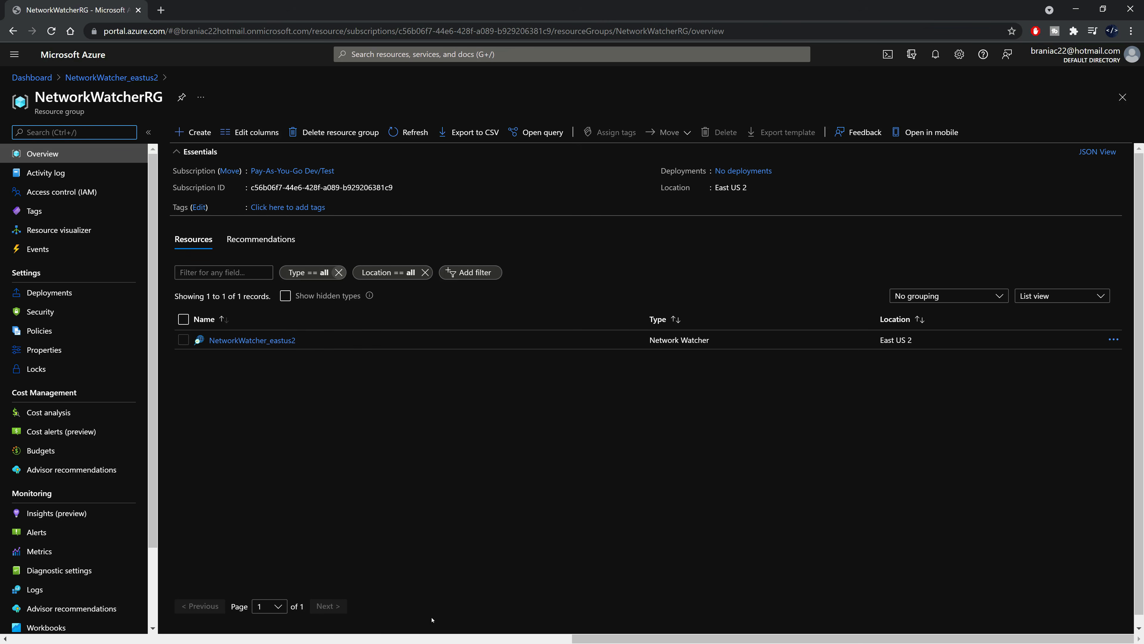
{"action": "left_click", "coordinate": [504, 447]}
{"action": "left_click", "coordinate": [346, 136]}
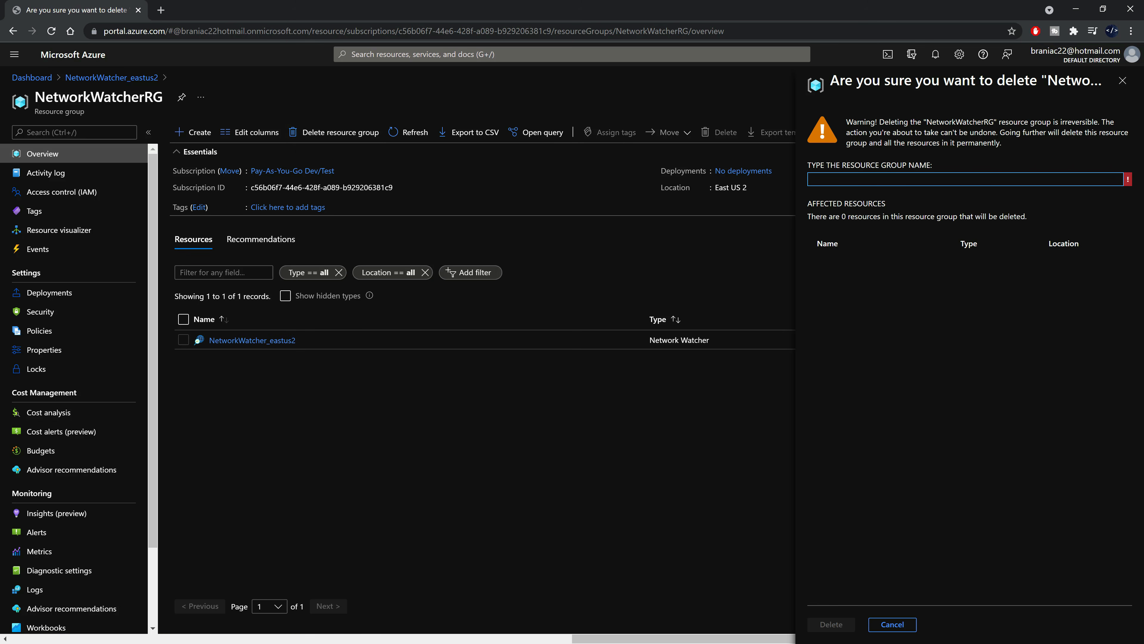
{"action": "double_click", "coordinate": [939, 122]}
{"action": "key", "text": "ctrl+c"}
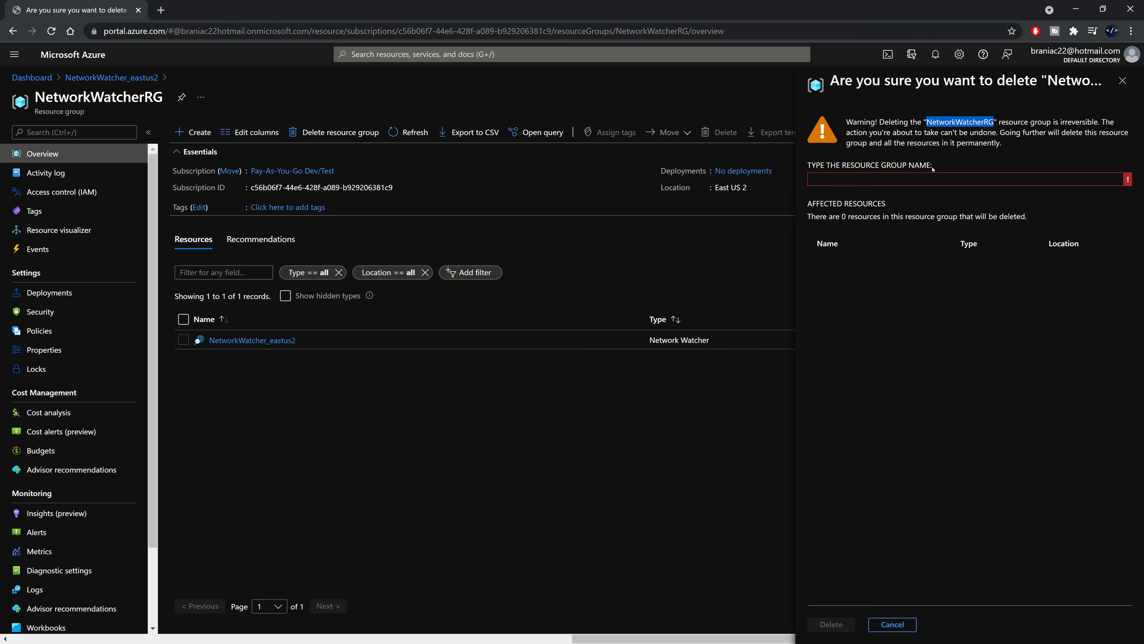
{"action": "left_click", "coordinate": [932, 179]}
{"action": "key", "text": "ctrl+v"}
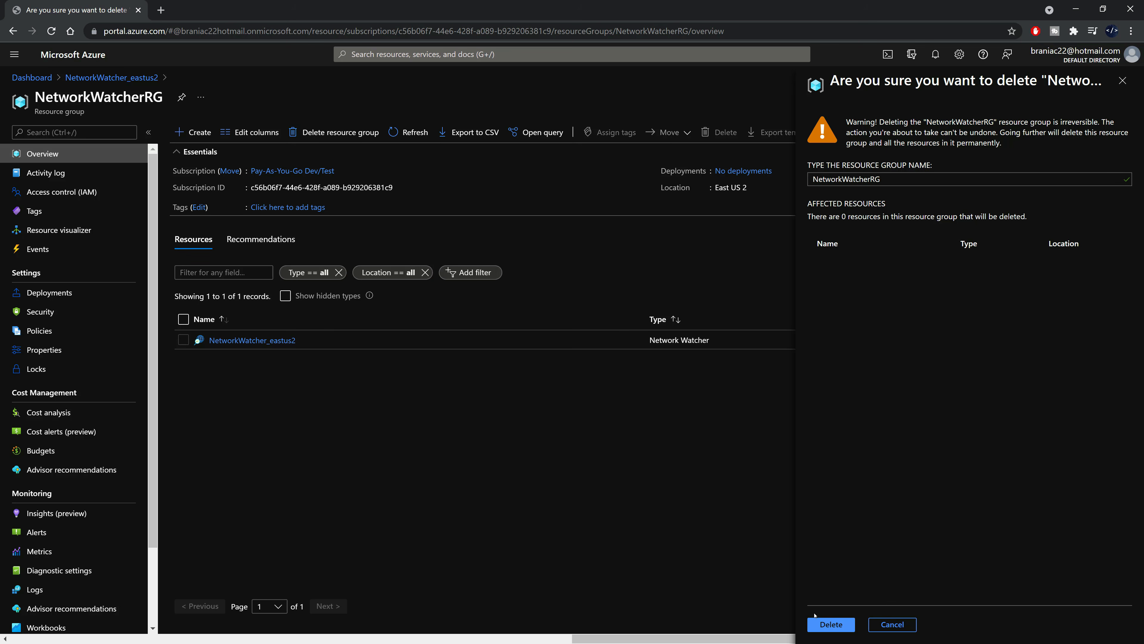
{"action": "left_click", "coordinate": [816, 620]}
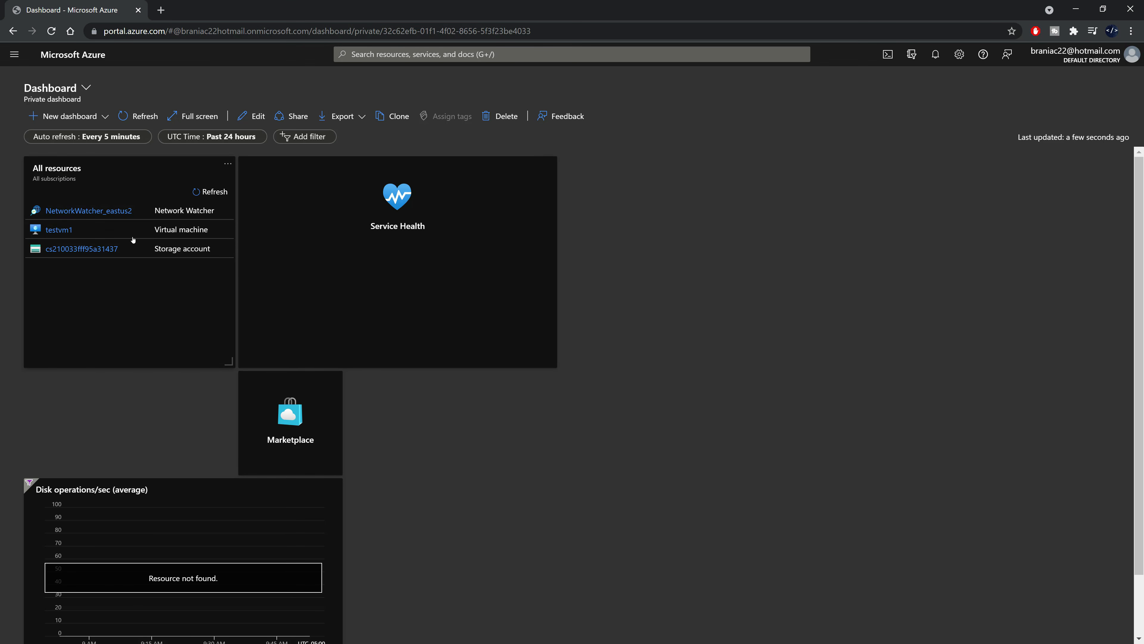
View the full list of all resources, check the storage account's resource group, and return to the dashboard
{"action": "left_click", "coordinate": [116, 303]}
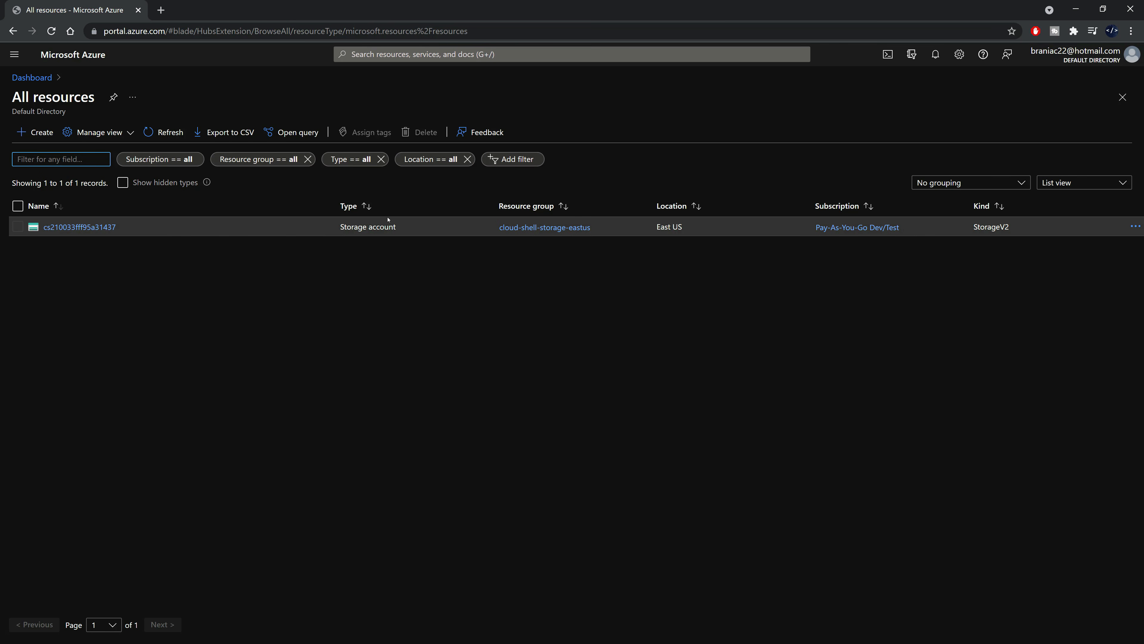
{"action": "left_click_drag", "start_coordinate": [497, 227], "coordinate": [593, 231]}
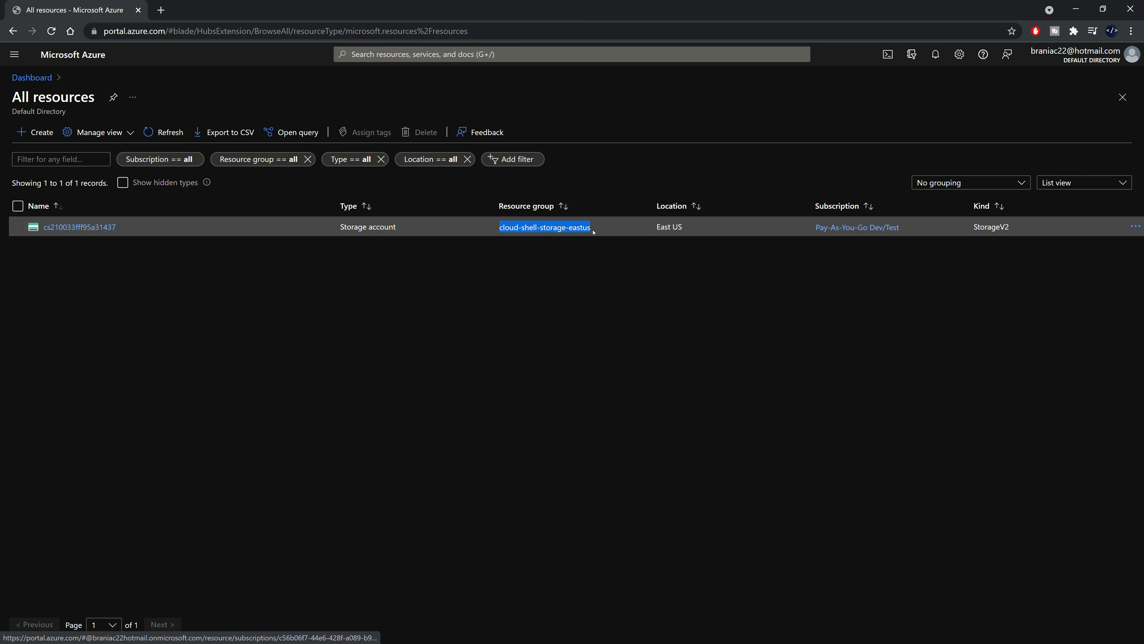
{"action": "left_click", "coordinate": [646, 277]}
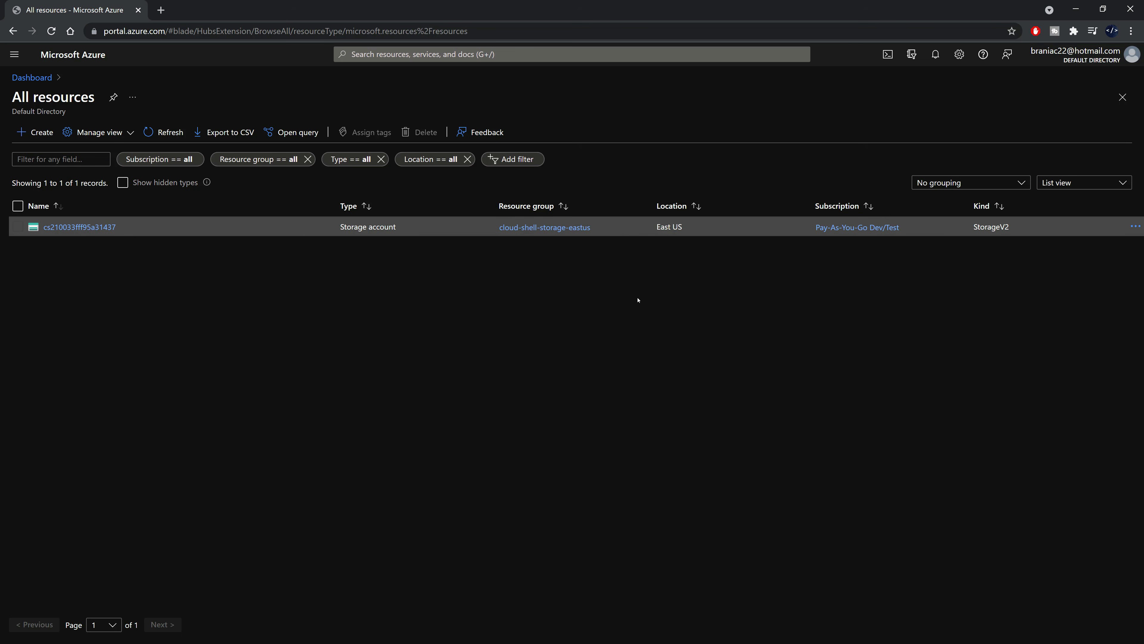
{"action": "left_click", "coordinate": [46, 82]}
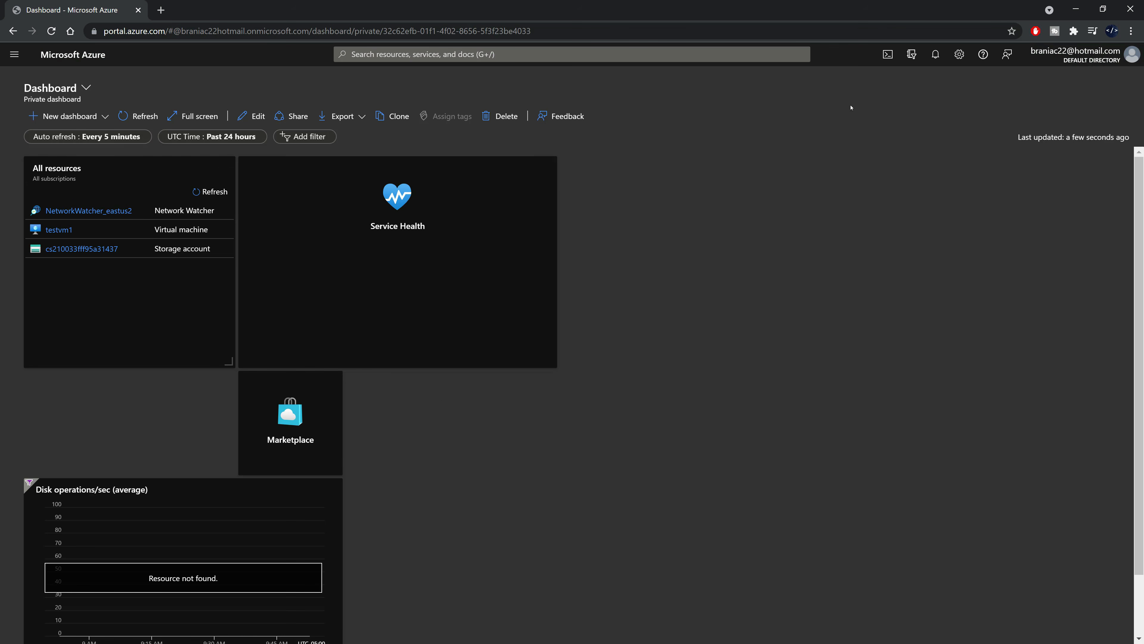
Launch Cloud Shell from the dashboard and switch its session from Bash to PowerShell
{"action": "left_click", "coordinate": [888, 56]}
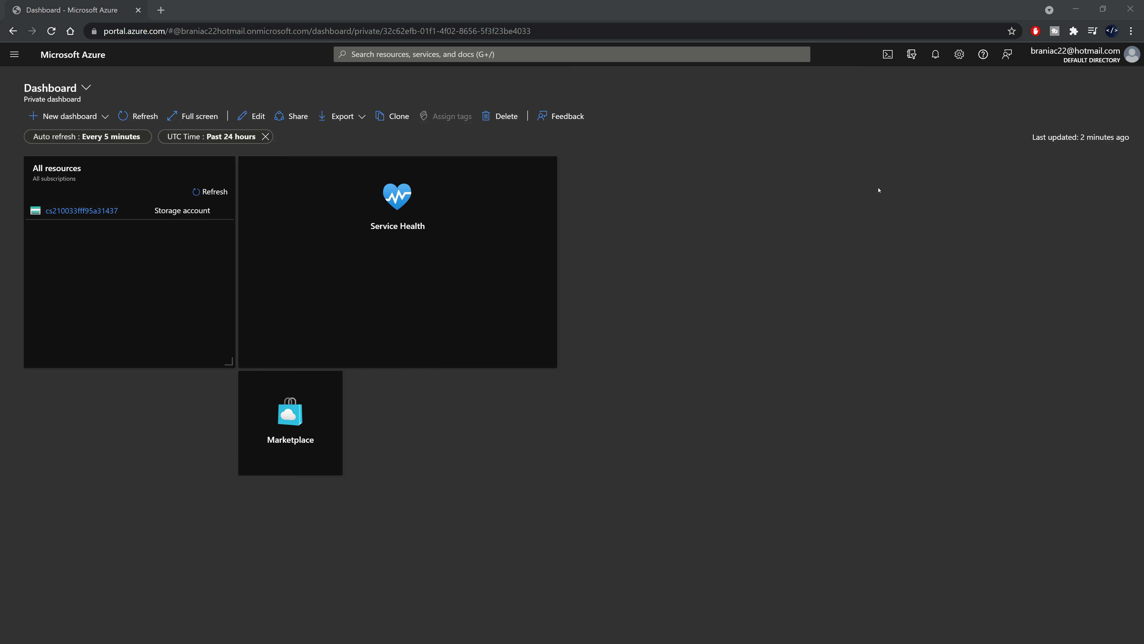
{"action": "left_click", "coordinate": [631, 314]}
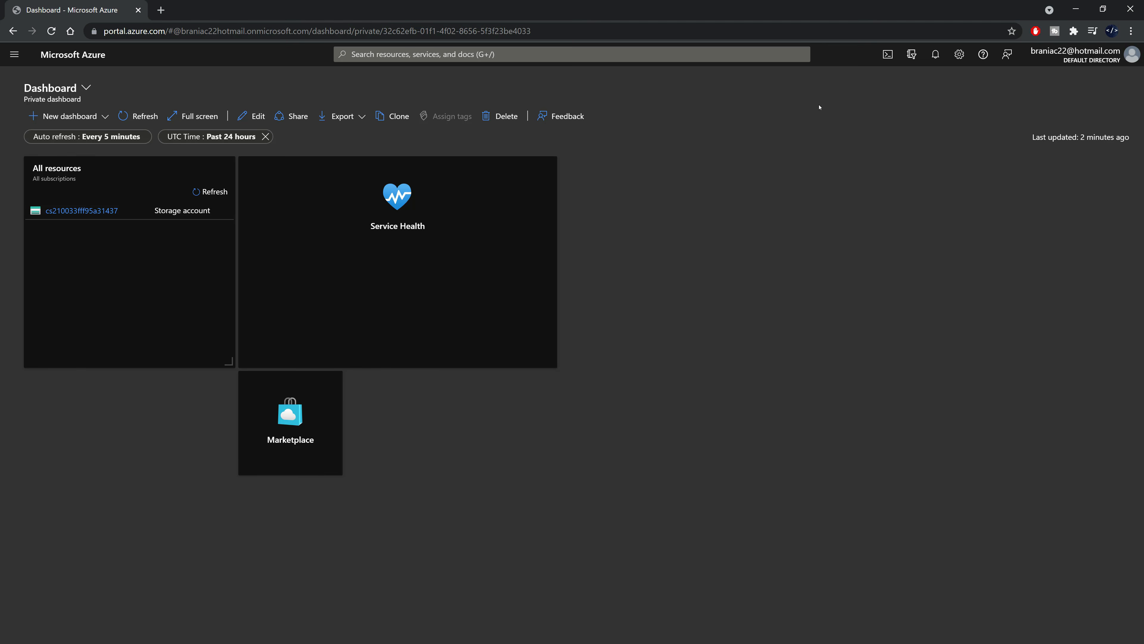
{"action": "left_click", "coordinate": [887, 55]}
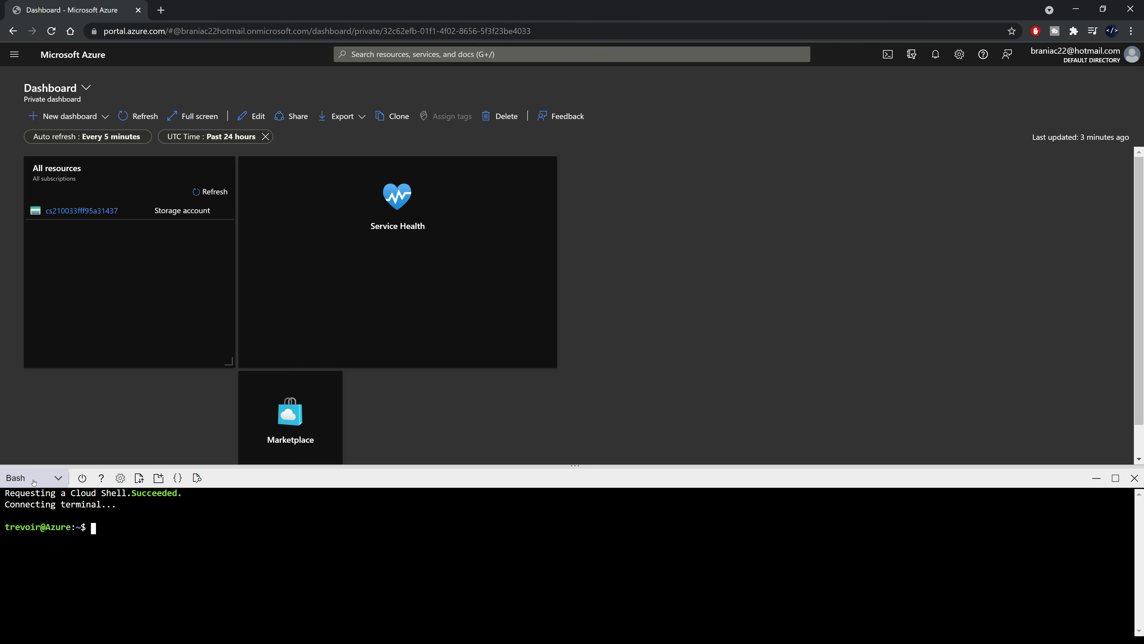
{"action": "left_click", "coordinate": [52, 482]}
{"action": "left_click", "coordinate": [27, 499]}
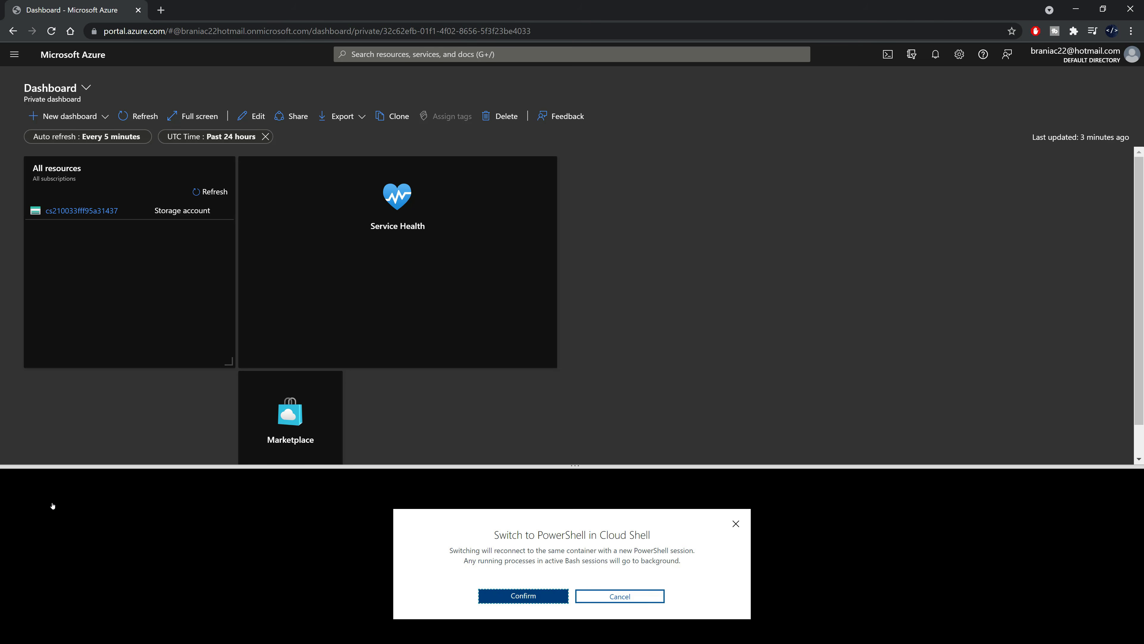
{"action": "left_click", "coordinate": [558, 599]}
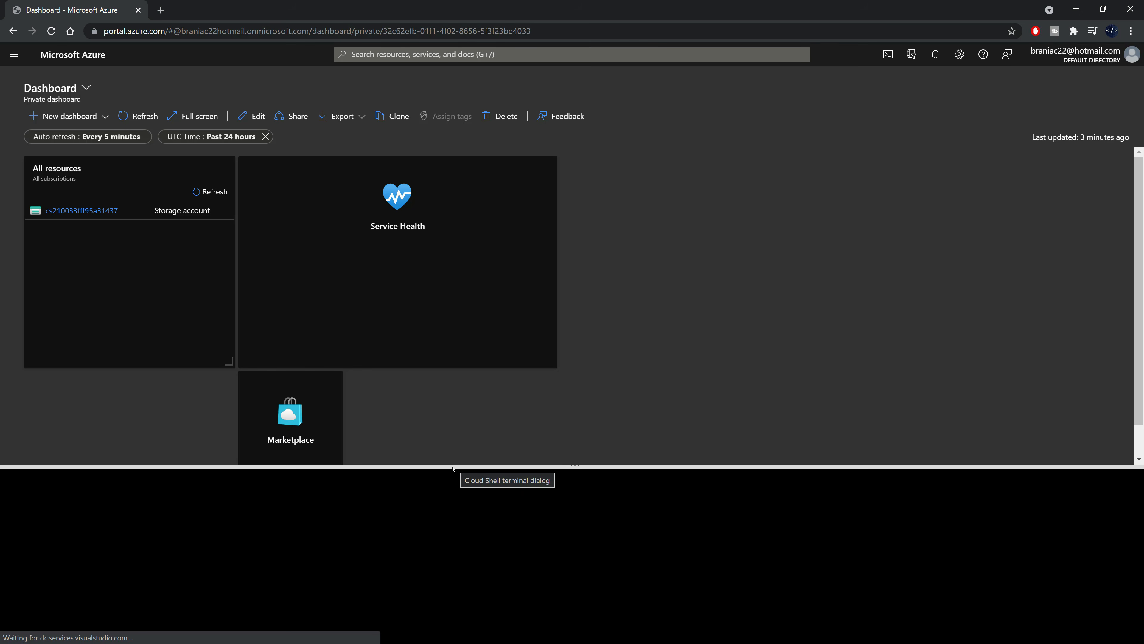
Enlarge the Cloud Shell pane, highlight the suggested Get-Module Az* -ListAvailable command, and maximize the pane
{"action": "left_click_drag", "start_coordinate": [451, 469], "coordinate": [450, 327]}
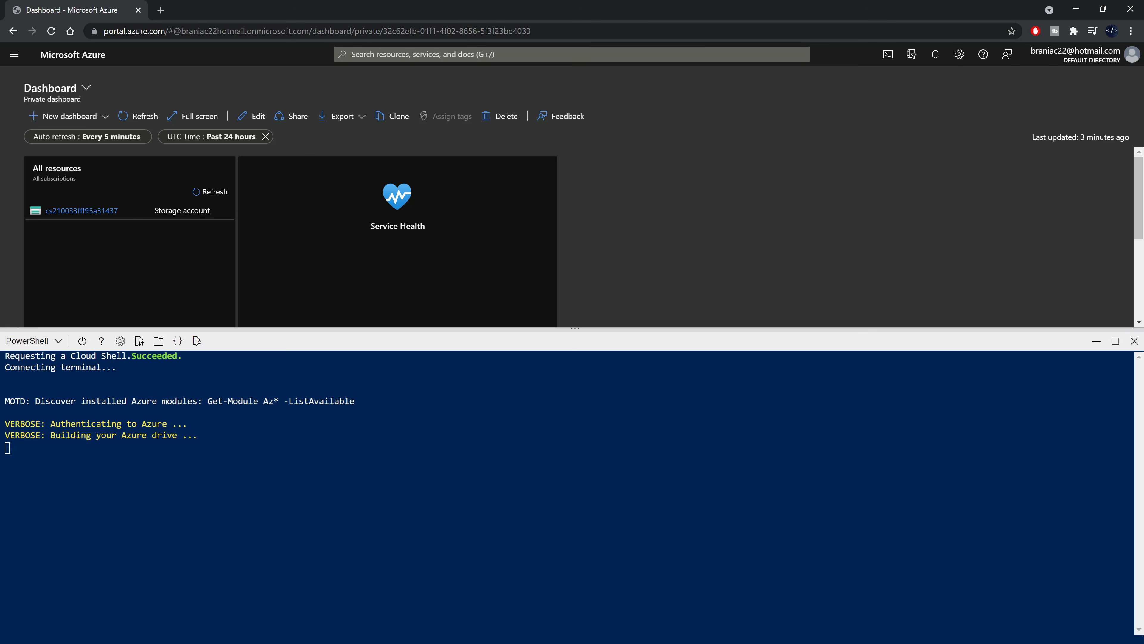
{"action": "left_click", "coordinate": [118, 452]}
{"action": "left_click_drag", "start_coordinate": [207, 401], "coordinate": [355, 401]}
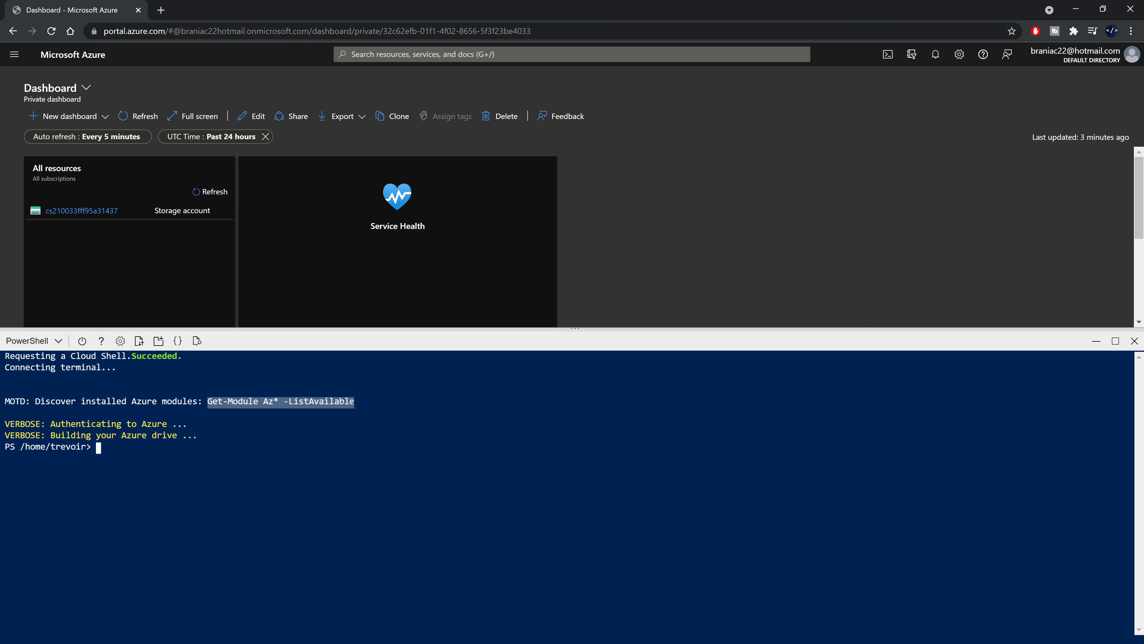
{"action": "left_click", "coordinate": [249, 433]}
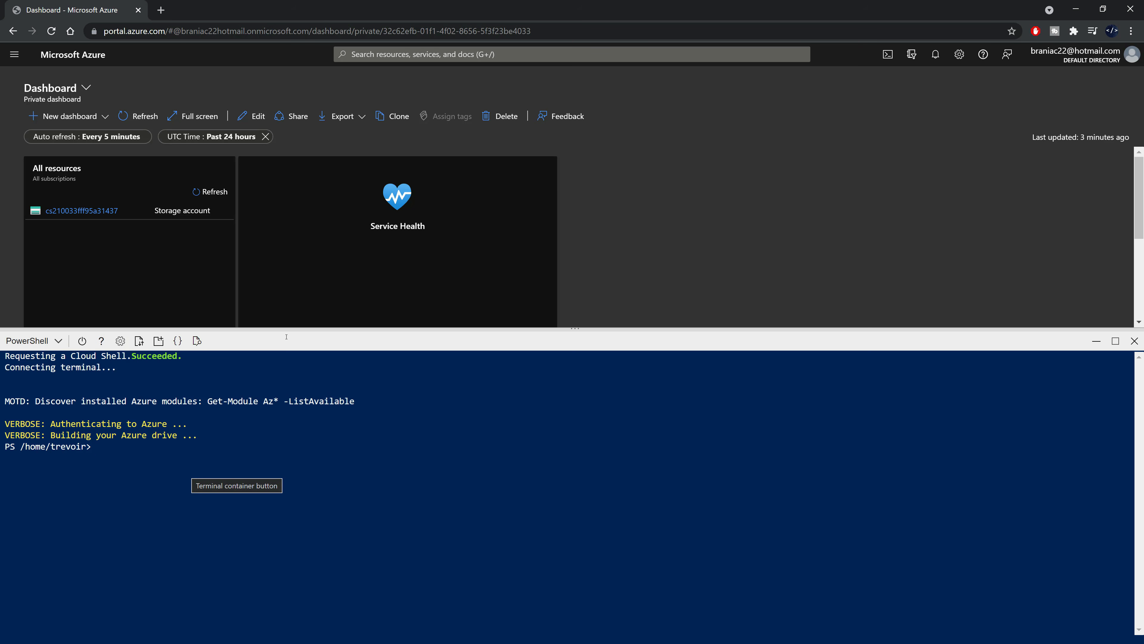
{"action": "left_click_drag", "start_coordinate": [298, 330], "coordinate": [300, 329]}
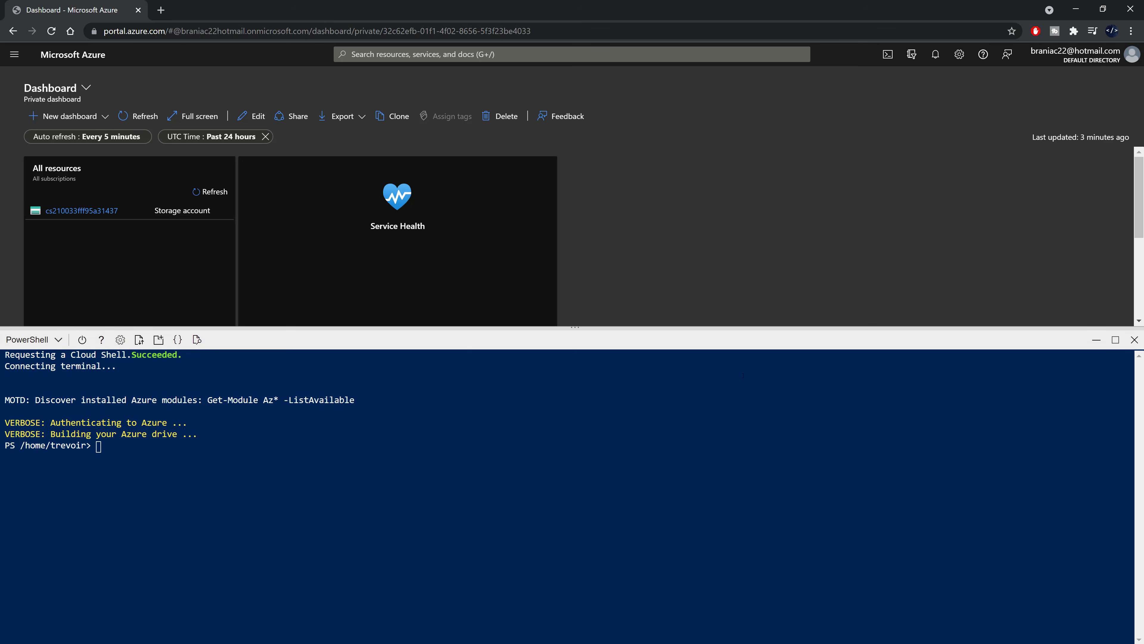
{"action": "left_click", "coordinate": [1116, 339]}
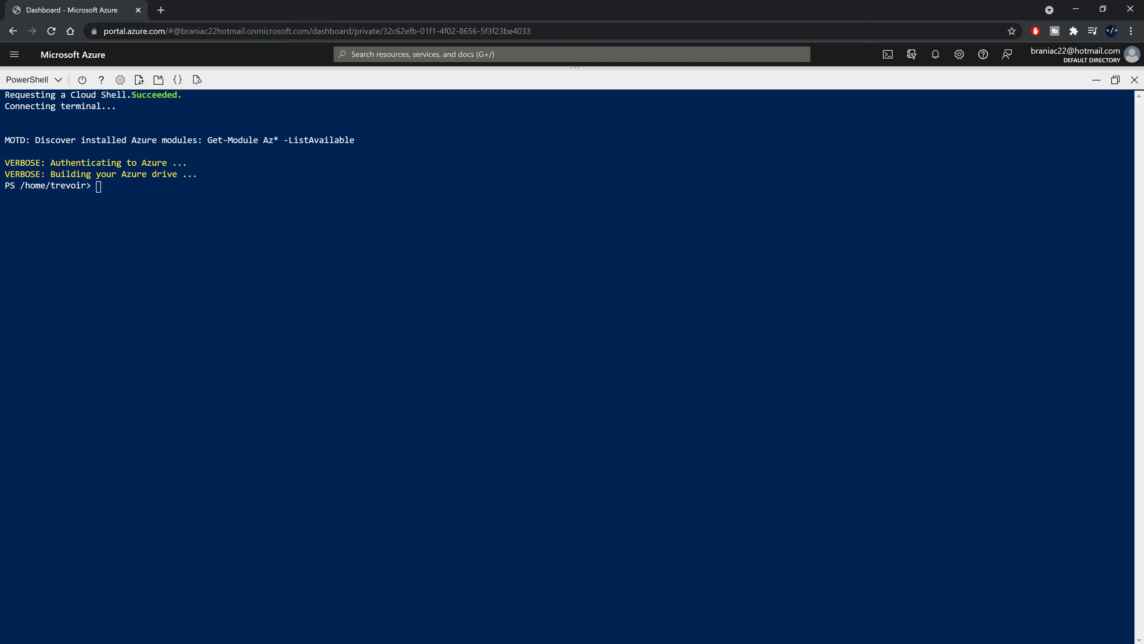
Enter New-AzRe at the PowerShell prompt and list its possible completions to locate New-AzResourceGroup
{"action": "left_click", "coordinate": [162, 192]}
{"action": "type", "text": "New-AzRe"}
{"action": "key", "text": "Tab"}
{"action": "key", "text": "Tab"}
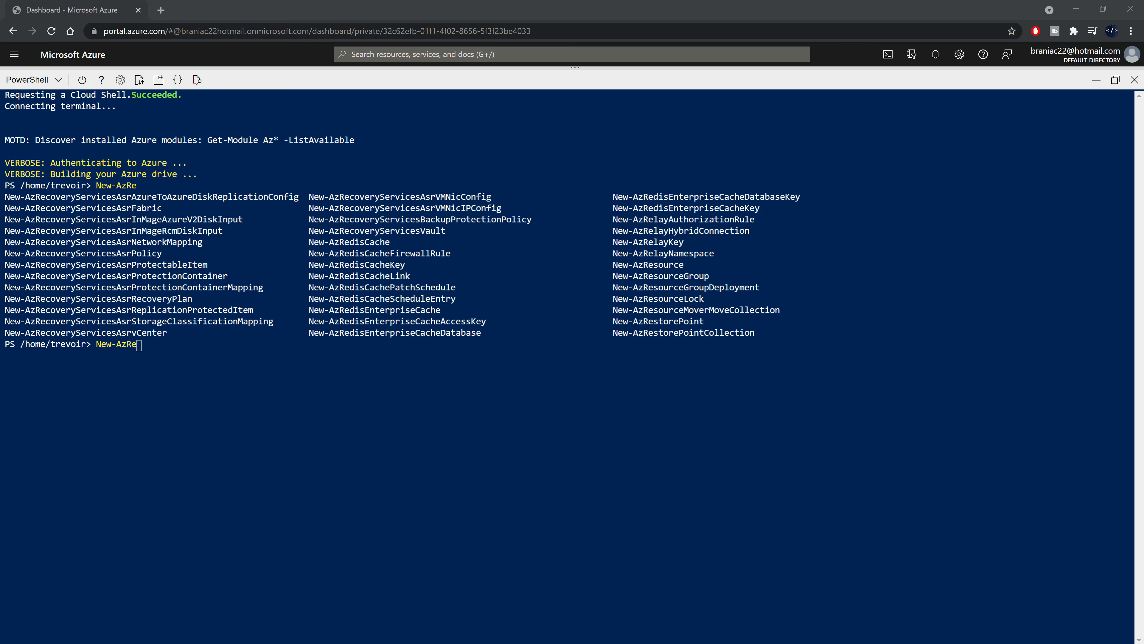
{"action": "left_click_drag", "start_coordinate": [614, 276], "coordinate": [649, 276]}
{"action": "left_click", "coordinate": [264, 344]}
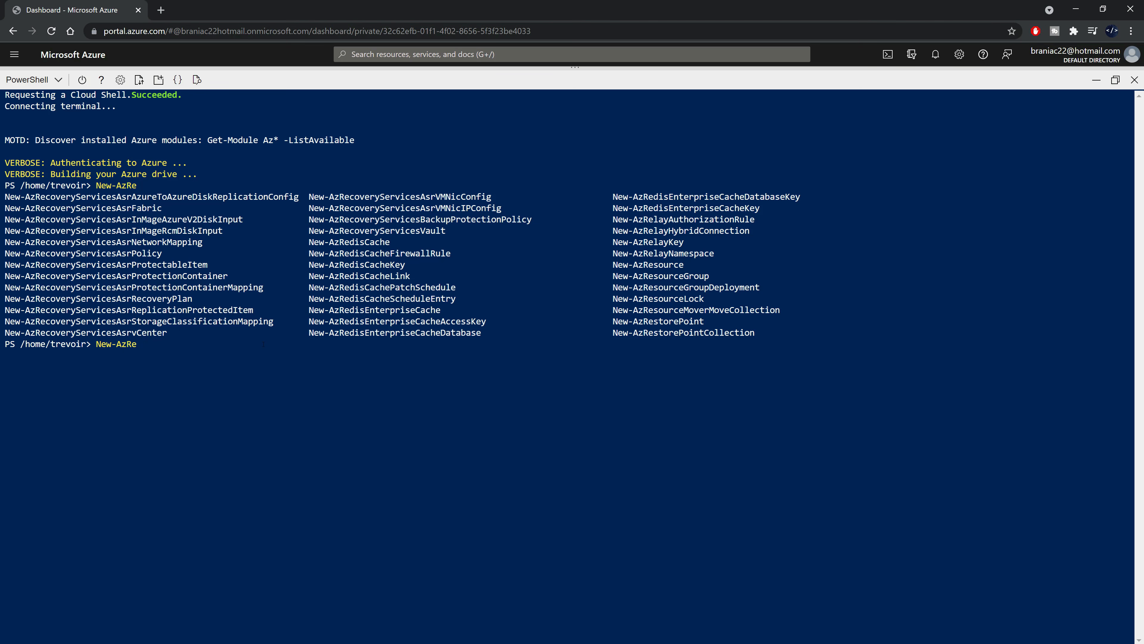
Complete the cmdlet as New-AzResourceGroup with the -ResourceGroupName parameter set to "test-vmcli-rg"
{"action": "type", "text": "sourceGroup"}
{"action": "type", "text": "-ResourceGroupName '"}
{"action": "key", "text": "BackSpace"}
{"action": "type", "text": "\""}
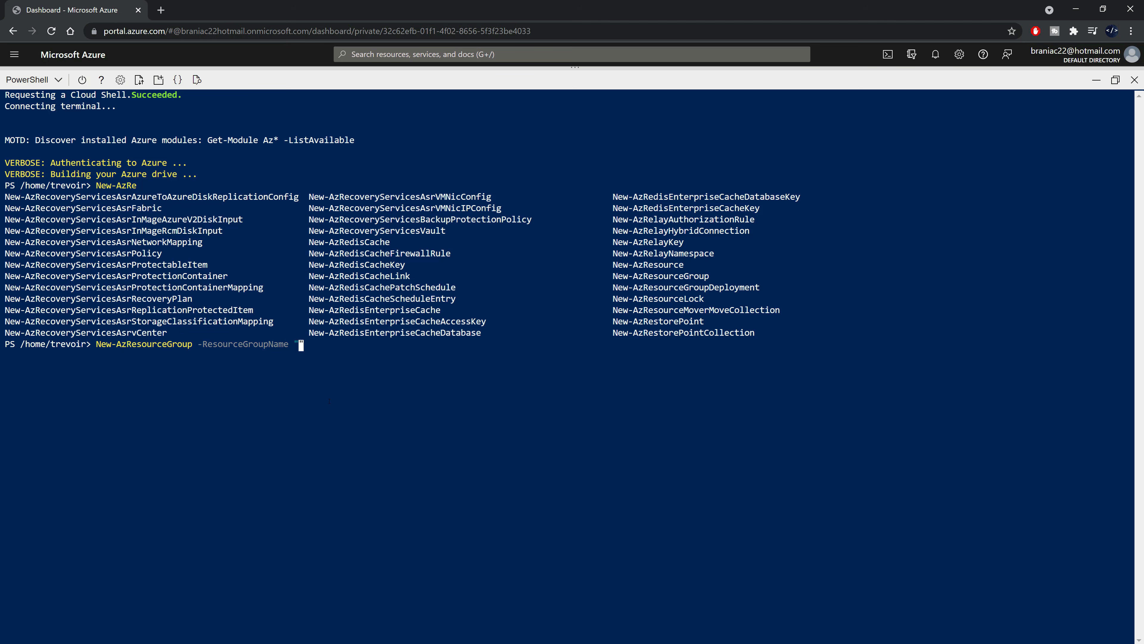
{"action": "type", "text": "test-"}
{"action": "type", "text": "vm"}
{"action": "type", "text": "1=-rg"}
{"action": "key", "text": "Left"}
{"action": "key", "text": "Left"}
{"action": "key", "text": "Left"}
{"action": "key", "text": "BackSpace"}
{"action": "key", "text": "BackSpace"}
{"action": "type", "text": "2"}
{"action": "key", "text": "BackSpace"}
{"action": "type", "text": "cli"}
{"action": "key", "text": "Right"}
{"action": "key", "text": "Right"}
{"action": "key", "text": "Right"}
{"action": "key", "text": "Right"}
Add -Location "EastUS2" to the resource group command and run it
{"action": "type", "text": "-Location \"\""}
{"action": "key", "text": "Left"}
{"action": "type", "text": "EastUS2"}
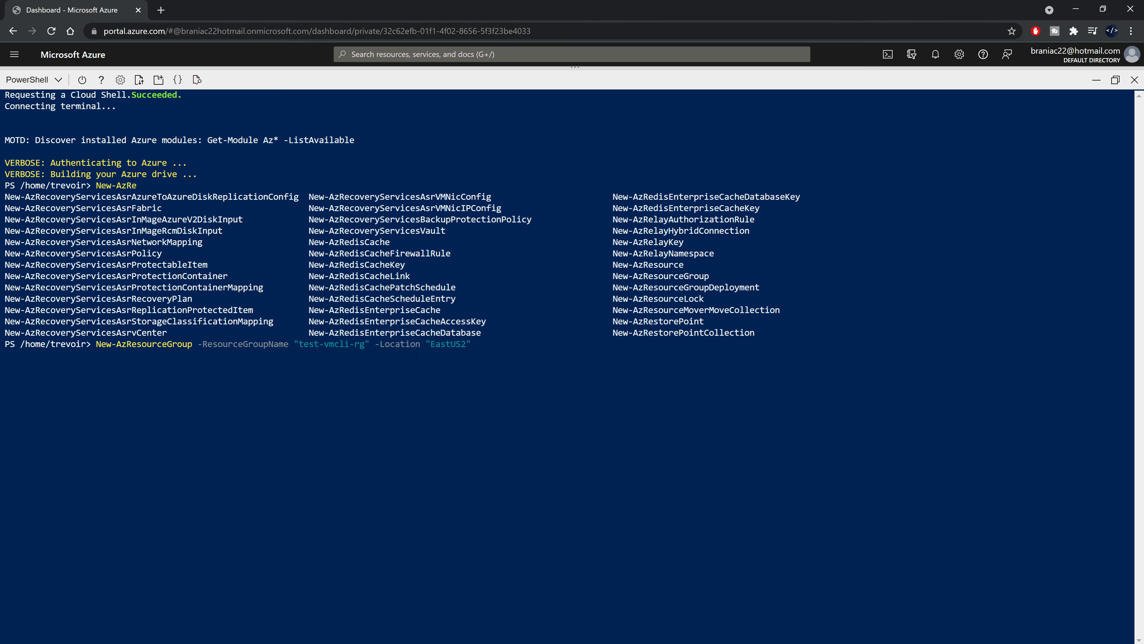
{"action": "left_click_drag", "start_coordinate": [431, 345], "coordinate": [466, 346]}
{"action": "left_click", "coordinate": [495, 347]}
{"action": "key", "text": "Return"}
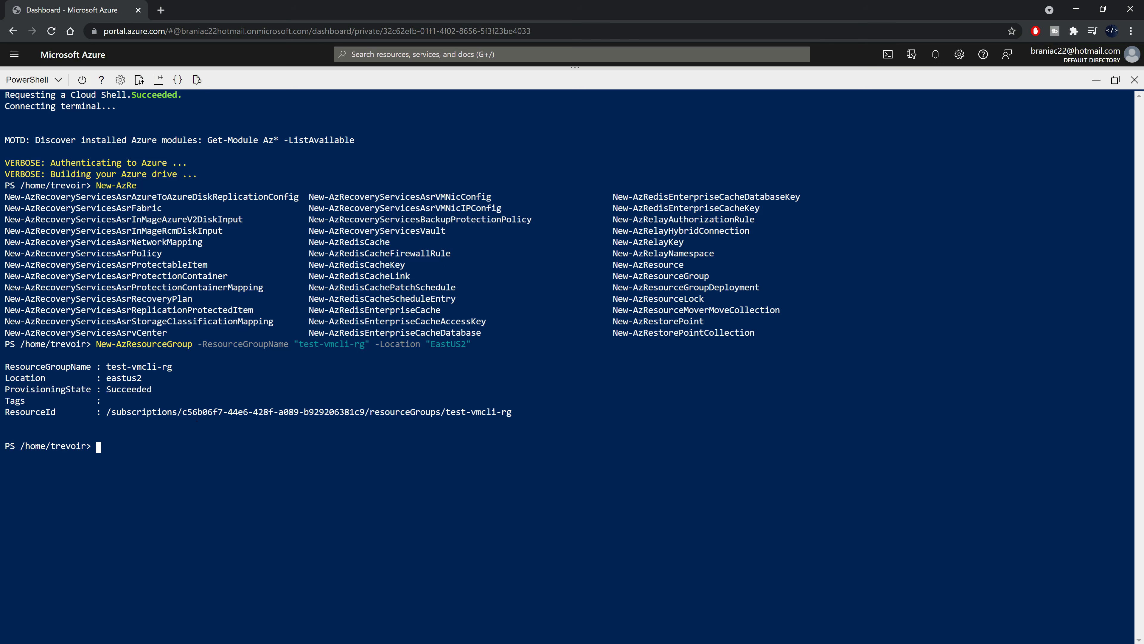
Review the location, provisioning state and resource ID in the output for the new resource group
{"action": "double_click", "coordinate": [124, 377]}
{"action": "double_click", "coordinate": [128, 389]}
{"action": "left_click_drag", "start_coordinate": [111, 412], "coordinate": [188, 426]}
{"action": "left_click", "coordinate": [188, 446]}
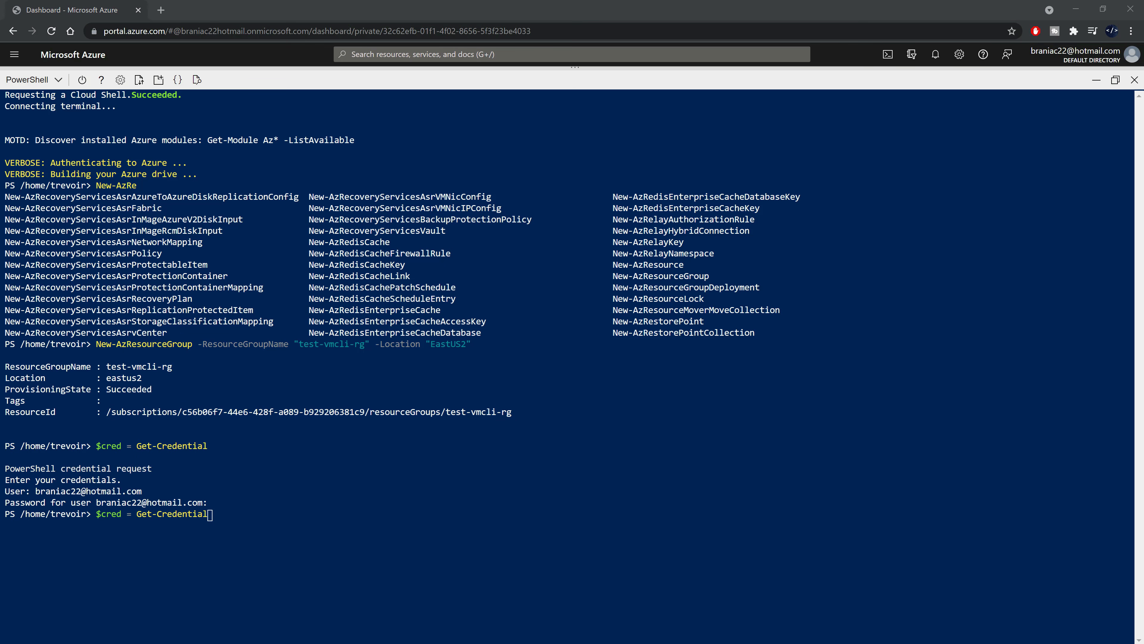
Run $cred = Get-Credential and enter the username and account password to store in the variable
{"action": "left_click", "coordinate": [228, 517]}
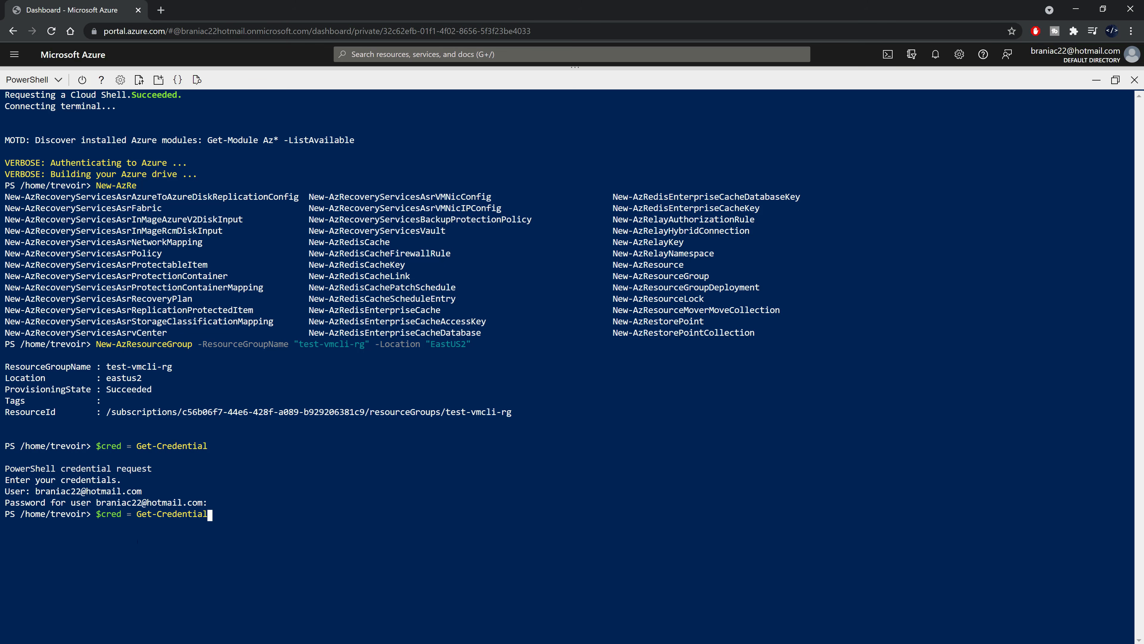
{"action": "left_click_drag", "start_coordinate": [96, 513], "coordinate": [123, 514]}
{"action": "left_click", "coordinate": [227, 513]}
{"action": "key", "text": "Return"}
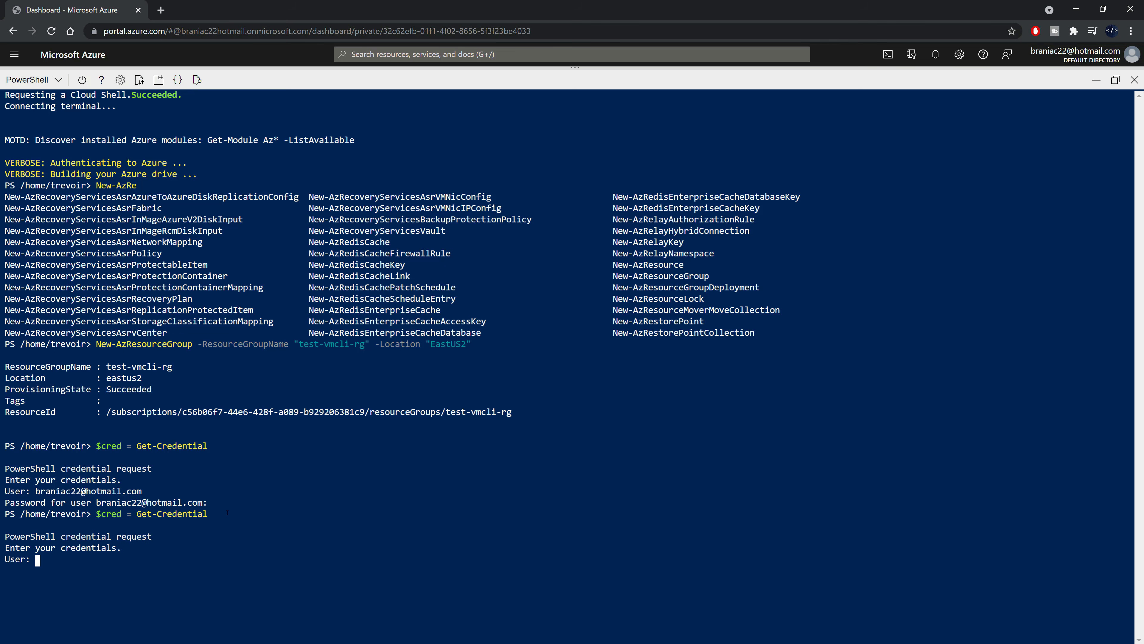
{"action": "type", "text": "trevoir"}
{"action": "key", "text": "Return"}
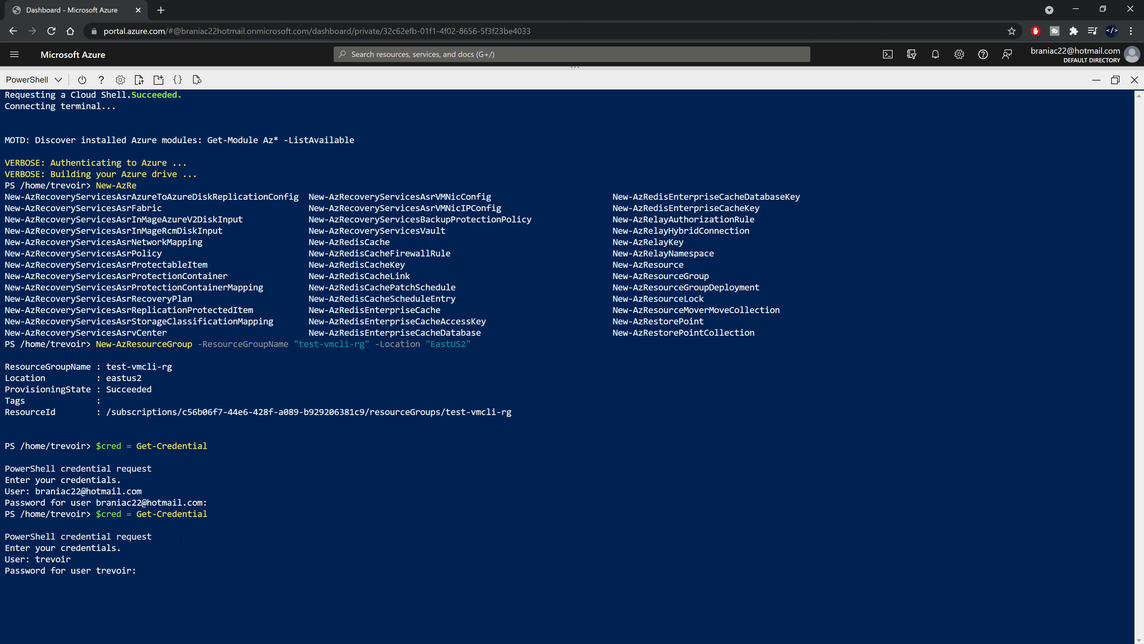
{"action": "type", "text": "*****************"}
{"action": "key", "text": "Return"}
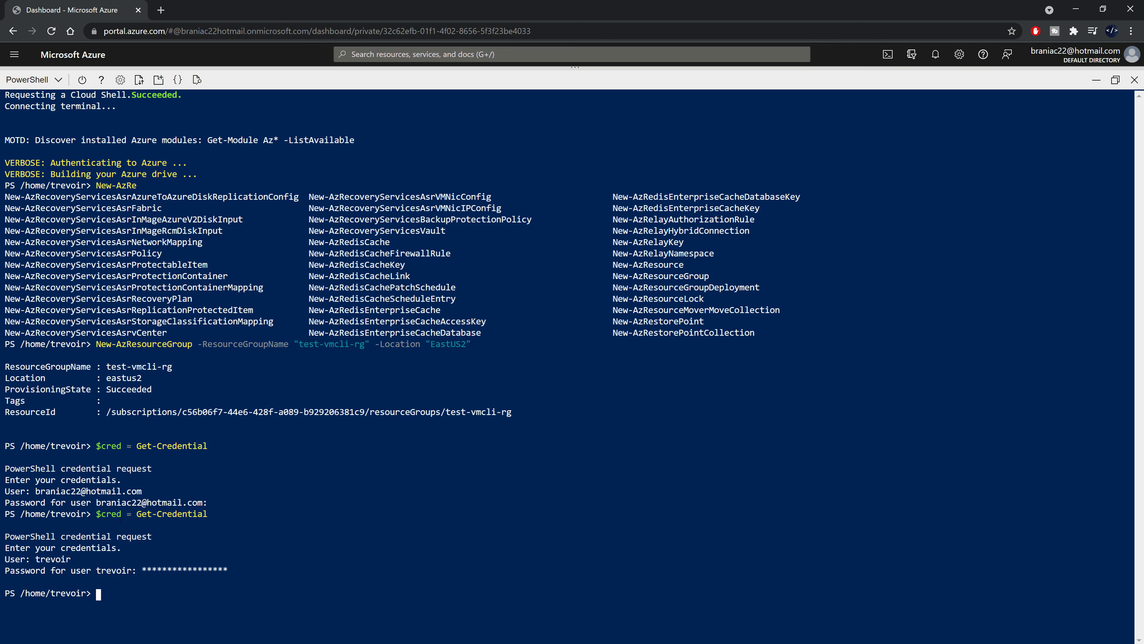
Begin a command with New-Az, request its possible completions and decline displaying all of them
{"action": "left_click_drag", "start_coordinate": [96, 514], "coordinate": [121, 513]}
{"action": "left_click", "coordinate": [127, 598]}
{"action": "type", "text": "New-Az"}
{"action": "key", "text": "Tab"}
{"action": "key", "text": "Tab"}
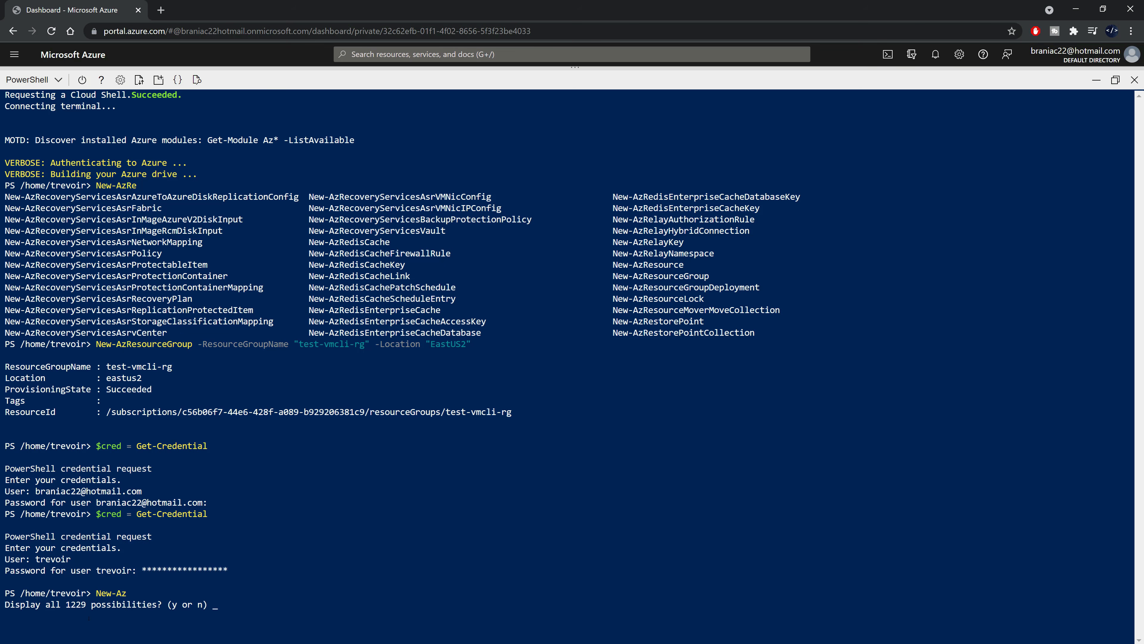
{"action": "left_click_drag", "start_coordinate": [66, 604], "coordinate": [87, 606]}
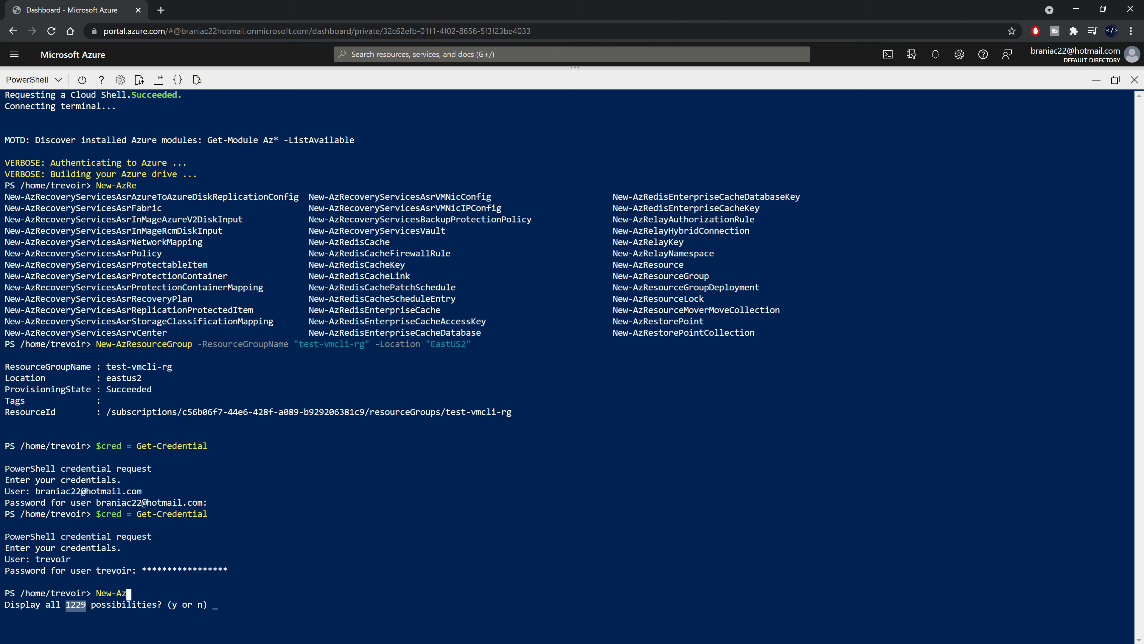
{"action": "left_click", "coordinate": [89, 606]}
{"action": "key", "text": "n"}
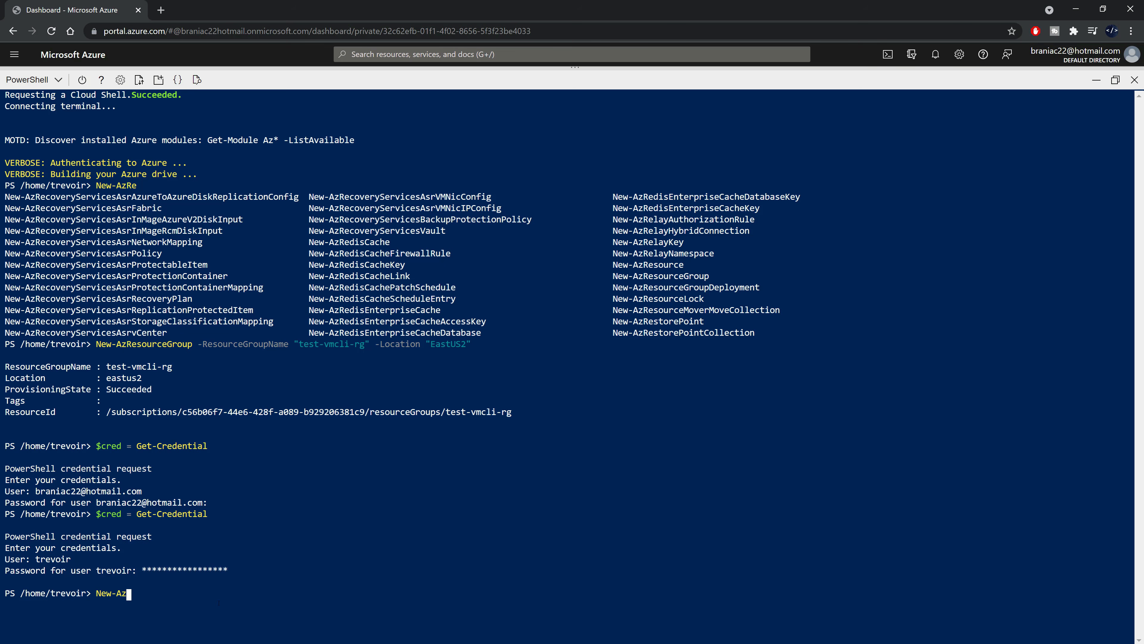
Complete the cmdlet as New-AzVm with the -ResourceGroupName parameter set to "test-vmcli-rg"
{"action": "type", "text": "Vm -Re"}
{"action": "key", "text": "Tab"}
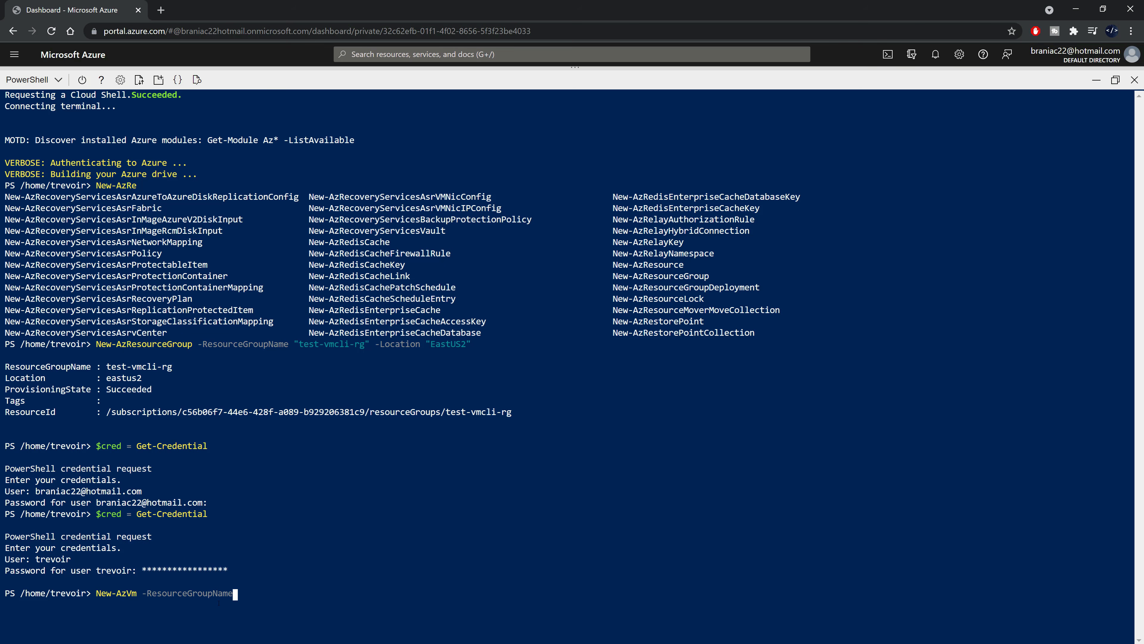
{"action": "type", "text": "\""}
{"action": "type", "text": "\""}
{"action": "left_click_drag", "start_coordinate": [107, 367], "coordinate": [172, 367]}
{"action": "key", "text": "ctrl+c"}
{"action": "key", "text": "ctrl+v"}
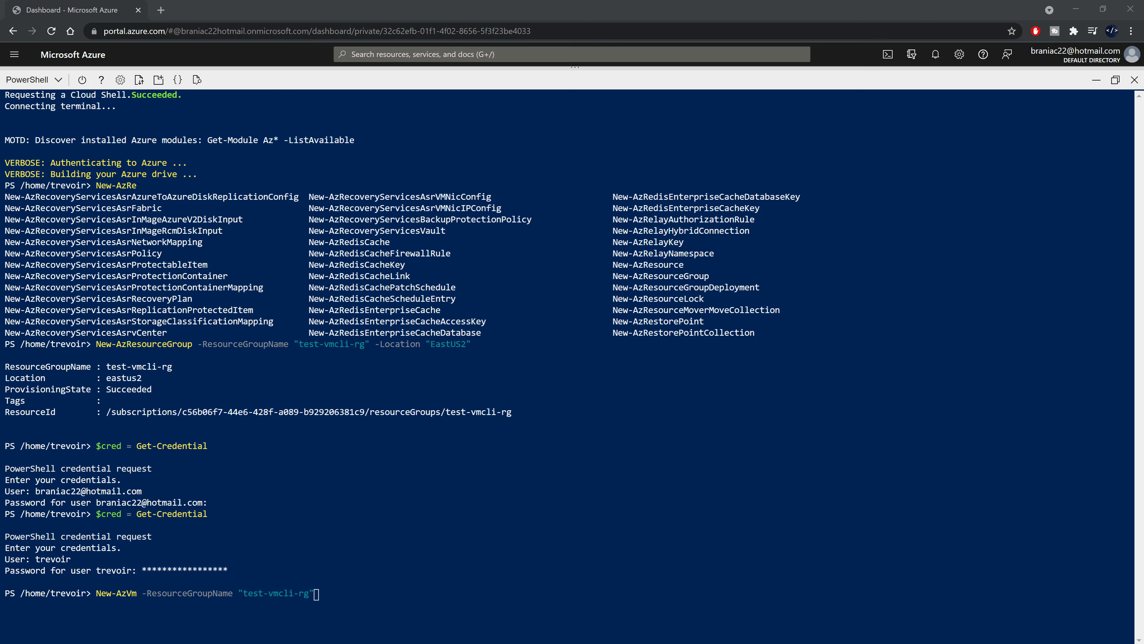
Add -Name "test-vmcli", -Location "eastus2", -VirtualNetworkName "test-vnetcli", -SubnetName "test-subnetcli", -SecurityGroupName "test-scgcli", -PublicIpAddressName "test-pipcli" and -Credential $cred to the New-AzVm command
{"action": "left_click", "coordinate": [333, 596]}
{"action": "key", "text": "ctrl+v"}
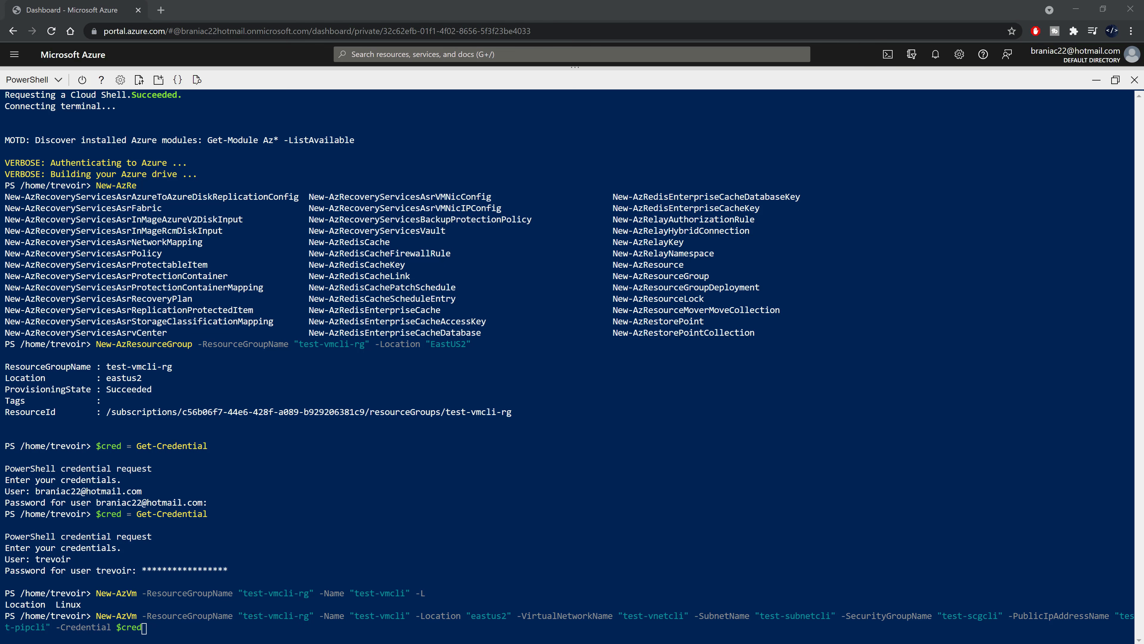
Review the resource group, VM name, location and virtual network parameters in the New-AzVm command
{"action": "double_click", "coordinate": [187, 616]}
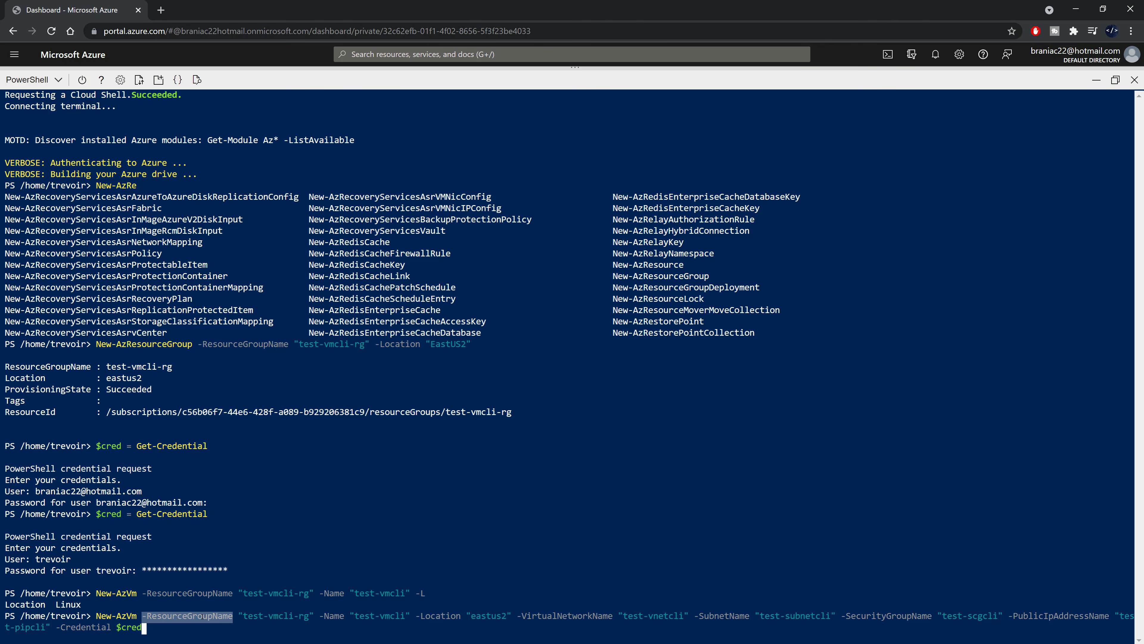
{"action": "left_click", "coordinate": [187, 615]}
{"action": "left_click_drag", "start_coordinate": [244, 605], "coordinate": [310, 618]}
{"action": "left_click", "coordinate": [310, 619]}
{"action": "double_click", "coordinate": [380, 615]}
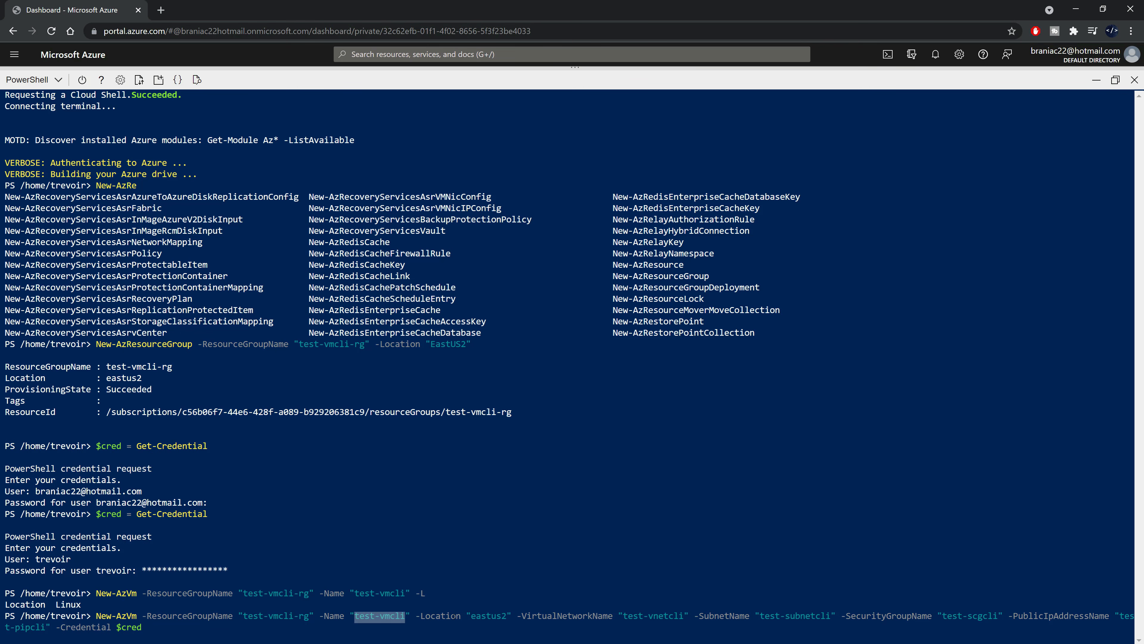
{"action": "double_click", "coordinate": [489, 616]}
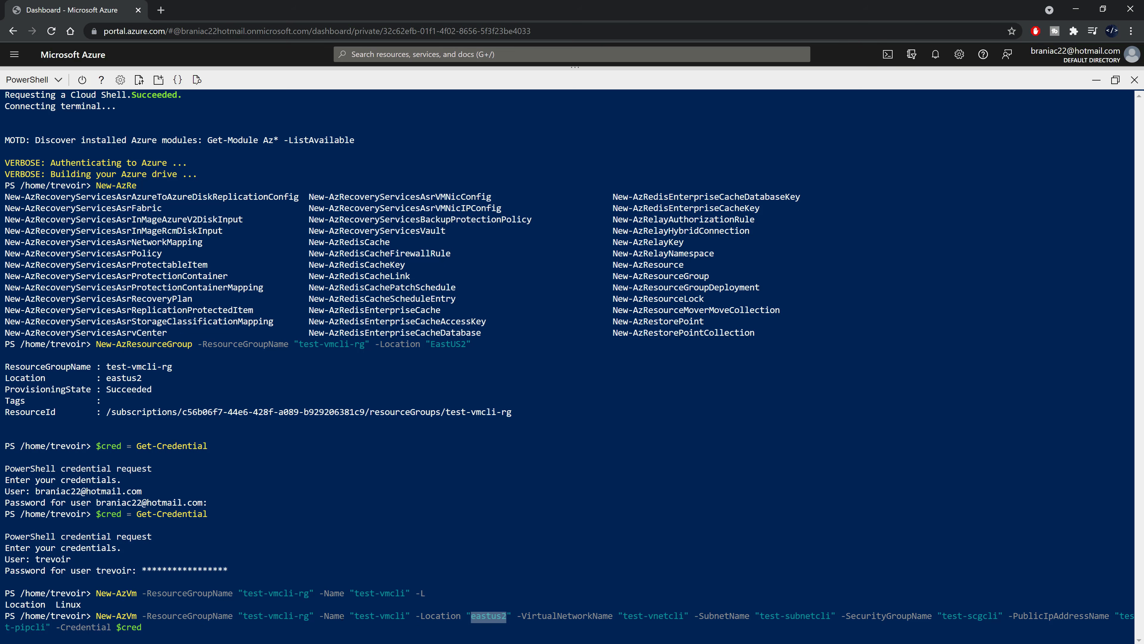
{"action": "double_click", "coordinate": [380, 615]}
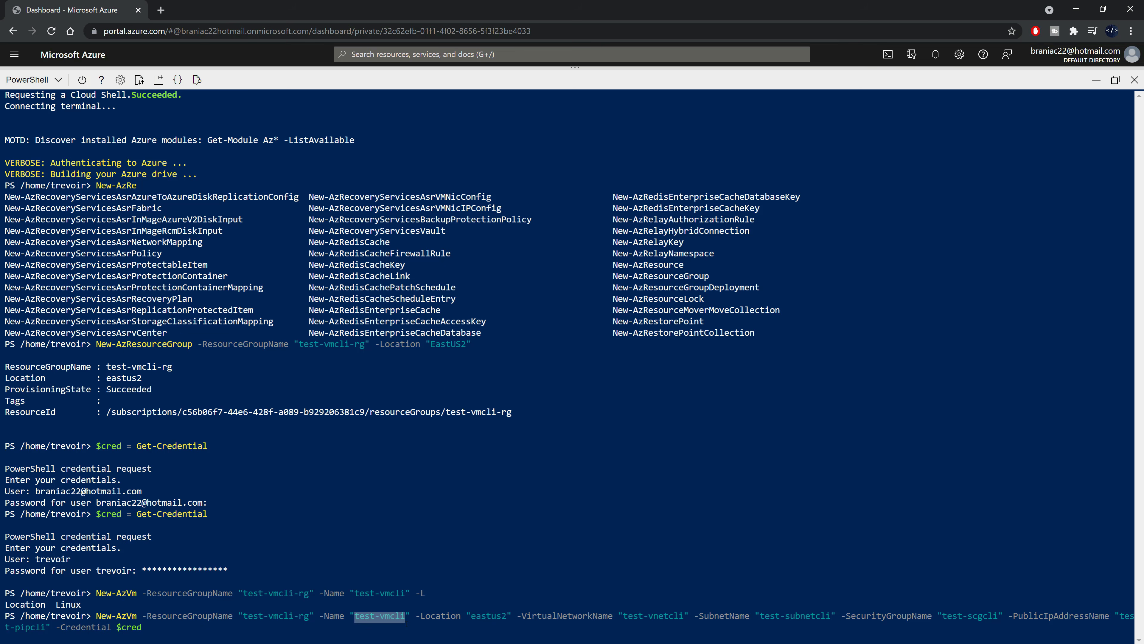
{"action": "double_click", "coordinate": [457, 616]}
{"action": "double_click", "coordinate": [494, 617]}
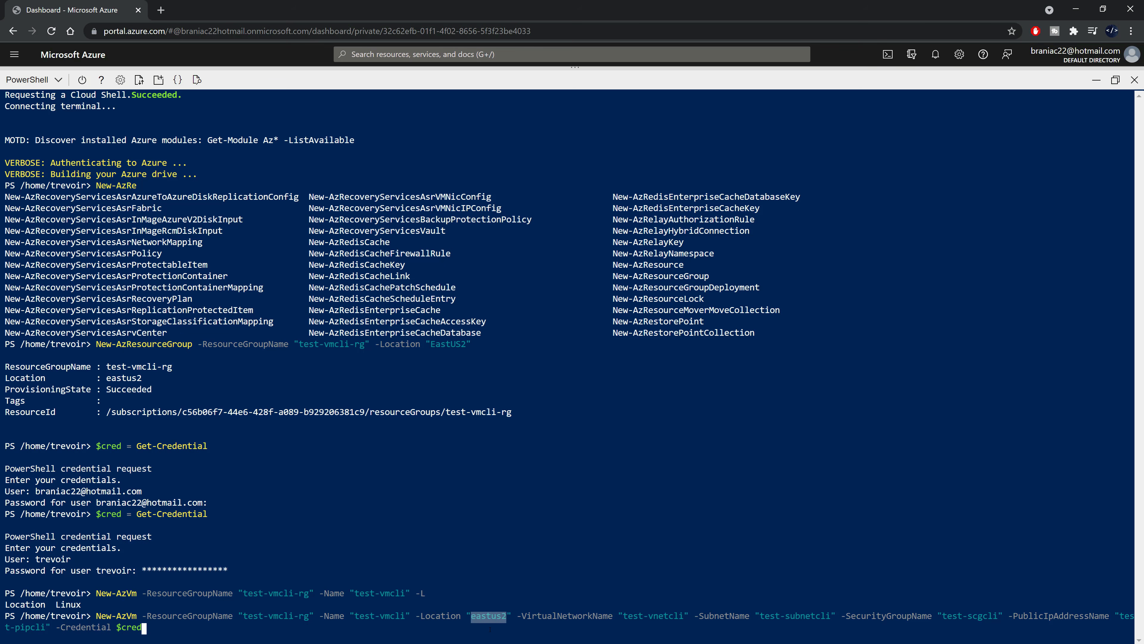
{"action": "double_click", "coordinate": [563, 616]}
{"action": "left_click_drag", "start_coordinate": [624, 617], "coordinate": [684, 617]}
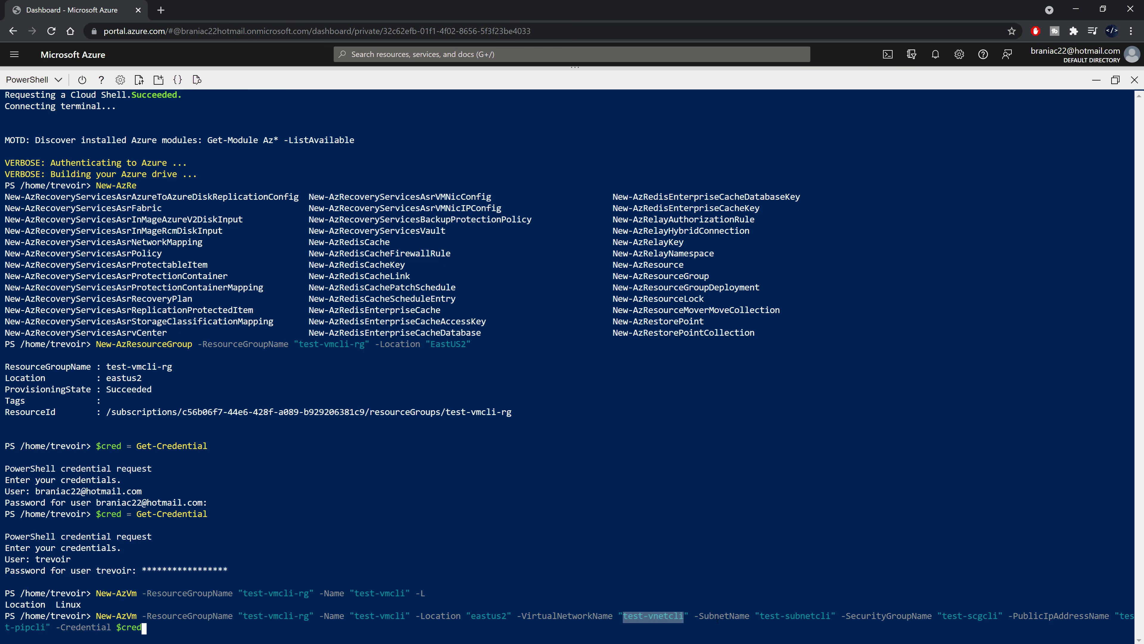
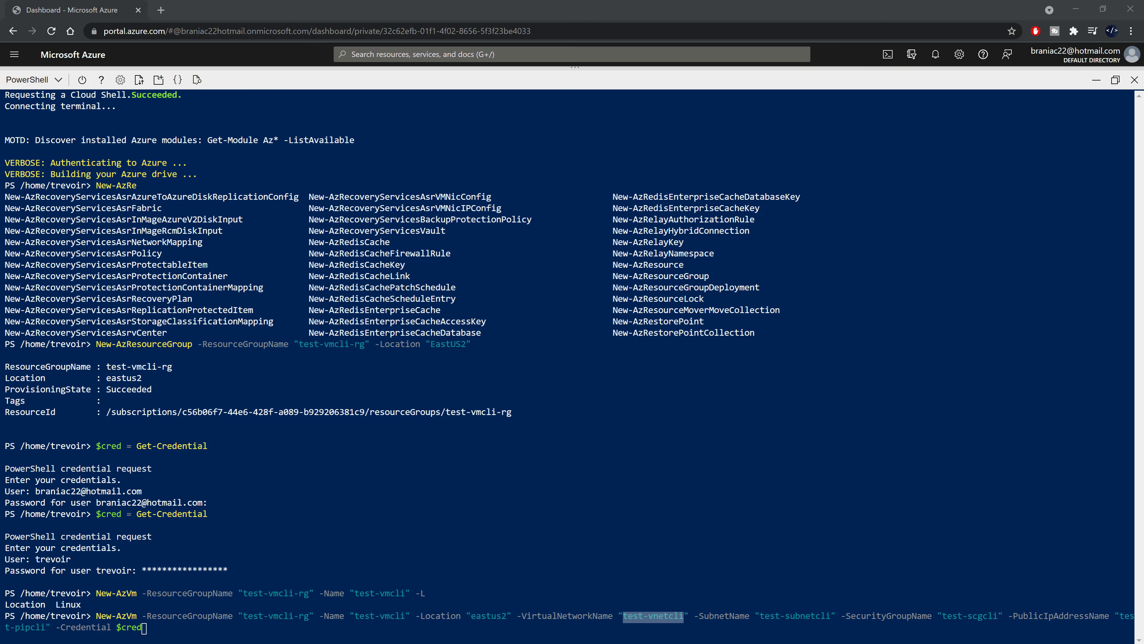
Examine the public IP address name and credential parameters of the New-AzVm command
{"action": "double_click", "coordinate": [1067, 616]}
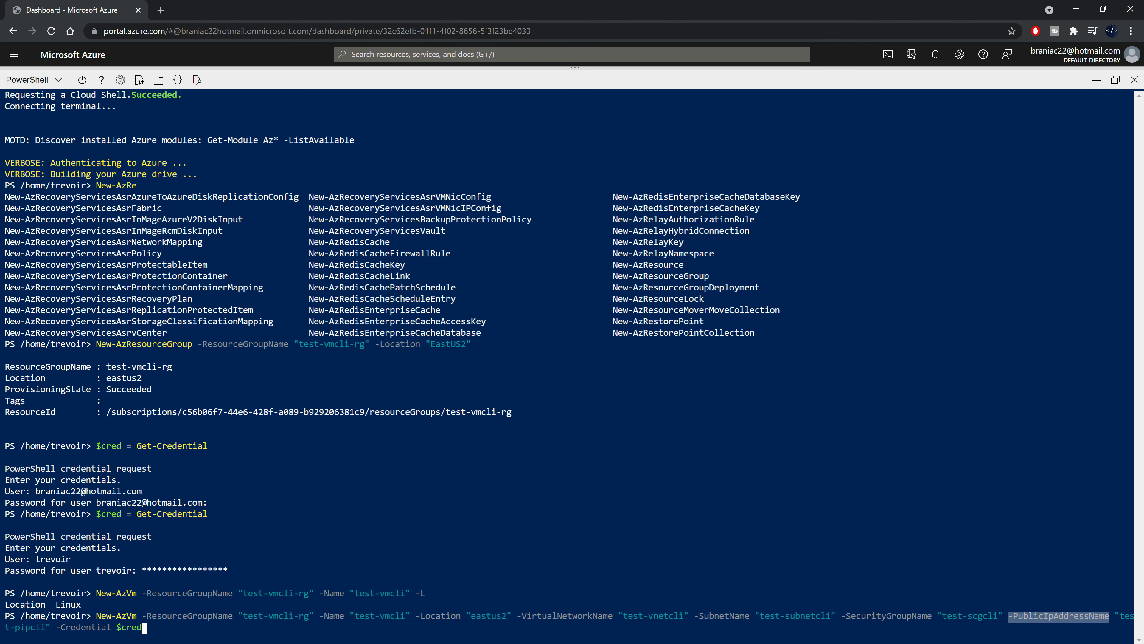
{"action": "left_click_drag", "start_coordinate": [1120, 617], "coordinate": [1134, 616]}
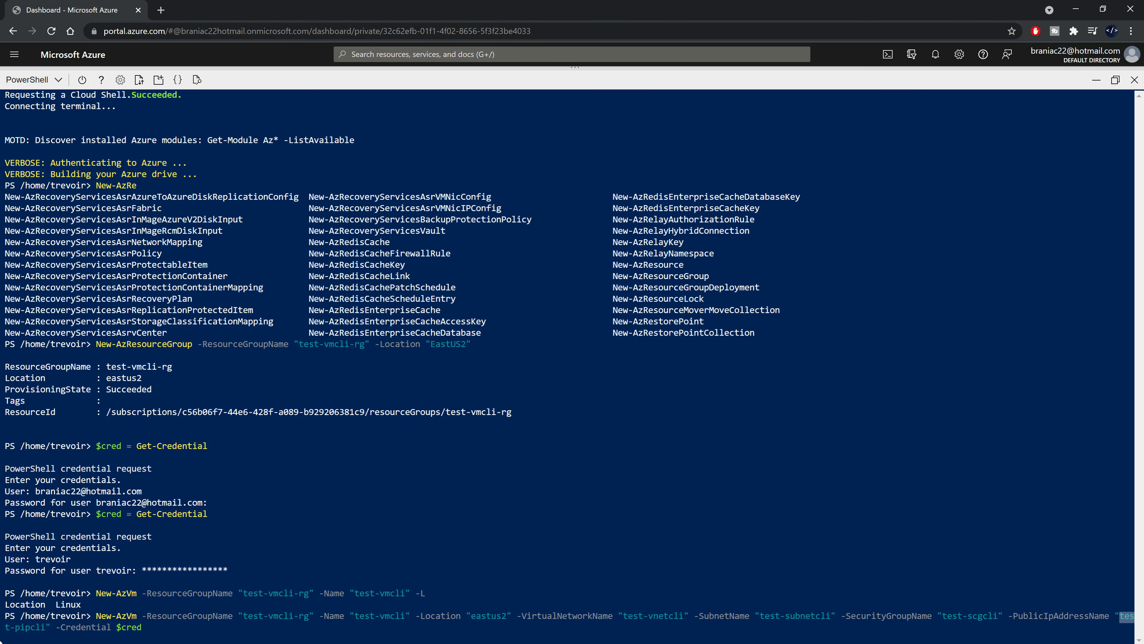
{"action": "left_click_drag", "start_coordinate": [20, 628], "coordinate": [30, 627]}
{"action": "left_click", "coordinate": [77, 629]}
{"action": "left_click_drag", "start_coordinate": [57, 628], "coordinate": [106, 628]}
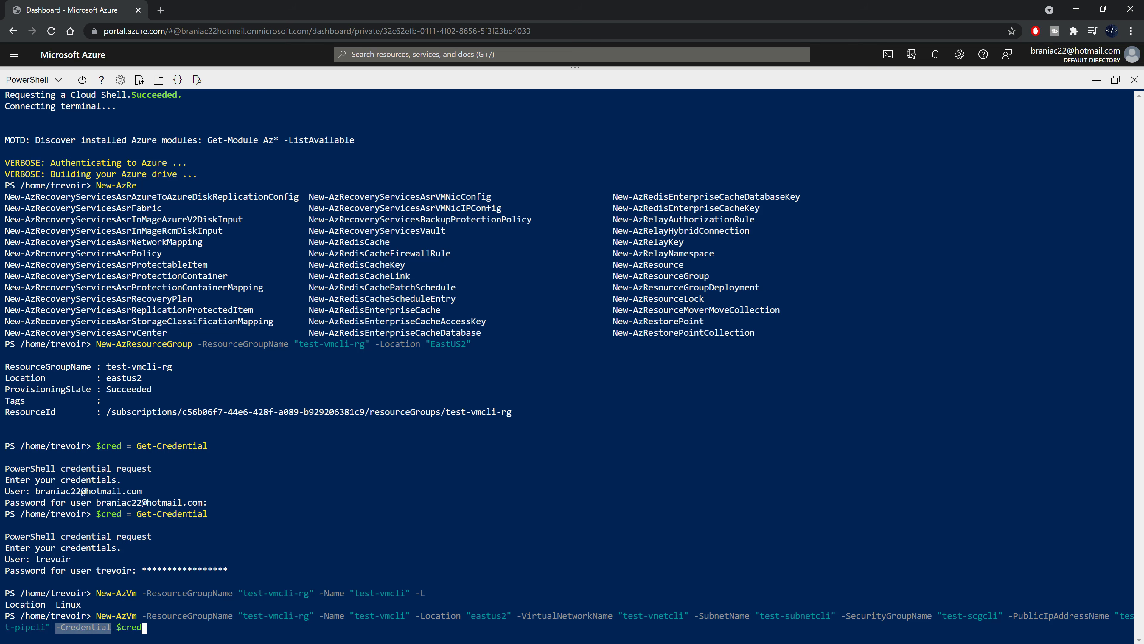
{"action": "double_click", "coordinate": [128, 628]}
{"action": "left_click", "coordinate": [111, 519]}
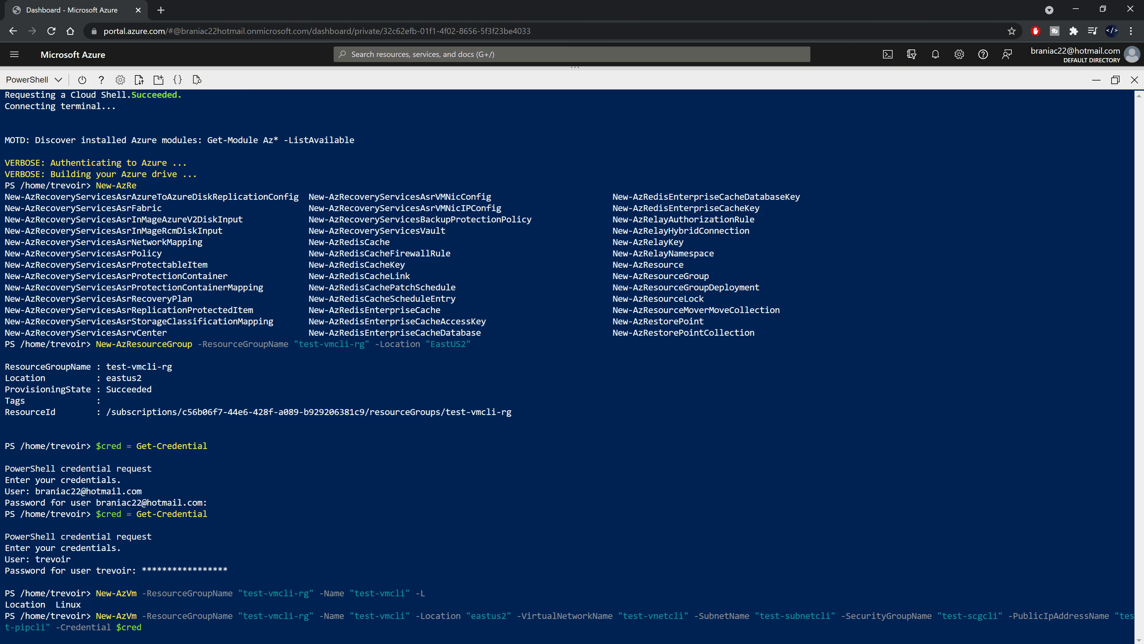
Run the New-AzVm command to create test-vmcli and check which default VM size it uses
{"action": "key", "text": "Return"}
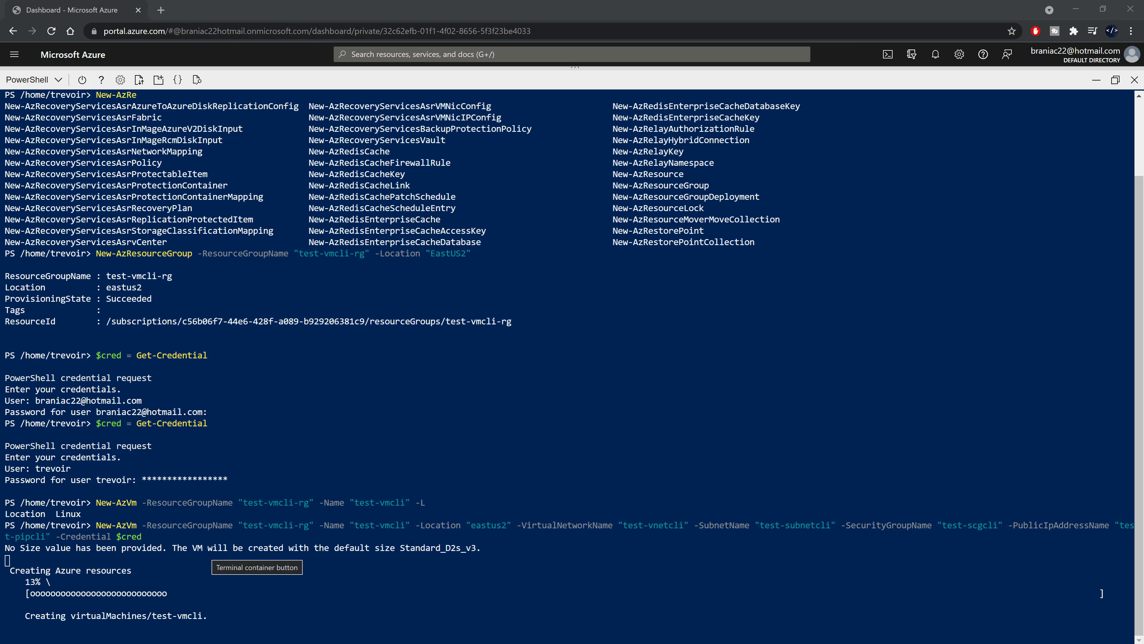
{"action": "left_click_drag", "start_coordinate": [396, 548], "coordinate": [476, 548]}
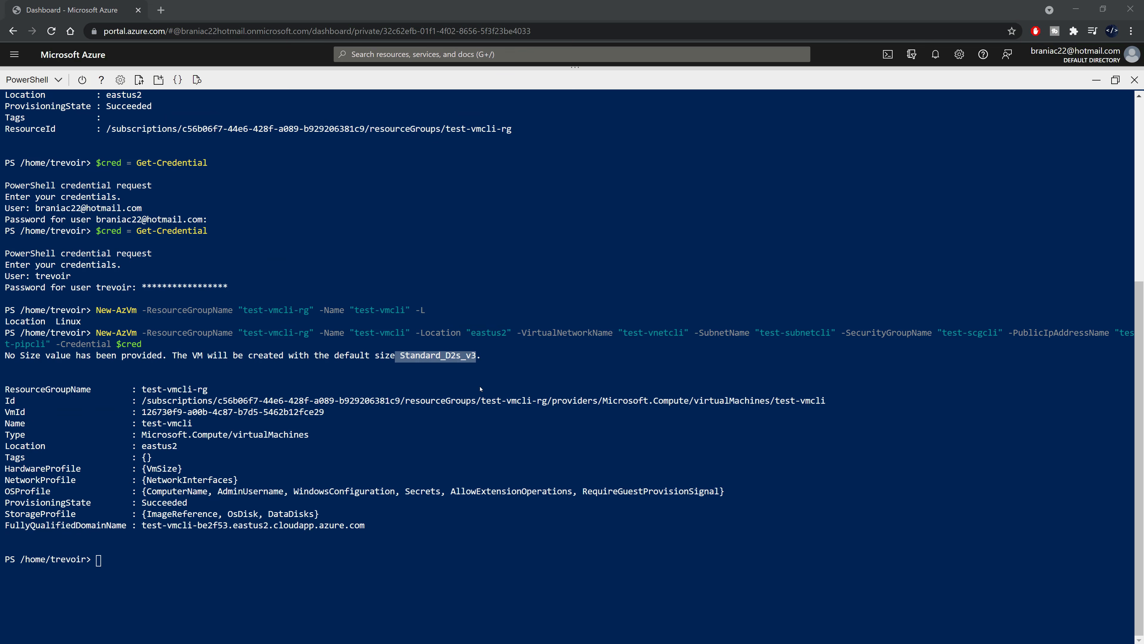
{"action": "left_click", "coordinate": [374, 462]}
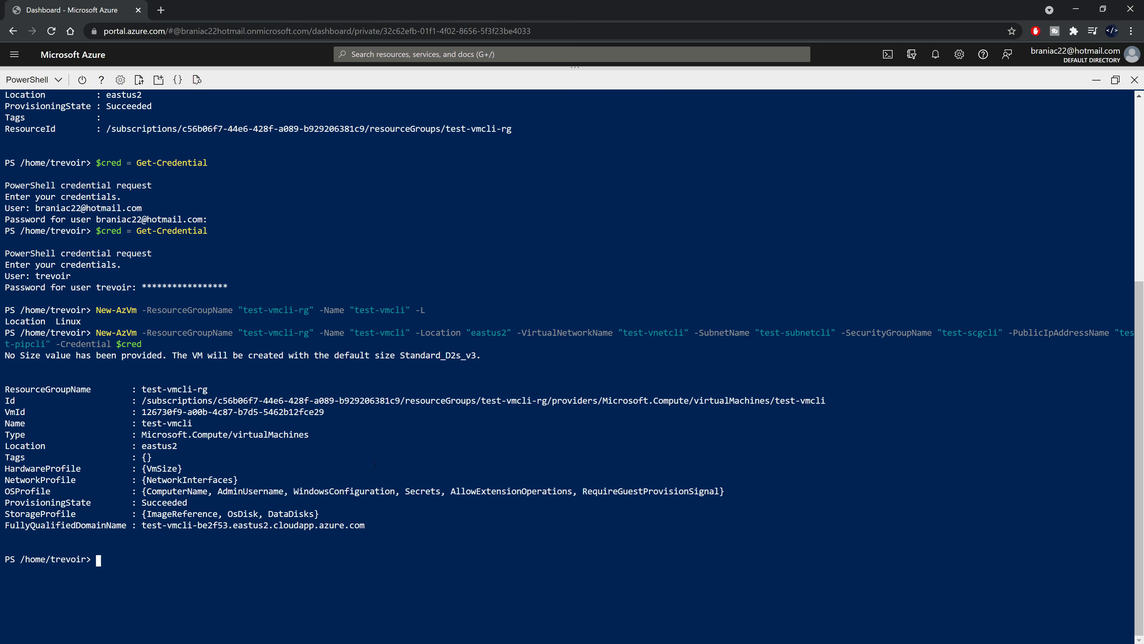
Close Cloud Shell and open the full list of resources from the dashboard
{"action": "left_click", "coordinate": [1135, 80]}
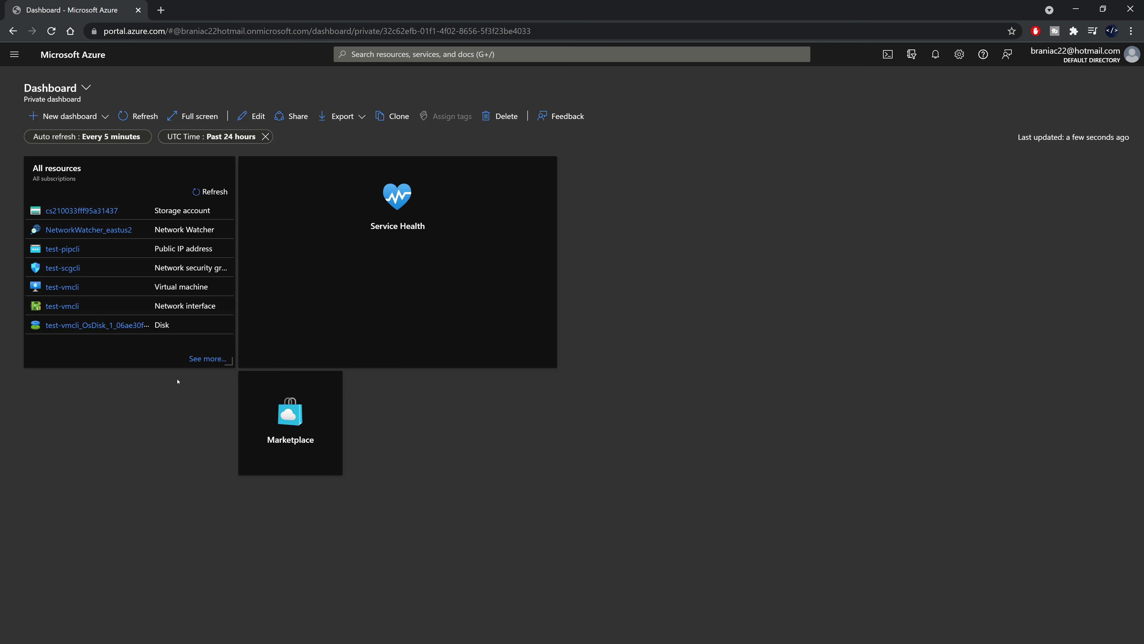
{"action": "left_click", "coordinate": [144, 359]}
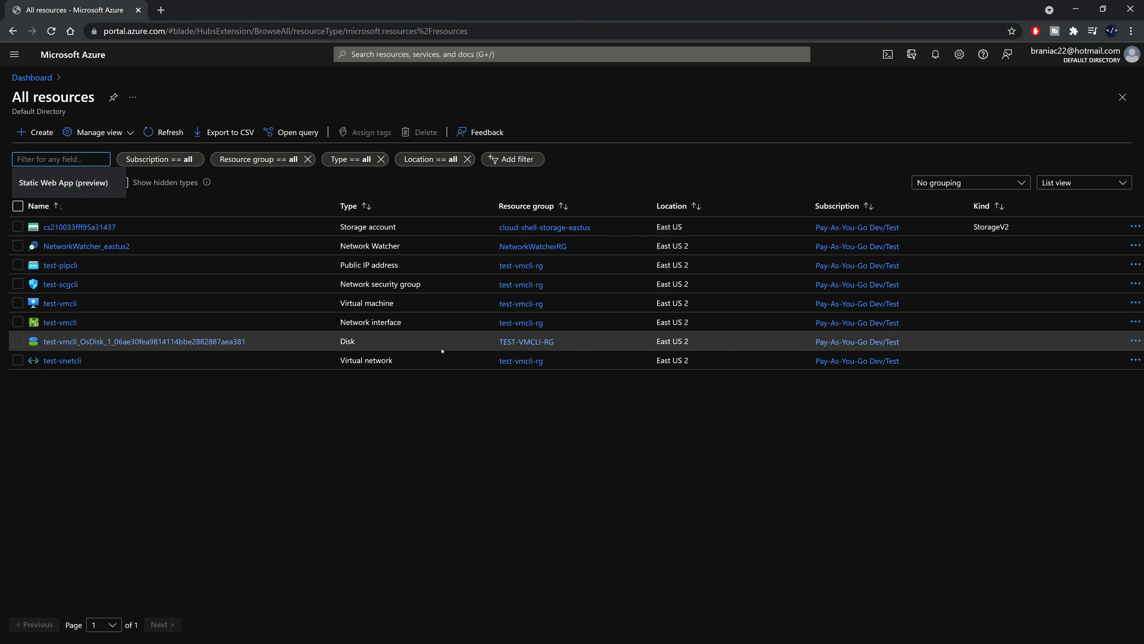
{"action": "left_click", "coordinate": [434, 404]}
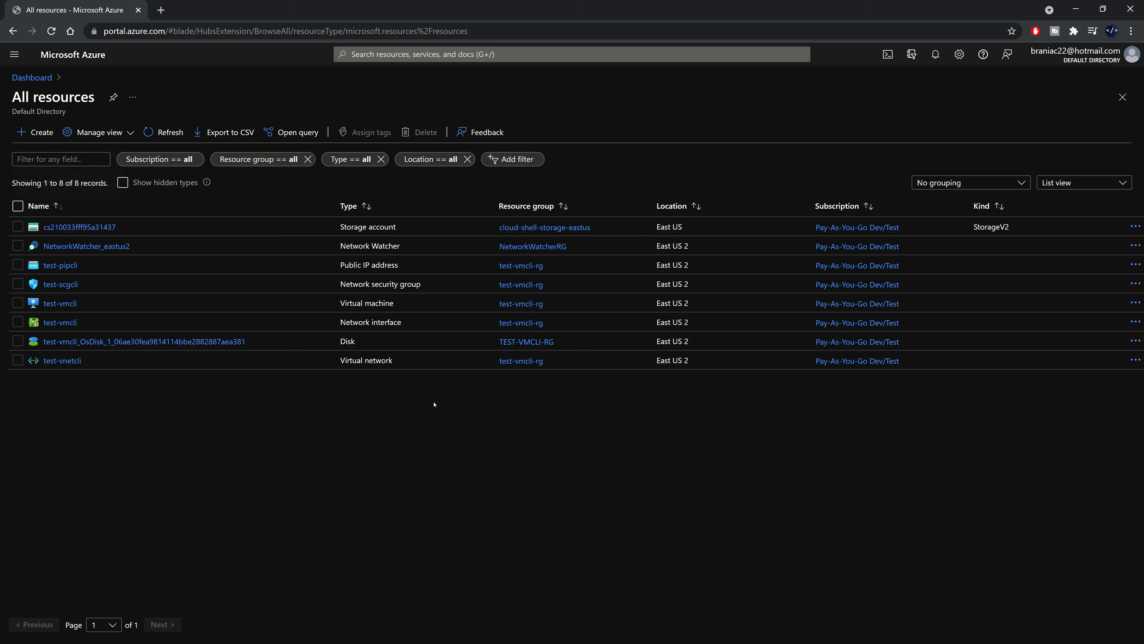
Open the overview of the test-vmcli virtual machine and check its public IP address
{"action": "left_click", "coordinate": [60, 303]}
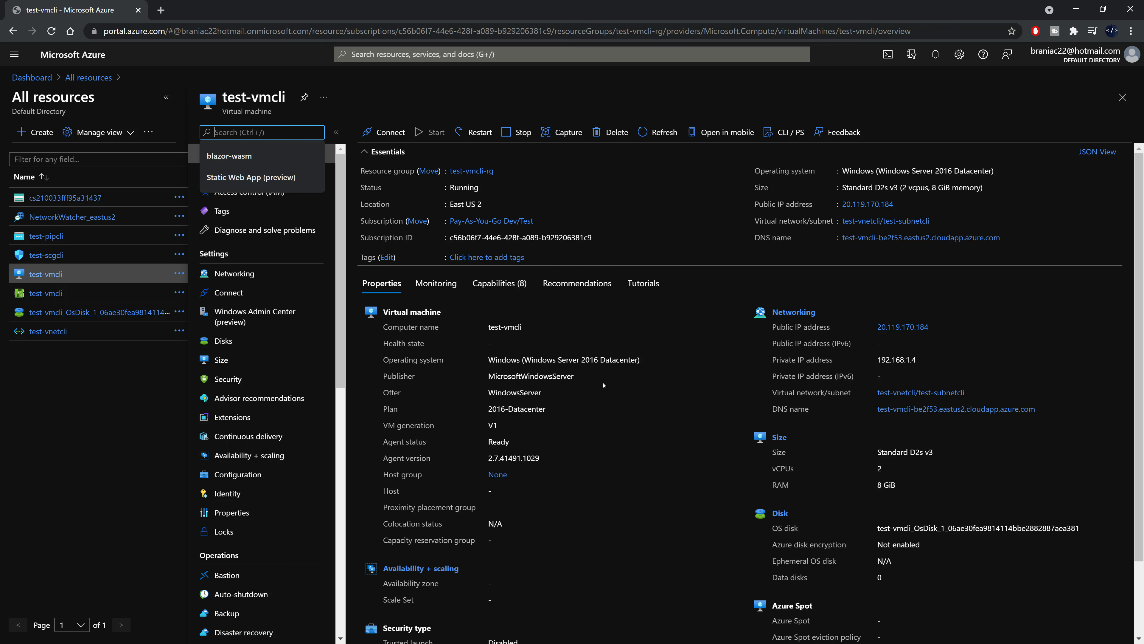
{"action": "triple_click", "coordinate": [917, 205]}
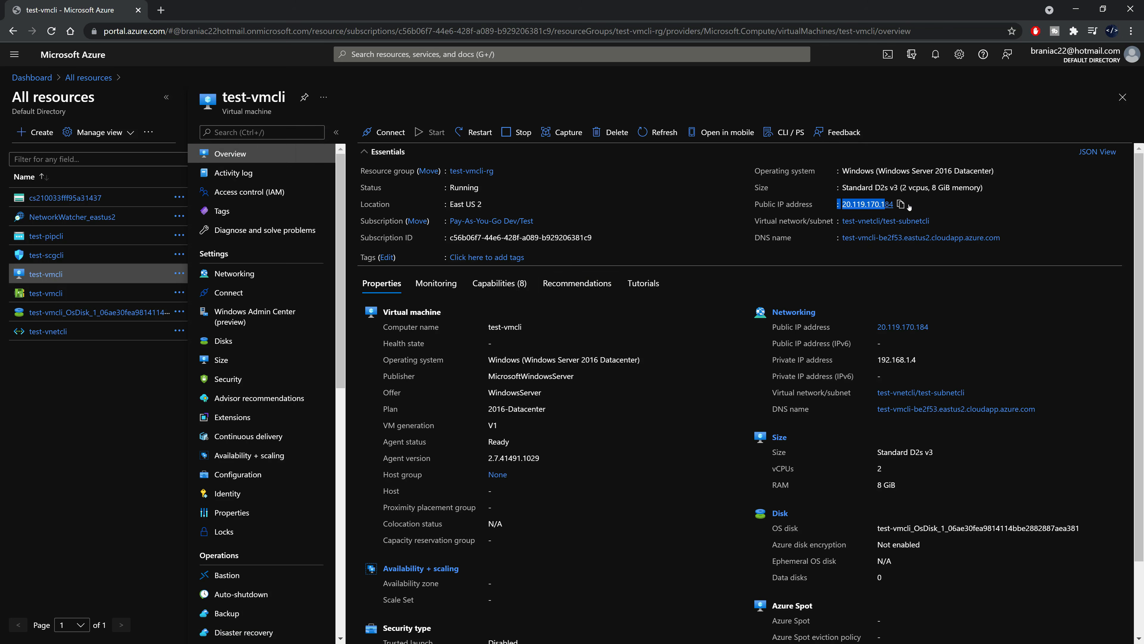
{"action": "left_click", "coordinate": [625, 426]}
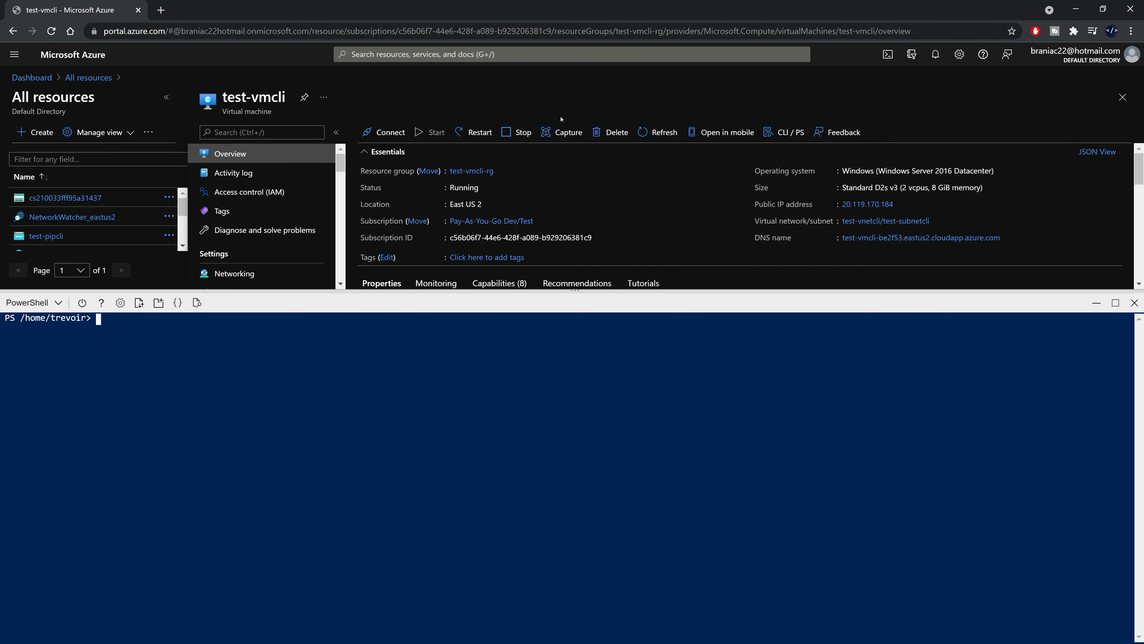
Try to stop the virtual machine with stop-Azvm -Name "test-vmcli" and cancel the cmdlet's request for a resource group
{"action": "type", "text": "stop-Azvm -Name \"test-vmcli"}
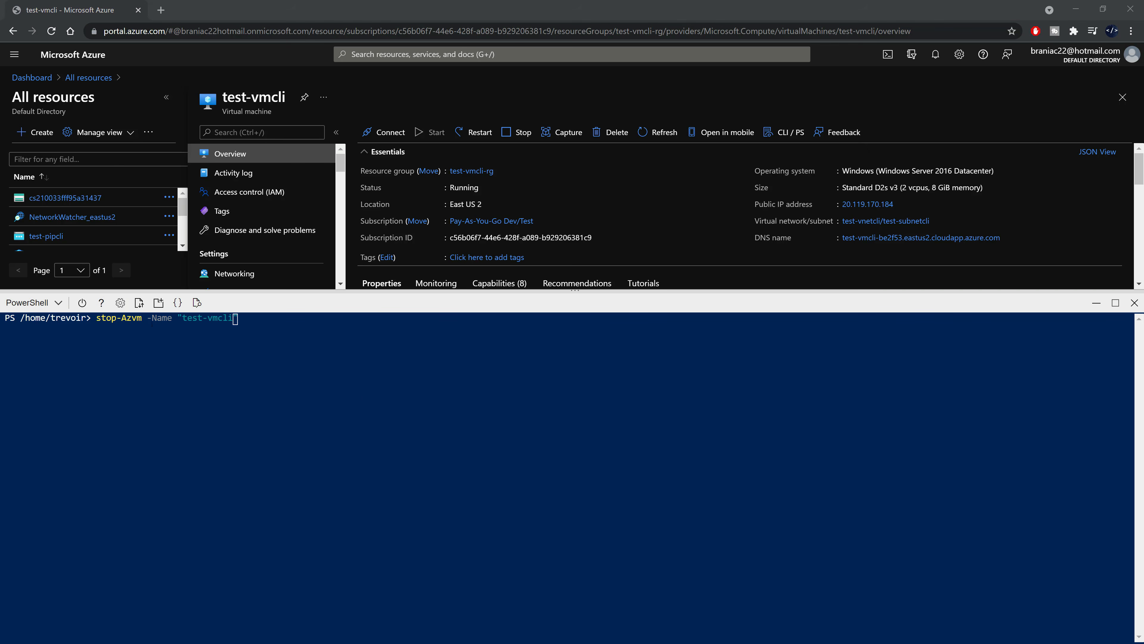
{"action": "double_click", "coordinate": [160, 319]}
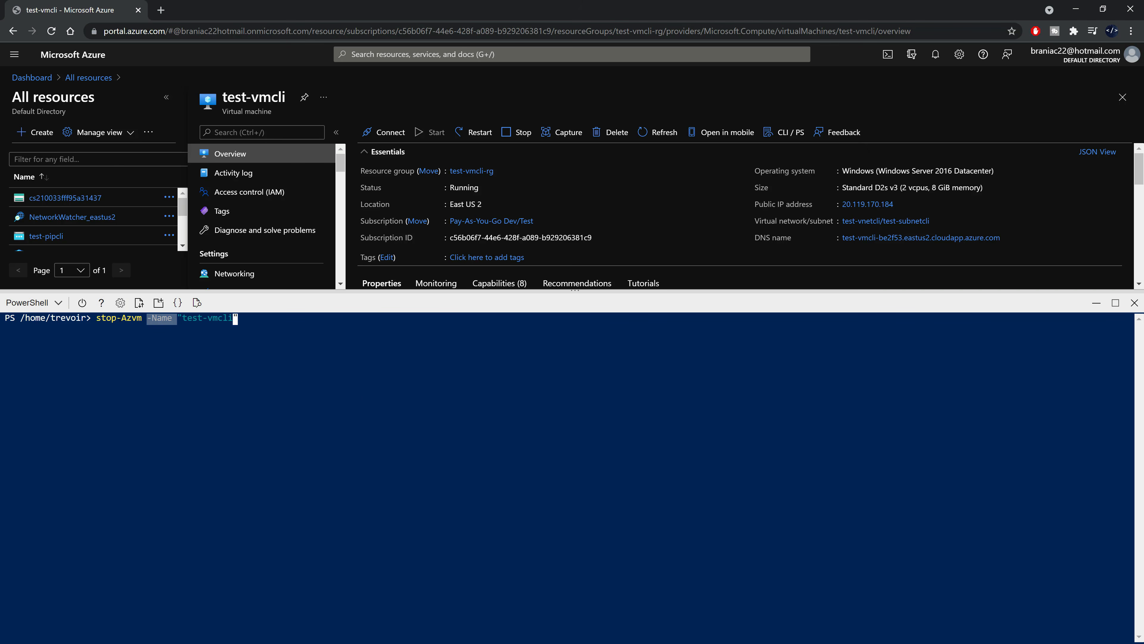
{"action": "key", "text": "Return"}
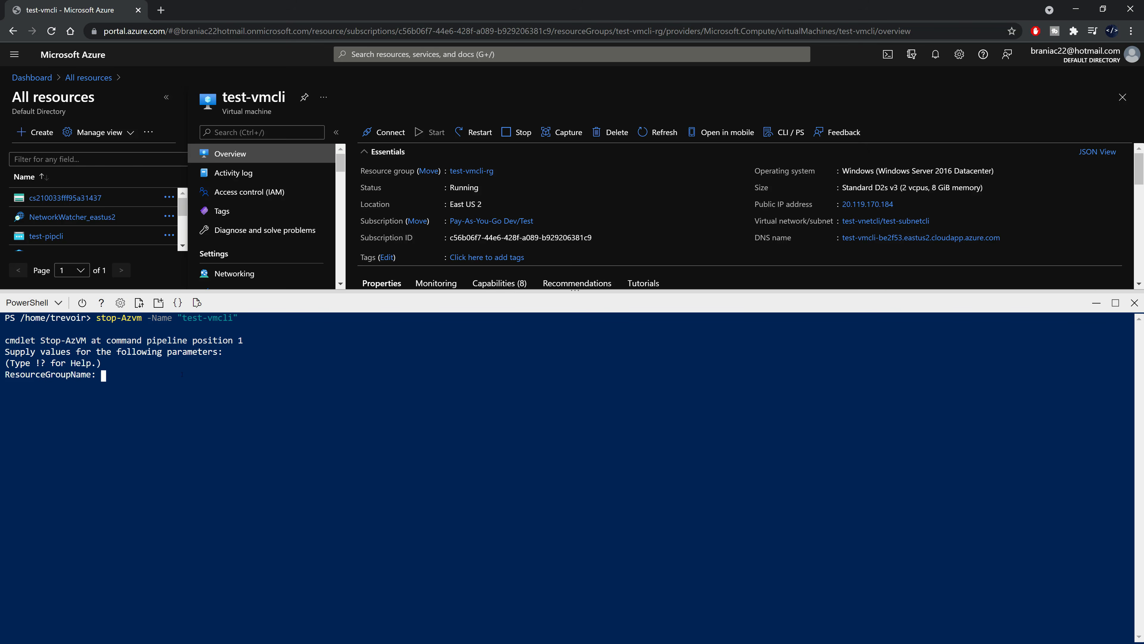
{"action": "key", "text": "ctrl+c"}
Add -ResourceGroupName "test-vmcli-rg" to the recalled stop-Azvm command, run it and confirm stopping the virtual machine with Y
{"action": "key", "text": "Up"}
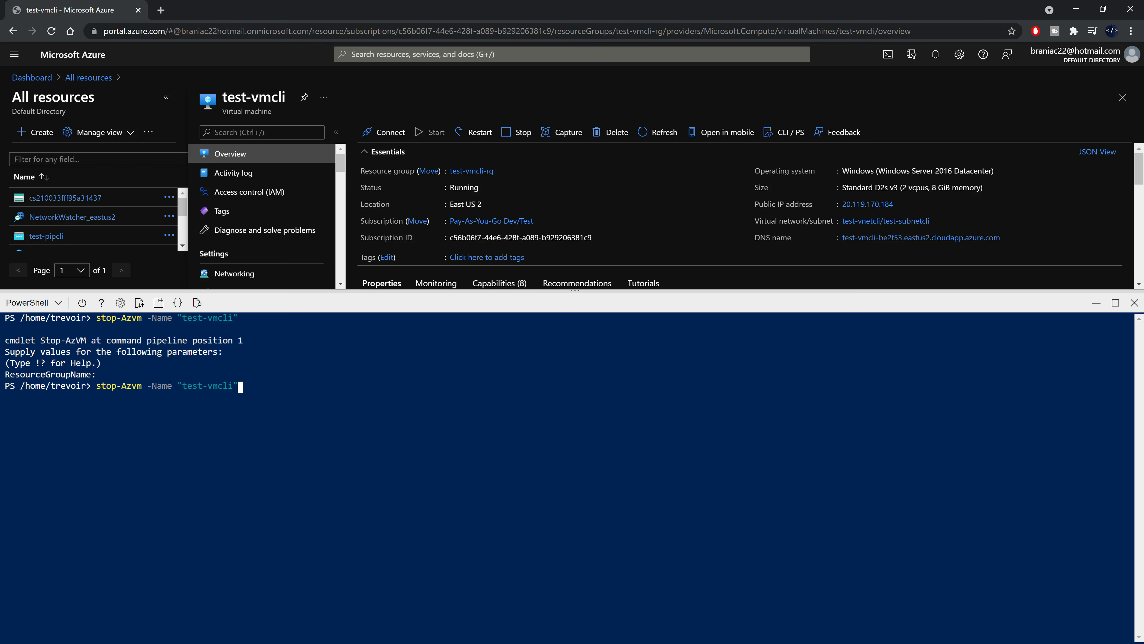
{"action": "type", "text": "-"}
{"action": "type", "text": "Res"}
{"action": "key", "text": "Tab"}
{"action": "type", "text": "\"\""}
{"action": "key", "text": "Left"}
{"action": "key", "text": "ctrl+v"}
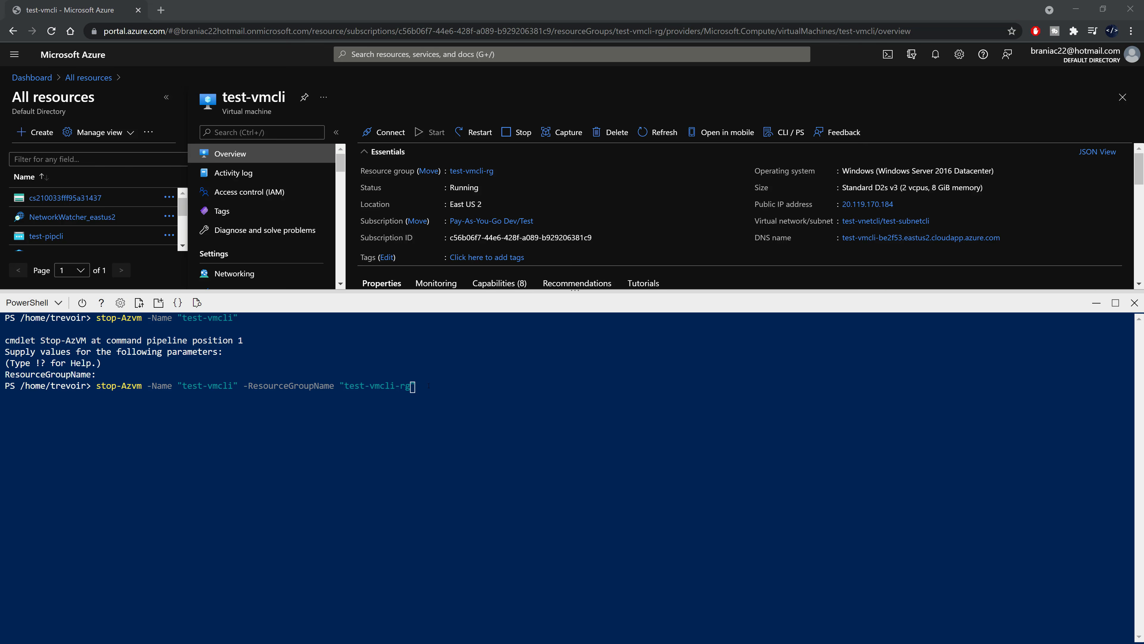
{"action": "key", "text": "Return"}
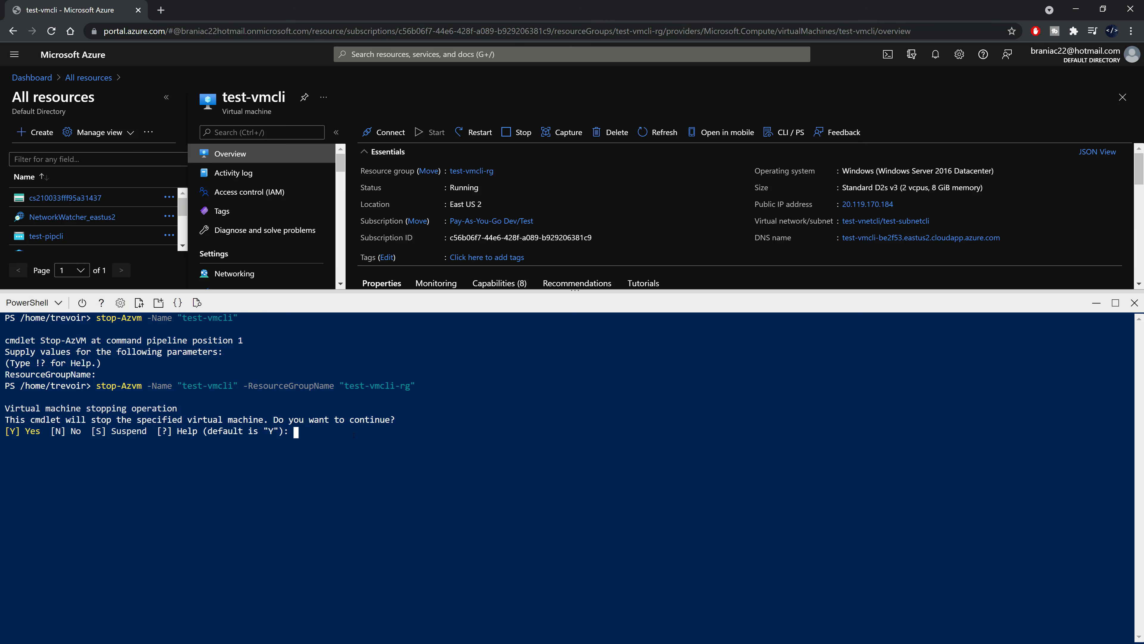
{"action": "type", "text": "Y"}
{"action": "key", "text": "Return"}
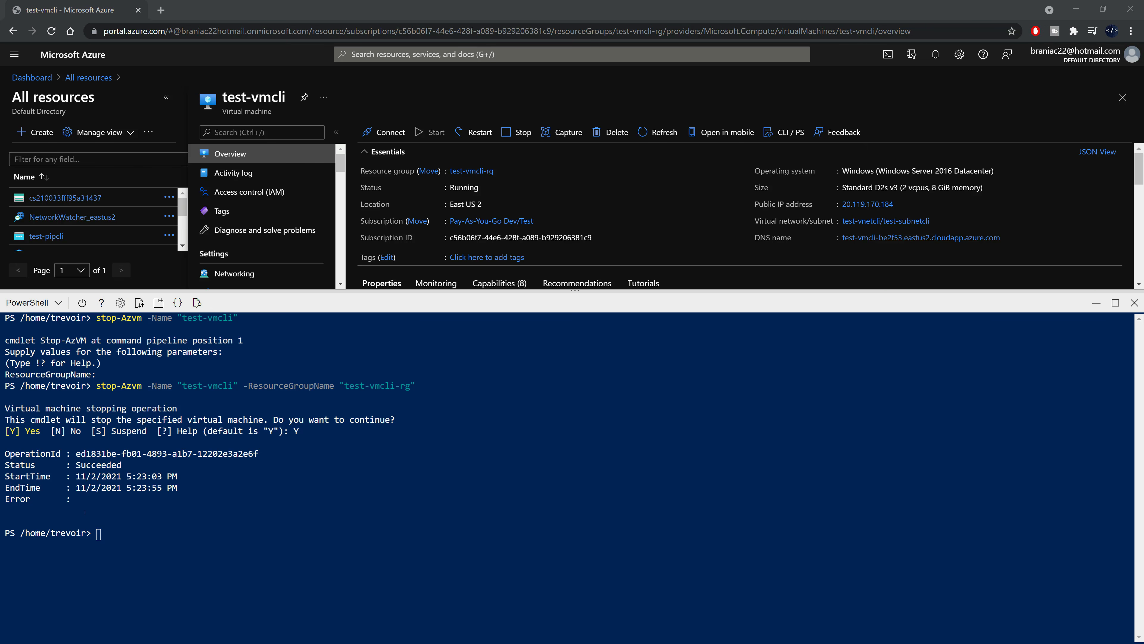
Recall the last stop-Azvm command and change its cmdlet to start-Azvm, keeping the VM name and resource group parameters
{"action": "key", "text": "Up"}
{"action": "key", "text": "ctrl+Left"}
{"action": "key", "text": "ctrl+Left"}
{"action": "key", "text": "ctrl+Left"}
{"action": "key", "text": "ctrl+Left"}
{"action": "key", "text": "ctrl+Left"}
{"action": "key", "text": "ctrl+Left"}
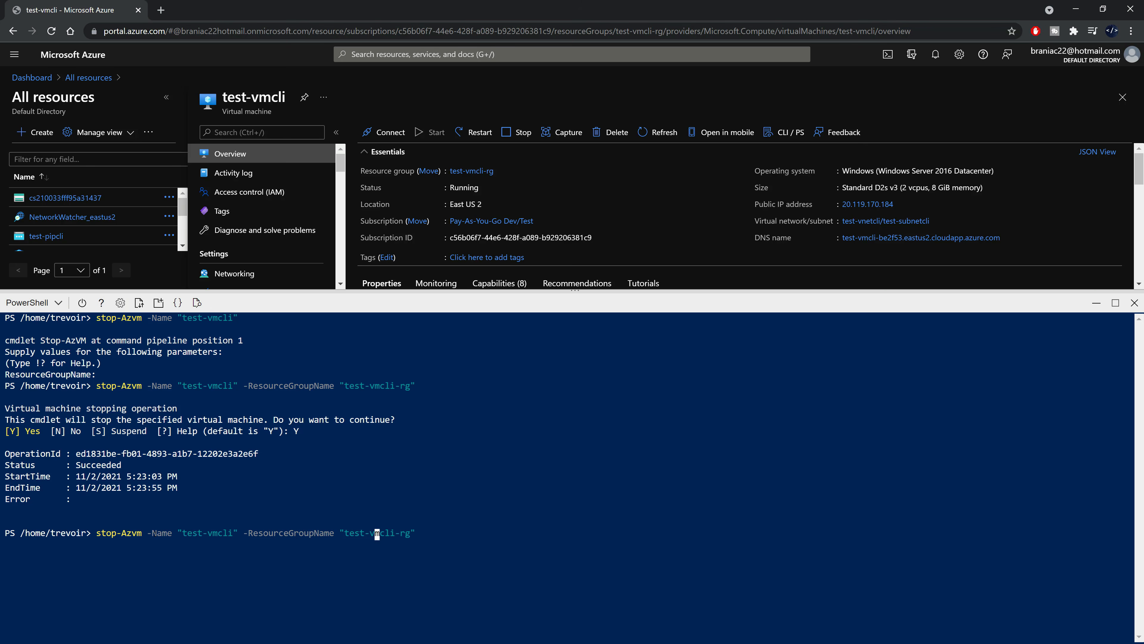
{"action": "key", "text": "ctrl+Left"}
{"action": "key", "text": "ctrl+Left"}
{"action": "key", "text": "ctrl+Left"}
{"action": "key", "text": "ctrl+Left"}
{"action": "key", "text": "Right"}
{"action": "key", "text": "Right"}
{"action": "key", "text": "Right"}
{"action": "key", "text": "Right"}
{"action": "key", "text": "BackSpace"}
{"action": "key", "text": "BackSpace"}
{"action": "type", "text": "art"}
{"action": "key", "text": "Left"}
{"action": "key", "text": "Left"}
{"action": "key", "text": "Left"}
{"action": "key", "text": "Left"}
{"action": "key", "text": "Left"}
{"action": "key", "text": "shift+Right"}
{"action": "key", "text": "shift+Right"}
{"action": "key", "text": "shift+Right"}
{"action": "key", "text": "shift+Right"}
{"action": "key", "text": "shift+Right"}
{"action": "key", "text": "shift+Right"}
{"action": "key", "text": "shift+Right"}
{"action": "key", "text": "shift+Right"}
{"action": "key", "text": "shift+Right"}
{"action": "key", "text": "shift+Right"}
{"action": "key", "text": "shift+Right"}
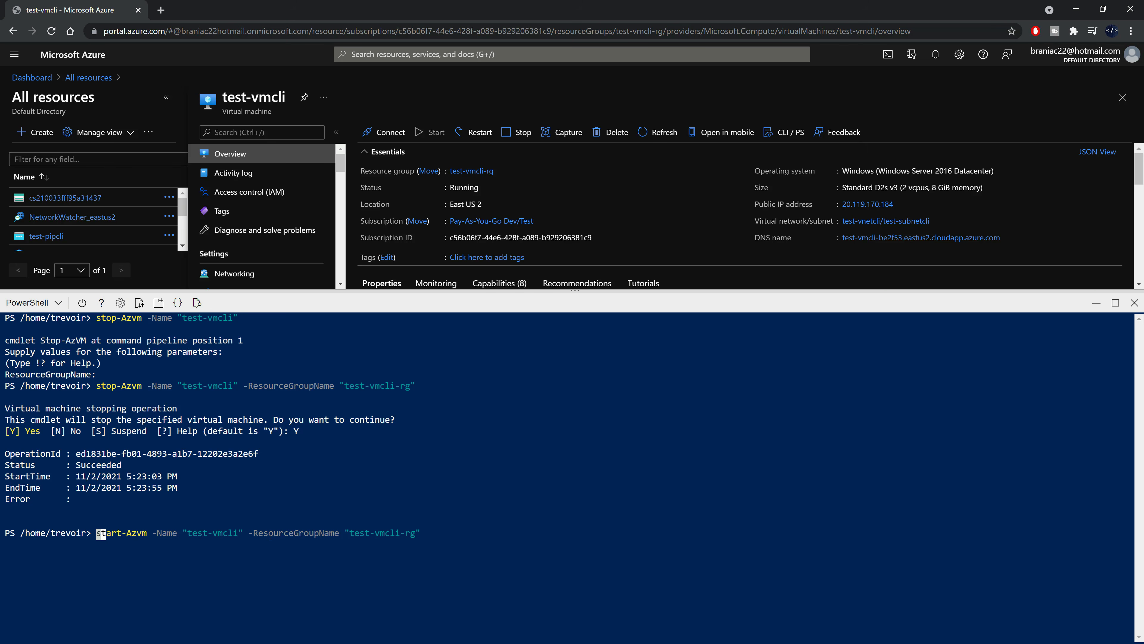
Clear the whole unrun start-Azvm command from the PowerShell prompt
{"action": "key", "text": "shift+Right"}
{"action": "key", "text": "shift+Right"}
{"action": "key", "text": "shift+Right"}
{"action": "key", "text": "shift+Right"}
{"action": "key", "text": "shift+Right"}
{"action": "key", "text": "shift+Right"}
{"action": "key", "text": "shift+Right"}
{"action": "key", "text": "shift+Right"}
{"action": "key", "text": "shift+Right"}
{"action": "key", "text": "shift+Right"}
{"action": "key", "text": "shift+Right"}
{"action": "key", "text": "shift+Right"}
{"action": "key", "text": "shift+Right"}
{"action": "key", "text": "shift+Right"}
{"action": "key", "text": "shift+Right"}
{"action": "key", "text": "shift+Right"}
{"action": "key", "text": "shift+Right"}
{"action": "key", "text": "shift+Right"}
{"action": "key", "text": "shift+Right"}
{"action": "key", "text": "shift+Right"}
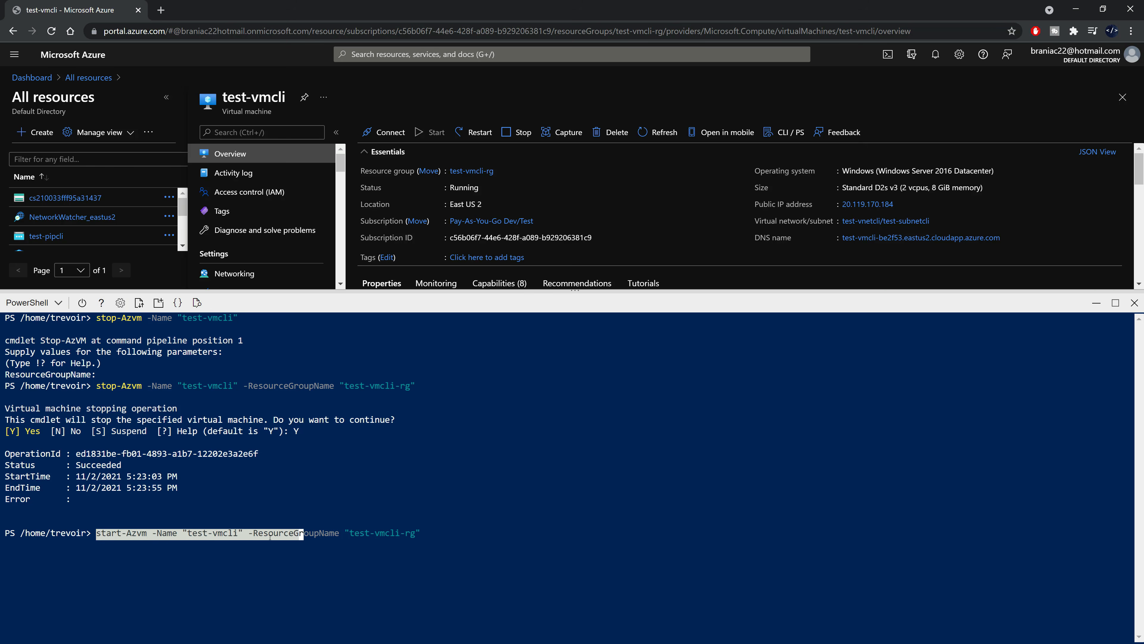
{"action": "key", "text": "BackSpace"}
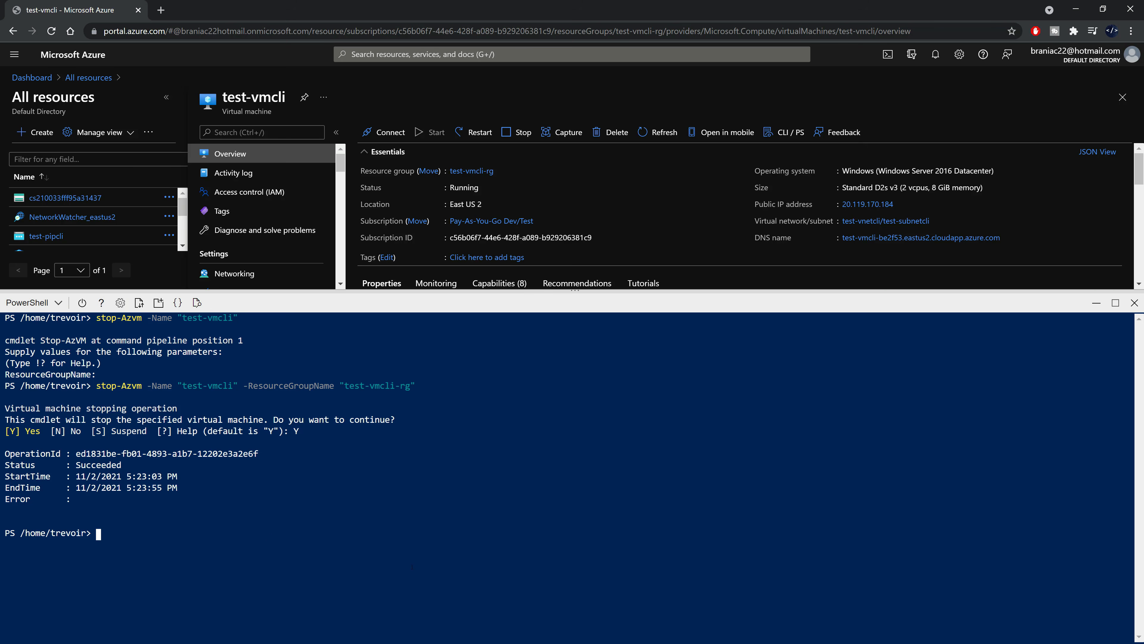
Delete the resource group by running Remove-AzResourceGroup -Name "test-vmcli-rg" -Force in PowerShell
{"action": "type", "text": "remove-azres"}
{"action": "key", "text": "Tab"}
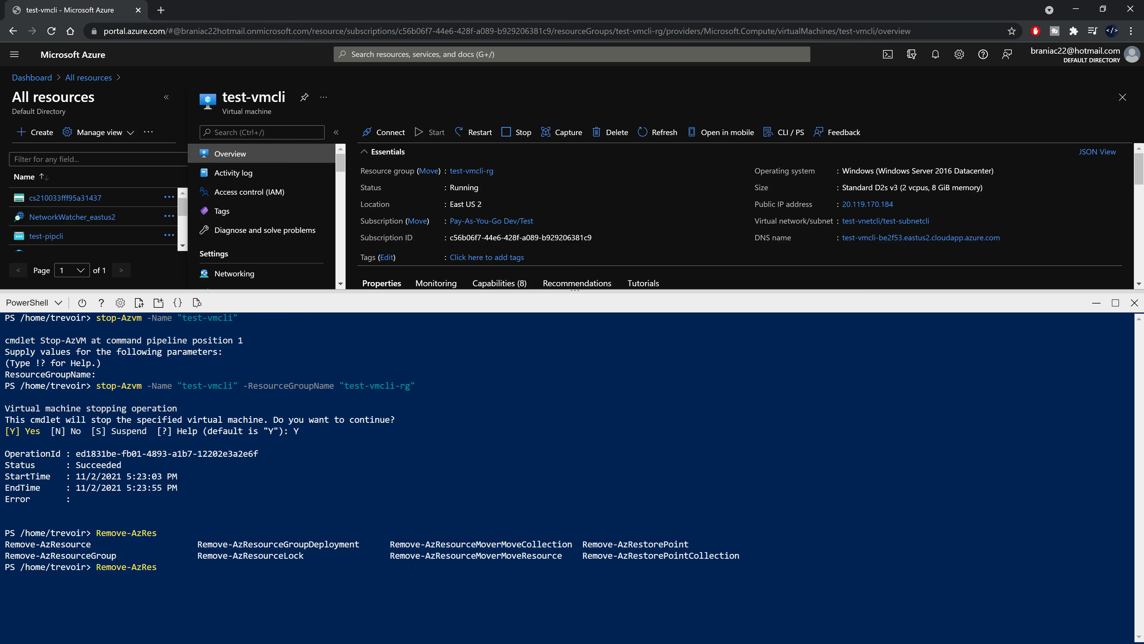
{"action": "type", "text": "ourceGroup"}
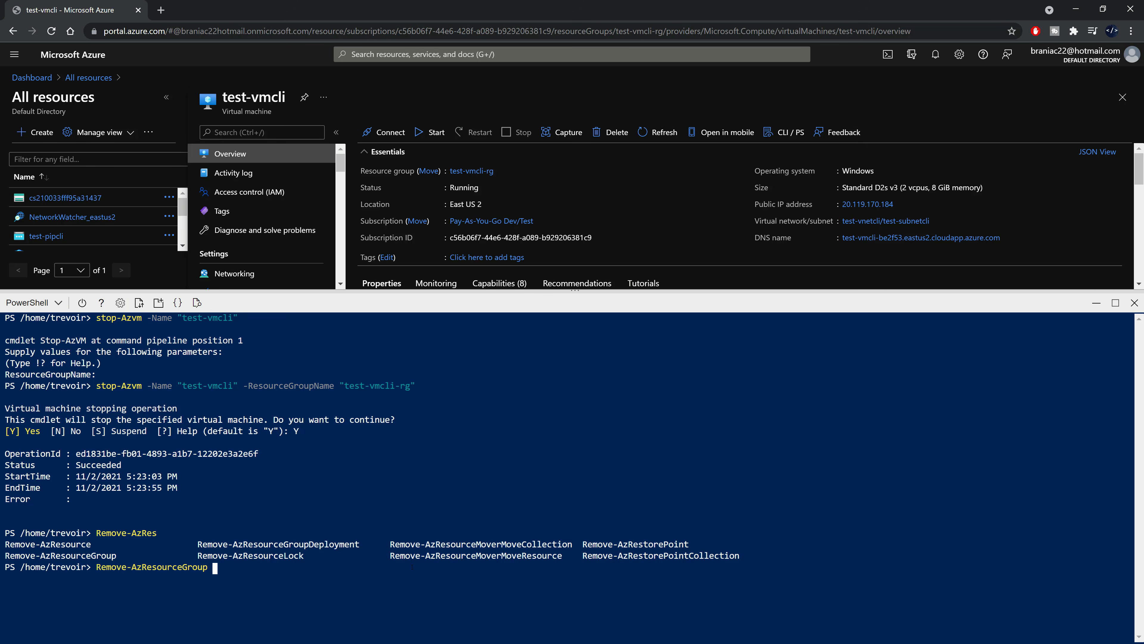
{"action": "type", "text": " -Name \"\""}
{"action": "key", "text": "Left"}
{"action": "type", "text": "test-vmcli-rg"}
{"action": "key", "text": "Right"}
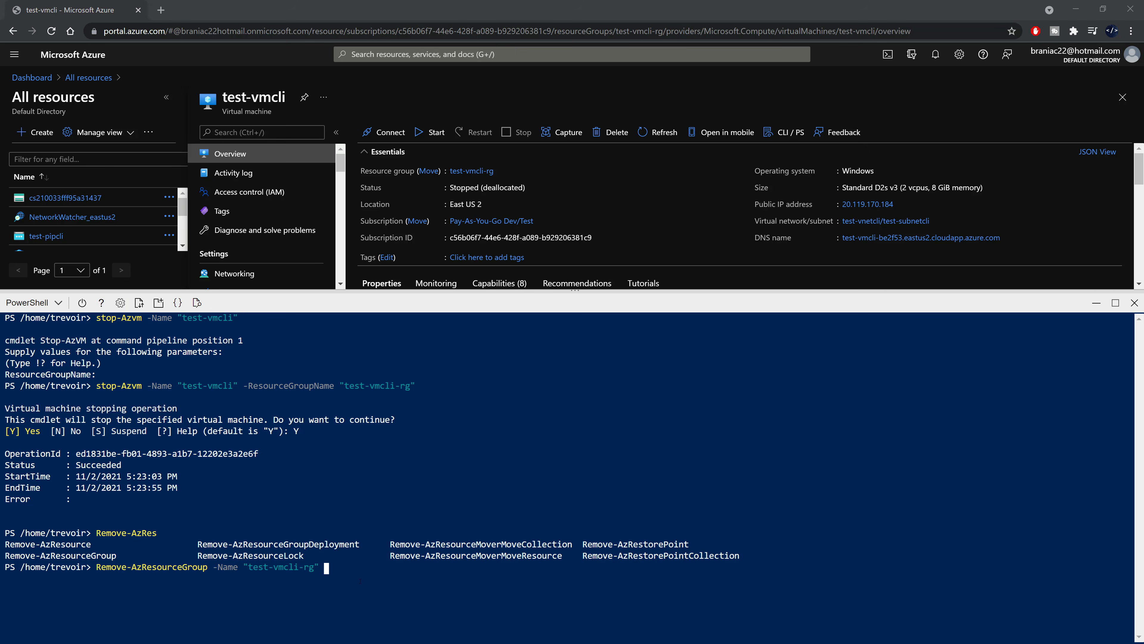
{"action": "type", "text": "-Force"}
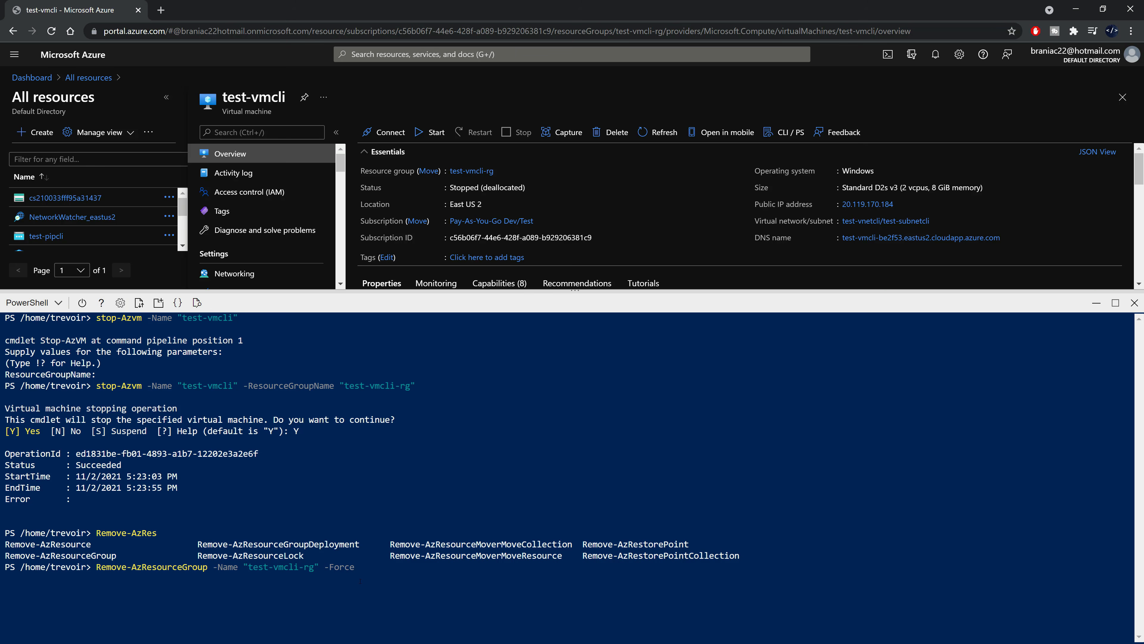
{"action": "key", "text": "Return"}
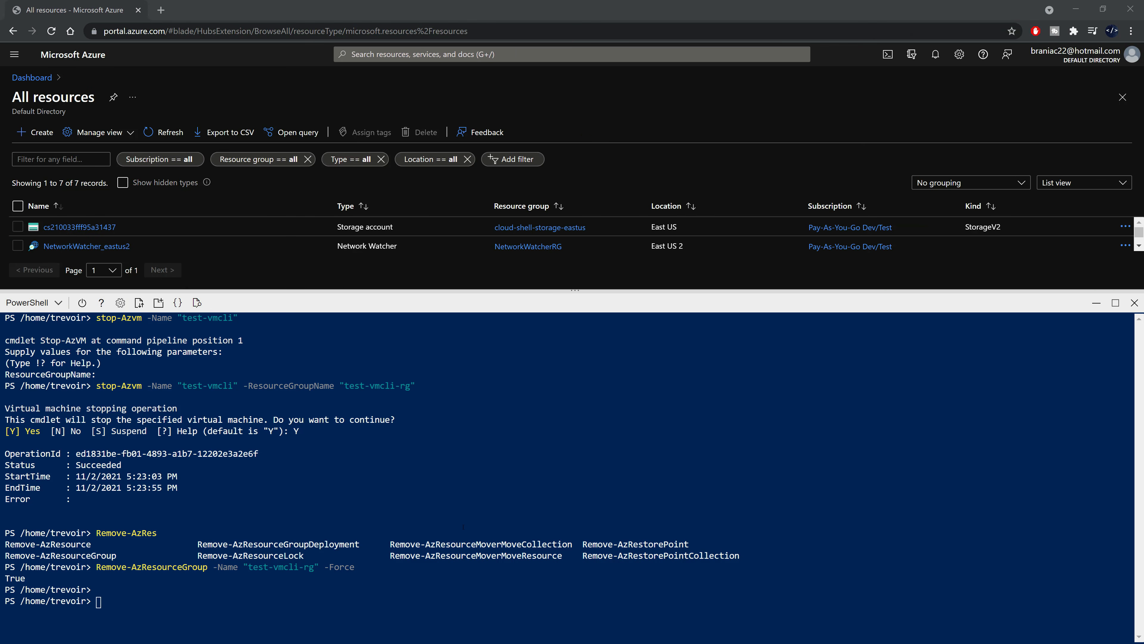
Reopen the All resources list from the dashboard and enlarge the portal area to check which resources remain
{"action": "left_click_drag", "start_coordinate": [26, 579], "coordinate": [10, 579]}
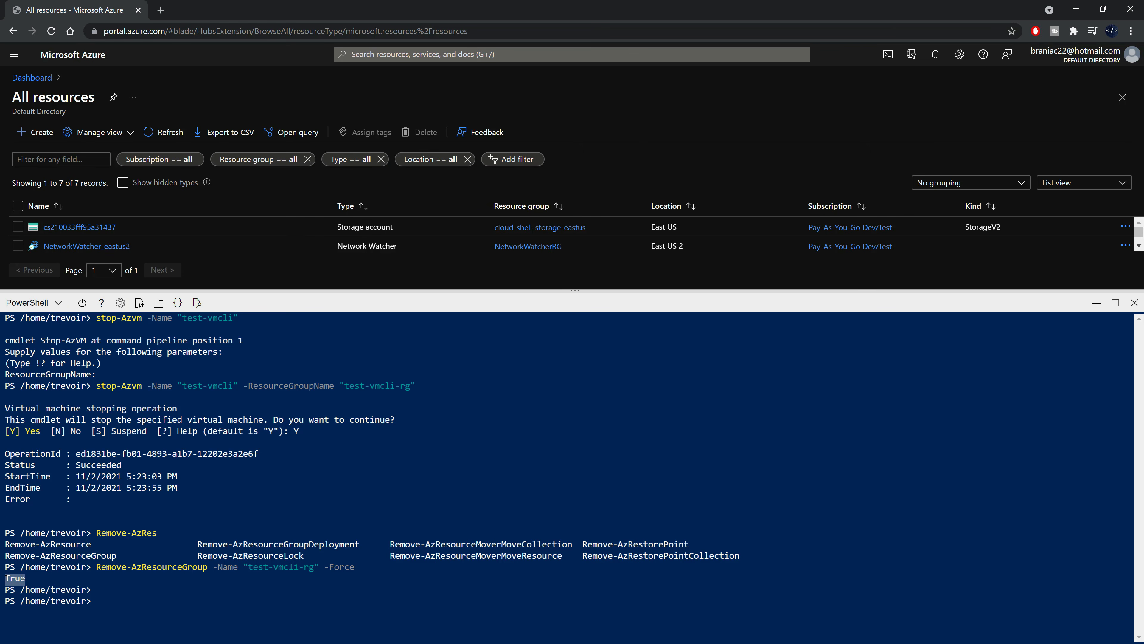
{"action": "left_click", "coordinate": [69, 579]}
{"action": "left_click", "coordinate": [31, 77]}
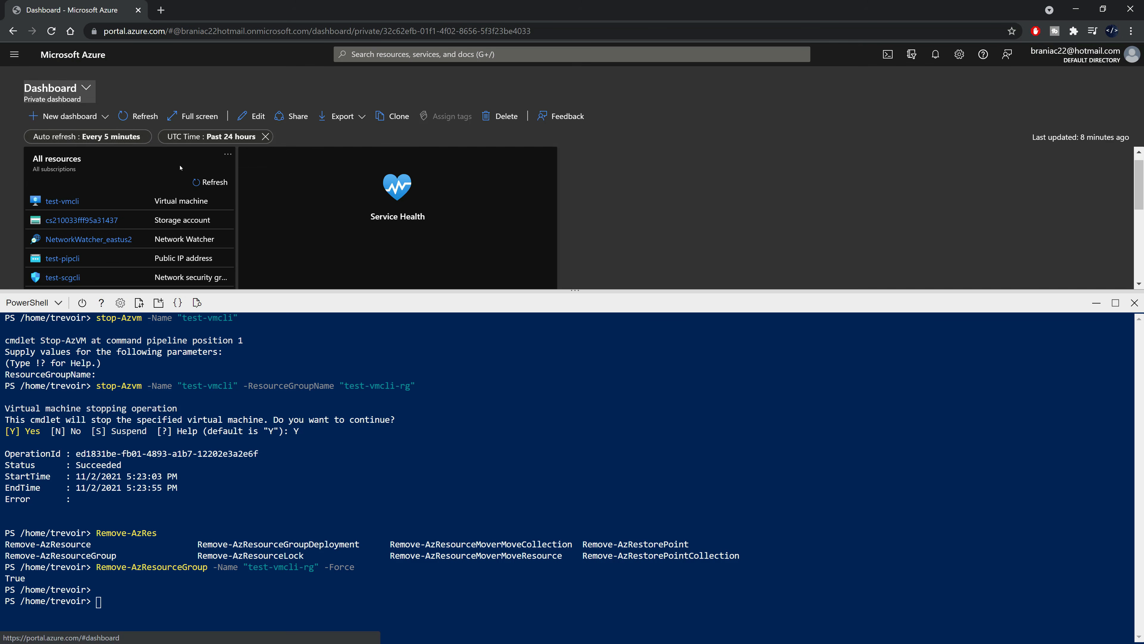
{"action": "left_click", "coordinate": [236, 203]}
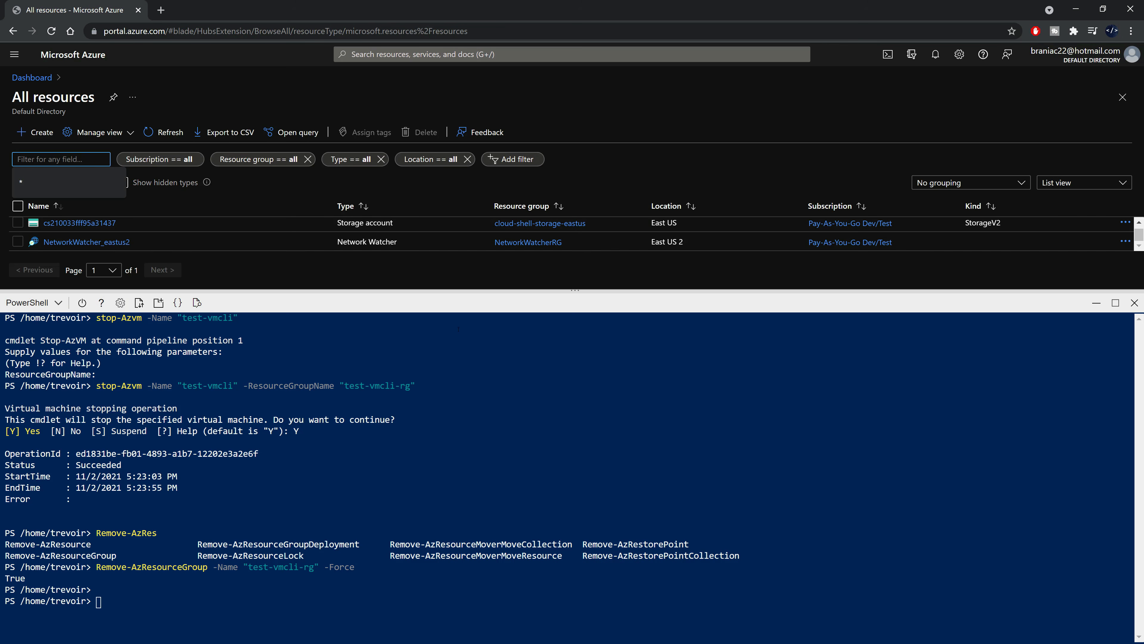
{"action": "left_click", "coordinate": [499, 440]}
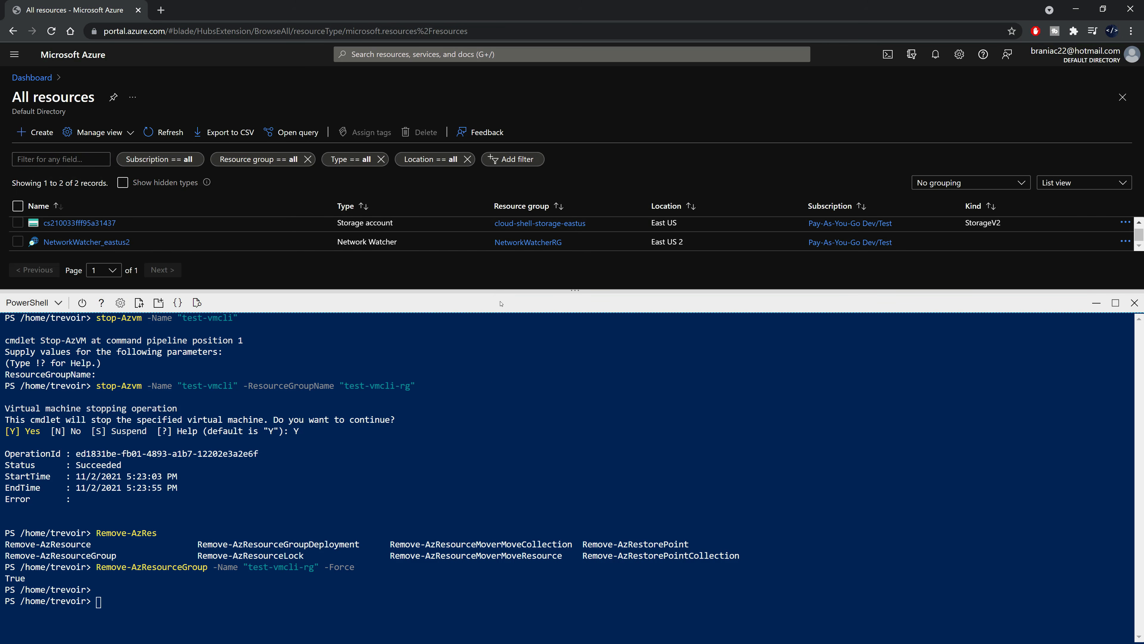
{"action": "left_click_drag", "start_coordinate": [575, 291], "coordinate": [577, 458]}
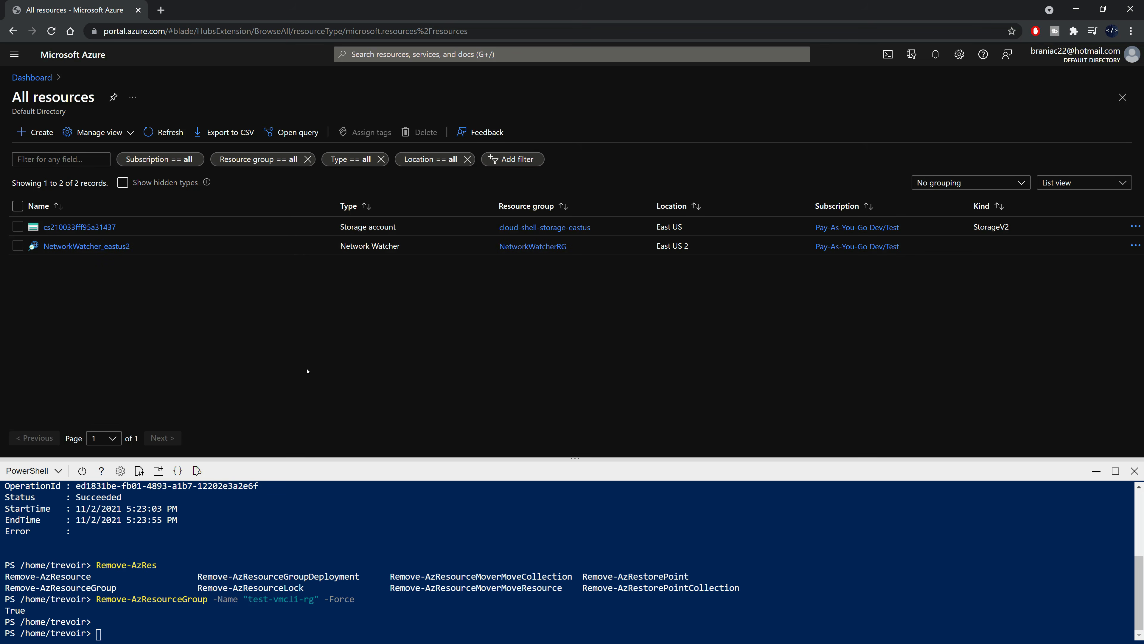
Recall the last Remove-AzResourceGroup command, change its name to "NetworkWatcherRg" and run it with -Force
{"action": "key", "text": "Up"}
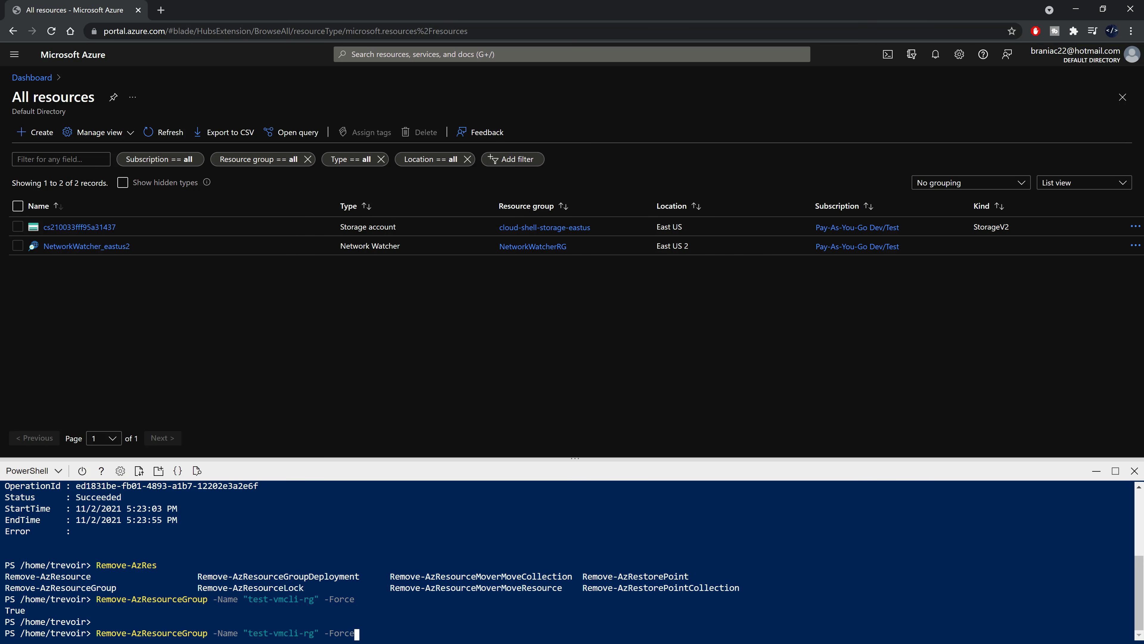
{"action": "key", "text": "Left"}
{"action": "key", "text": "Left"}
{"action": "key", "text": "Left"}
{"action": "key", "text": "Left"}
{"action": "key", "text": "Left"}
{"action": "key", "text": "Left"}
{"action": "key", "text": "Left"}
{"action": "key", "text": "Left"}
{"action": "key", "text": "BackSpace"}
{"action": "key", "text": "BackSpace"}
{"action": "key", "text": "BackSpace"}
{"action": "key", "text": "BackSpace"}
{"action": "key", "text": "BackSpace"}
{"action": "key", "text": "BackSpace"}
{"action": "key", "text": "BackSpace"}
{"action": "key", "text": "BackSpace"}
{"action": "key", "text": "BackSpace"}
{"action": "key", "text": "BackSpace"}
{"action": "key", "text": "BackSpace"}
{"action": "key", "text": "BackSpace"}
{"action": "key", "text": "BackSpace"}
{"action": "type", "text": "Network"}
{"action": "type", "text": "Watcher"}
{"action": "type", "text": "Rb"}
{"action": "key", "text": "BackSpace"}
{"action": "type", "text": "g"}
{"action": "key", "text": "Return"}
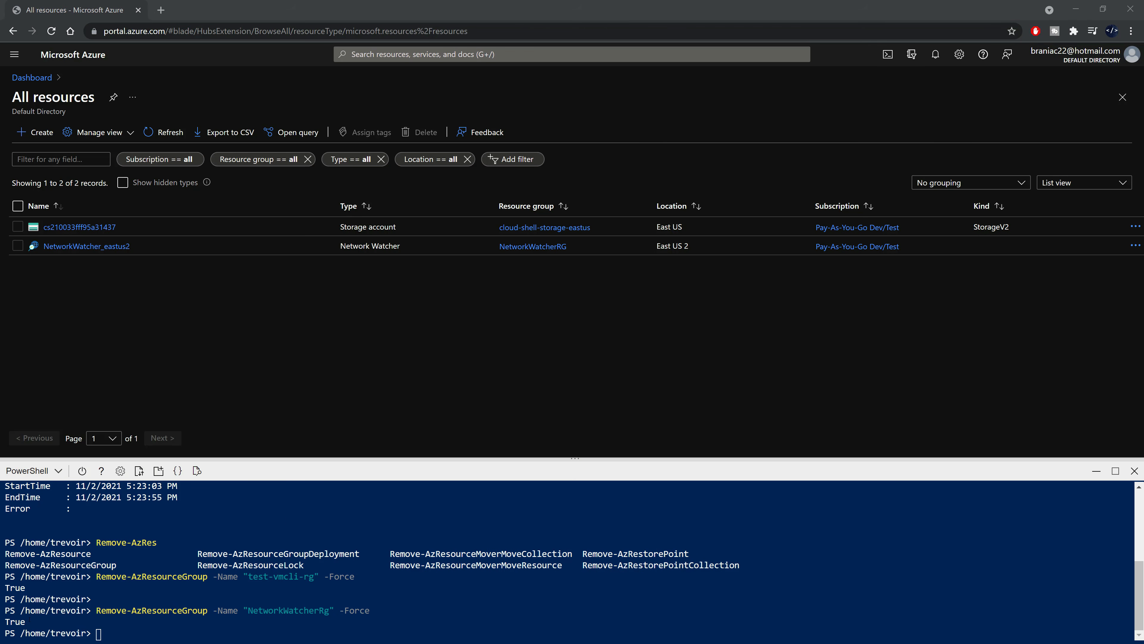
Refresh the All resources list to check the deletion and return to the dashboard
{"action": "left_click_drag", "start_coordinate": [24, 621], "coordinate": [5, 621]}
{"action": "left_click", "coordinate": [68, 620]}
{"action": "left_click", "coordinate": [167, 132]}
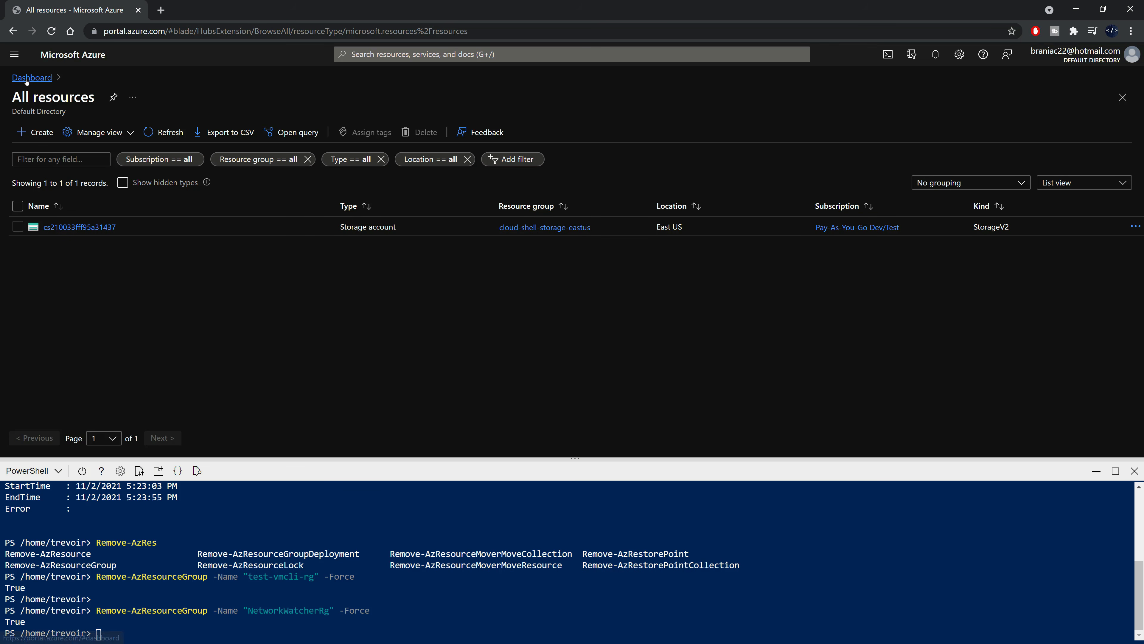
{"action": "left_click", "coordinate": [50, 82]}
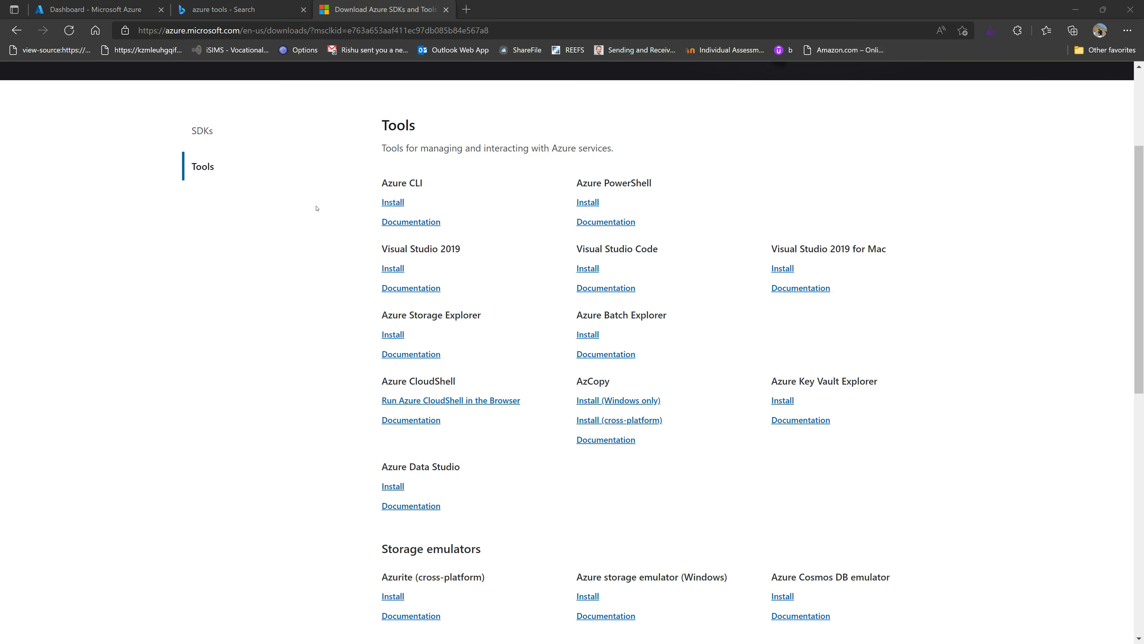
Review the Tools and SDKs sections of the Azure Downloads page, and close that tab and the azure tools search tab
{"action": "scroll", "coordinate": [317, 209], "scroll_direction": "up", "scroll_amount": 4}
{"action": "left_click_drag", "start_coordinate": [159, 170], "coordinate": [406, 151]}
{"action": "left_click", "coordinate": [406, 151]}
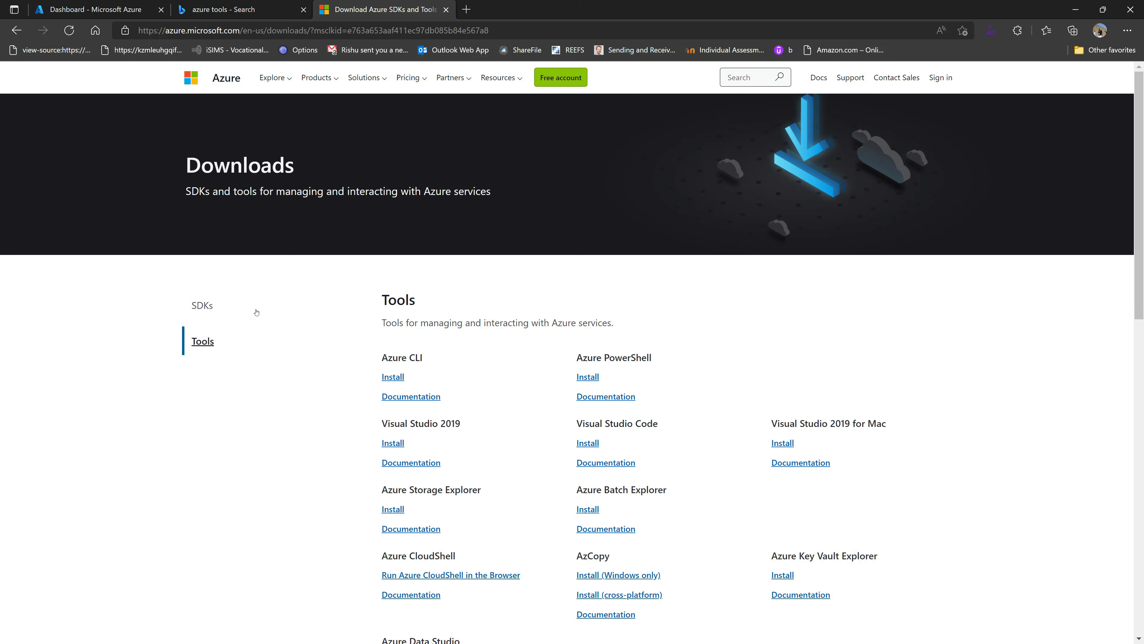
{"action": "left_click", "coordinate": [209, 310]}
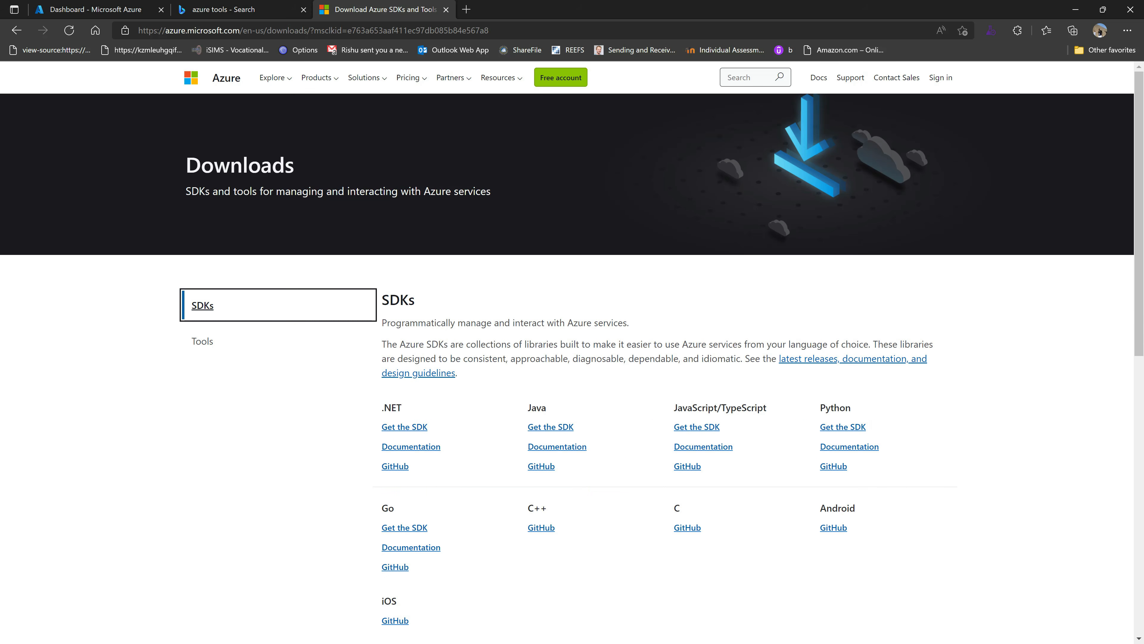
{"action": "key", "text": "ctrl+w"}
{"action": "key", "text": "ctrl+w"}
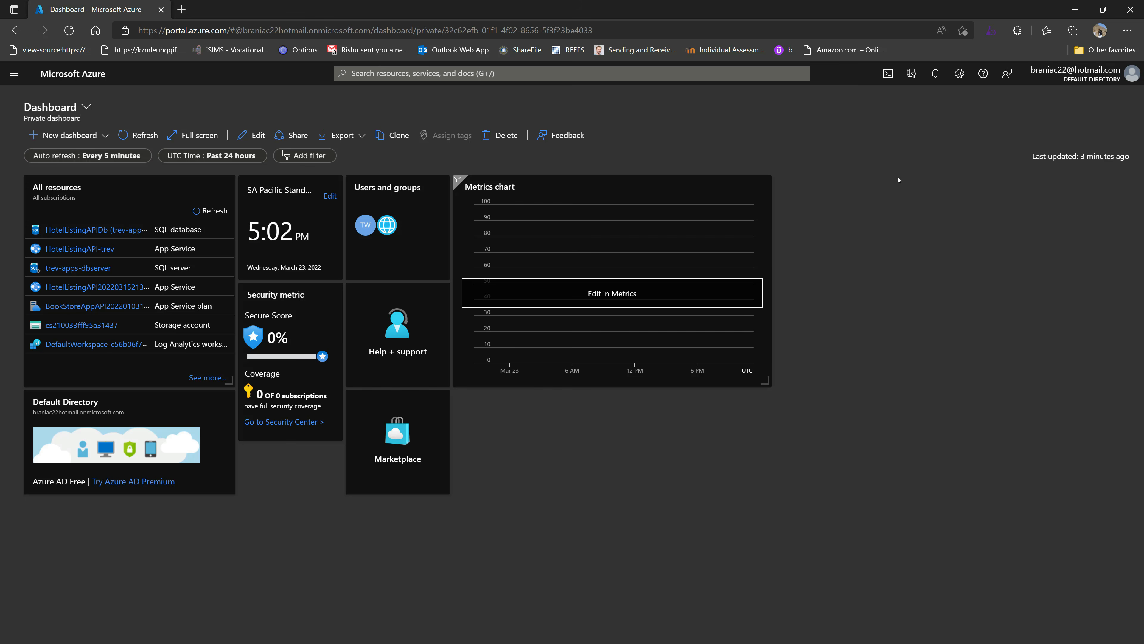
Open Cloud Shell in Bash mode from the portal dashboard and enlarge its terminal pane
{"action": "key", "text": "F12"}
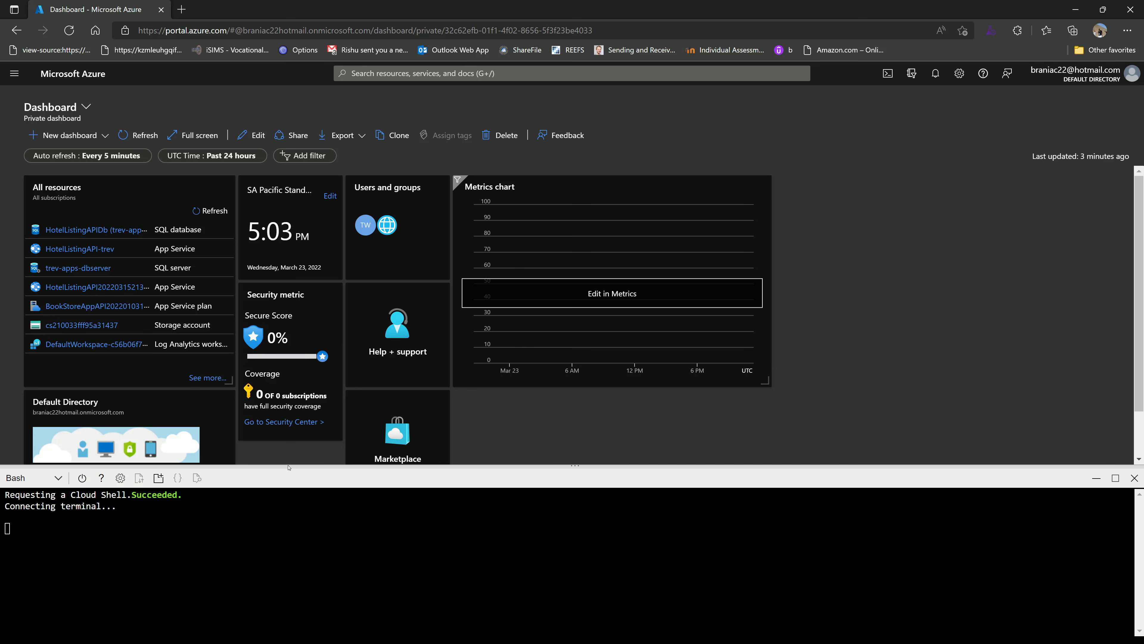
{"action": "left_click_drag", "start_coordinate": [289, 467], "coordinate": [289, 259]}
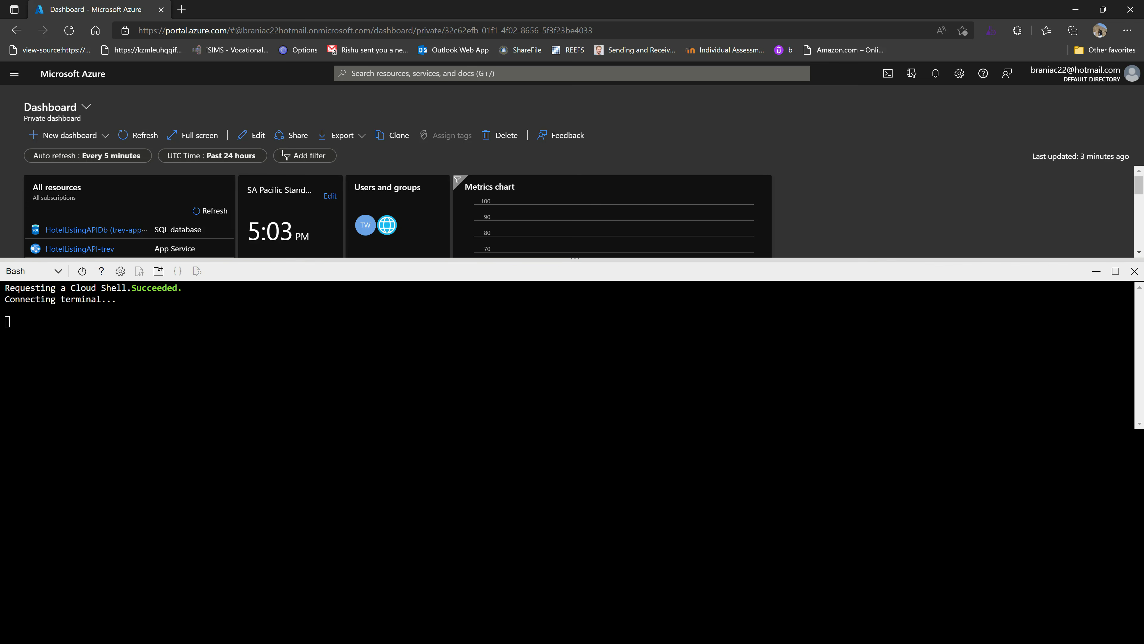
{"action": "left_click", "coordinate": [24, 272]}
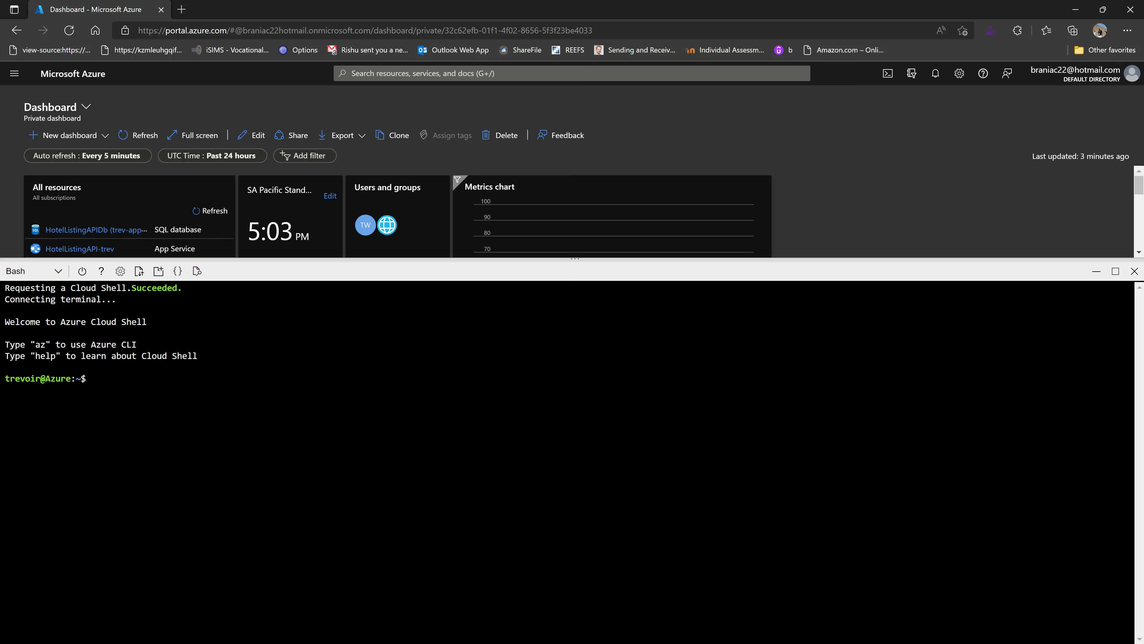
Run help and az in the Bash terminal and look through the list of Azure CLI command groups
{"action": "type", "text": "help"}
{"action": "key", "text": "Return"}
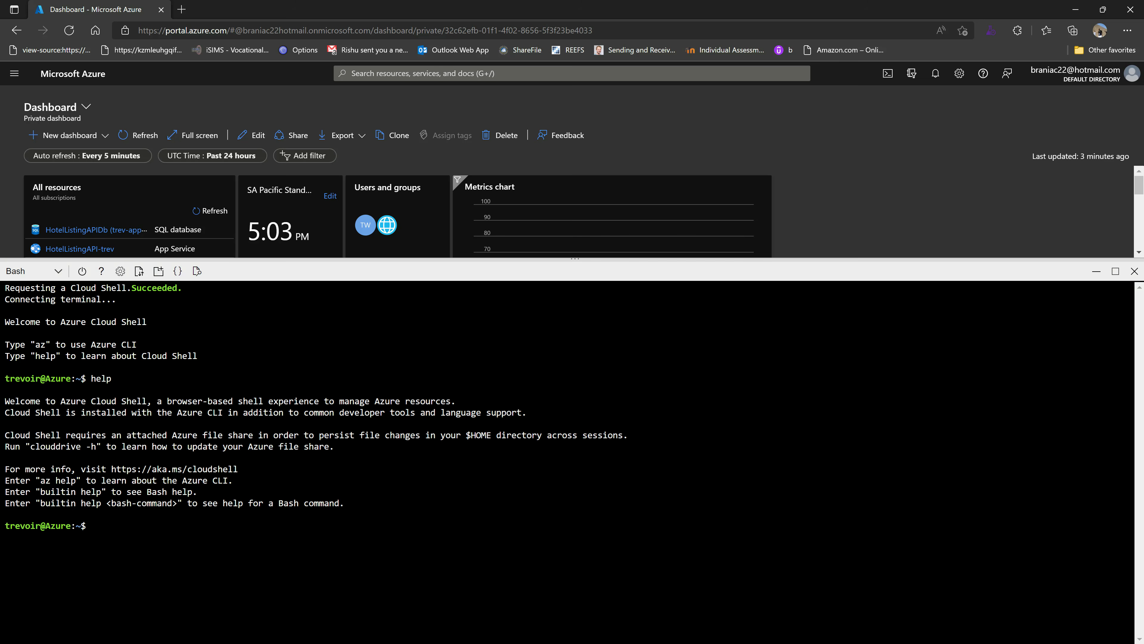
{"action": "type", "text": "az"}
{"action": "key", "text": "Return"}
{"action": "scroll", "coordinate": [266, 571], "scroll_direction": "up", "scroll_amount": 20}
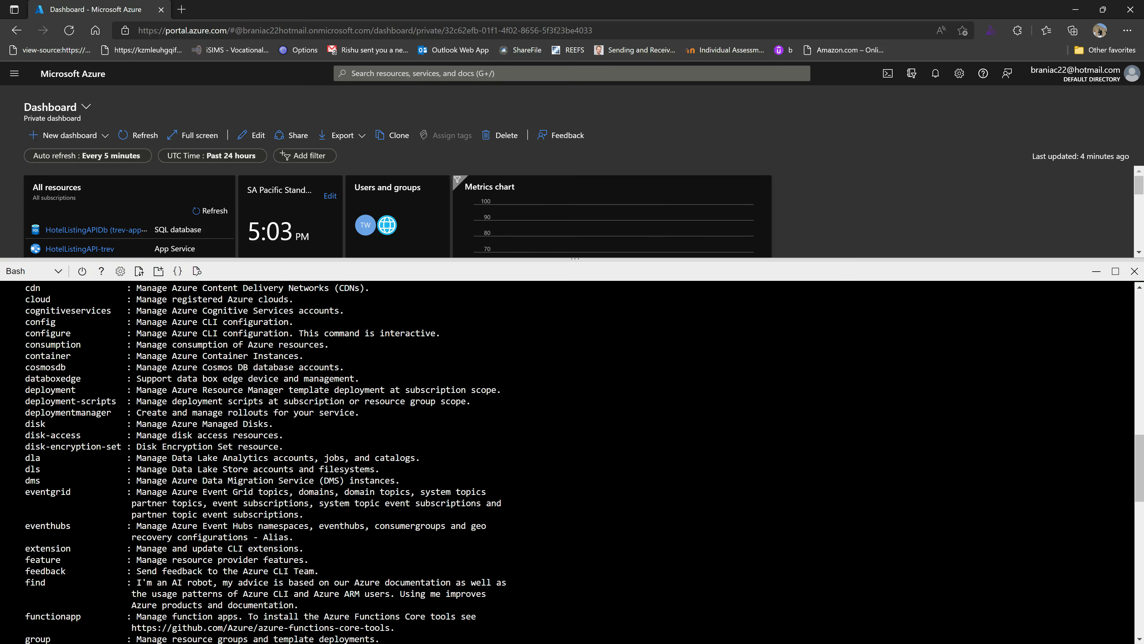
{"action": "scroll", "coordinate": [266, 571], "scroll_direction": "down", "scroll_amount": 15}
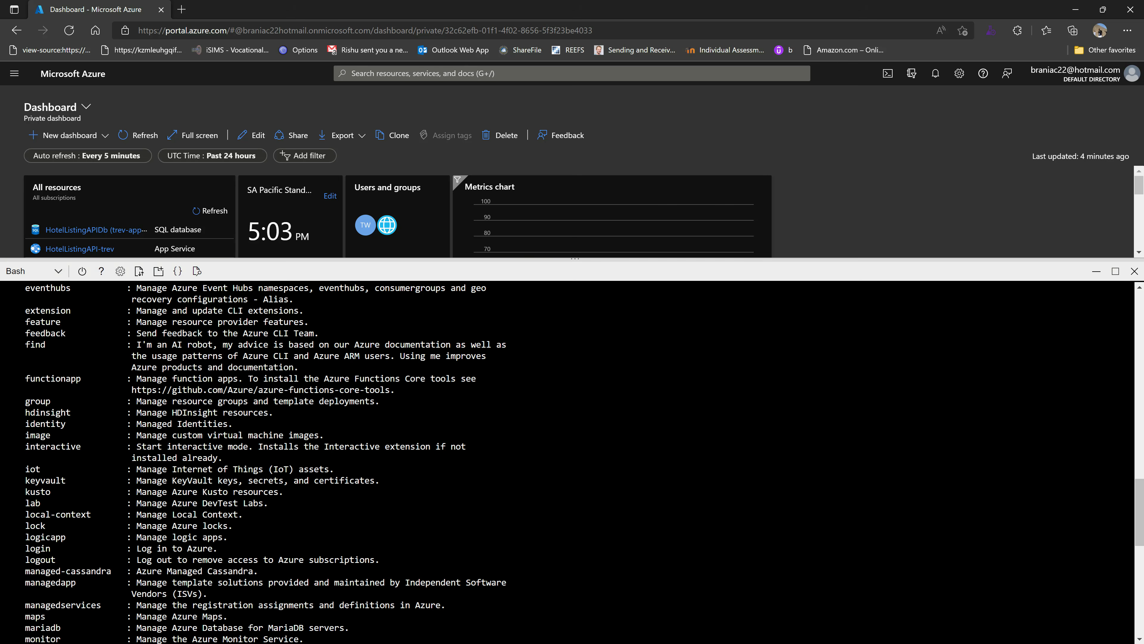
{"action": "scroll", "coordinate": [572, 460], "scroll_direction": "down", "scroll_amount": 15}
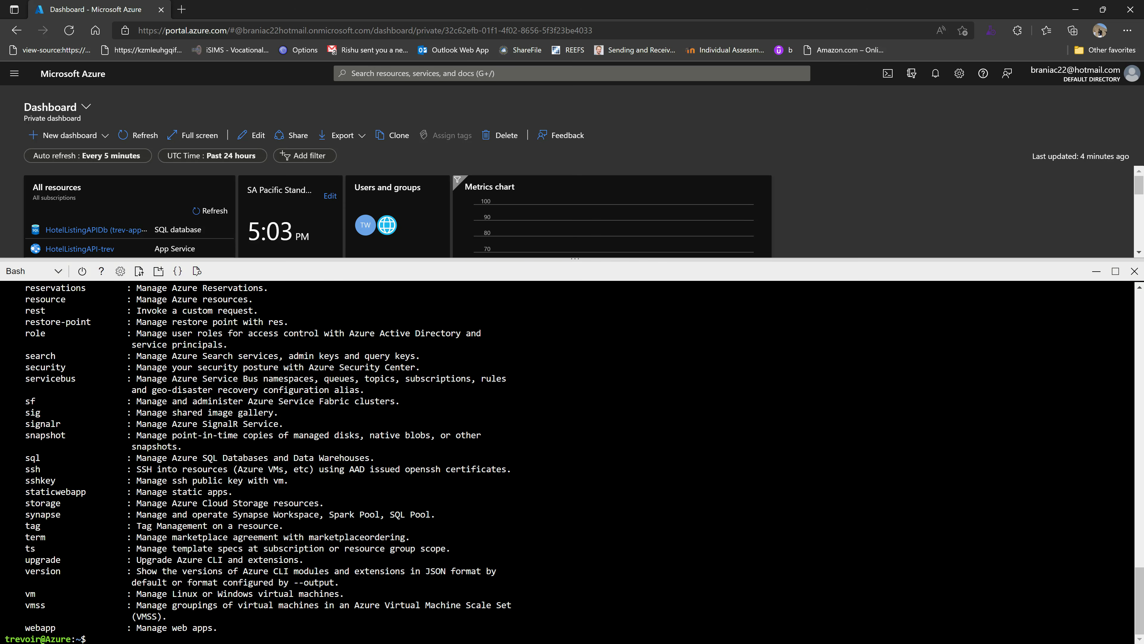
{"action": "scroll", "coordinate": [572, 460], "scroll_direction": "up", "scroll_amount": 10}
{"action": "scroll", "coordinate": [572, 460], "scroll_direction": "down", "scroll_amount": 6}
Clear the Bash terminal's output
{"action": "type", "text": "cls"}
{"action": "key", "text": "Return"}
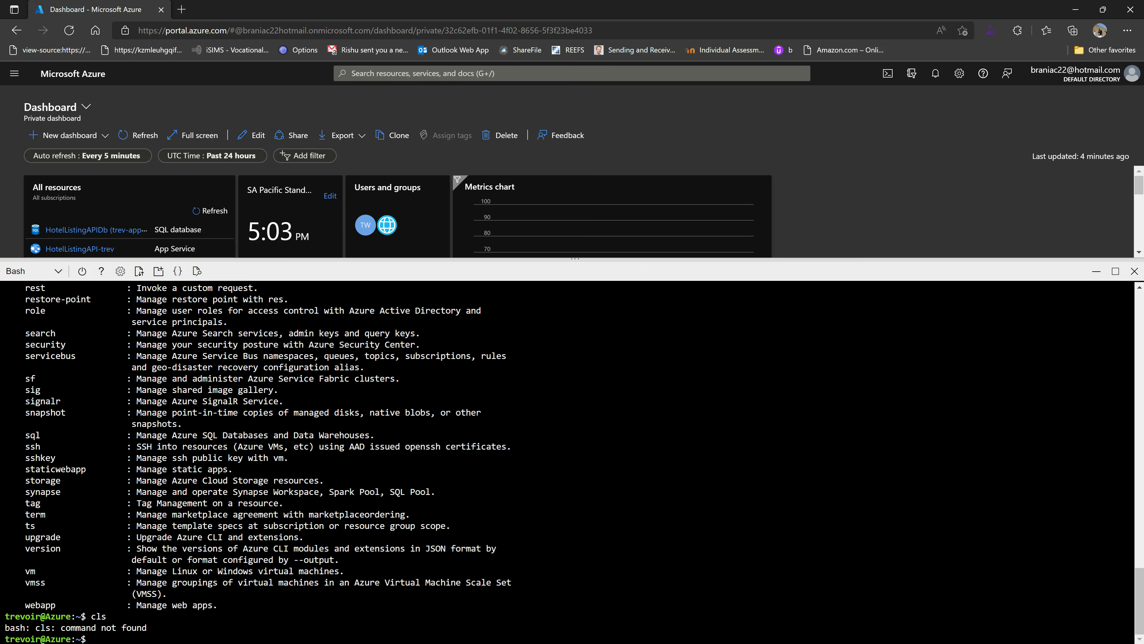
{"action": "key", "text": "ctrl+l"}
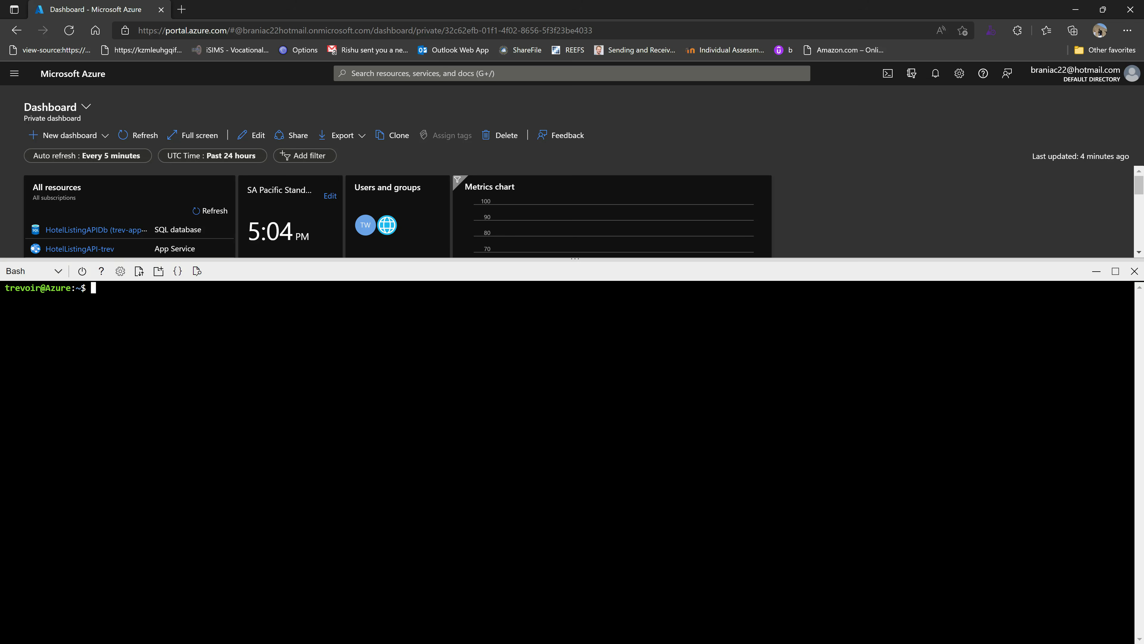
Run az group create --name test-vm-bash-rg --location eastus to create the resource group and review its JSON output
{"action": "type", "text": "az group create --name test-vm"}
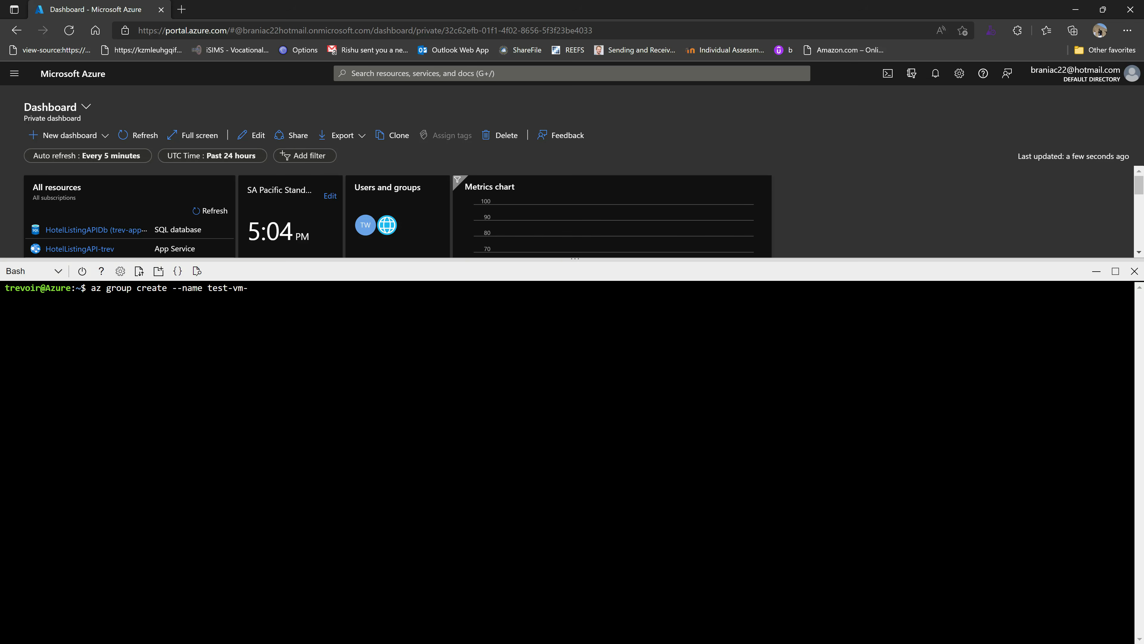
{"action": "type", "text": "-bash-rg --location eastus"}
{"action": "key", "text": "Return"}
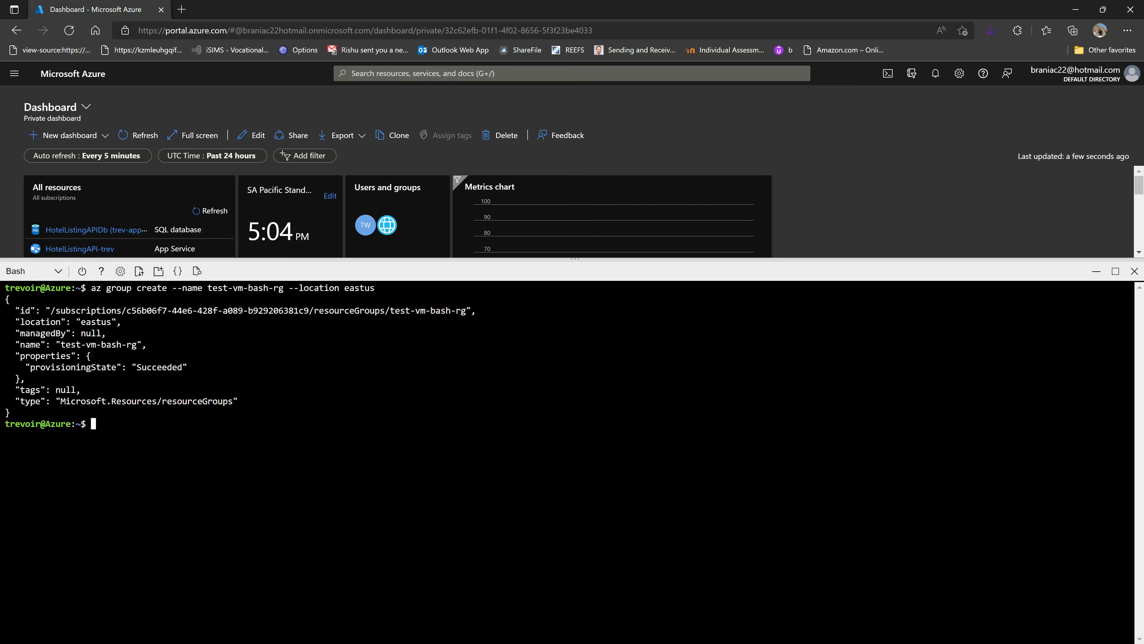
{"action": "left_click_drag", "start_coordinate": [6, 299], "coordinate": [166, 415]}
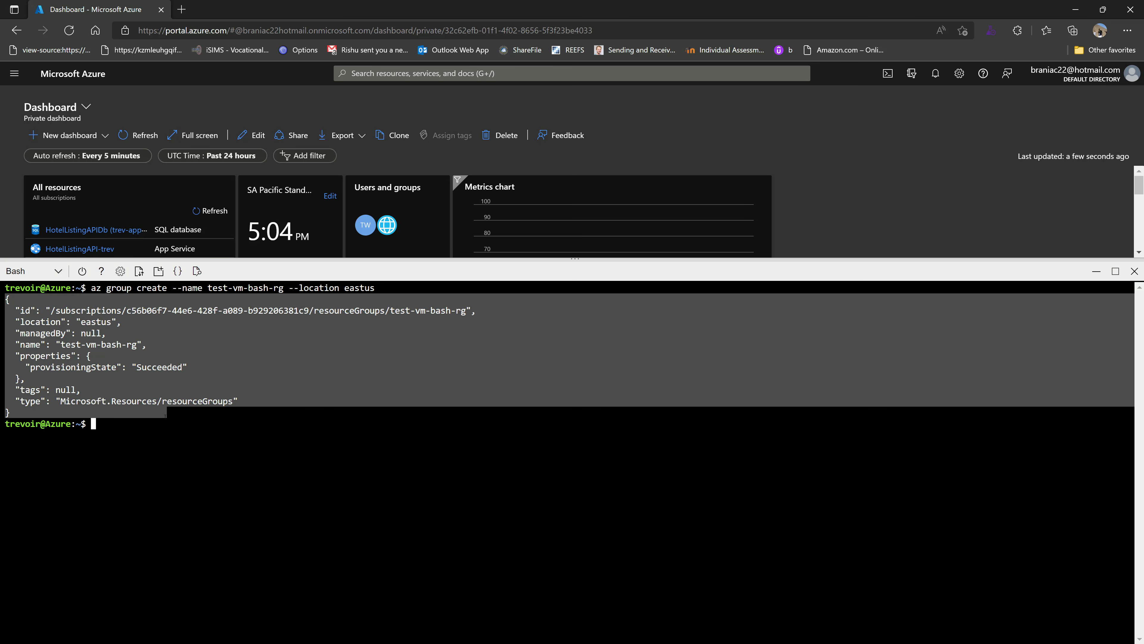
{"action": "left_click_drag", "start_coordinate": [60, 345], "coordinate": [64, 345]}
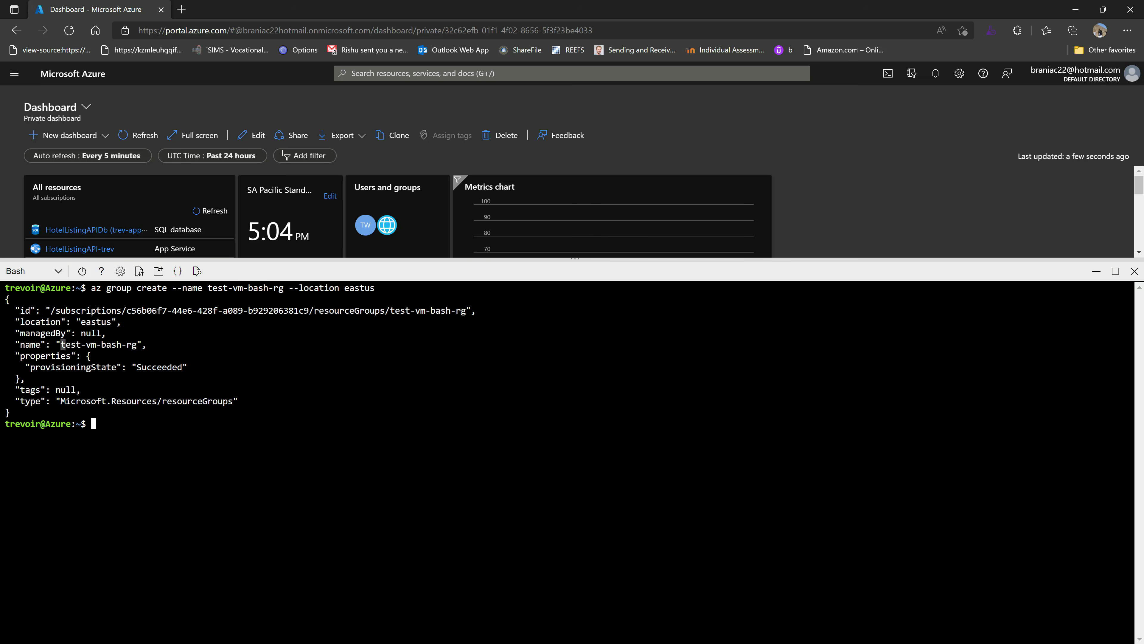
{"action": "left_click", "coordinate": [63, 344]}
Begin an az vm create command in the Bash terminal with --resource-group test-vm-bash-rg
{"action": "type", "text": "az vm create"}
{"action": "type", "text": "--"}
{"action": "key", "text": "BackSpace"}
{"action": "type", "text": "res"}
{"action": "key", "text": "Tab"}
{"action": "type", "text": "ource"}
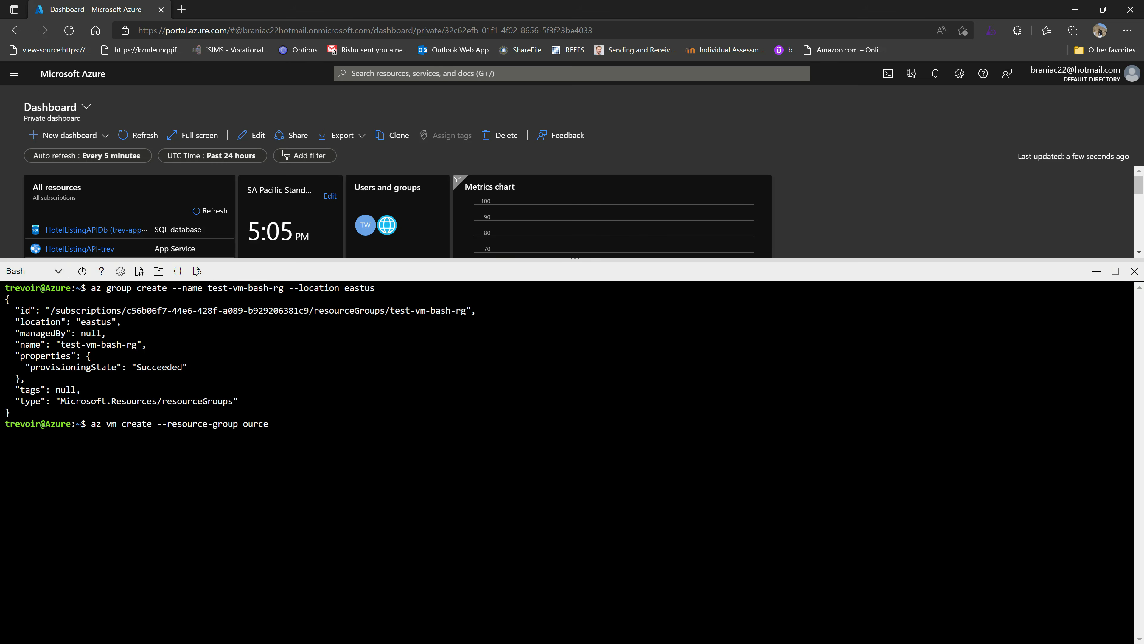
{"action": "key", "text": "BackSpace"}
{"action": "key", "text": "BackSpace"}
{"action": "key", "text": "BackSpace"}
{"action": "key", "text": "BackSpace"}
{"action": "key", "text": "BackSpace"}
{"action": "key", "text": "BackSpace"}
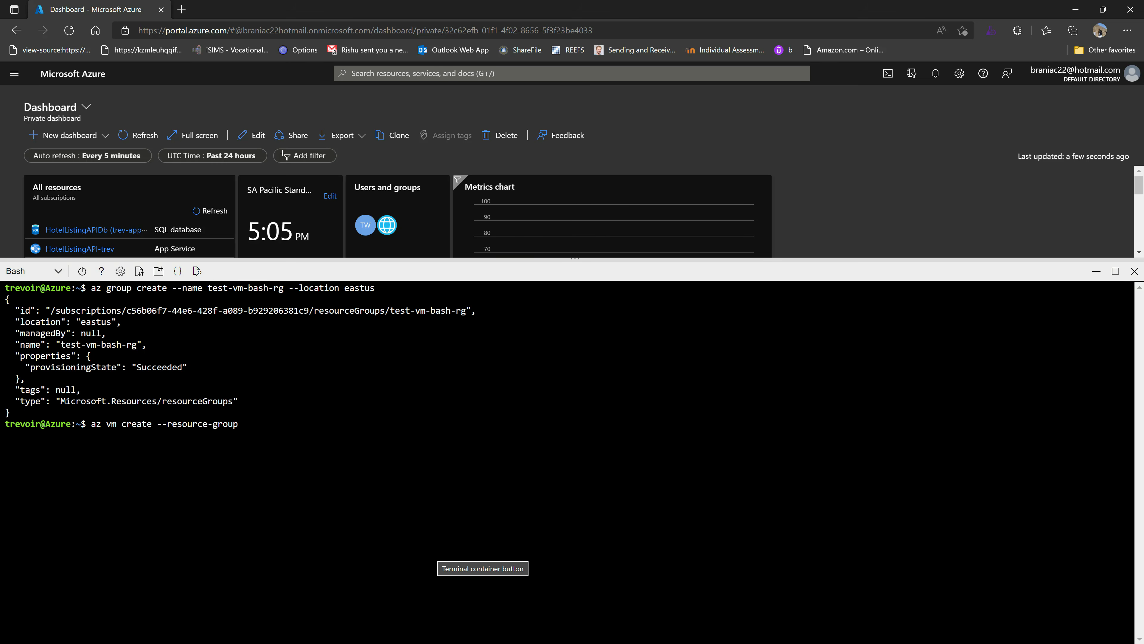
{"action": "left_click_drag", "start_coordinate": [208, 288], "coordinate": [264, 287]}
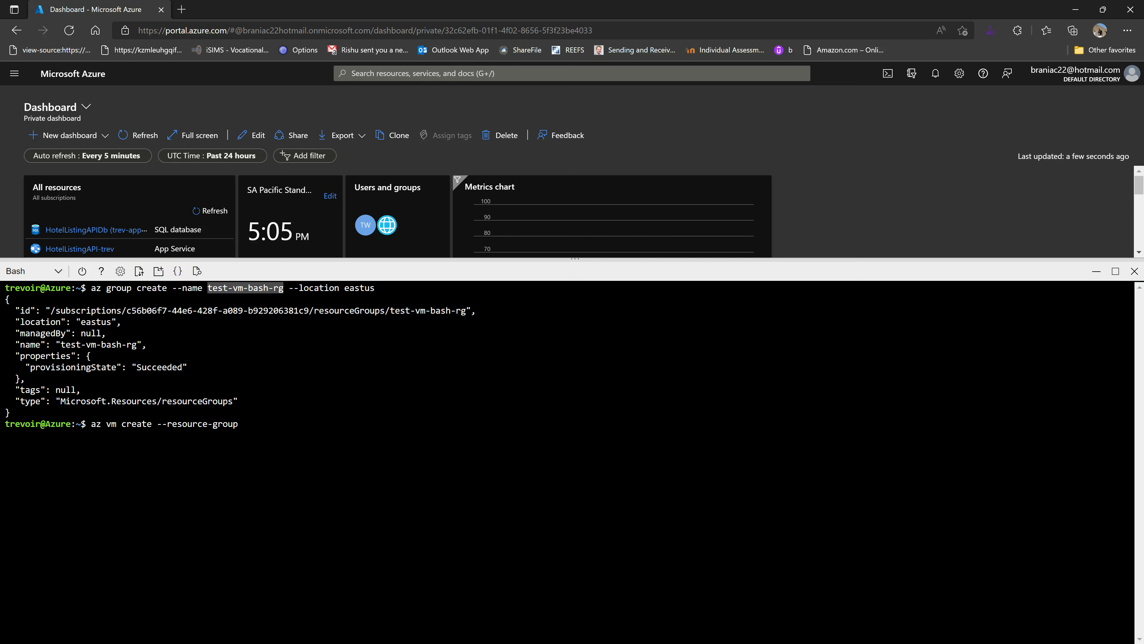
{"action": "key", "text": "ctrl+c"}
{"action": "type", "text": "test"}
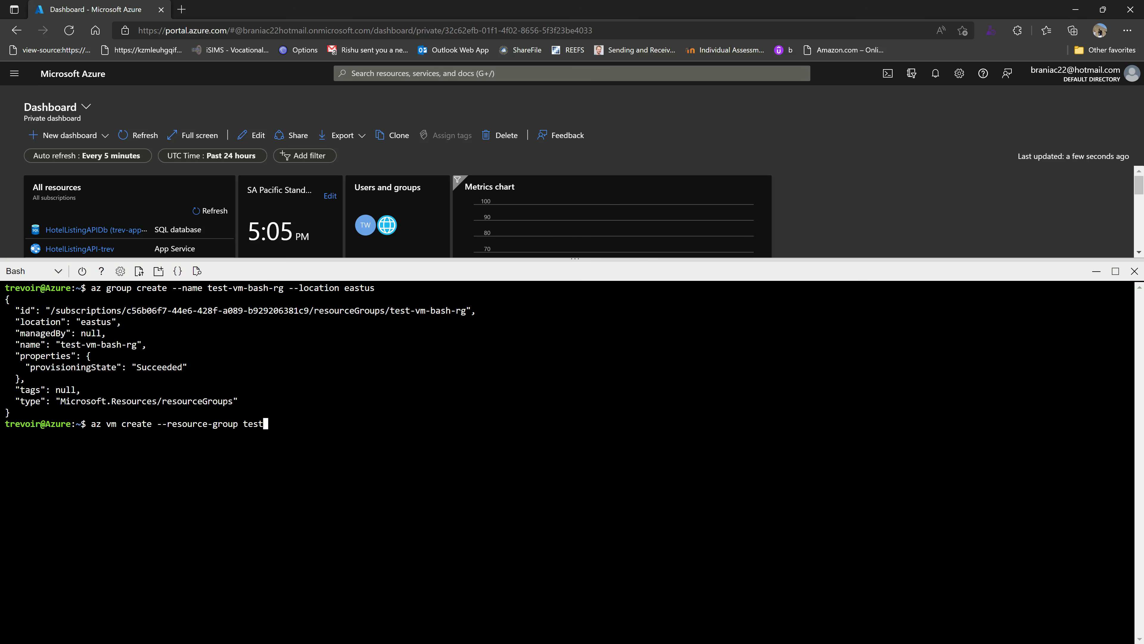
{"action": "type", "text": "-vm-bash-rg --name test-vm-b"}
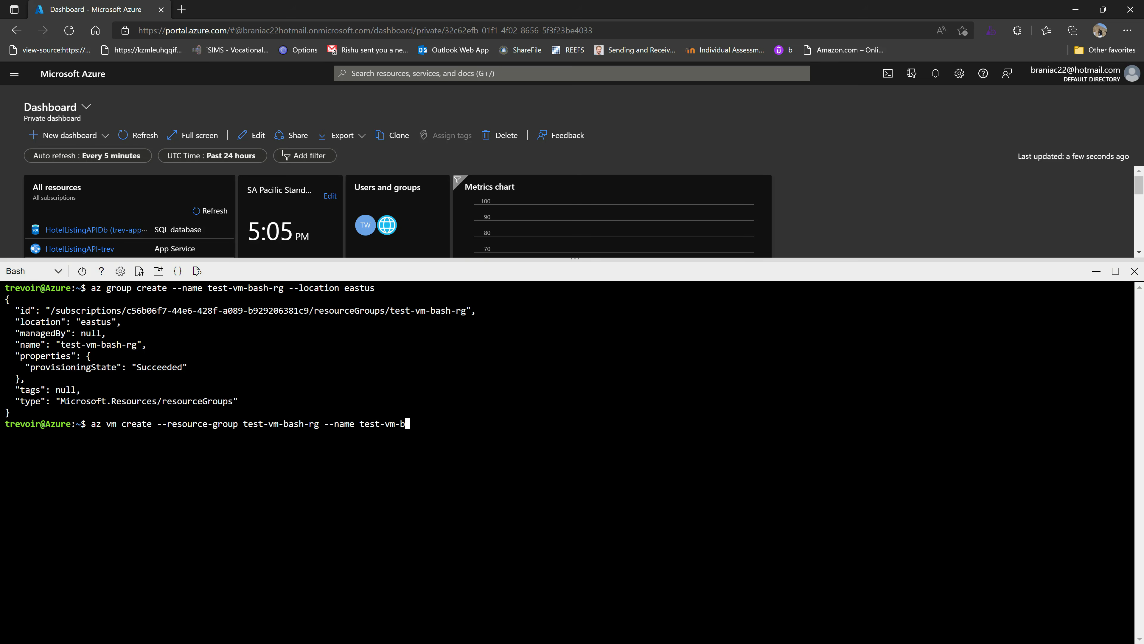
Complete the VM's --name as test-bash-vm and add --image Win2019Datacenter to the command
{"action": "key", "text": "BackSpace"}
{"action": "key", "text": "BackSpace"}
{"action": "key", "text": "BackSpace"}
{"action": "key", "text": "BackSpace"}
{"action": "type", "text": "bash-vm --image Win2019Datac"}
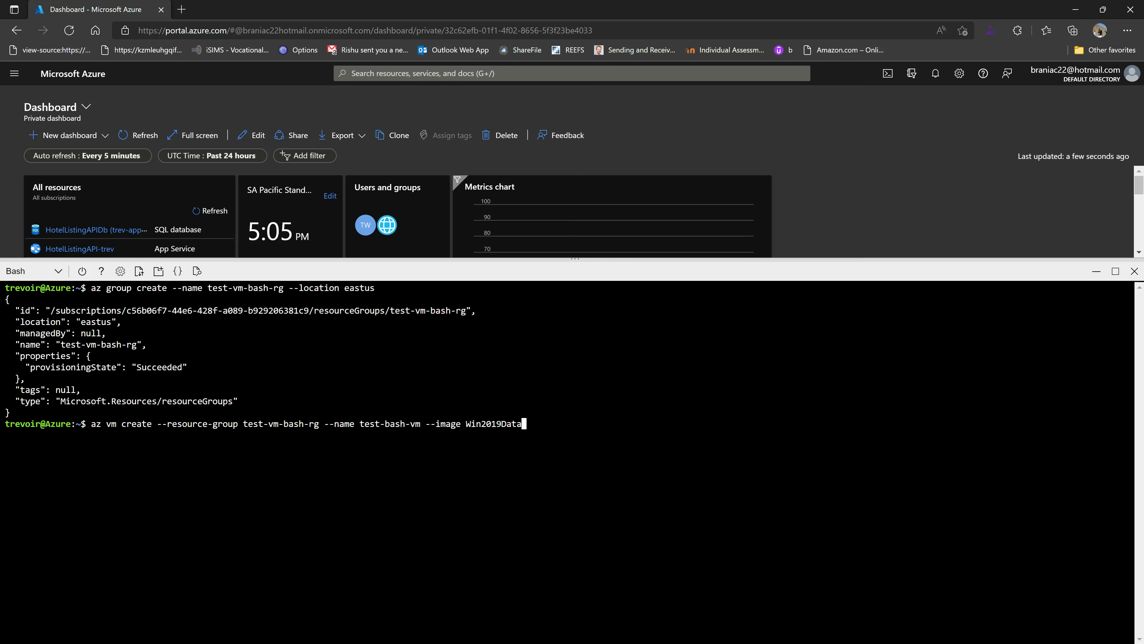
{"action": "type", "text": "enter"}
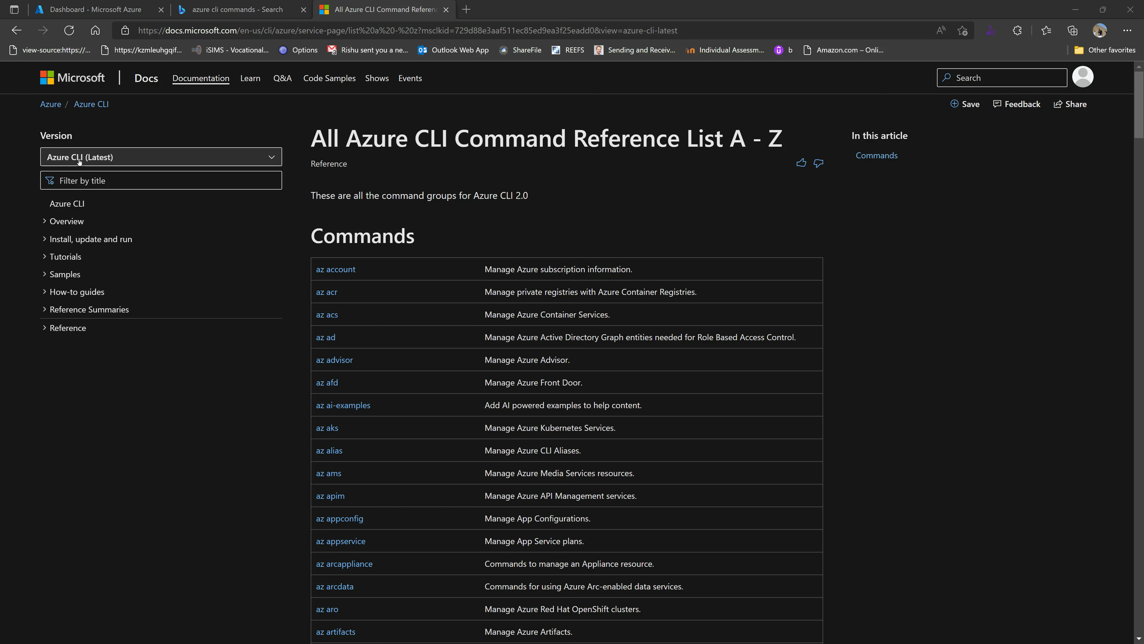
Look through the Azure CLI command reference list on Microsoft Docs and open the az resource page to its create command
{"action": "left_click_drag", "start_coordinate": [312, 137], "coordinate": [751, 138]}
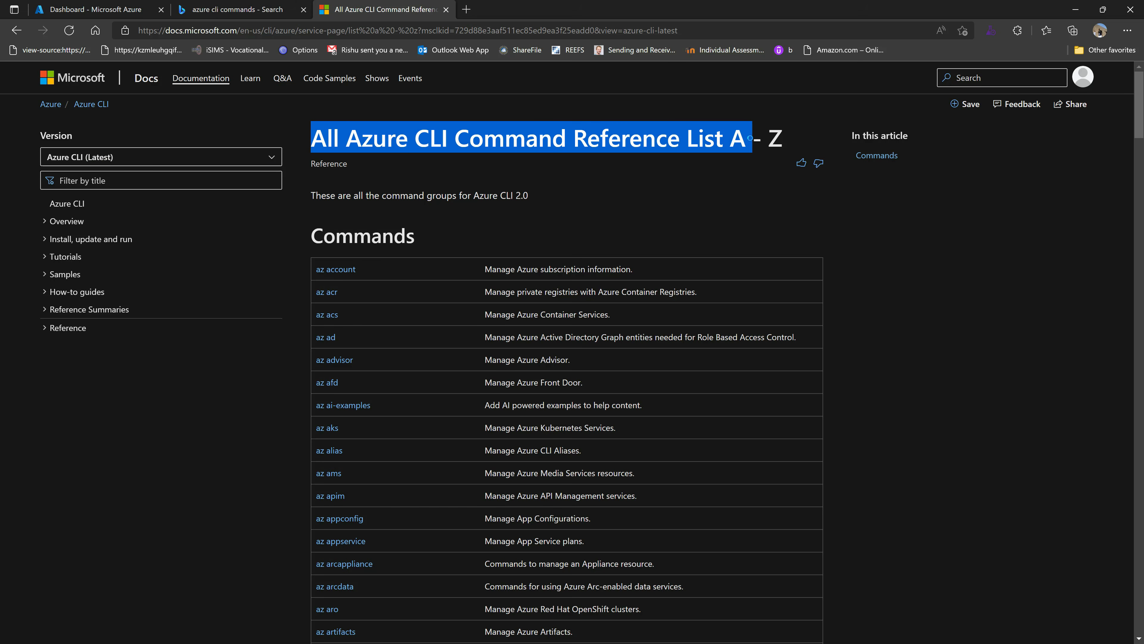
{"action": "scroll", "coordinate": [750, 137], "scroll_direction": "down", "scroll_amount": 20}
{"action": "scroll", "coordinate": [347, 379], "scroll_direction": "down", "scroll_amount": 20}
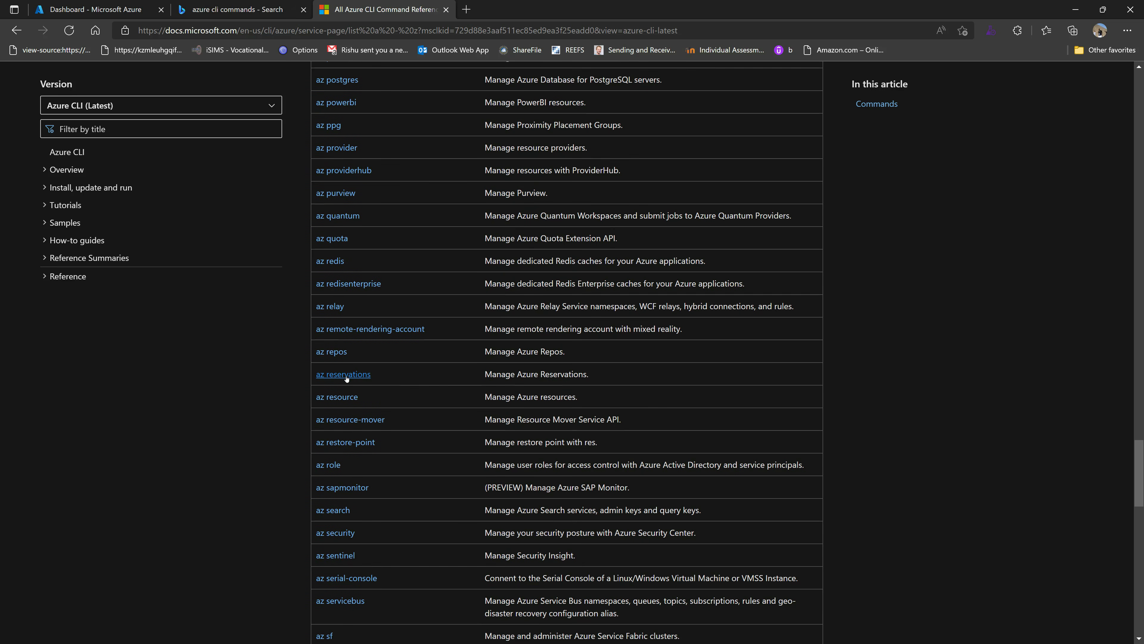
{"action": "left_click", "coordinate": [335, 399]}
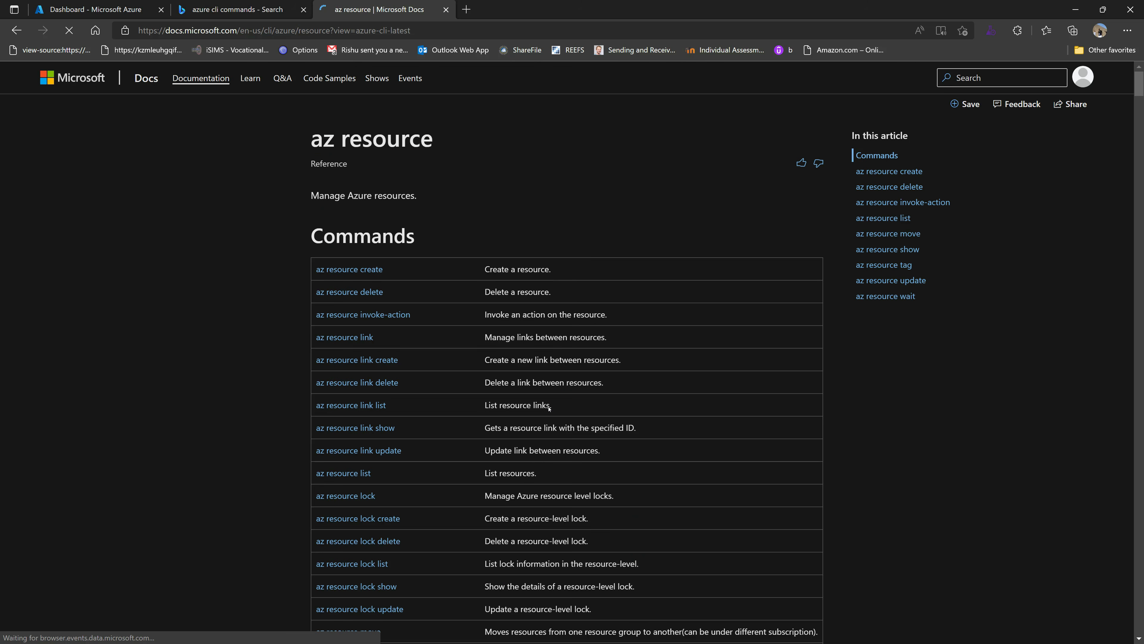
{"action": "scroll", "coordinate": [350, 475], "scroll_direction": "down", "scroll_amount": 2}
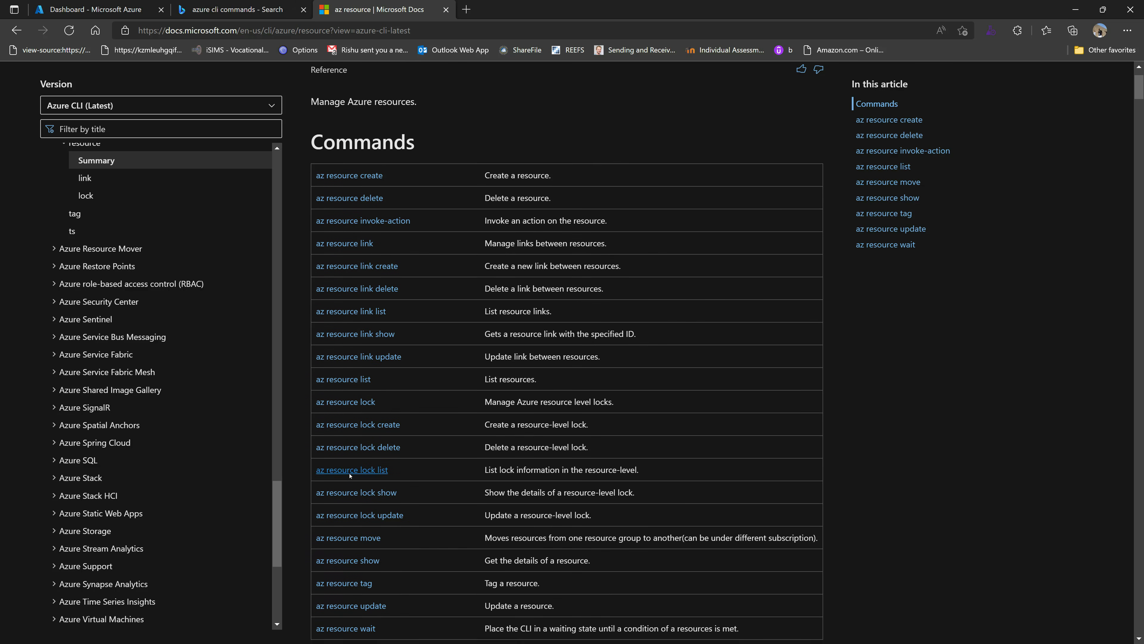
{"action": "scroll", "coordinate": [350, 475], "scroll_direction": "down", "scroll_amount": 13}
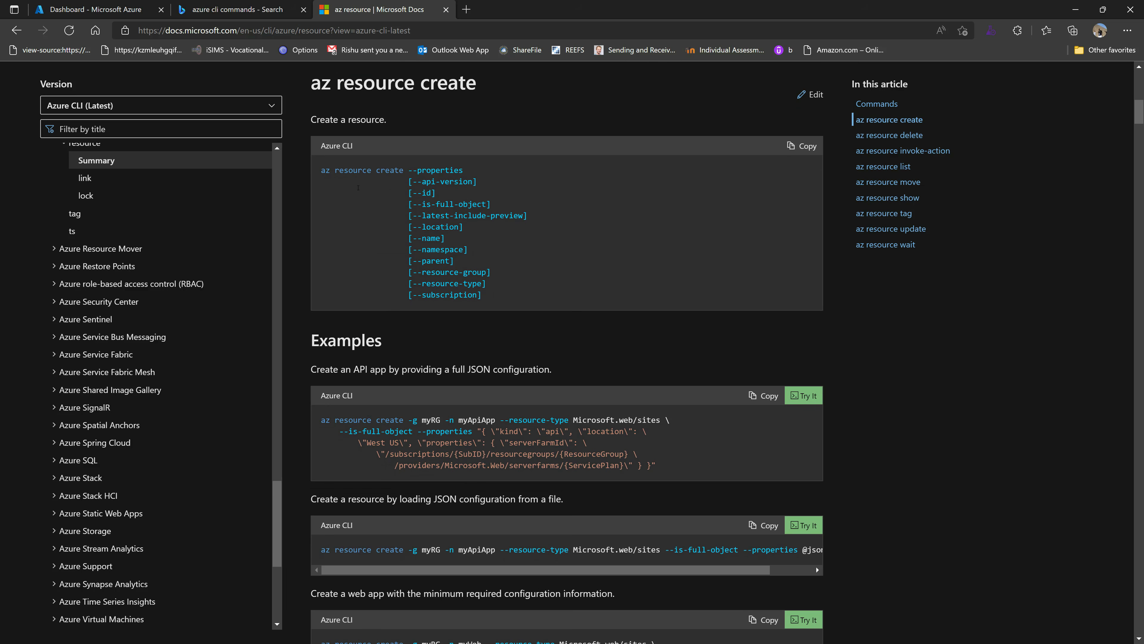
Examine the az resource create options and usage examples, and close the search results page
{"action": "left_click_drag", "start_coordinate": [321, 171], "coordinate": [615, 296]}
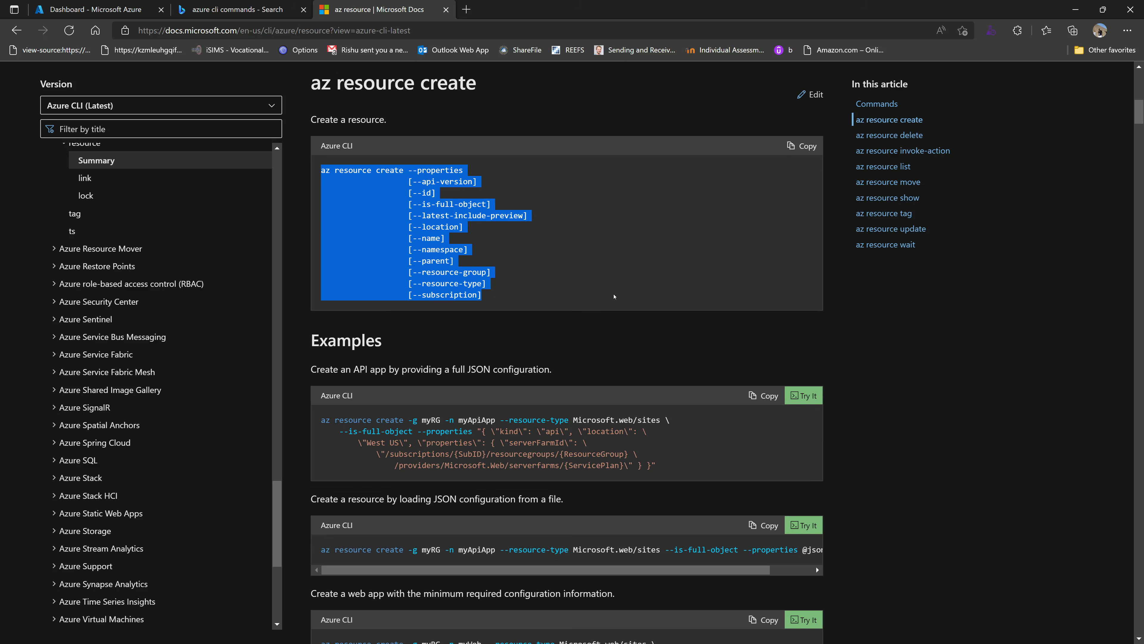
{"action": "left_click", "coordinate": [452, 215]}
{"action": "double_click", "coordinate": [451, 215]}
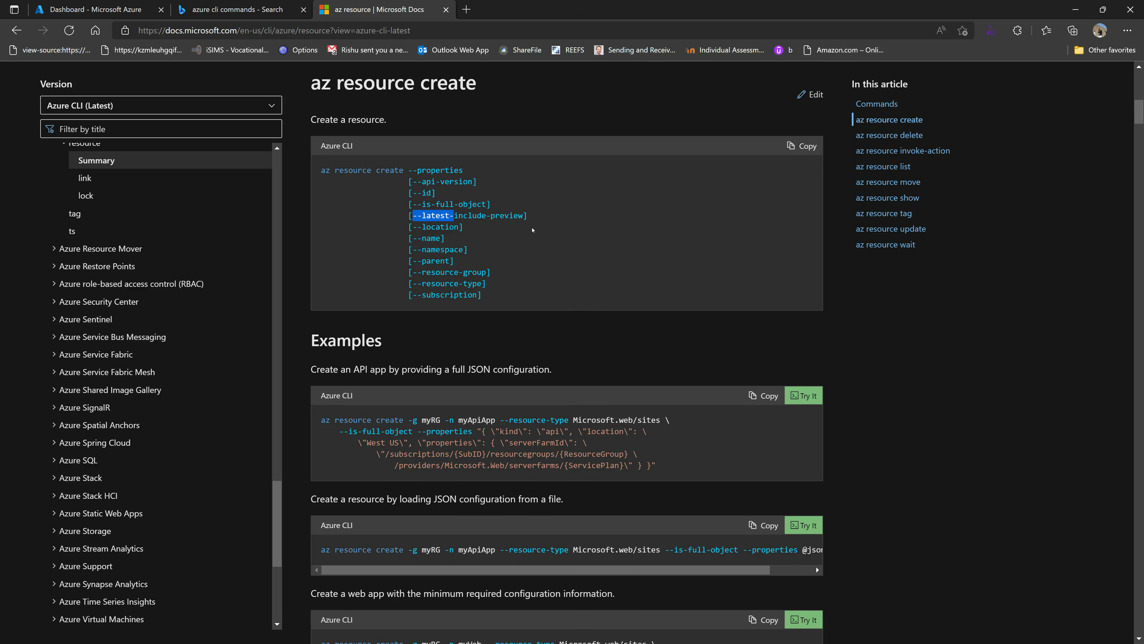
{"action": "left_click_drag", "start_coordinate": [452, 215], "coordinate": [534, 230]}
{"action": "left_click", "coordinate": [569, 277]}
{"action": "scroll", "coordinate": [603, 493], "scroll_direction": "down", "scroll_amount": 2}
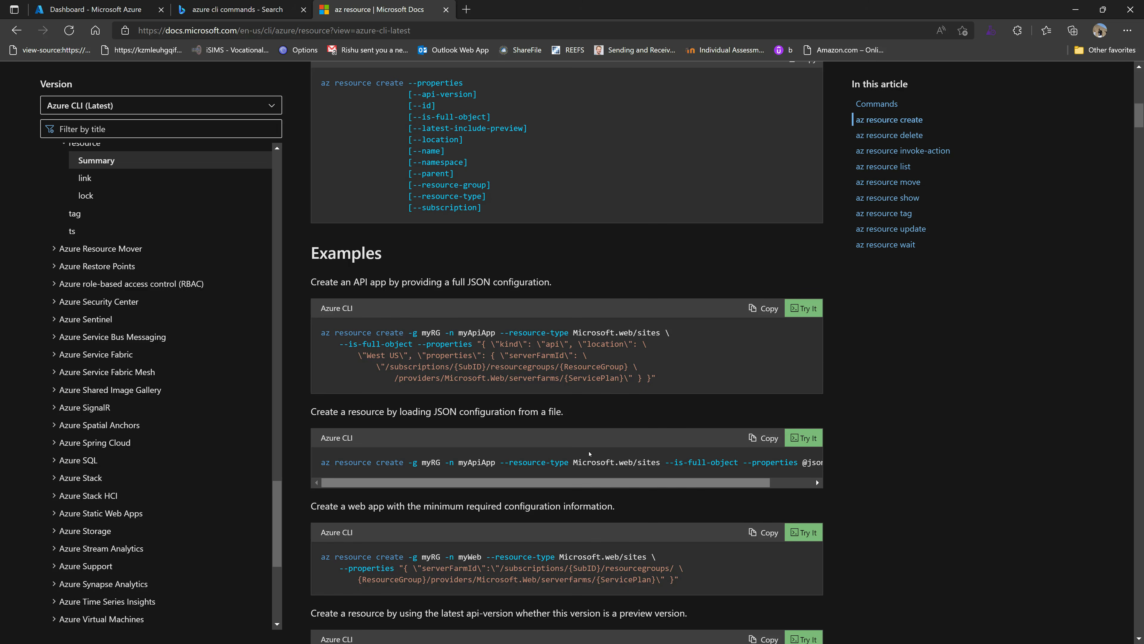
{"action": "middle_click", "coordinate": [234, 14]}
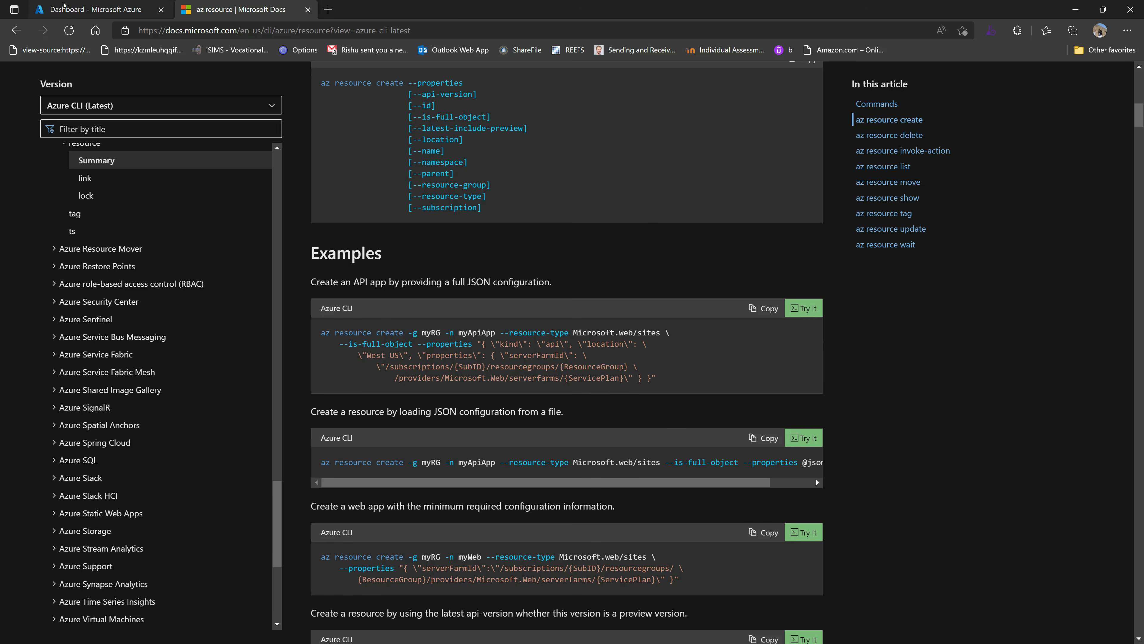
Return to the Azure portal and add --public-ip-sku Standard to the az vm create command
{"action": "left_click", "coordinate": [94, 9]}
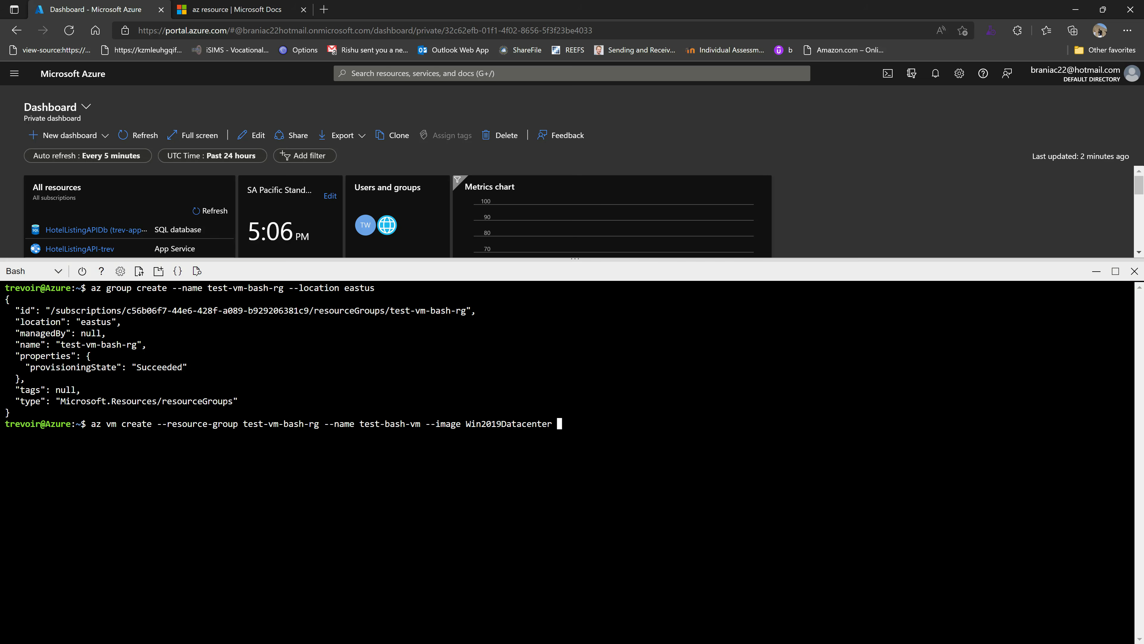
{"action": "type", "text": "--public-ip-sku STandard"}
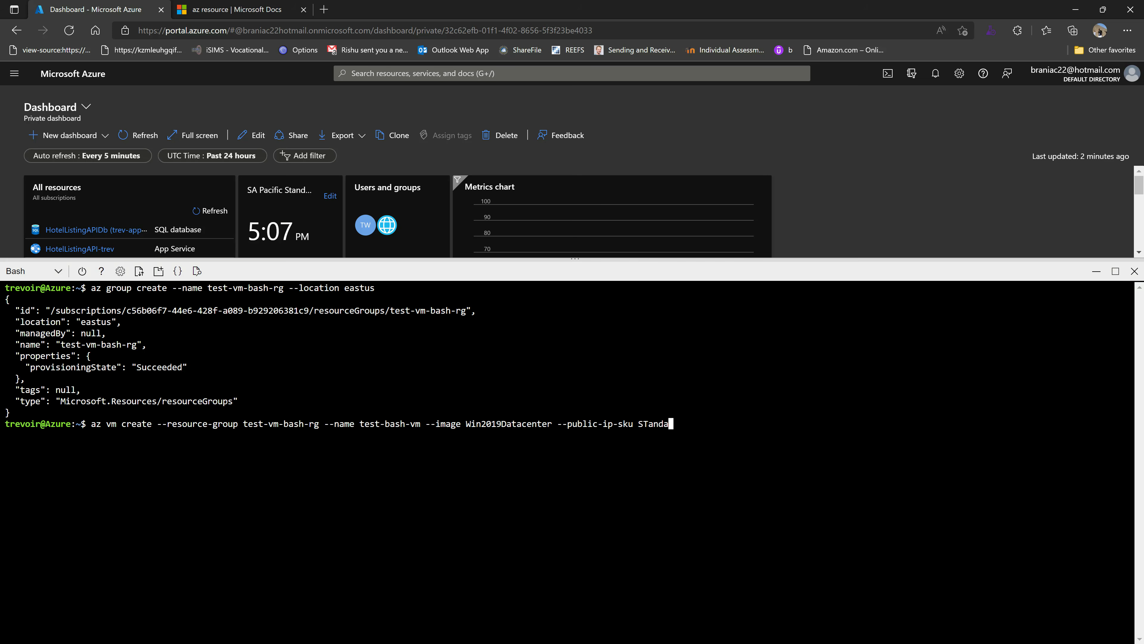
{"action": "key", "text": "Left"}
{"action": "key", "text": "Left"}
{"action": "key", "text": "Left"}
{"action": "key", "text": "Left"}
{"action": "key", "text": "Left"}
{"action": "key", "text": "Left"}
{"action": "key", "text": "Left"}
{"action": "key", "text": "Right"}
{"action": "key", "text": "Right"}
{"action": "key", "text": "Right"}
{"action": "key", "text": "Right"}
{"action": "key", "text": "Right"}
{"action": "key", "text": "Right"}
{"action": "key", "text": "Right"}
Add --admin-username with the administrator's username, run the az vm create command, and enter and confirm the admin password
{"action": "type", "text": "--admin-username trevoir"}
{"action": "key", "text": "Return"}
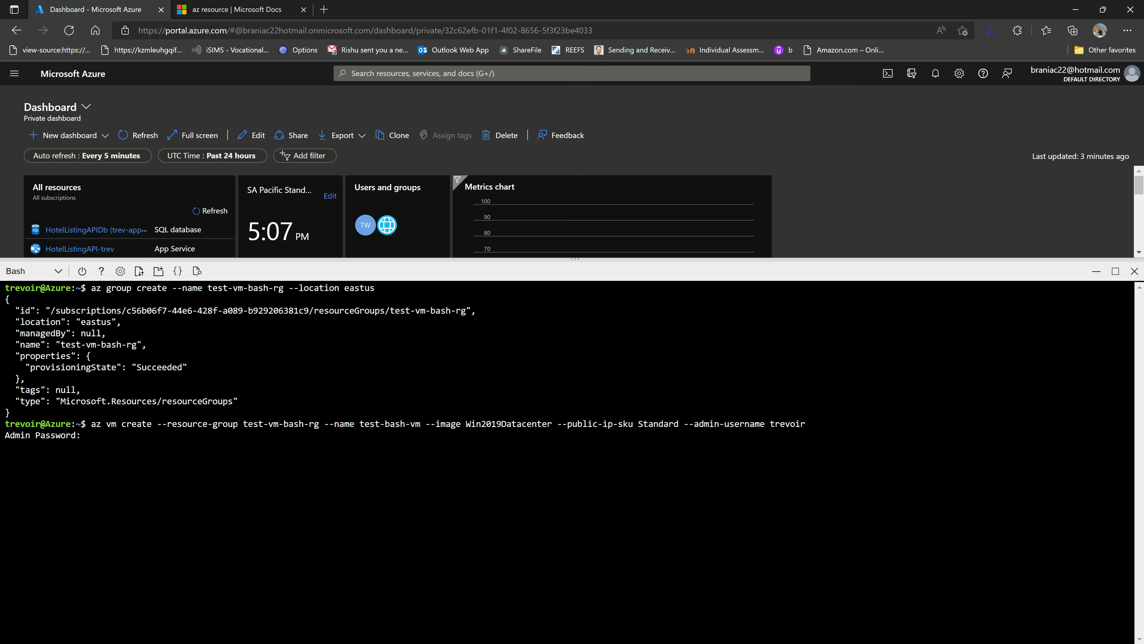
{"action": "key", "text": "Return"}
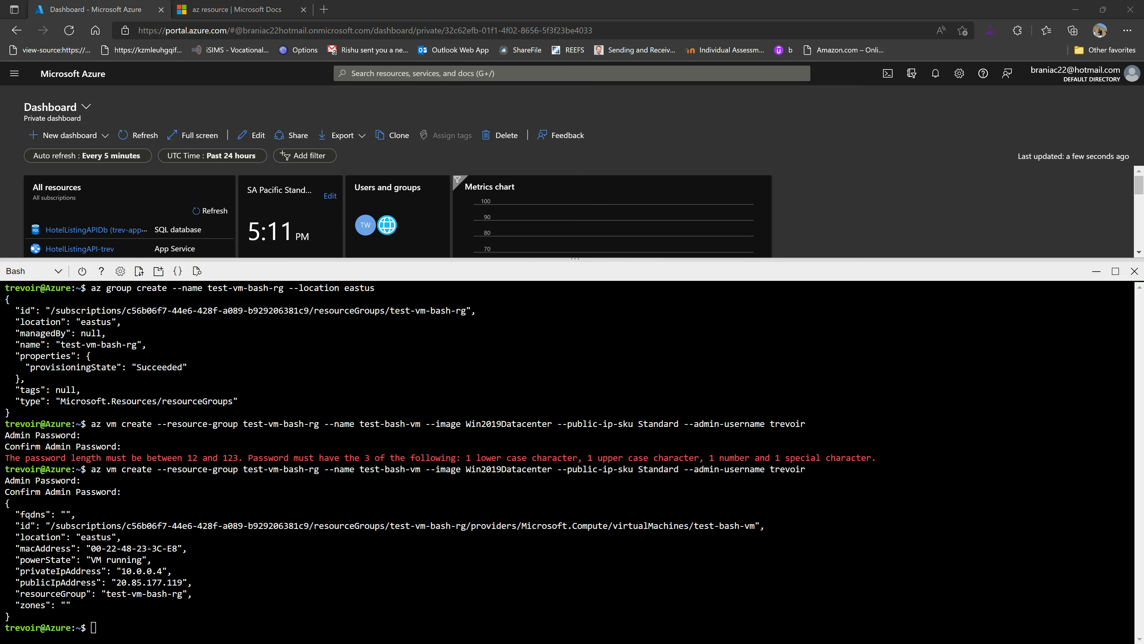
Review the JSON output for the new VM and open the portal's All resources page
{"action": "left_click_drag", "start_coordinate": [5, 489], "coordinate": [166, 616]}
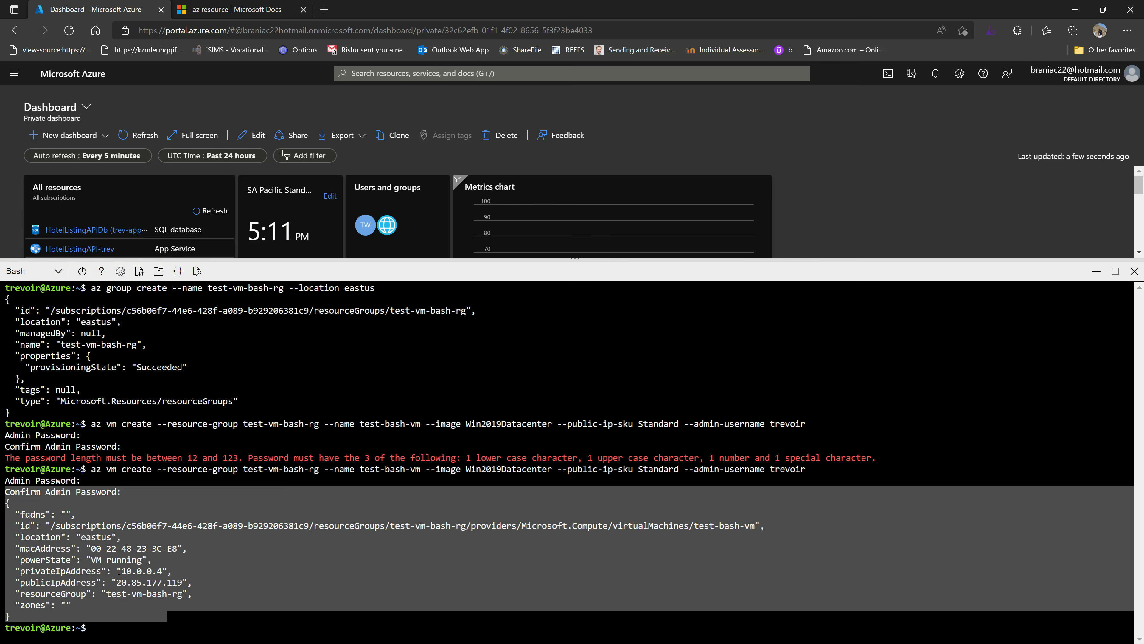
{"action": "left_click", "coordinate": [166, 617]}
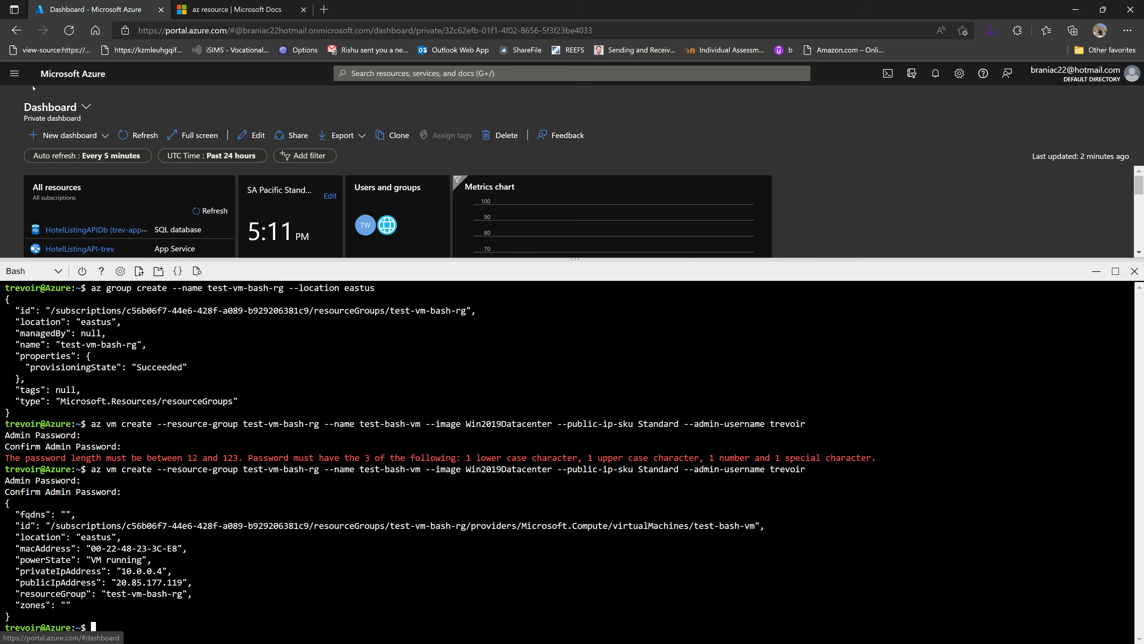
{"action": "left_click", "coordinate": [14, 73]}
{"action": "left_click", "coordinate": [31, 153]}
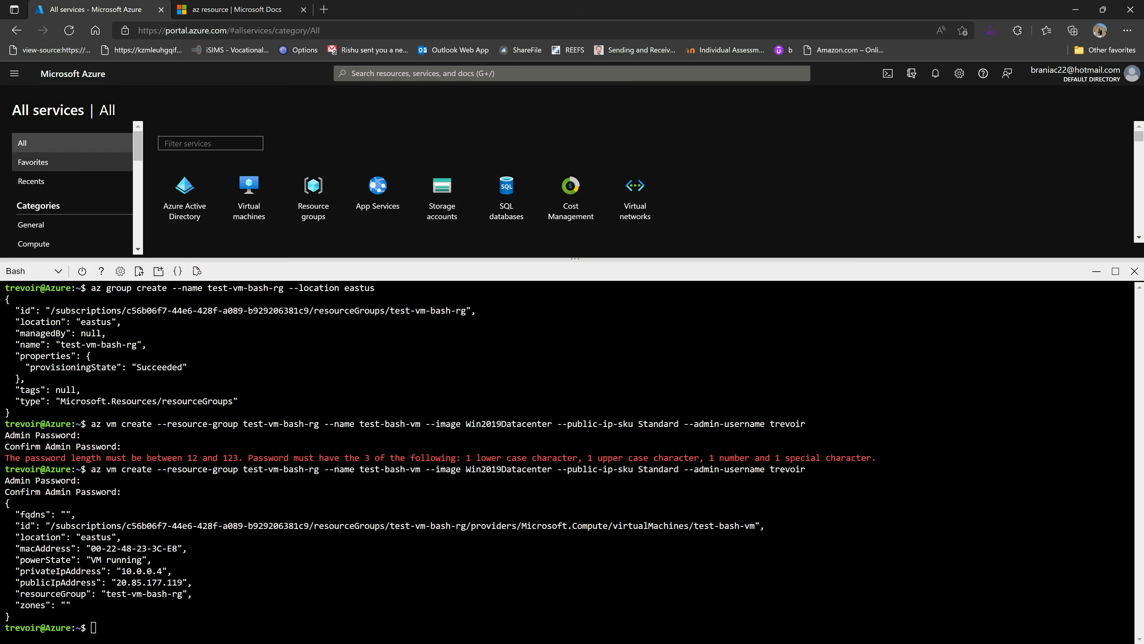
{"action": "left_click", "coordinate": [15, 73]}
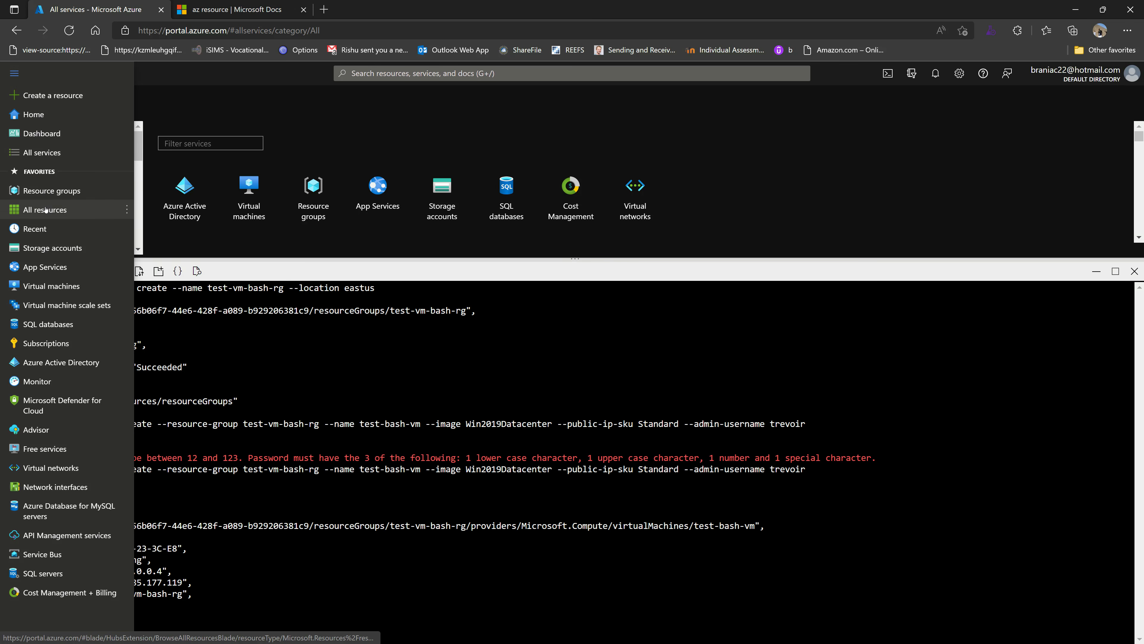
{"action": "mouse_move", "coordinate": [46, 211]}
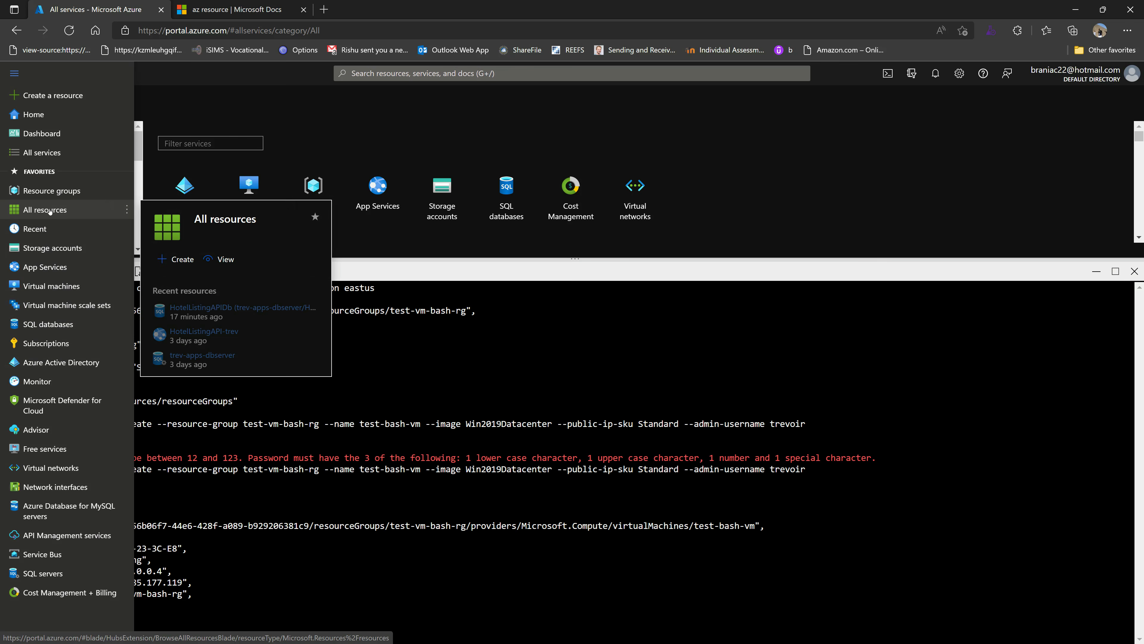
{"action": "left_click", "coordinate": [47, 210]}
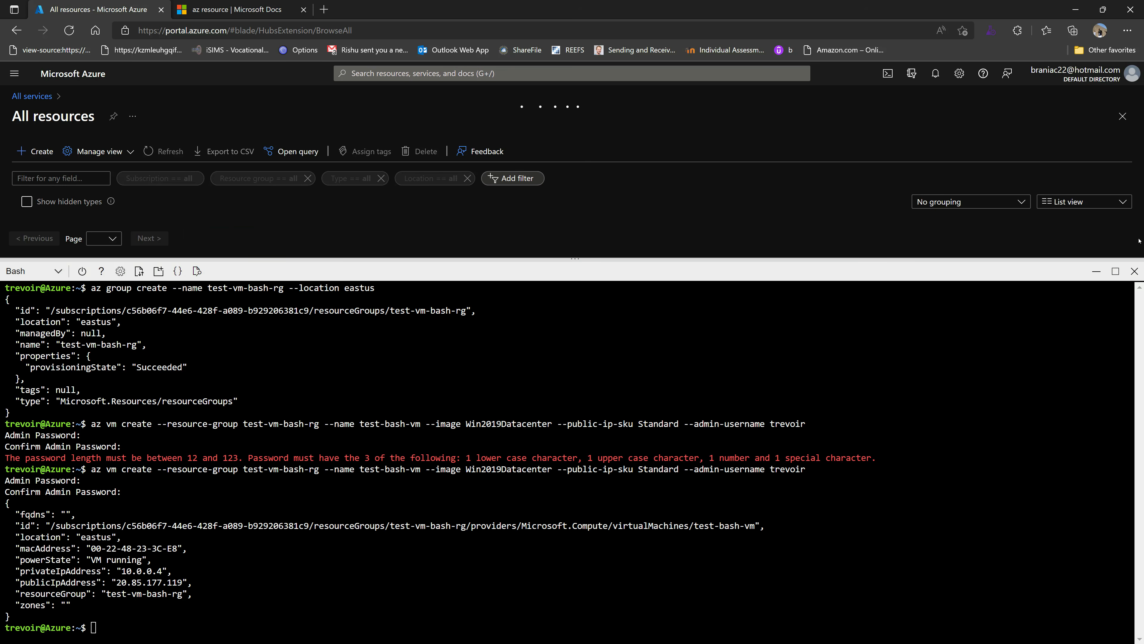
{"action": "left_click", "coordinate": [1134, 270]}
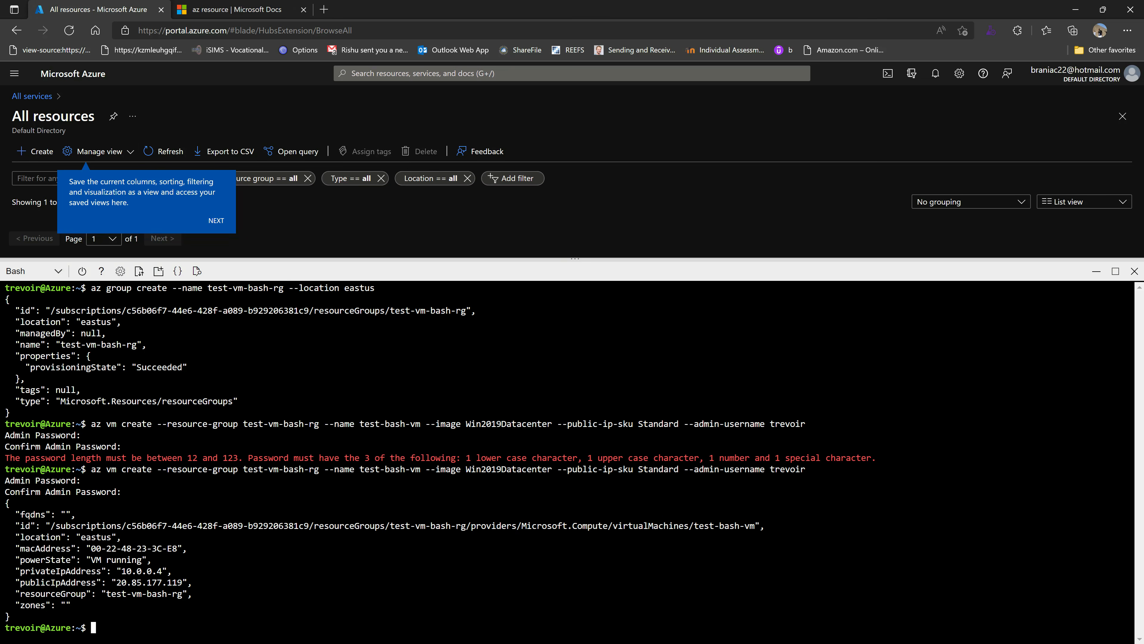
Begin an az vm open-port command with --port 80 in the Bash terminal
{"action": "type", "text": "az vm"}
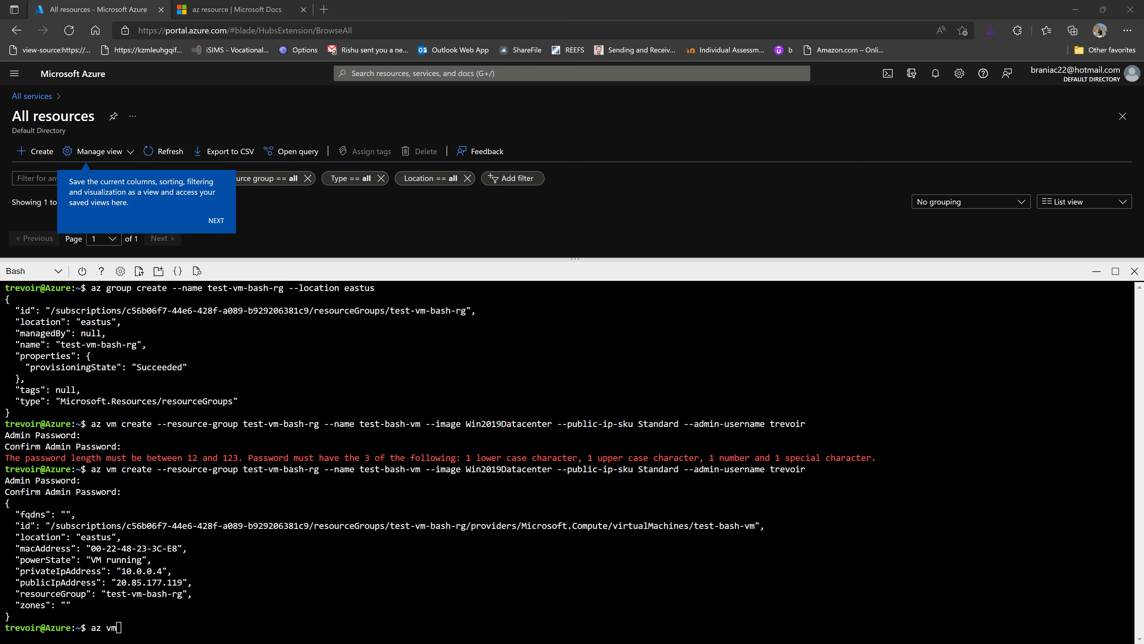
{"action": "key", "text": "alt+Tab"}
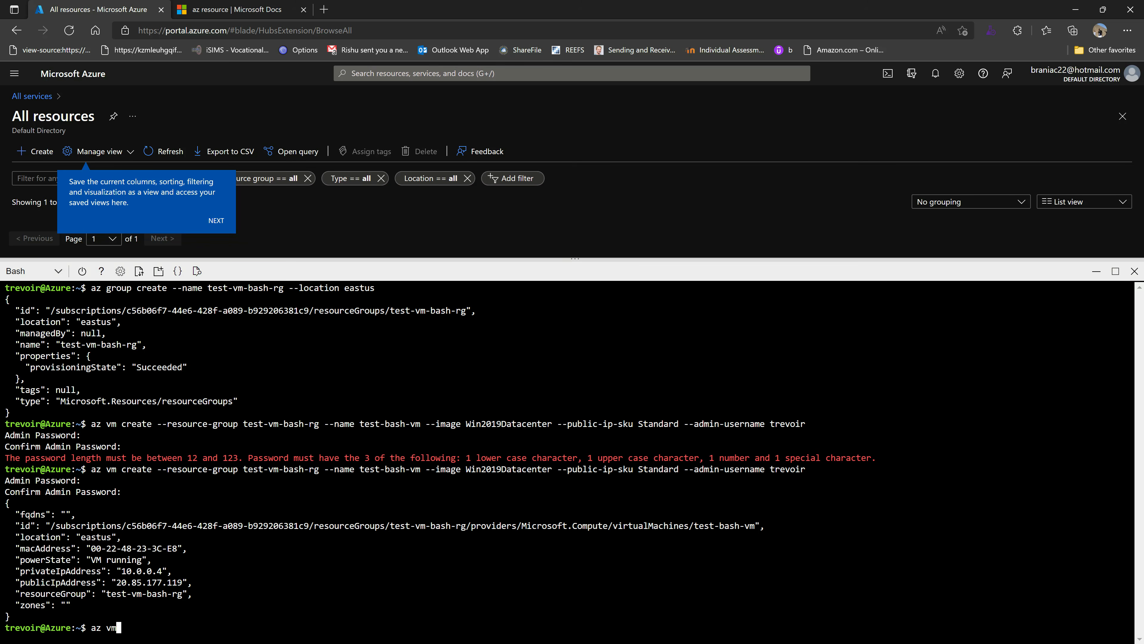
{"action": "type", "text": "open-port --port 80"}
{"action": "left_click_drag", "start_coordinate": [174, 628], "coordinate": [218, 628]}
{"action": "key", "text": "ctrl+c"}
Add the --resource-group and --name options to the az vm open-port command
{"action": "type", "text": "--resoiurc"}
{"action": "key", "text": "Left"}
{"action": "key", "text": "Left"}
{"action": "key", "text": "Left"}
{"action": "key", "text": "BackSpace"}
{"action": "key", "text": "Right"}
{"action": "key", "text": "Right"}
{"action": "key", "text": "Right"}
{"action": "type", "text": "e-group"}
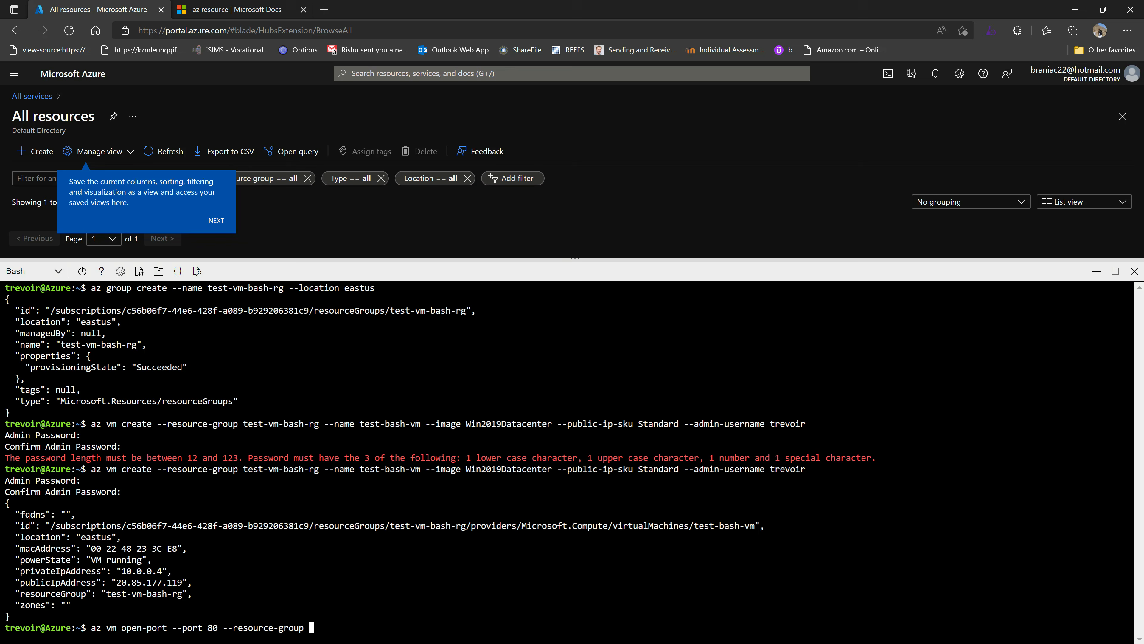
{"action": "type", "text": "--name"}
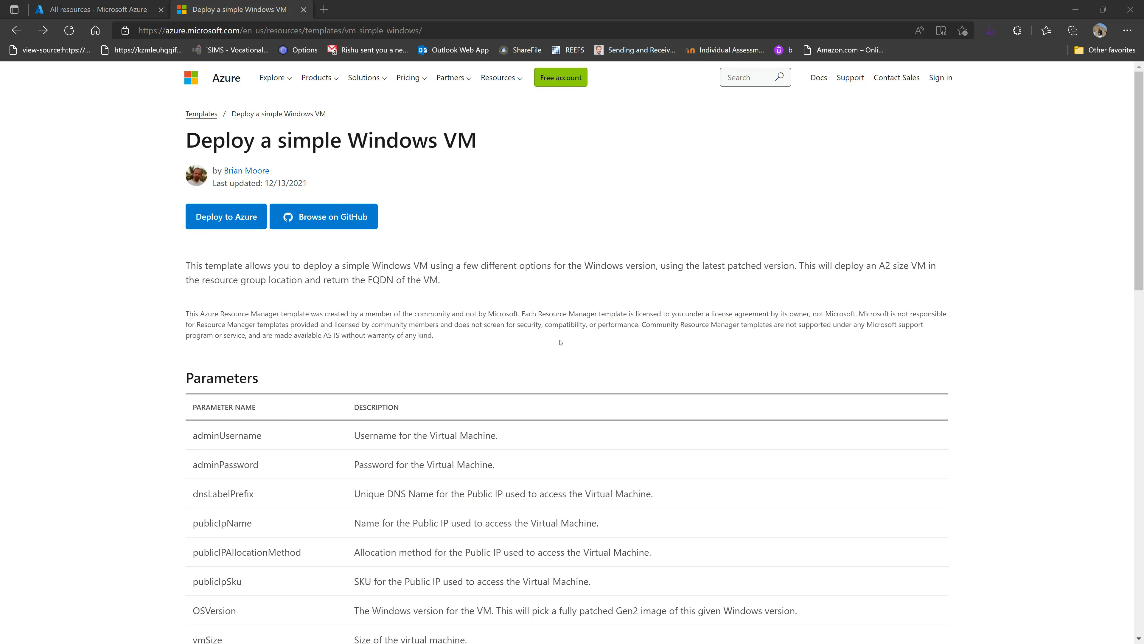
Examine the Deploy a simple Windows VM template page, including its address and parameters table
{"action": "scroll", "coordinate": [561, 342], "scroll_direction": "down", "scroll_amount": 2}
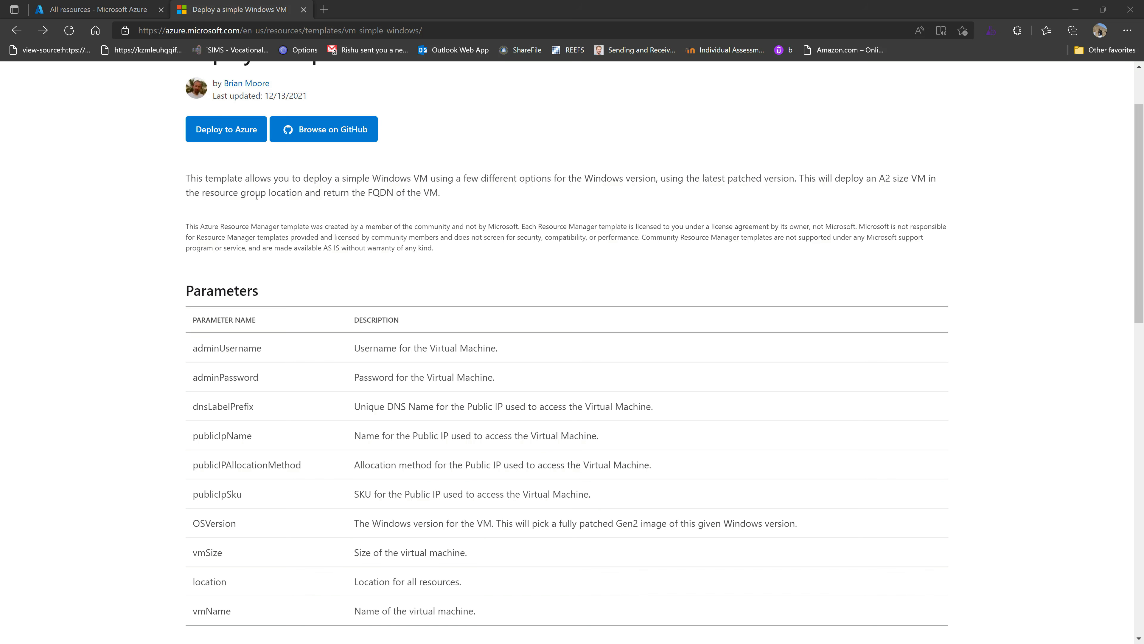
{"action": "scroll", "coordinate": [487, 270], "scroll_direction": "up", "scroll_amount": 2}
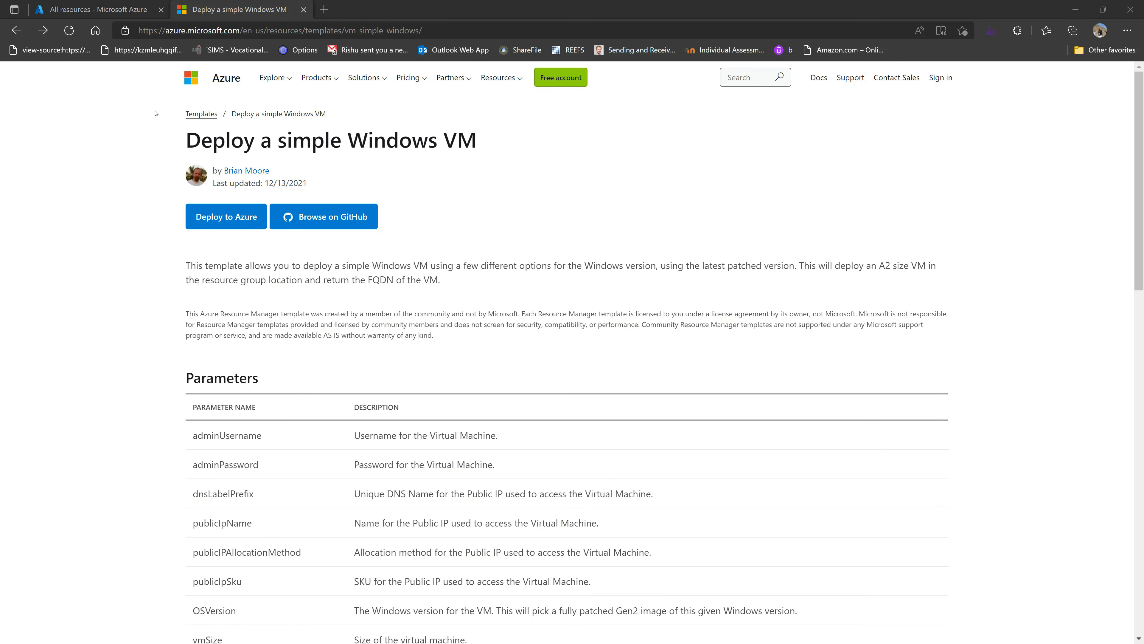
{"action": "left_click", "coordinate": [246, 32]}
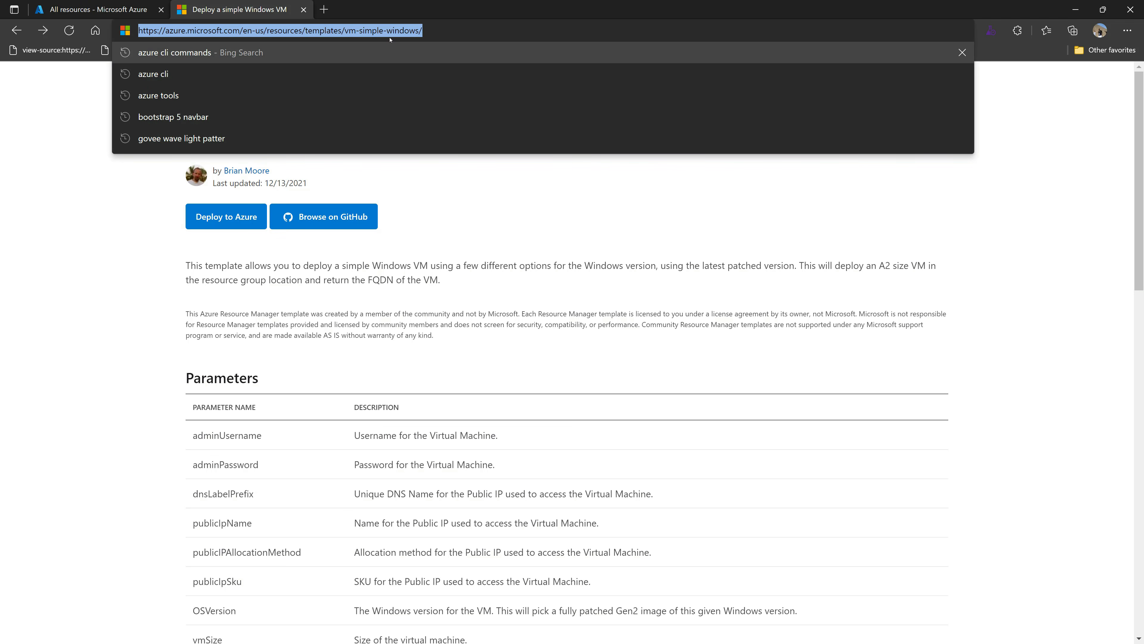
{"action": "left_click", "coordinate": [507, 253]}
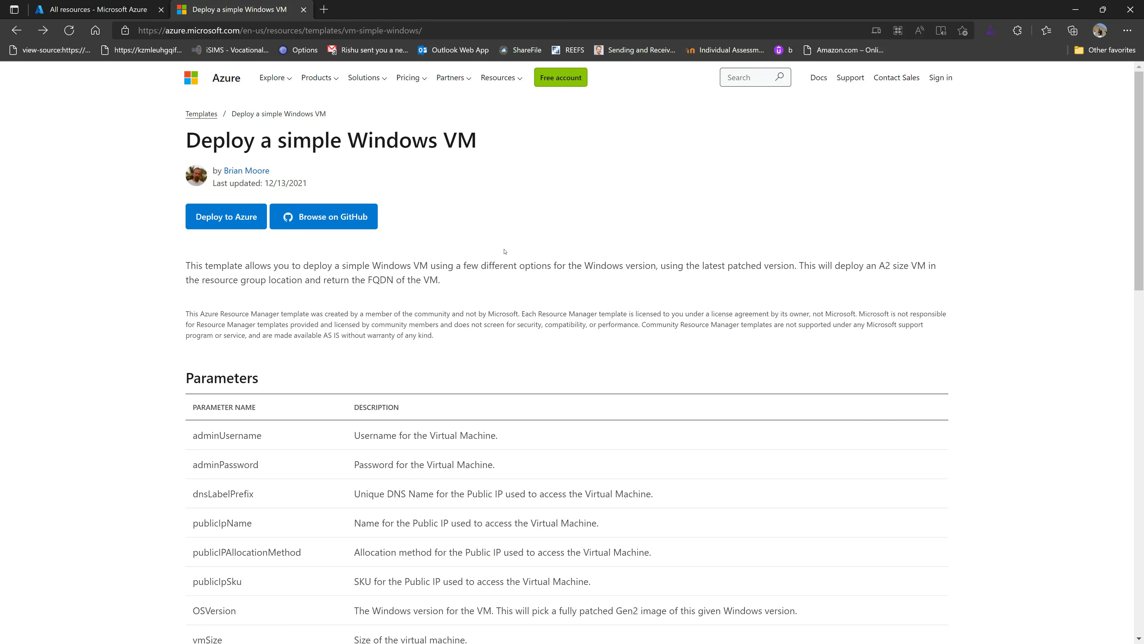
Open the Azure Quickstart Templates gallery in a separate tab and browse its popular, recently updated and partner templates
{"action": "left_click", "coordinate": [201, 114], "text": "ctrl"}
{"action": "left_click", "coordinate": [360, 15]}
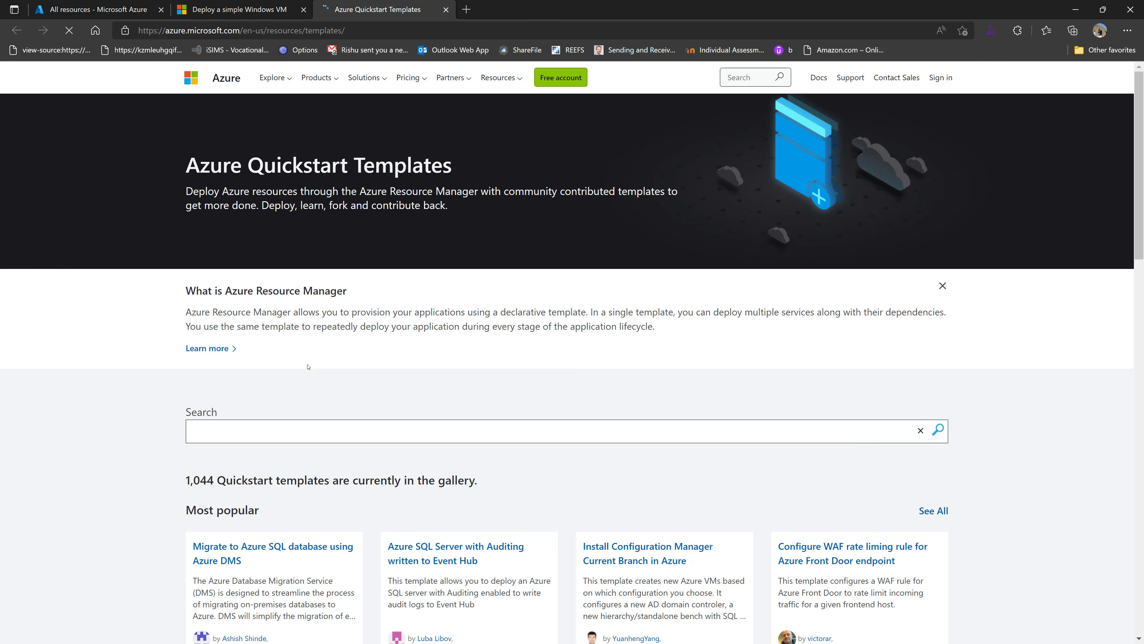
{"action": "scroll", "coordinate": [309, 367], "scroll_direction": "down", "scroll_amount": 3}
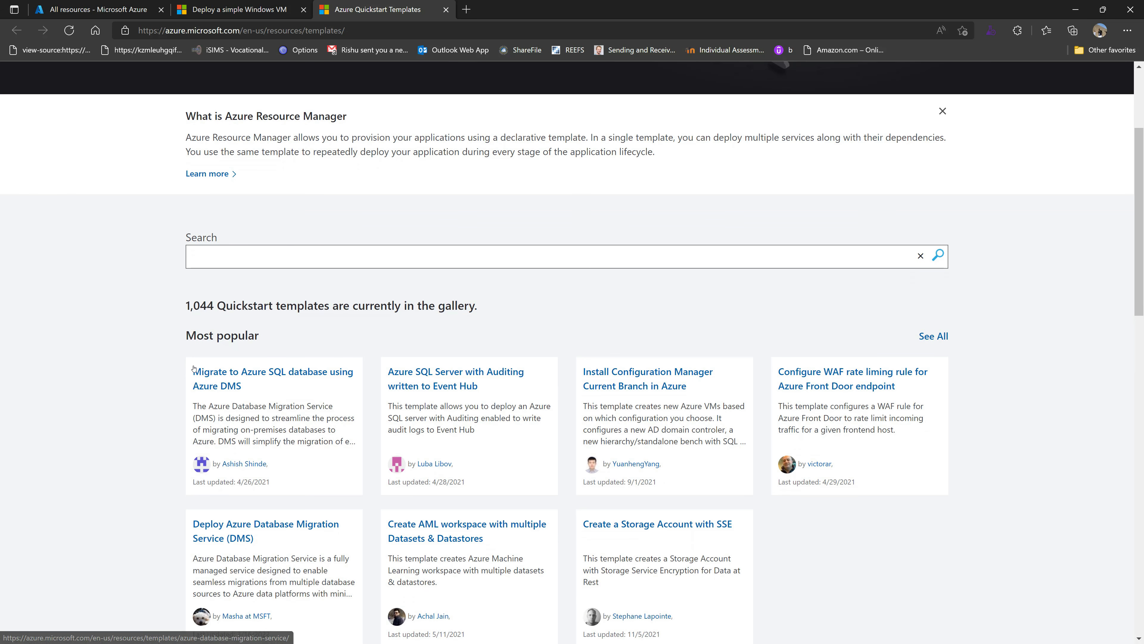
{"action": "scroll", "coordinate": [981, 552], "scroll_direction": "down", "scroll_amount": 5}
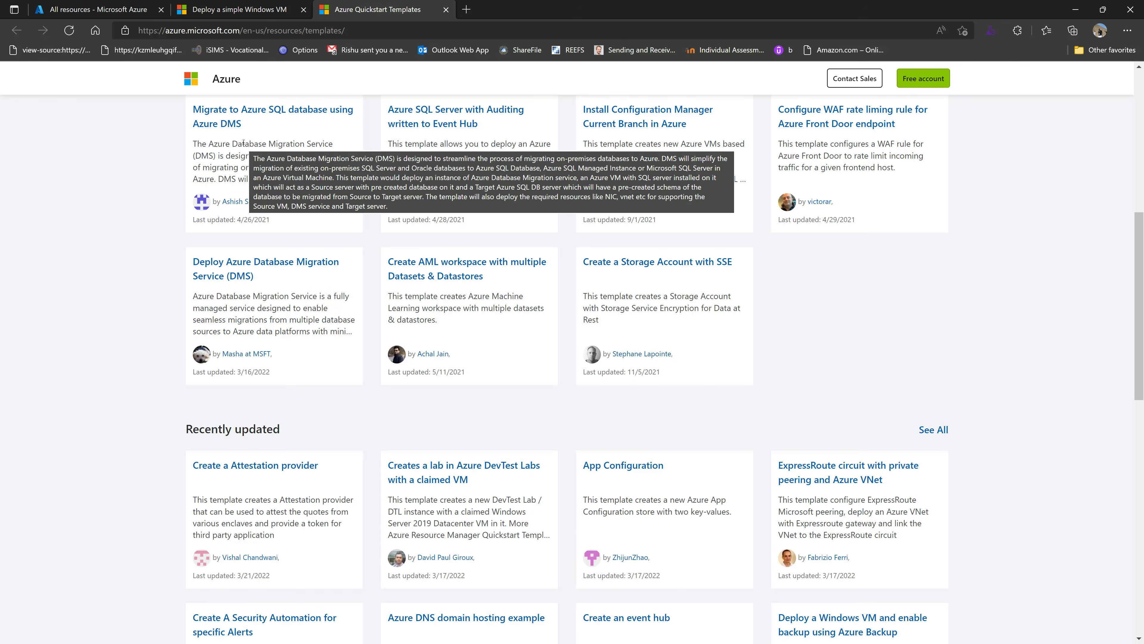
{"action": "scroll", "coordinate": [844, 324], "scroll_direction": "down", "scroll_amount": 10}
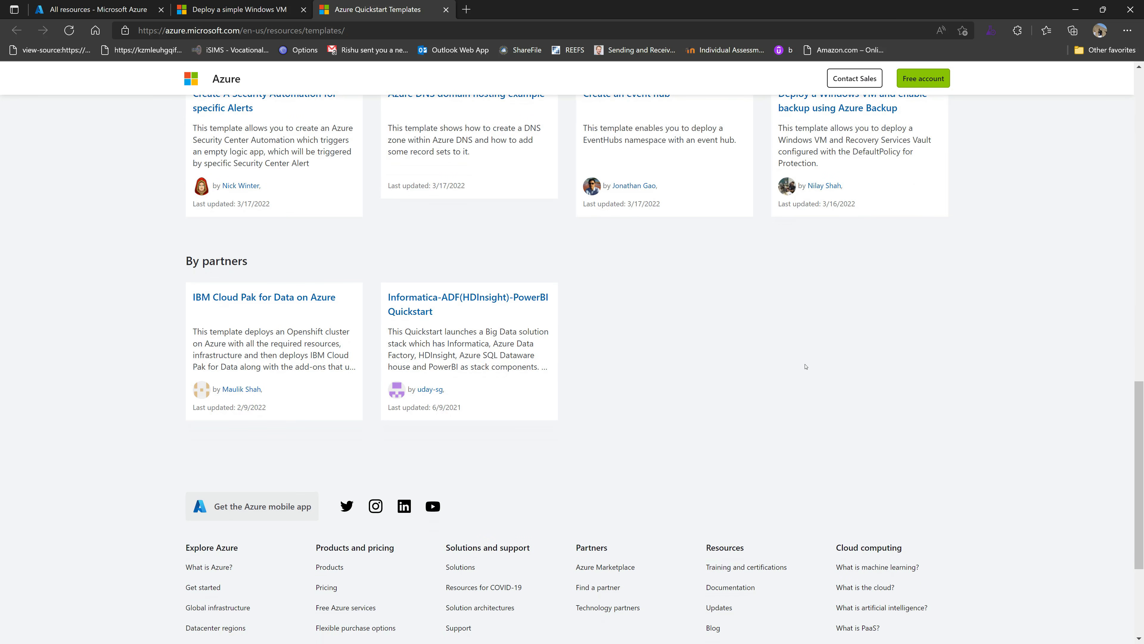
{"action": "scroll", "coordinate": [677, 264], "scroll_direction": "up", "scroll_amount": 8}
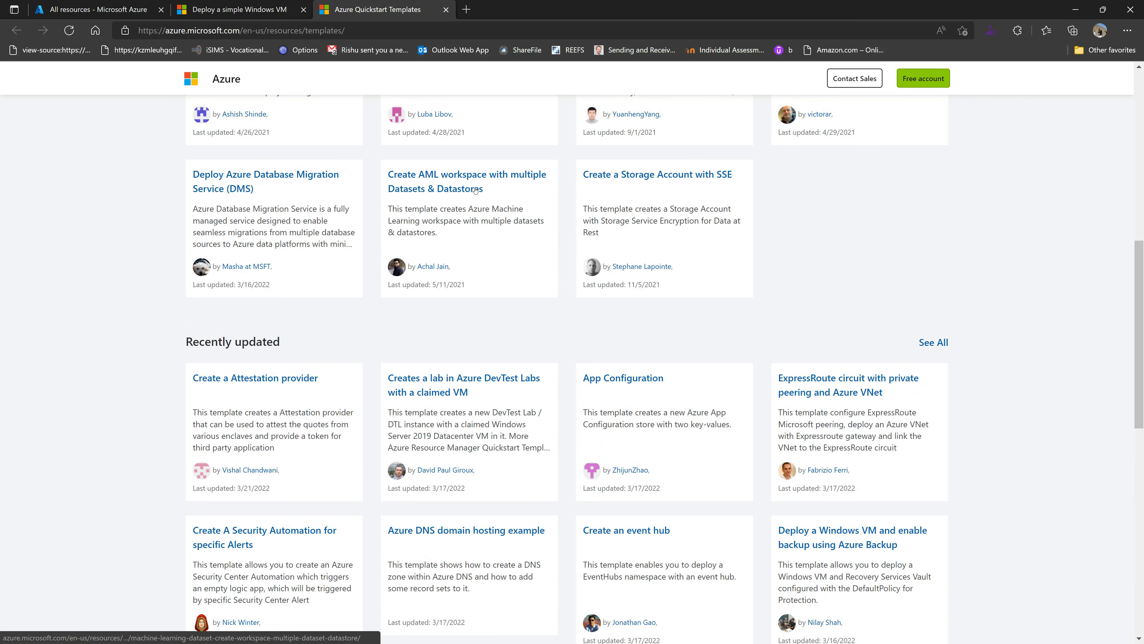
{"action": "scroll", "coordinate": [520, 256], "scroll_direction": "up", "scroll_amount": 10}
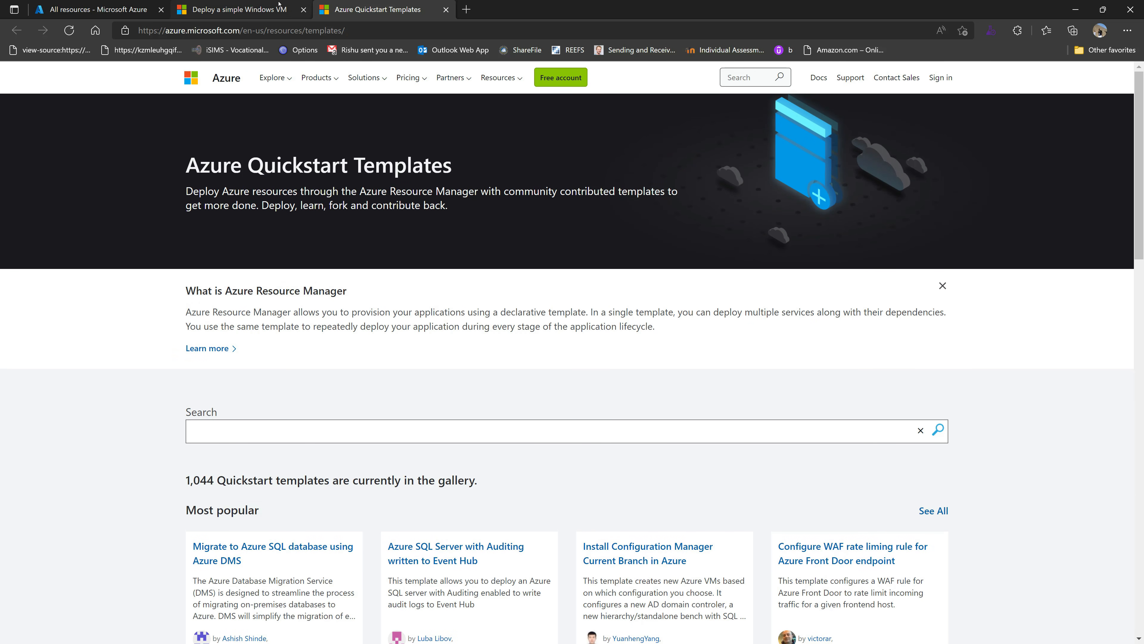
Return to the Deploy a simple Windows VM template page and review its title and author details
{"action": "left_click", "coordinate": [252, 11]}
{"action": "left_click_drag", "start_coordinate": [184, 139], "coordinate": [554, 145]}
{"action": "left_click_drag", "start_coordinate": [214, 172], "coordinate": [298, 169]}
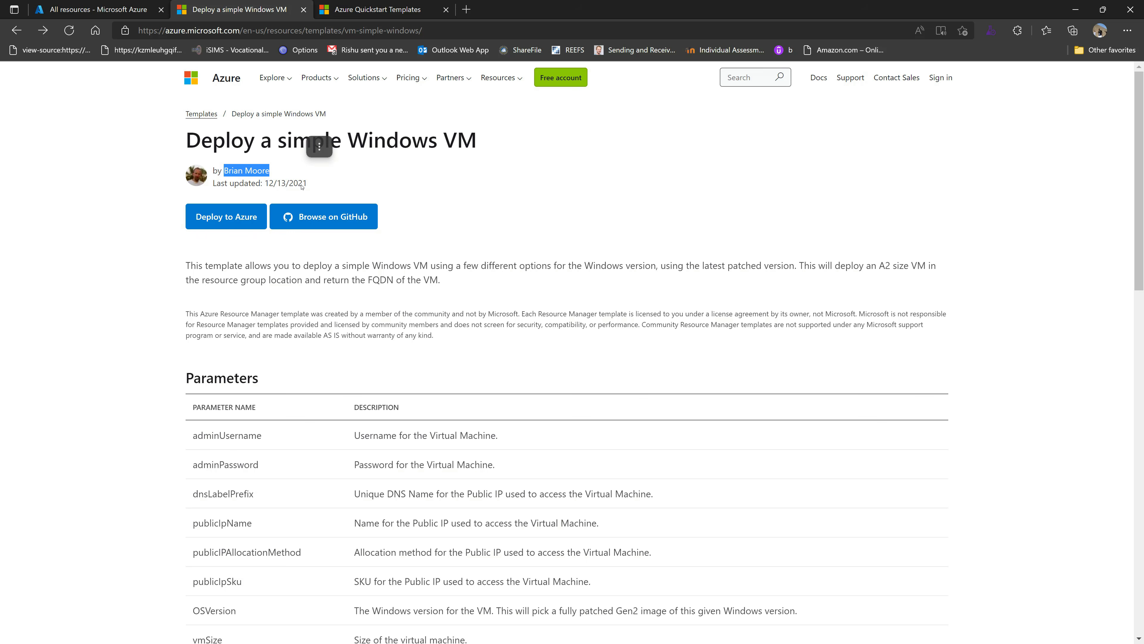
{"action": "double_click", "coordinate": [267, 143]}
{"action": "left_click", "coordinate": [343, 143]}
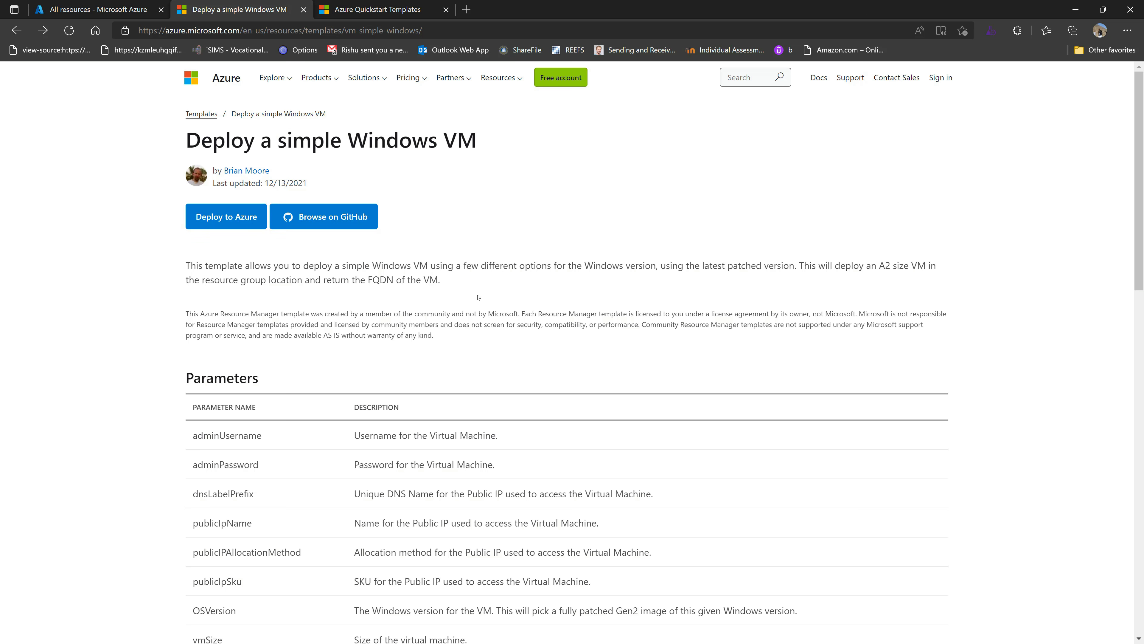
Open the simple Windows VM template's GitHub repository and review its owner, file list and README
{"action": "left_click", "coordinate": [301, 223]}
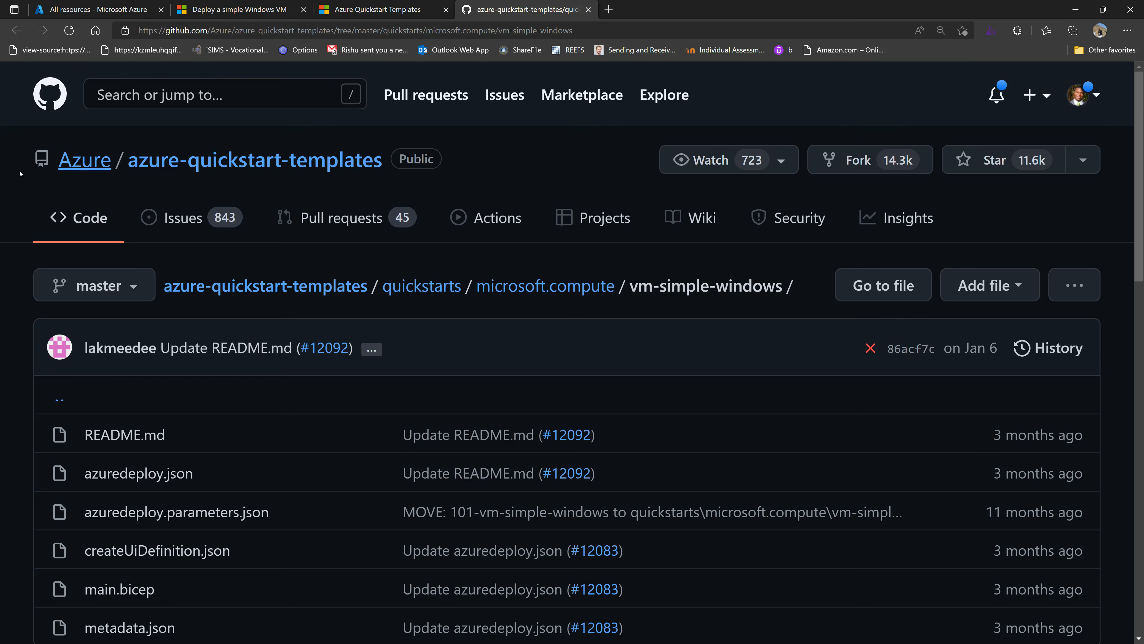
{"action": "left_click_drag", "start_coordinate": [33, 157], "coordinate": [101, 158]}
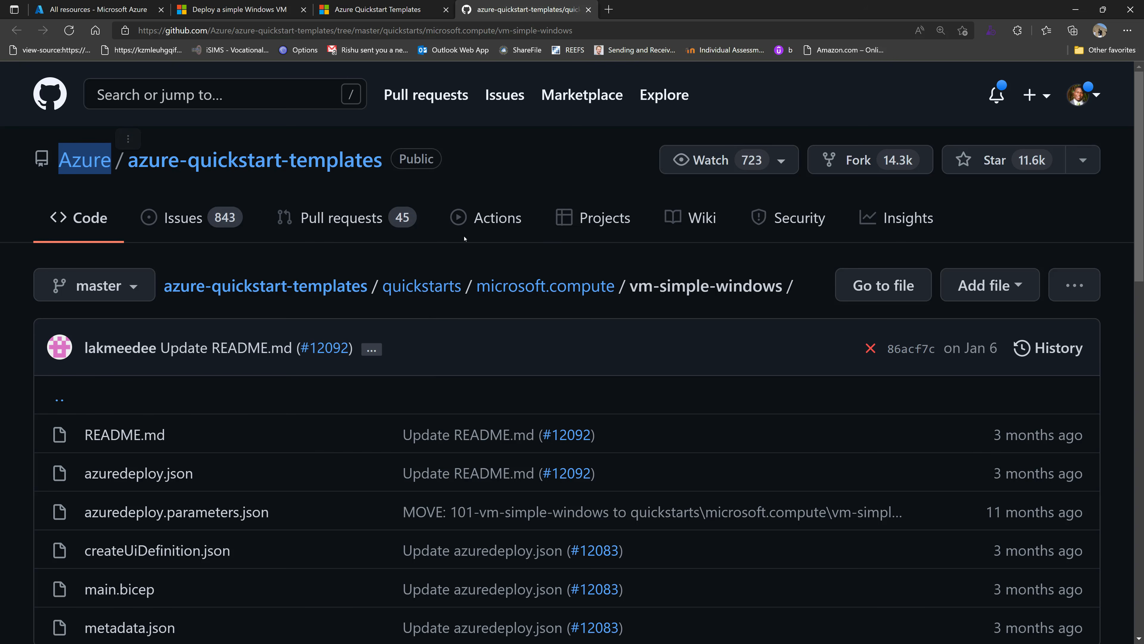
{"action": "scroll", "coordinate": [276, 323], "scroll_direction": "down", "scroll_amount": 15}
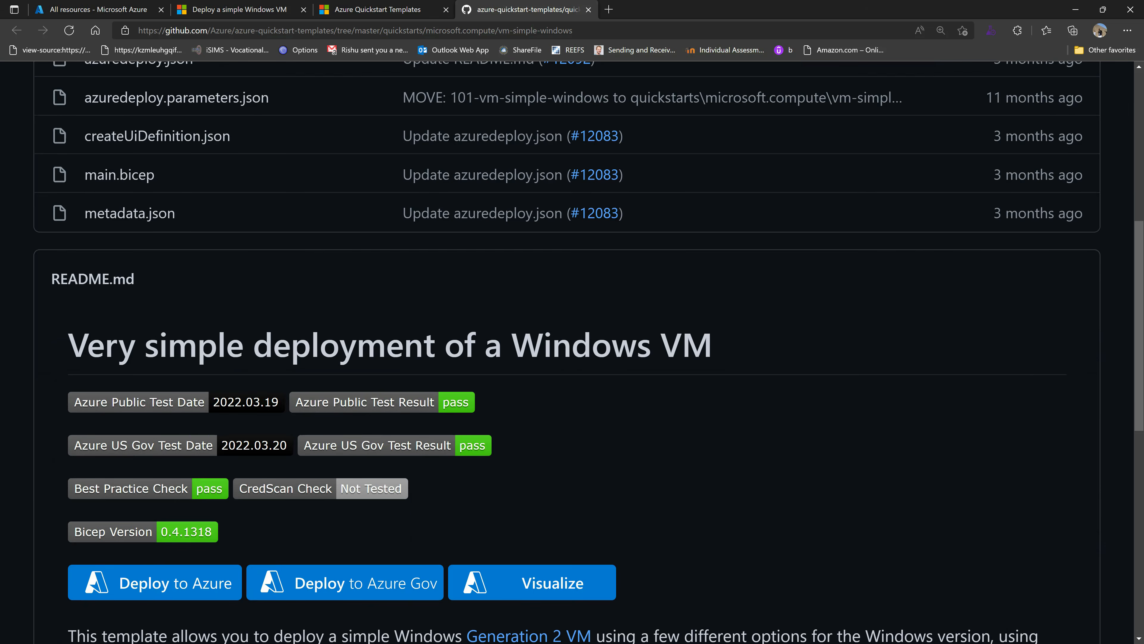
{"action": "scroll", "coordinate": [277, 323], "scroll_direction": "up", "scroll_amount": 10}
{"action": "scroll", "coordinate": [276, 324], "scroll_direction": "up", "scroll_amount": 1}
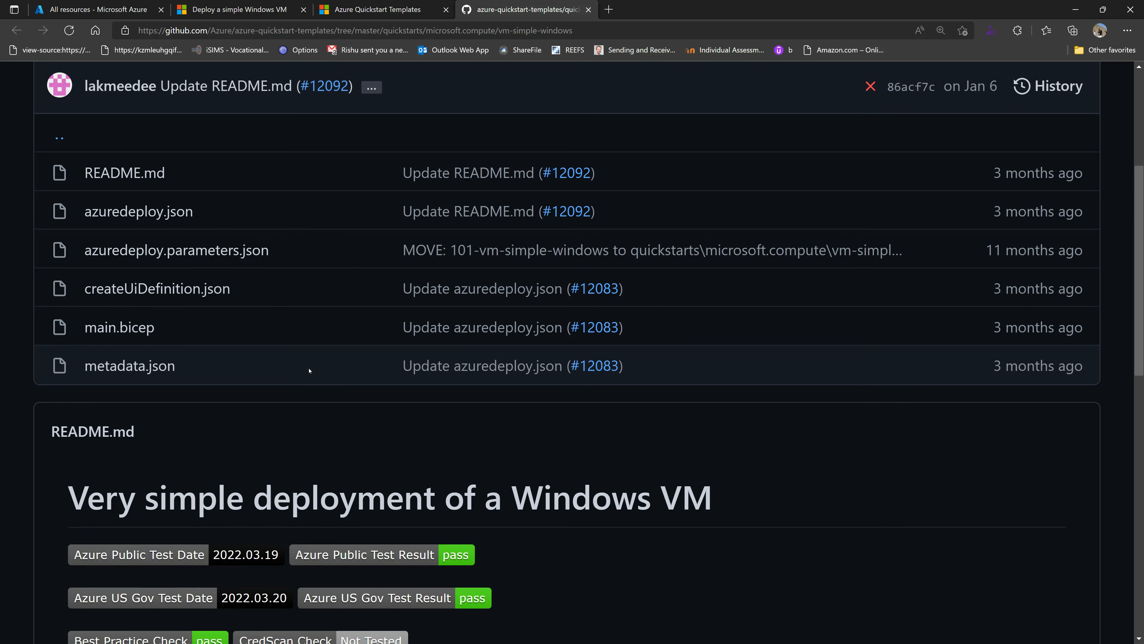
{"action": "scroll", "coordinate": [427, 310], "scroll_direction": "down", "scroll_amount": 16}
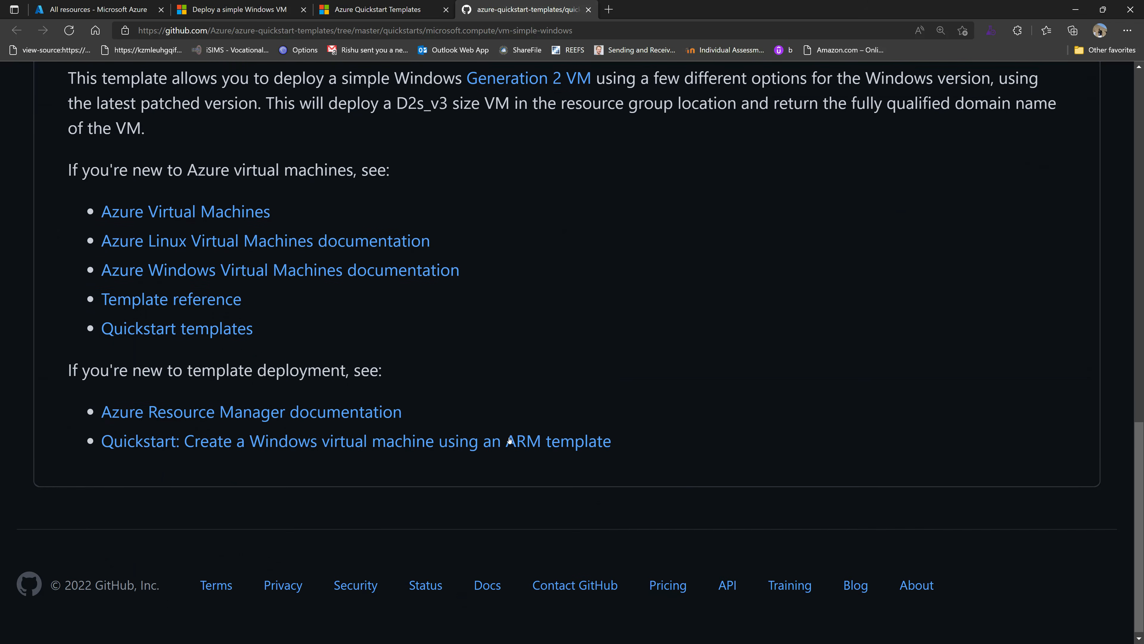
{"action": "scroll", "coordinate": [517, 440], "scroll_direction": "up", "scroll_amount": 18}
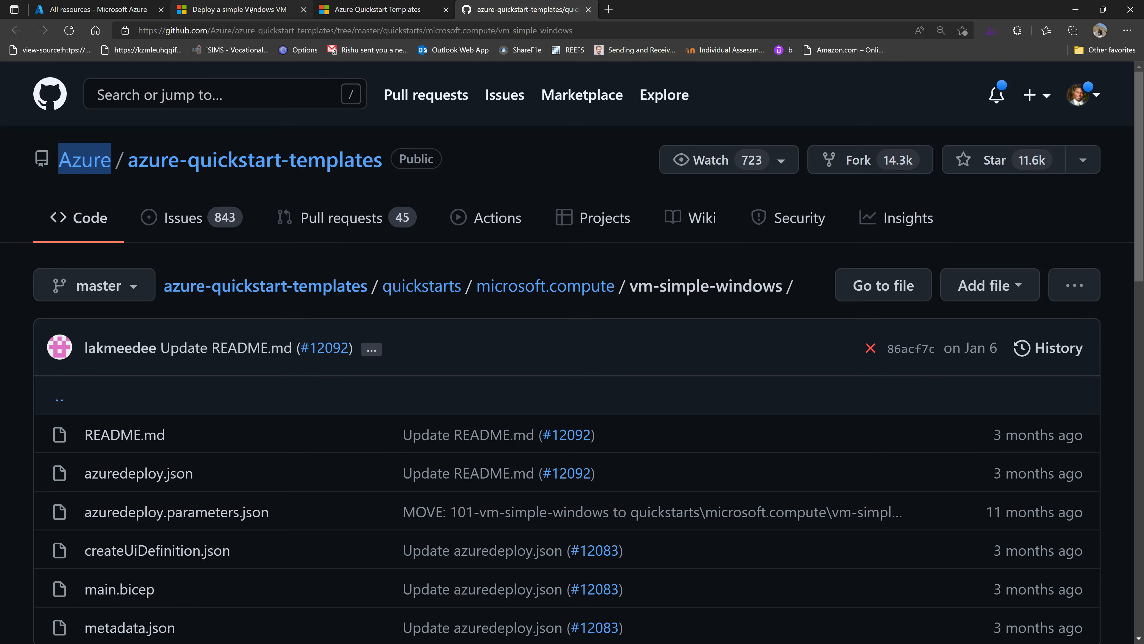
Follow the Quickstart templates link in the repository README and browse the Microsoft.Compute template listing
{"action": "left_click", "coordinate": [239, 8]}
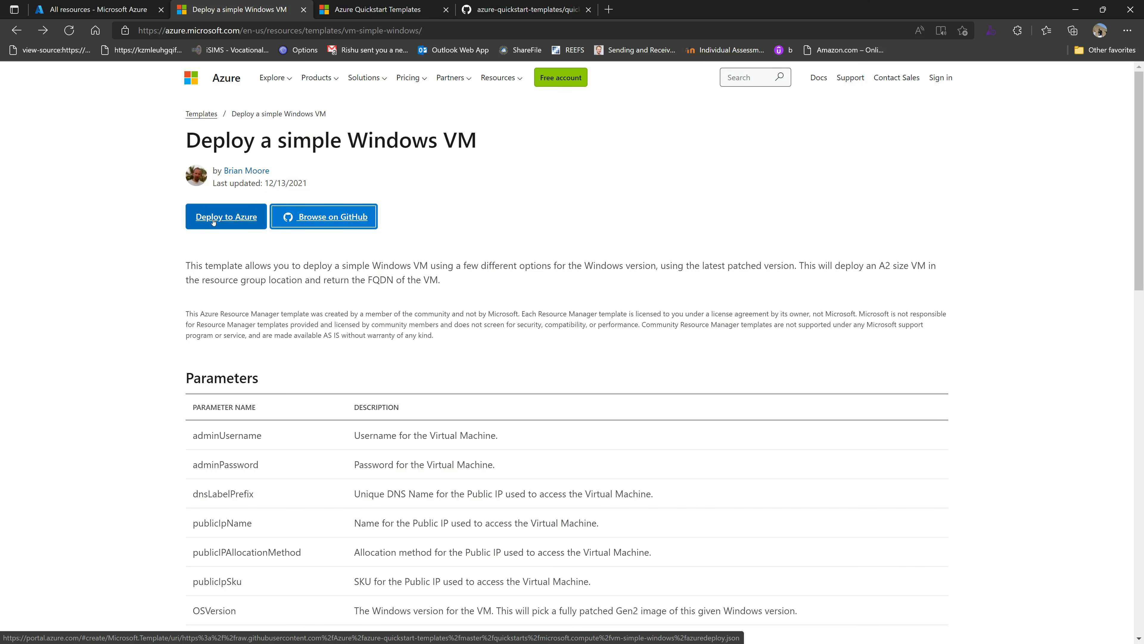
{"action": "left_click", "coordinate": [555, 4]}
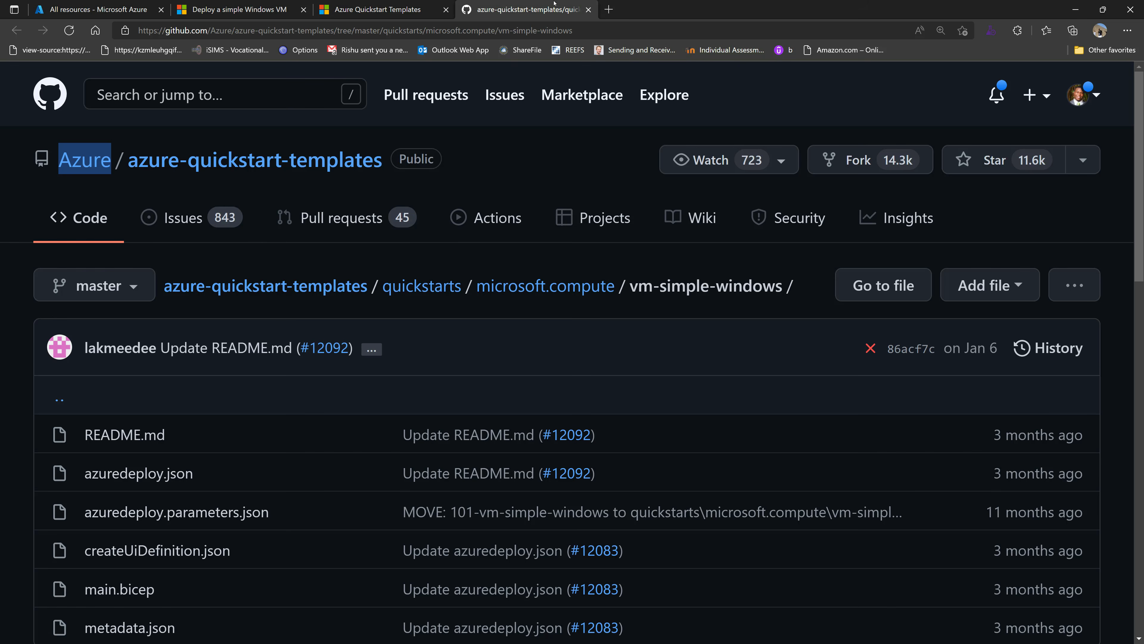
{"action": "scroll", "coordinate": [303, 309], "scroll_direction": "down", "scroll_amount": 15}
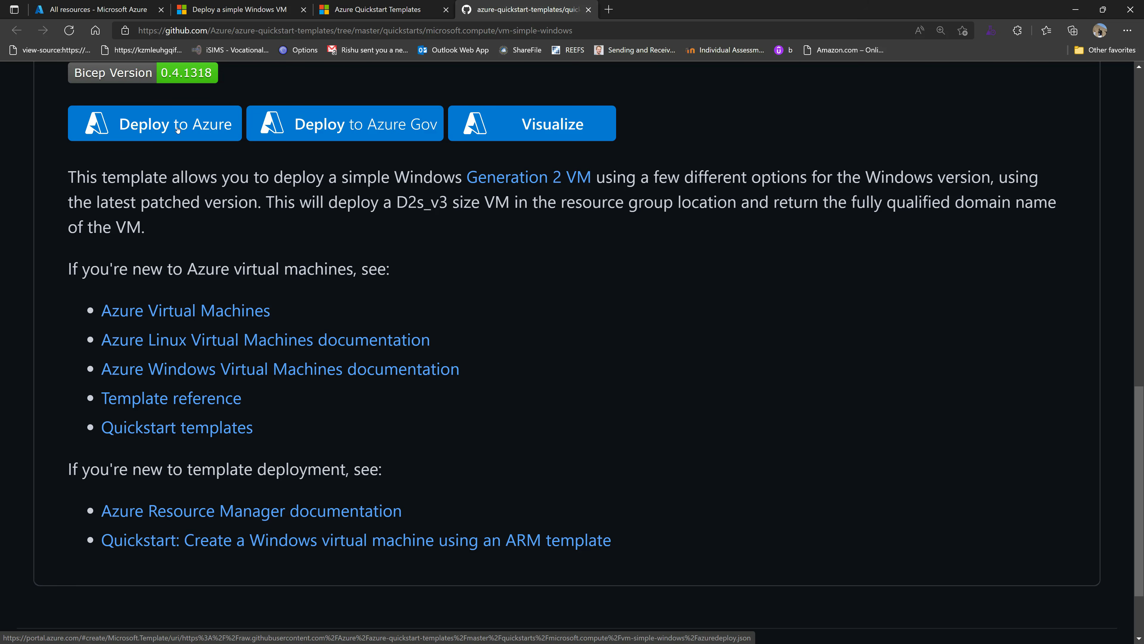
{"action": "left_click", "coordinate": [203, 427]}
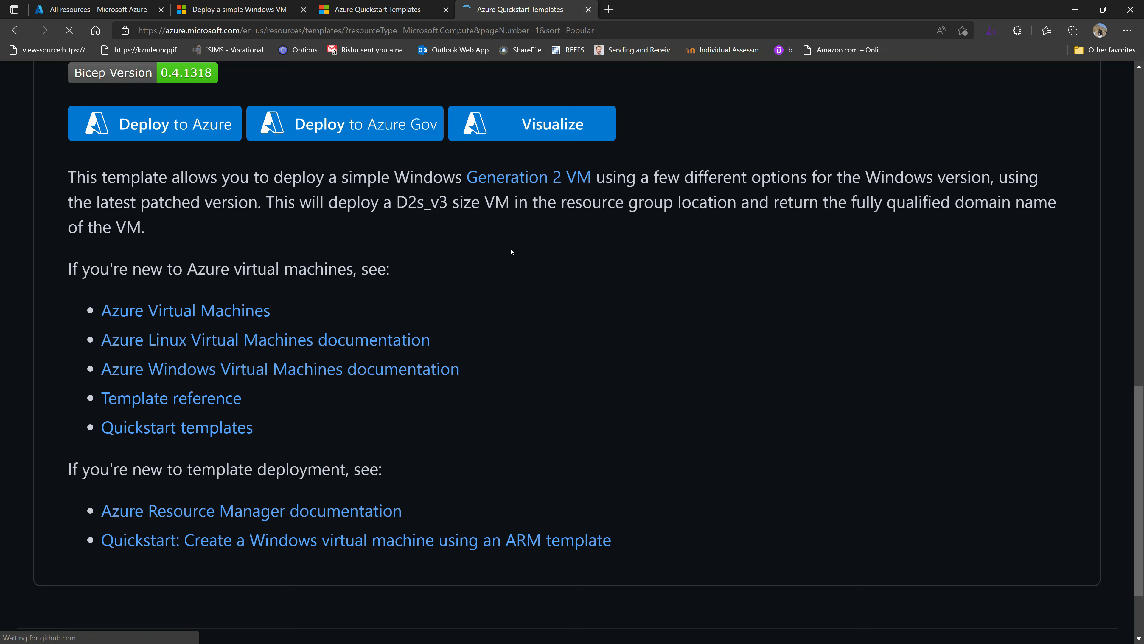
{"action": "scroll", "coordinate": [496, 428], "scroll_direction": "down", "scroll_amount": 2}
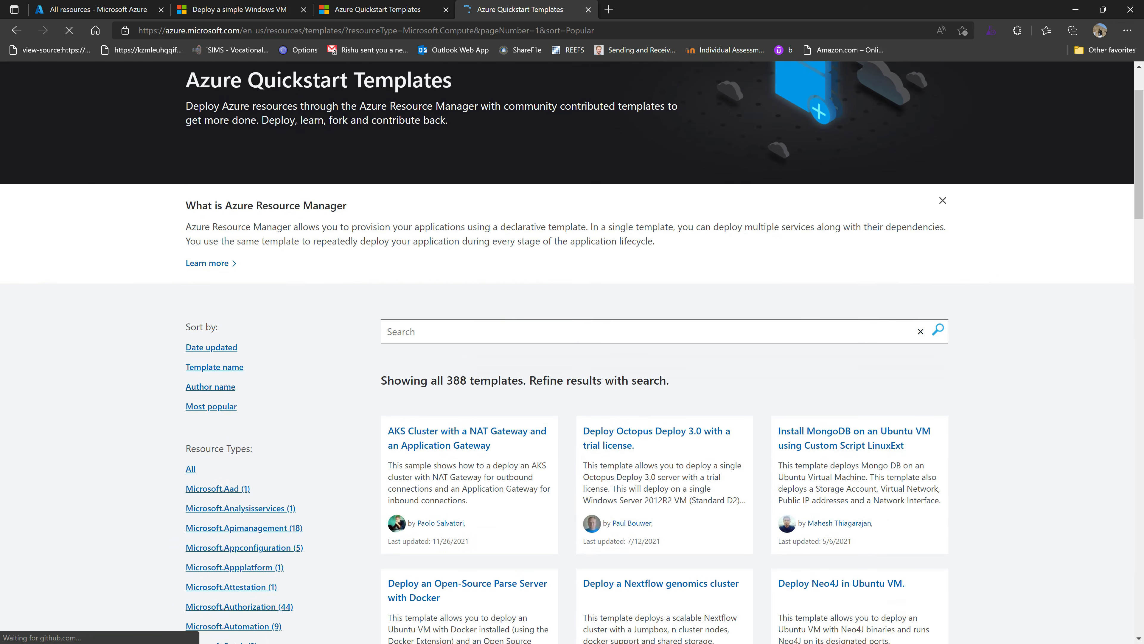
{"action": "scroll", "coordinate": [524, 450], "scroll_direction": "down", "scroll_amount": 10}
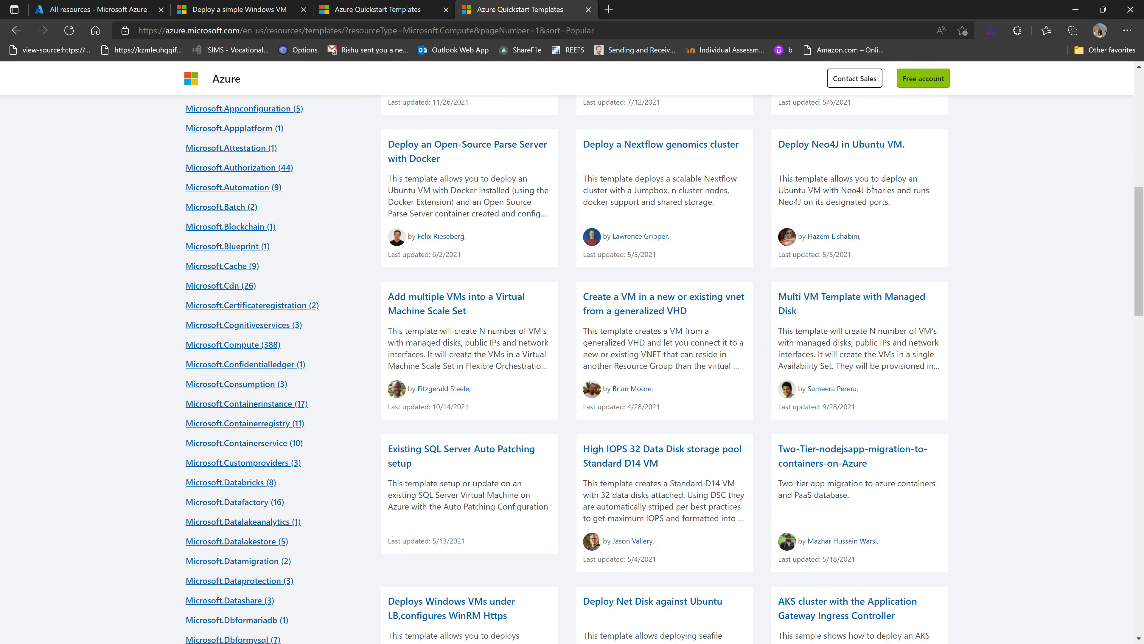
{"action": "scroll", "coordinate": [972, 475], "scroll_direction": "down", "scroll_amount": 12}
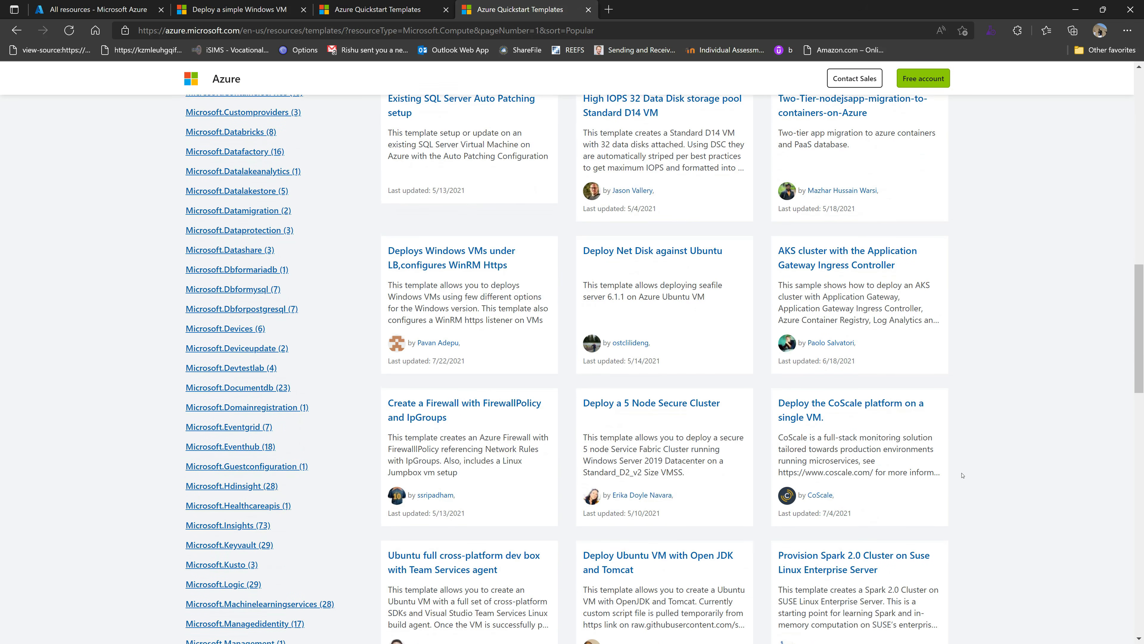
{"action": "scroll", "coordinate": [959, 475], "scroll_direction": "up", "scroll_amount": 20}
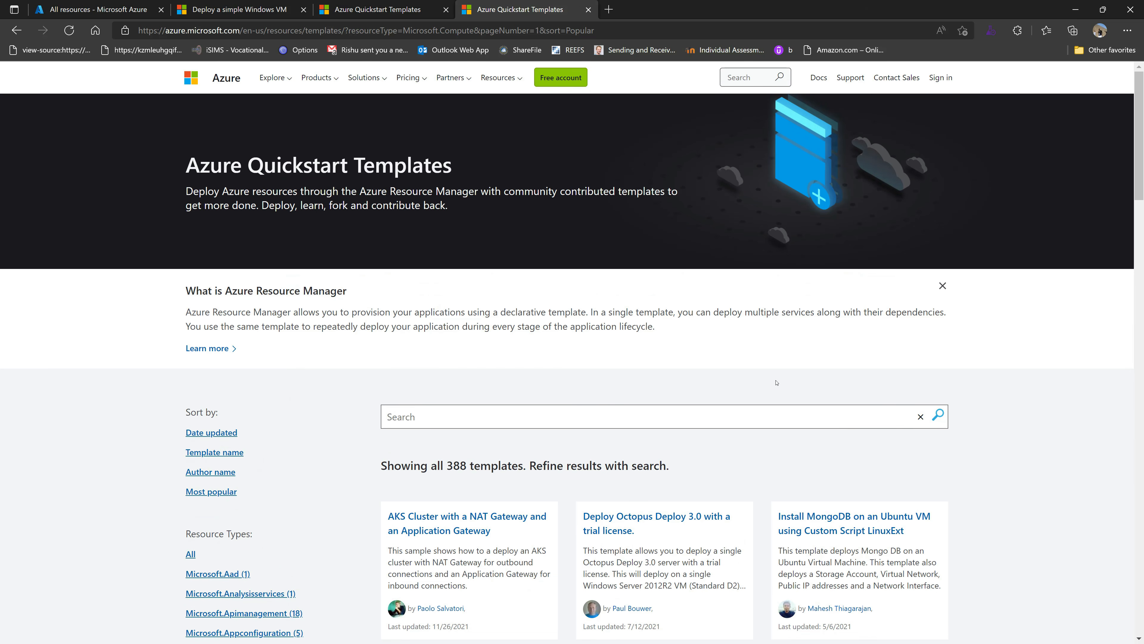
Revisit the template page and gallery, and go back to the deployment options in the vm-simple-windows GitHub README
{"action": "left_click", "coordinate": [235, 8]}
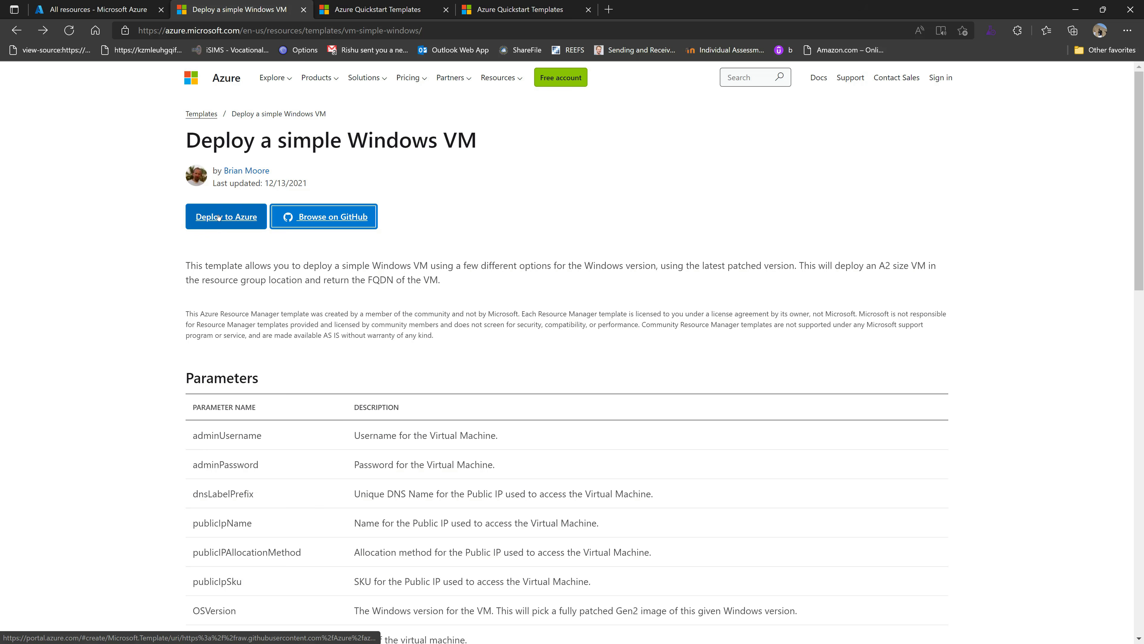
{"action": "left_click", "coordinate": [386, 15]}
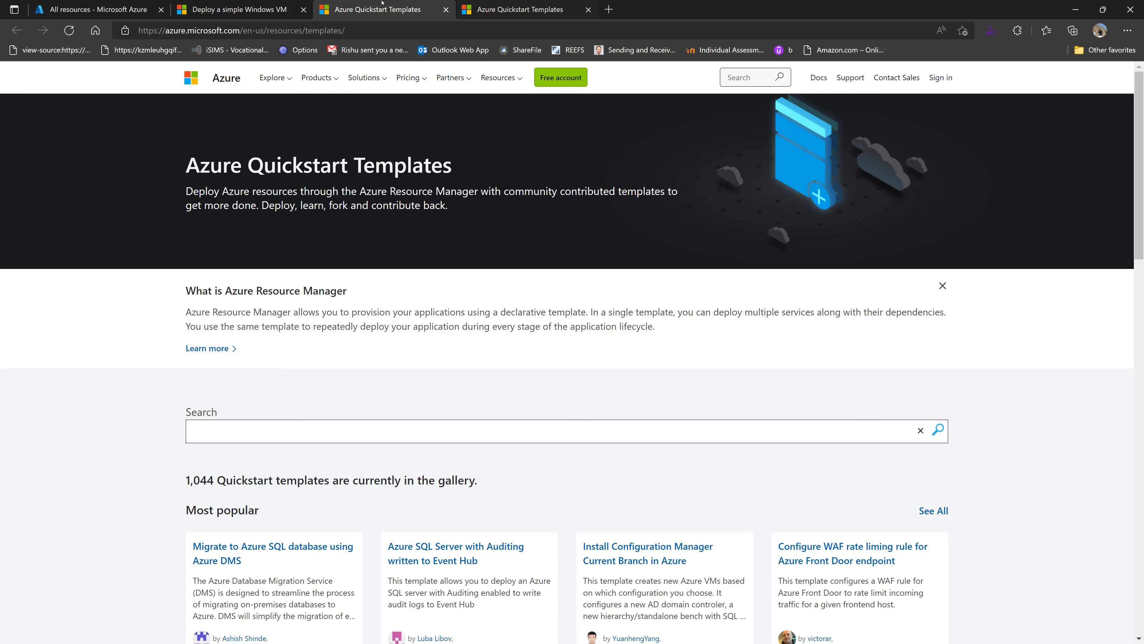
{"action": "left_click", "coordinate": [519, 8]}
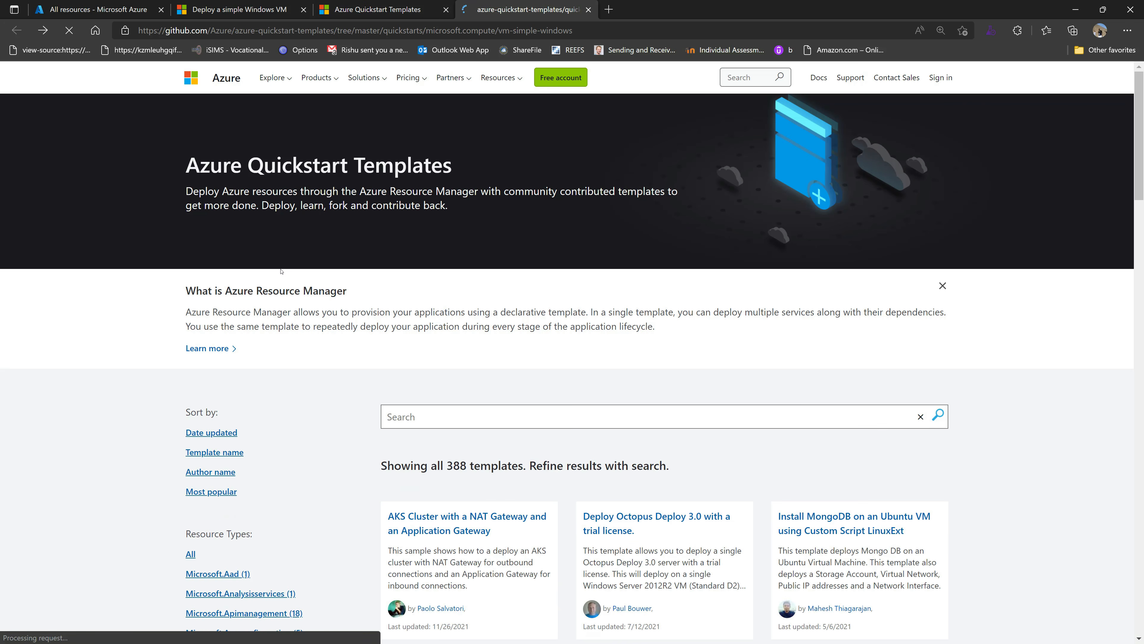
{"action": "scroll", "coordinate": [281, 271], "scroll_direction": "down", "scroll_amount": 15}
{"action": "scroll", "coordinate": [157, 369], "scroll_direction": "up", "scroll_amount": 6}
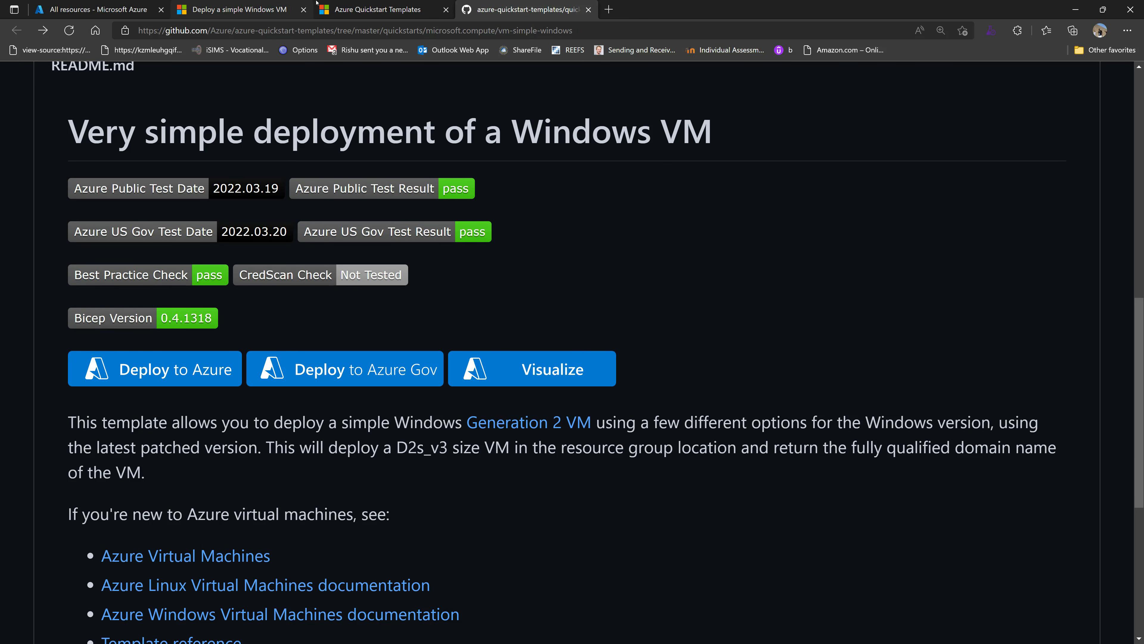
Start deploying the simple Windows VM template to Azure, signing in with the already signed-in Microsoft account
{"action": "left_click", "coordinate": [262, 5]}
{"action": "left_click", "coordinate": [239, 228]}
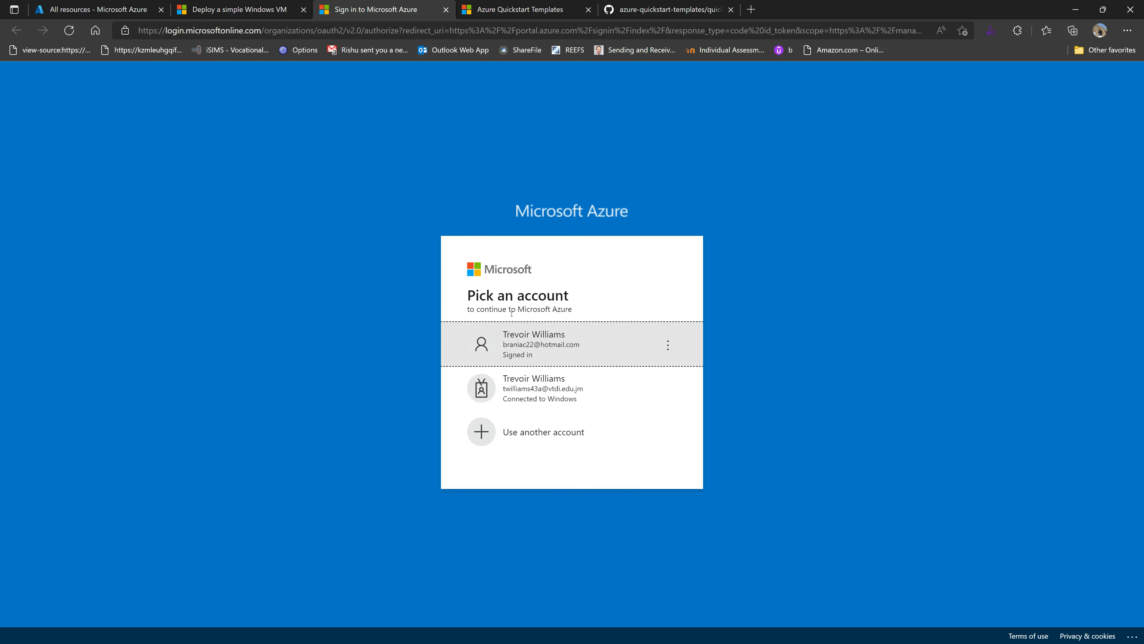
{"action": "left_click", "coordinate": [536, 353]}
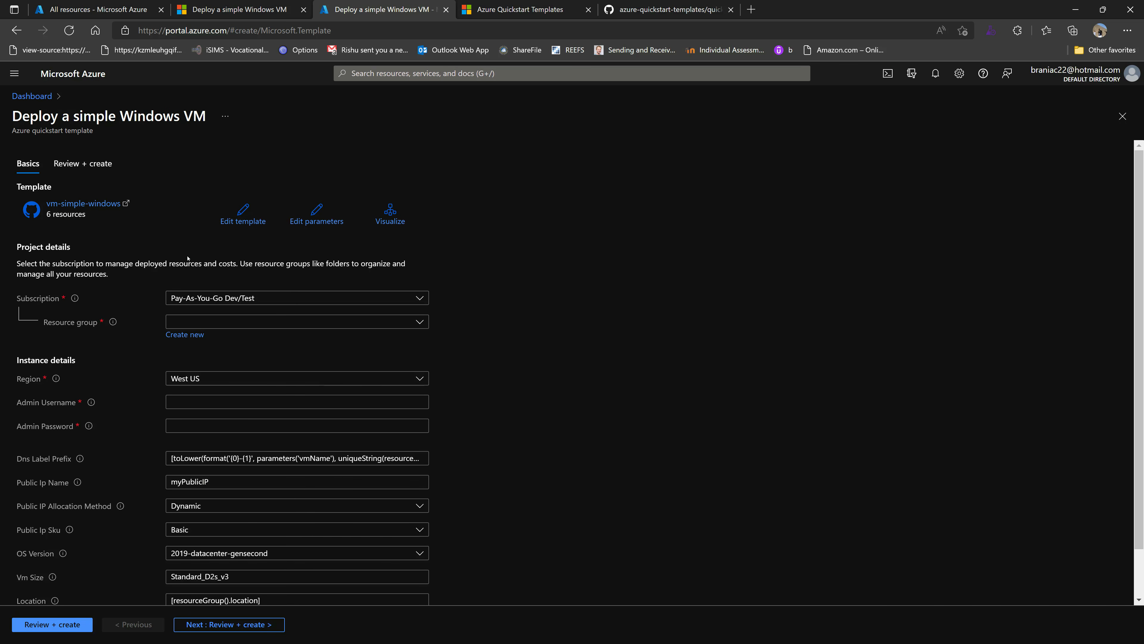
{"action": "left_click_drag", "start_coordinate": [46, 220], "coordinate": [93, 220]}
Open the deployment's ARM template for editing and examine its parameters section, highlighting the adminPassword block
{"action": "left_click", "coordinate": [243, 215]}
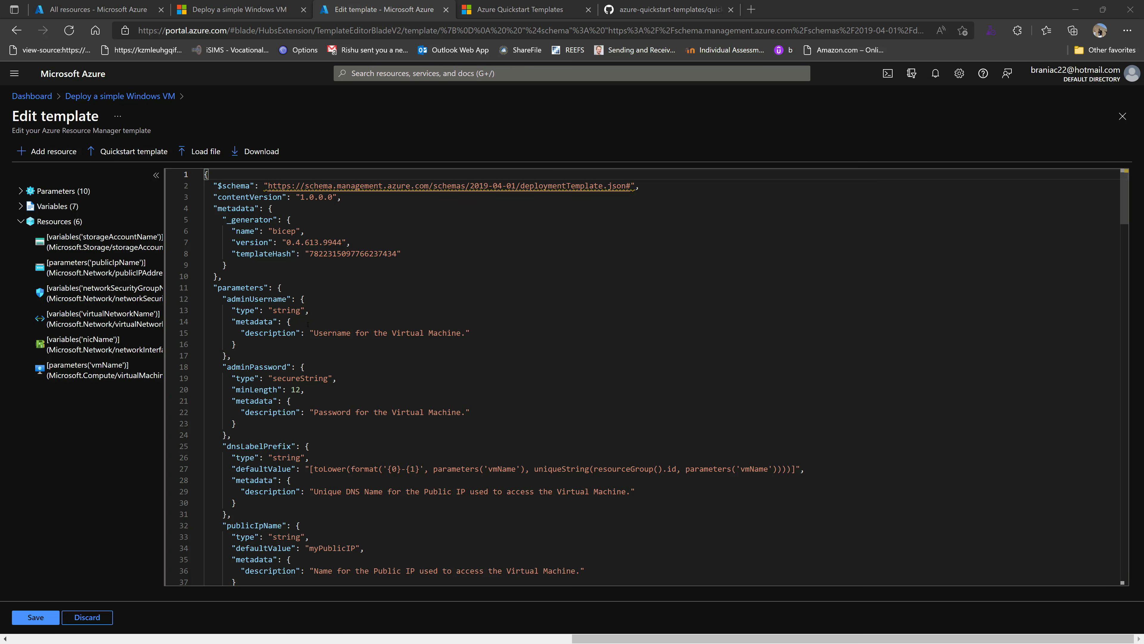
{"action": "scroll", "coordinate": [334, 408], "scroll_direction": "down", "scroll_amount": 12}
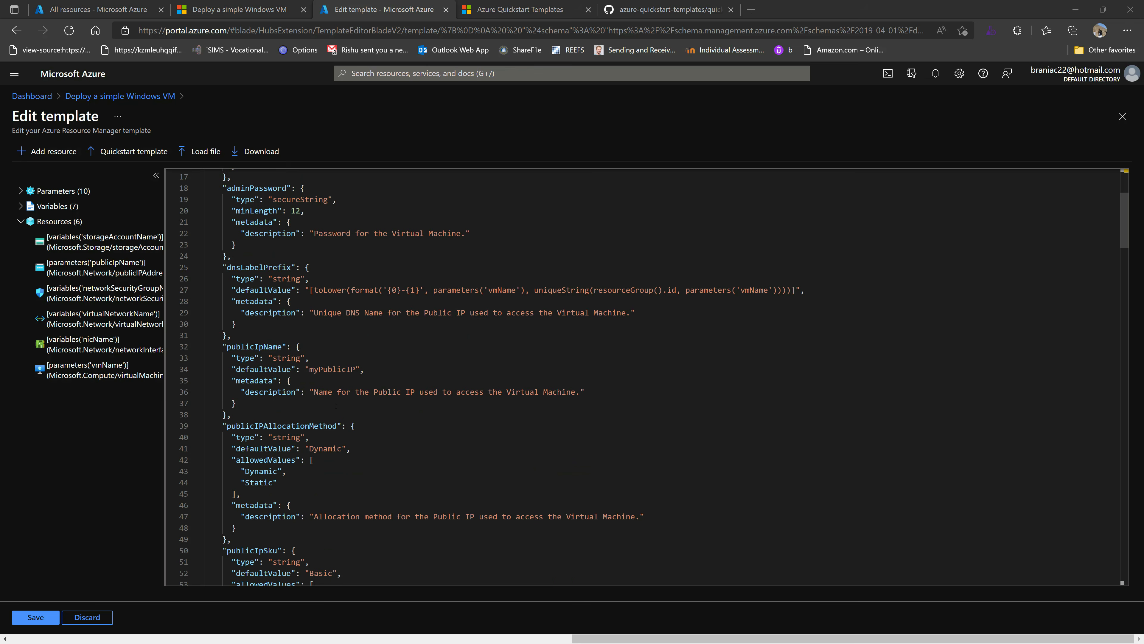
{"action": "scroll", "coordinate": [355, 395], "scroll_direction": "down", "scroll_amount": 3}
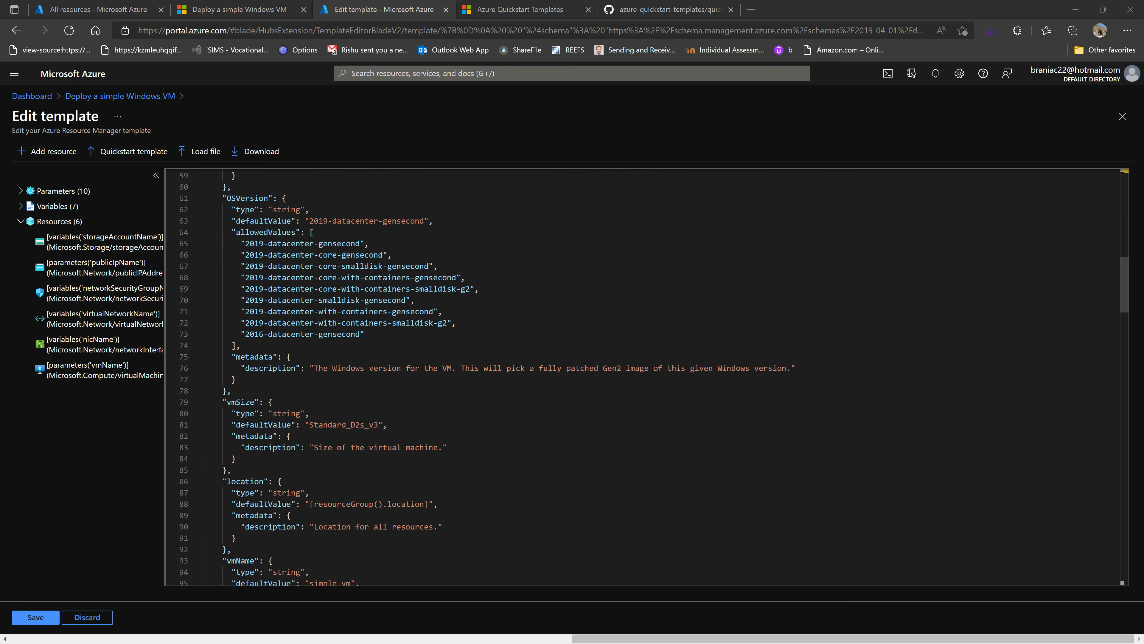
{"action": "scroll", "coordinate": [356, 395], "scroll_direction": "up", "scroll_amount": 15}
{"action": "left_click_drag", "start_coordinate": [223, 366], "coordinate": [236, 423]}
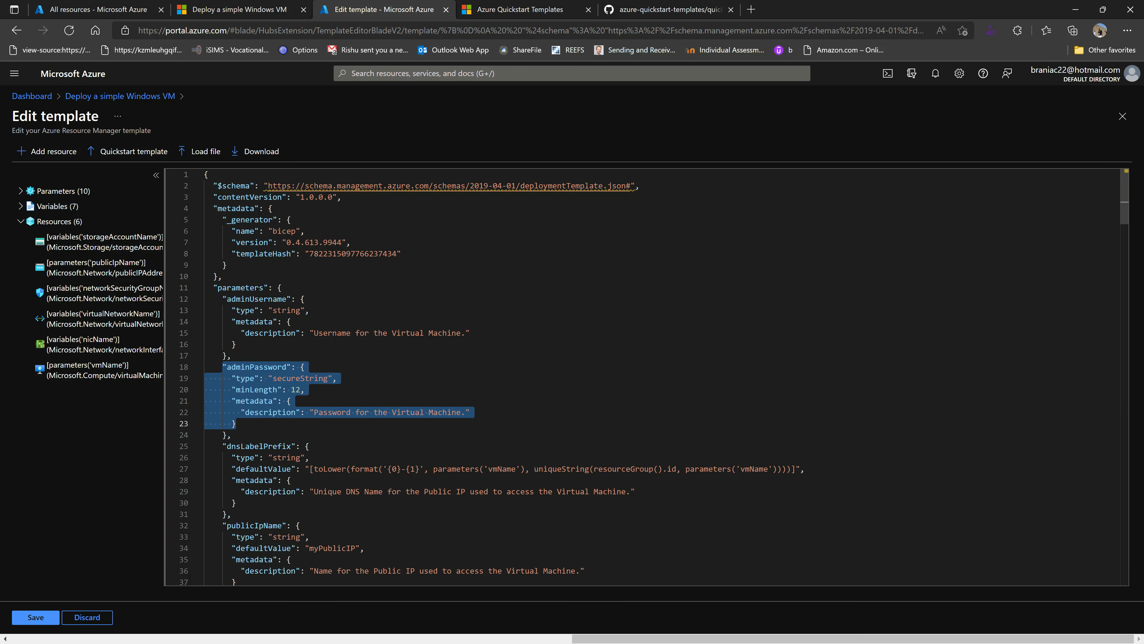
Examine the template's remaining parameters, variables and resources, including the default VM name, and save the template
{"action": "scroll", "coordinate": [236, 423], "scroll_direction": "down", "scroll_amount": 15}
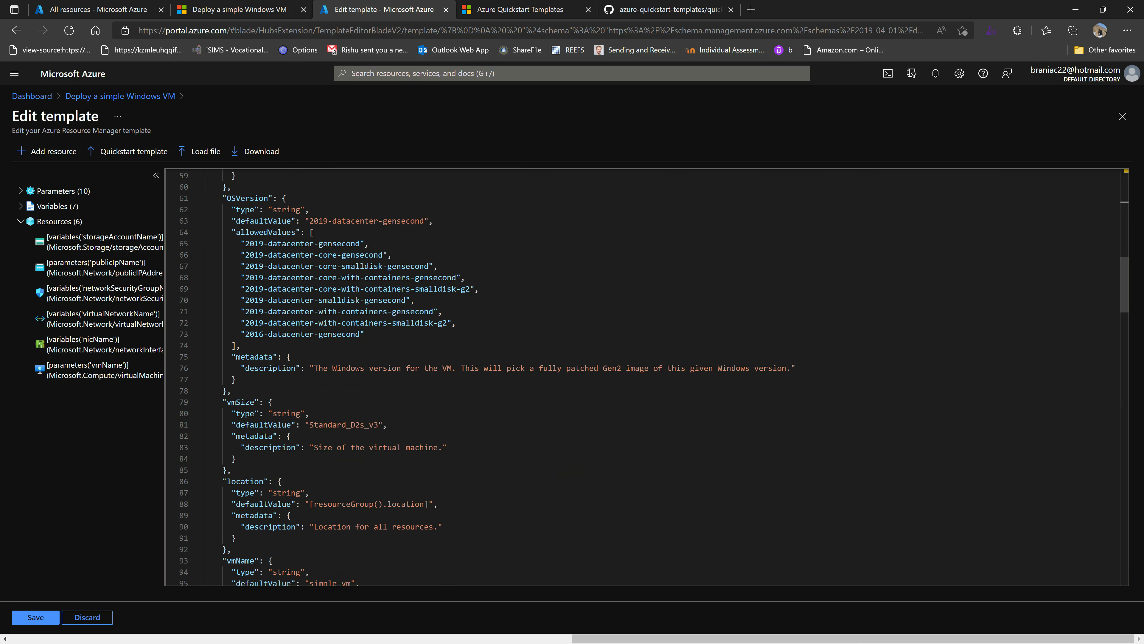
{"action": "scroll", "coordinate": [380, 412], "scroll_direction": "down", "scroll_amount": 6}
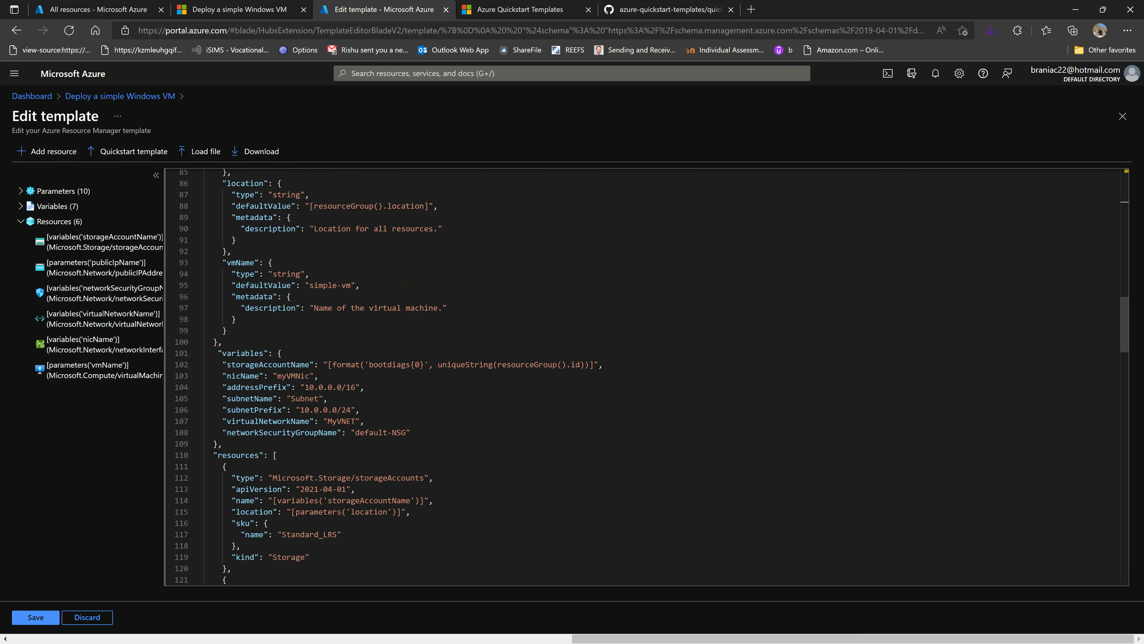
{"action": "left_click_drag", "start_coordinate": [311, 284], "coordinate": [351, 285]}
{"action": "scroll", "coordinate": [380, 377], "scroll_direction": "down", "scroll_amount": 14}
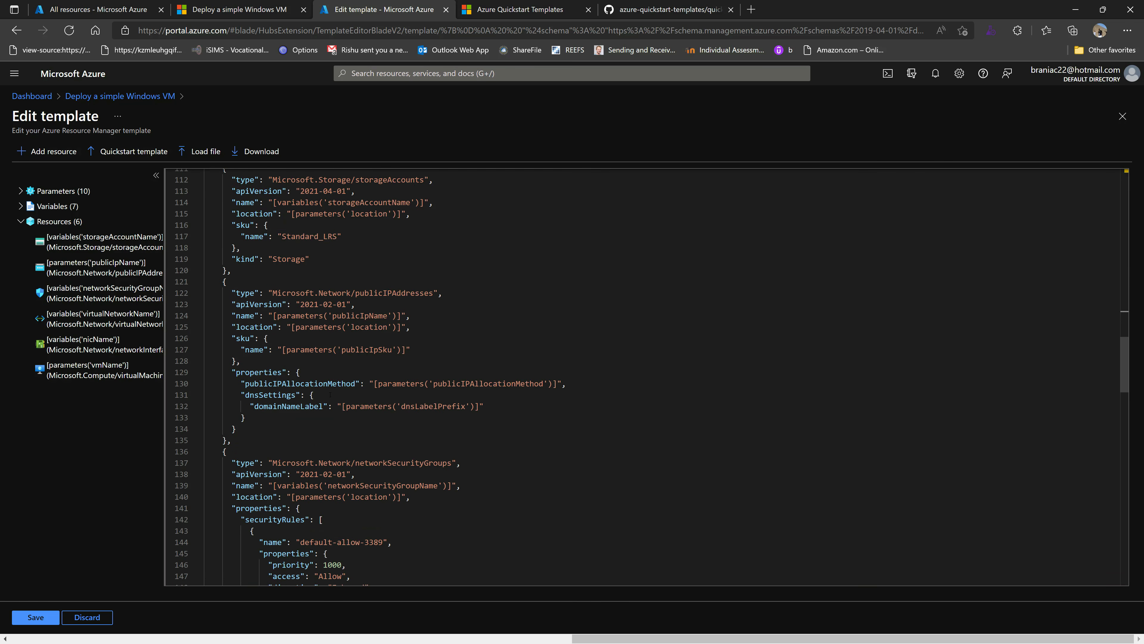
{"action": "scroll", "coordinate": [381, 379], "scroll_direction": "down", "scroll_amount": 4}
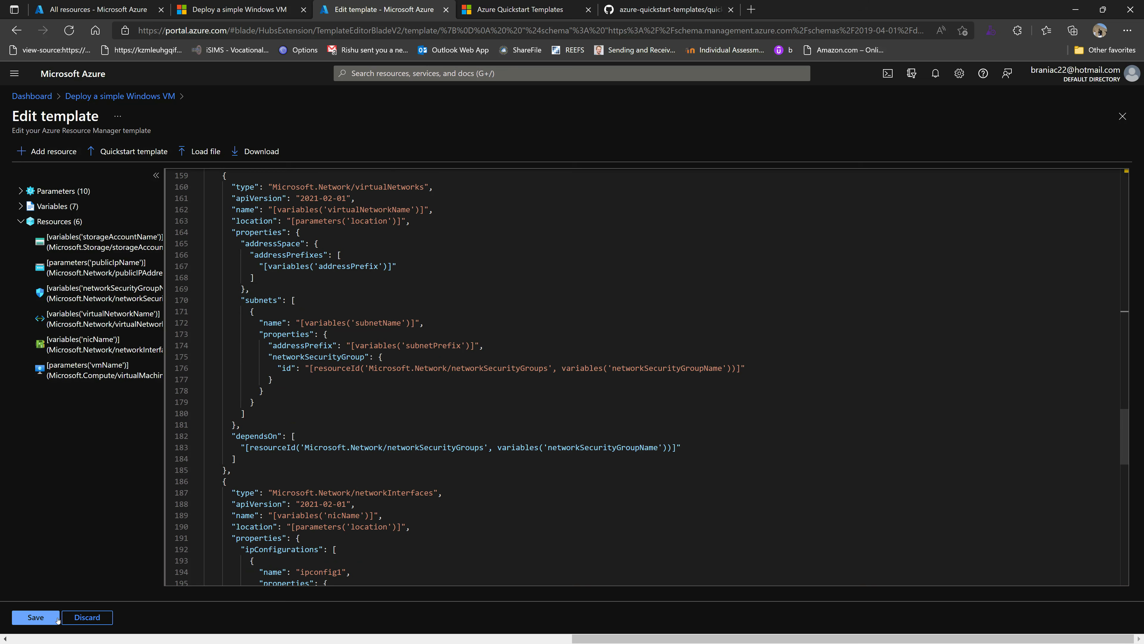
{"action": "left_click", "coordinate": [35, 616]}
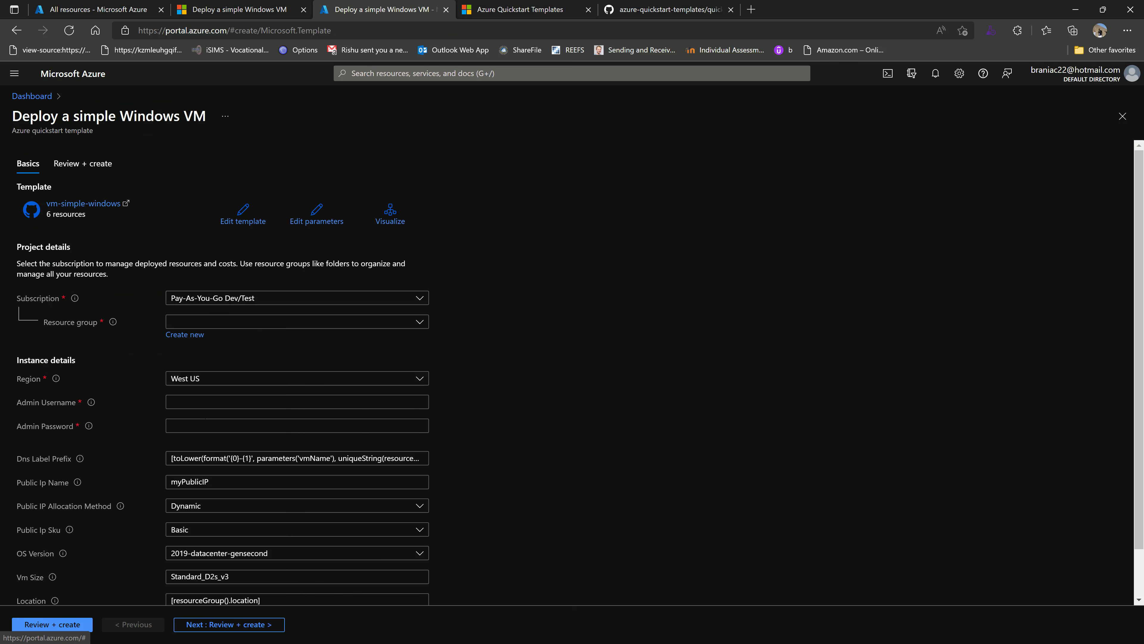
Set the deployment region to East US 2
{"action": "left_click", "coordinate": [180, 378]}
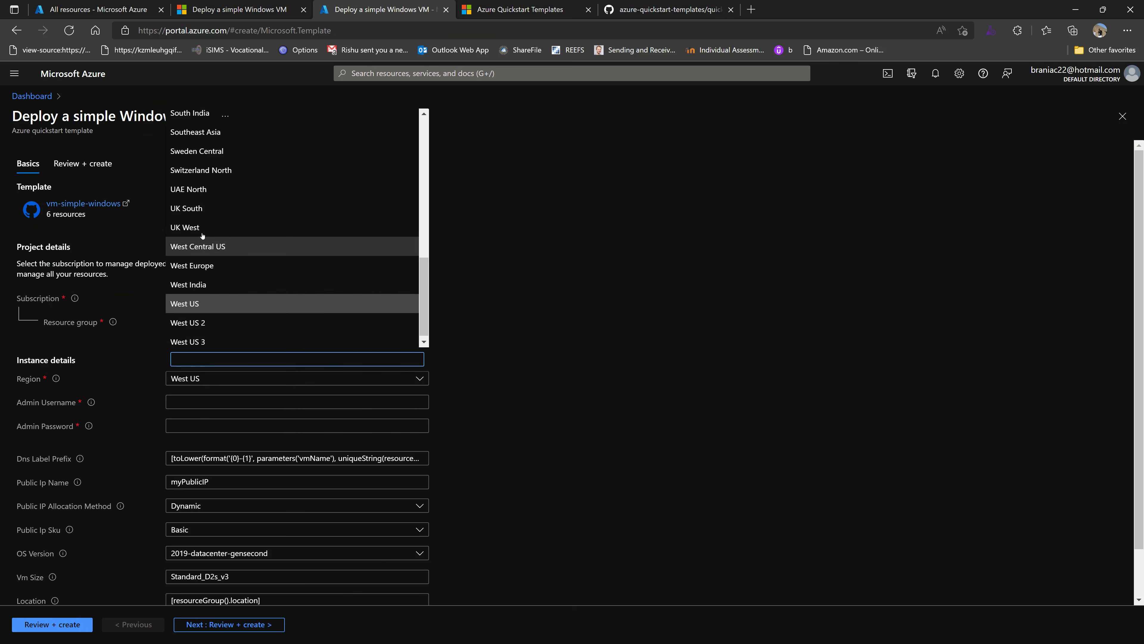
{"action": "scroll", "coordinate": [204, 234], "scroll_direction": "up", "scroll_amount": 3}
{"action": "scroll", "coordinate": [203, 235], "scroll_direction": "up", "scroll_amount": 5}
{"action": "scroll", "coordinate": [207, 241], "scroll_direction": "down", "scroll_amount": 2}
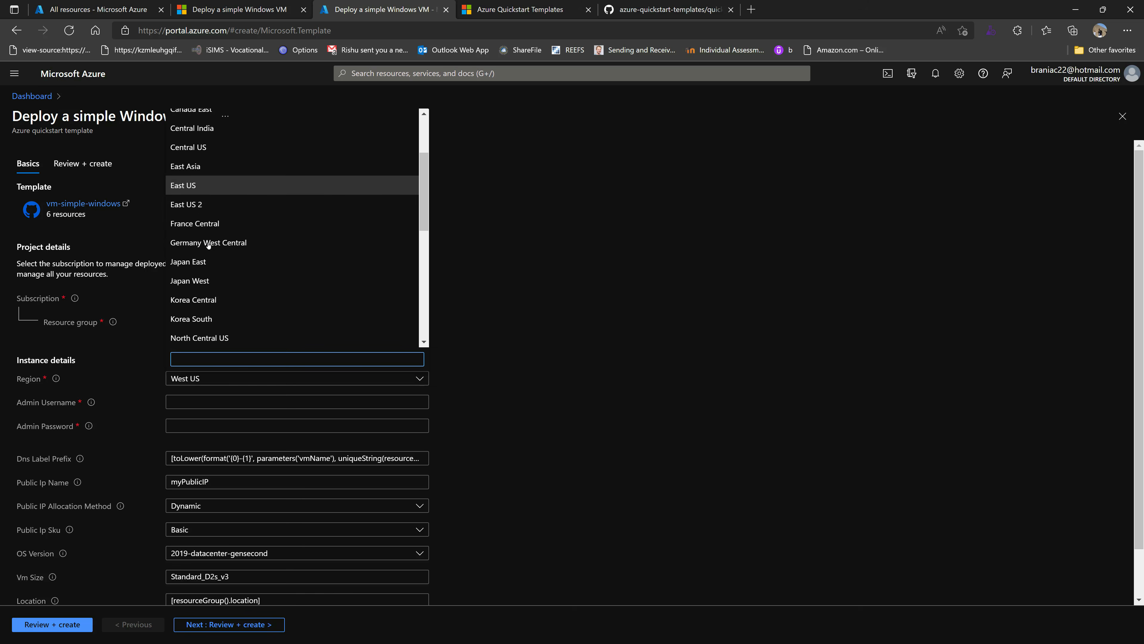
{"action": "left_click", "coordinate": [205, 201]}
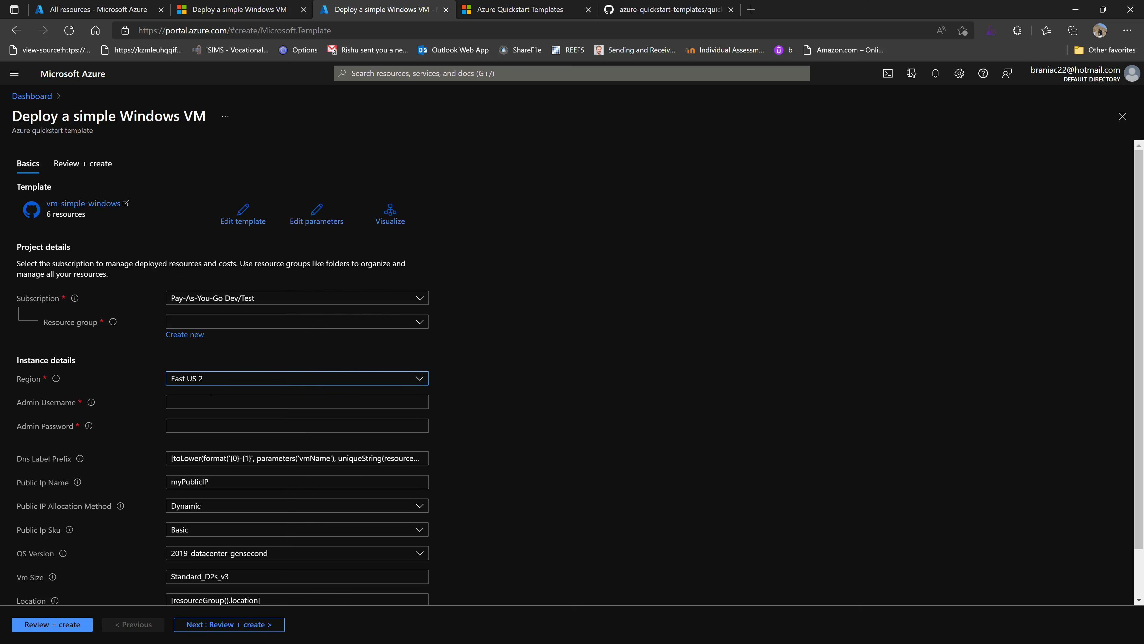
Enter the administrator's username and the admin password for the virtual machine
{"action": "key", "text": "Tab"}
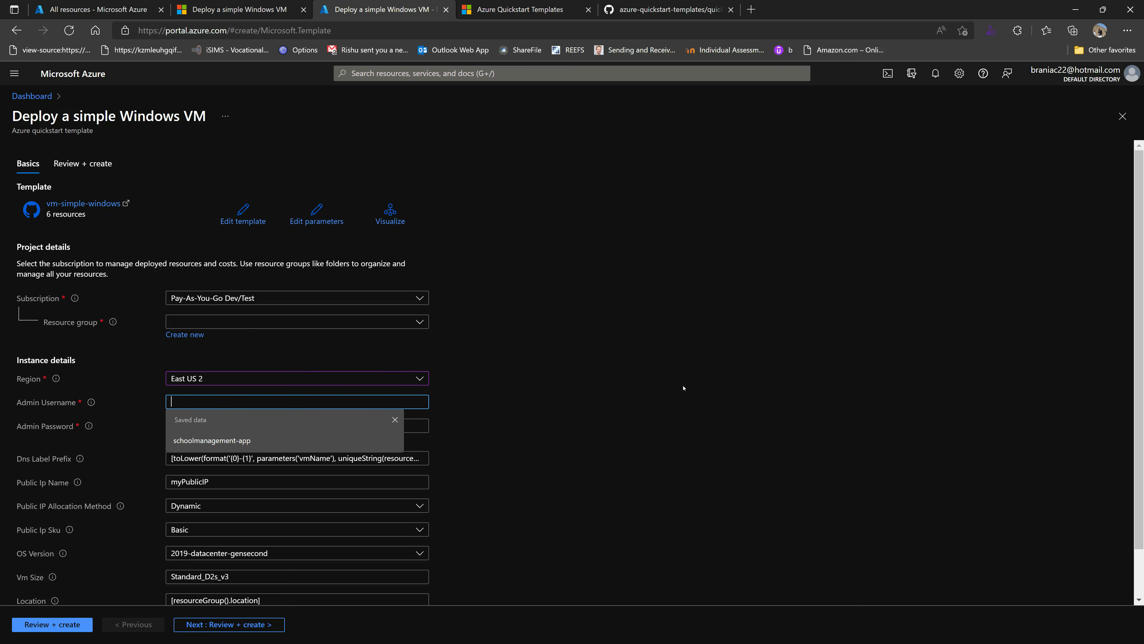
{"action": "type", "text": "trevoir"}
{"action": "key", "text": "Tab"}
{"action": "type", "text": "••••••••••••"}
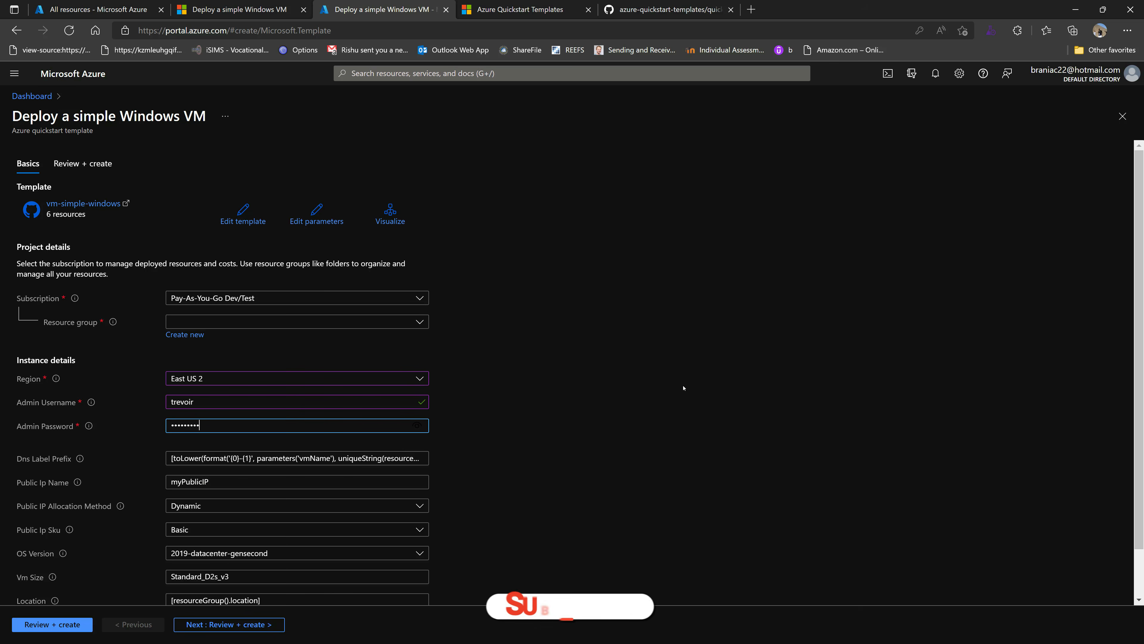
{"action": "type", "text": "•"}
{"action": "scroll", "coordinate": [597, 396], "scroll_direction": "down", "scroll_amount": 1}
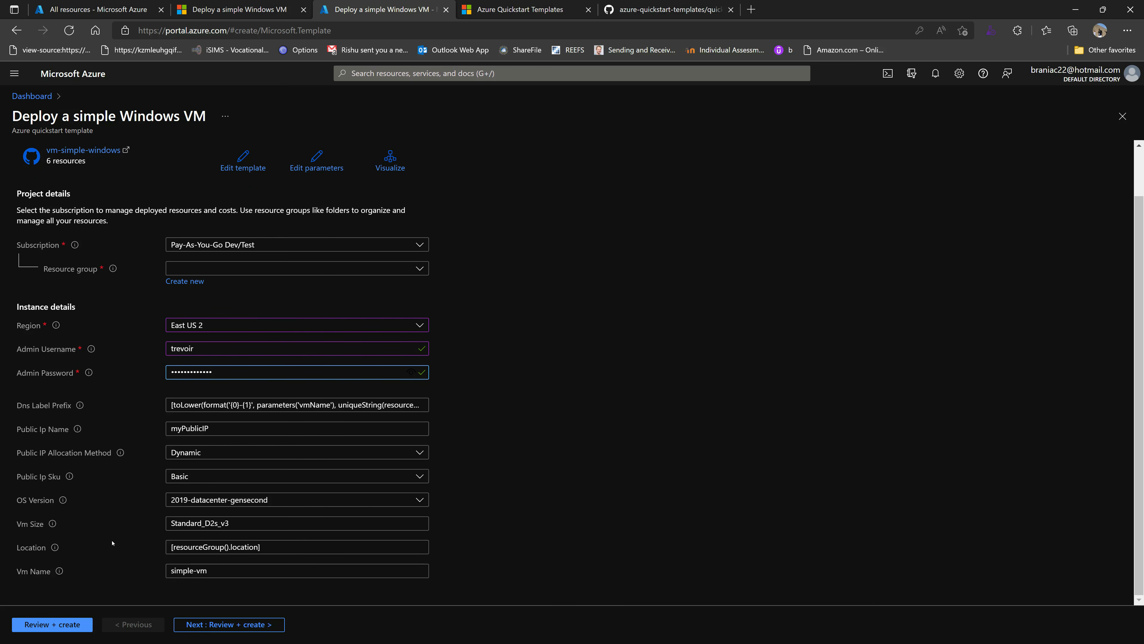
Check the VM size setting and assign the deployment to the existing resource group test-vm-bash-rg
{"action": "left_click", "coordinate": [215, 523]}
{"action": "left_click_drag", "start_coordinate": [236, 523], "coordinate": [141, 525]}
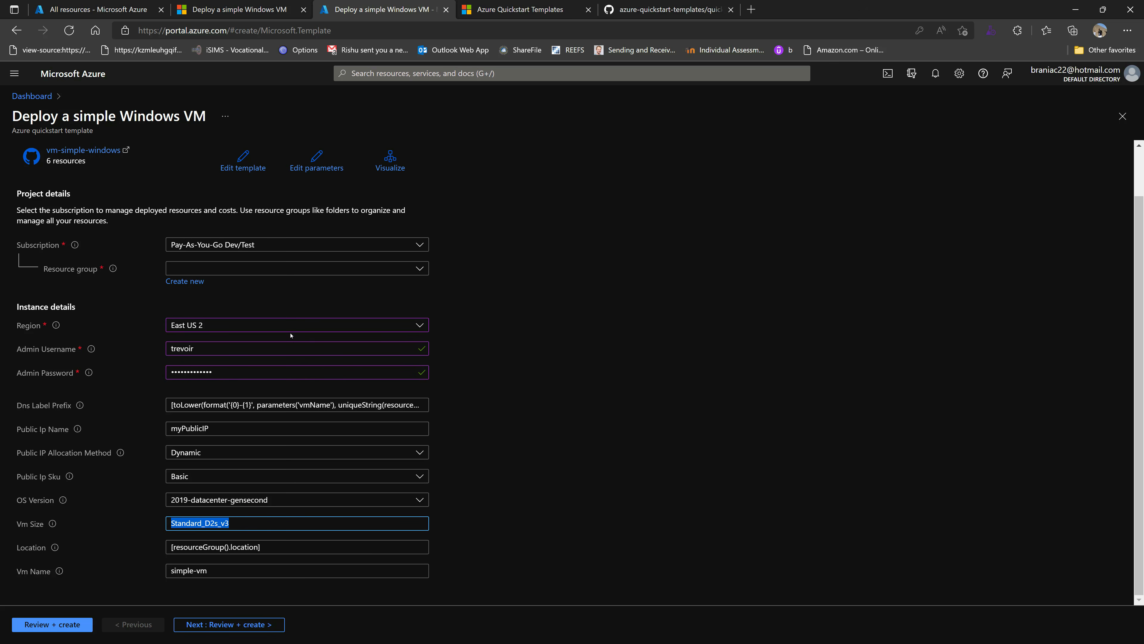
{"action": "left_click", "coordinate": [319, 268]}
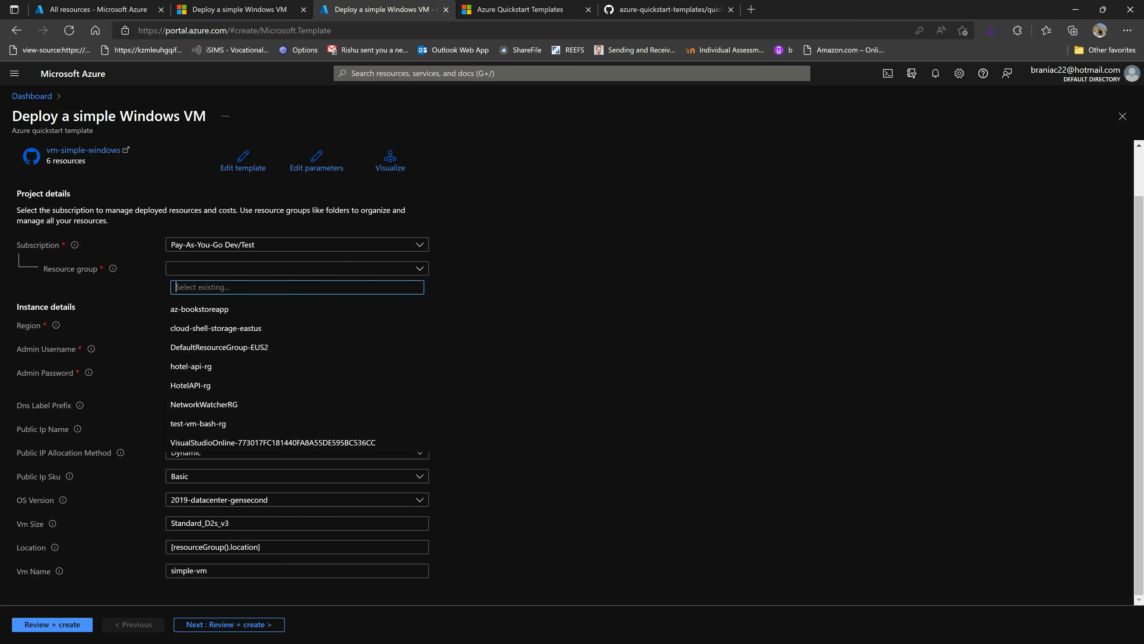
{"action": "left_click", "coordinate": [211, 426]}
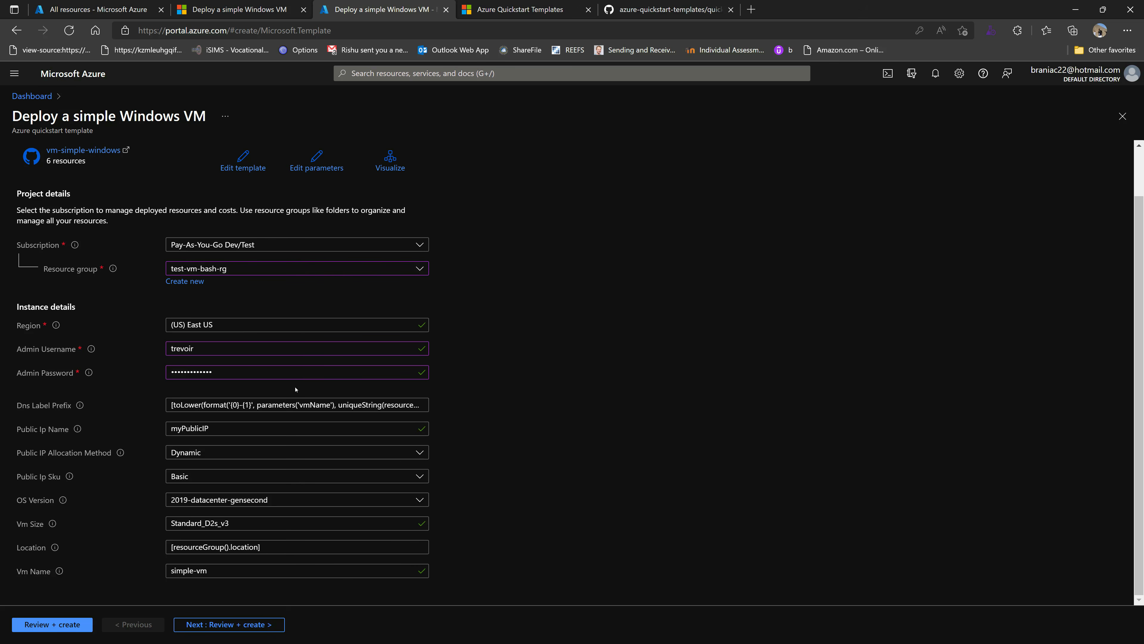
Set the virtual machine's name to simple-arm-vm
{"action": "left_click_drag", "start_coordinate": [233, 574], "coordinate": [122, 572]}
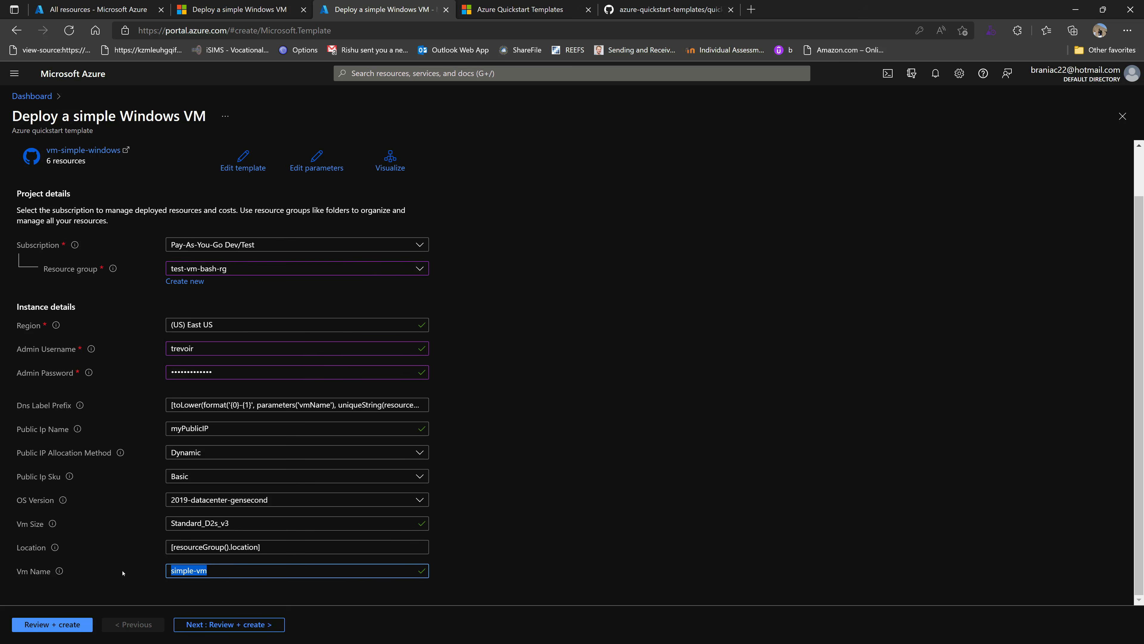
{"action": "double_click", "coordinate": [182, 571]}
{"action": "left_click", "coordinate": [194, 570]}
{"action": "type", "text": "-arm"}
{"action": "left_click", "coordinate": [575, 494]}
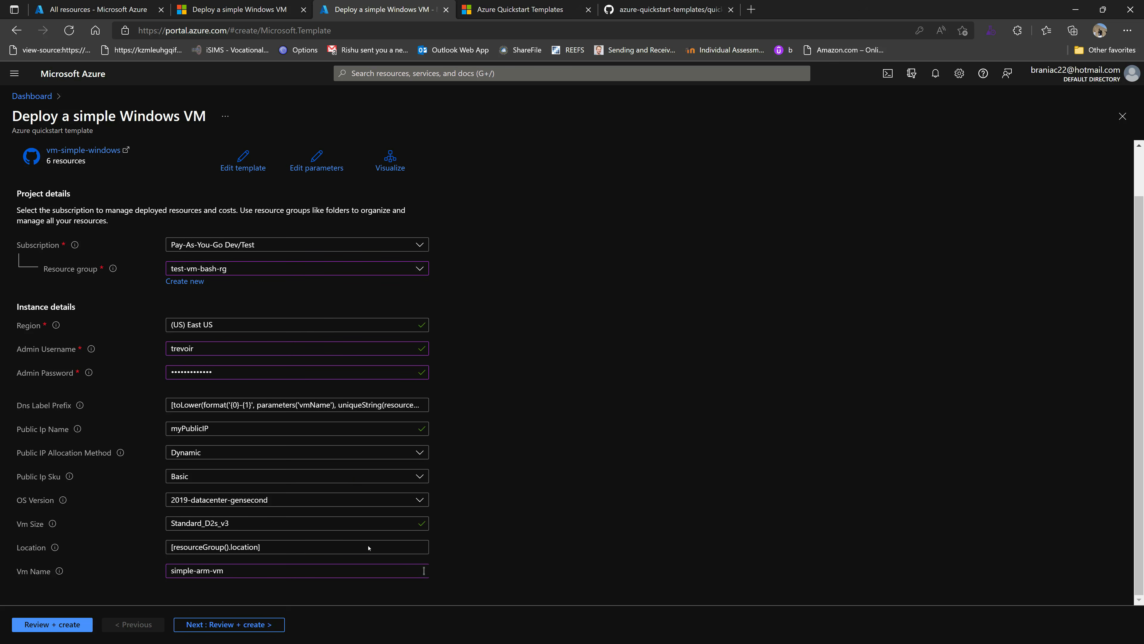
Proceed to the deployment's review stage and check the validation status and the summary of basic settings
{"action": "left_click", "coordinate": [202, 623]}
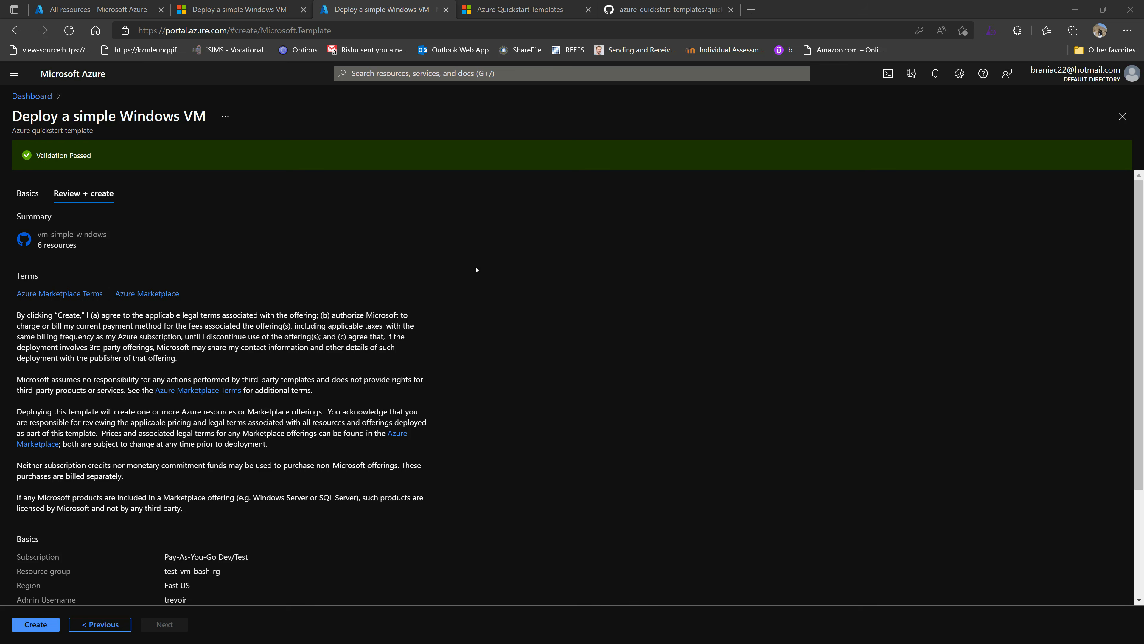
{"action": "left_click_drag", "start_coordinate": [36, 155], "coordinate": [146, 147]}
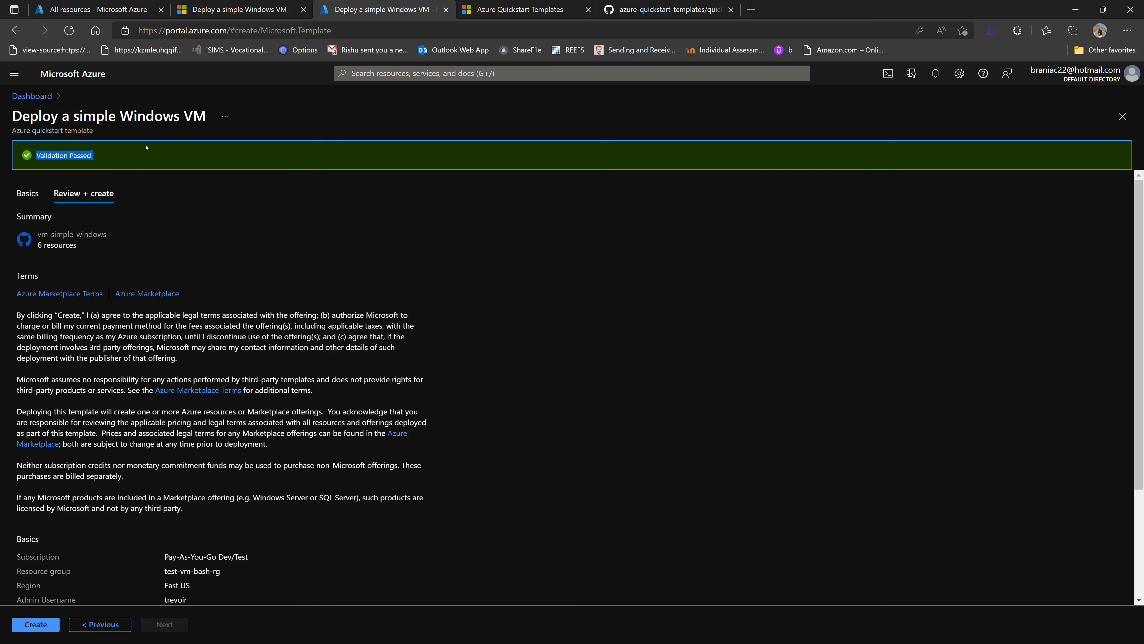
{"action": "left_click", "coordinate": [561, 433]}
{"action": "scroll", "coordinate": [561, 432], "scroll_direction": "down", "scroll_amount": 1}
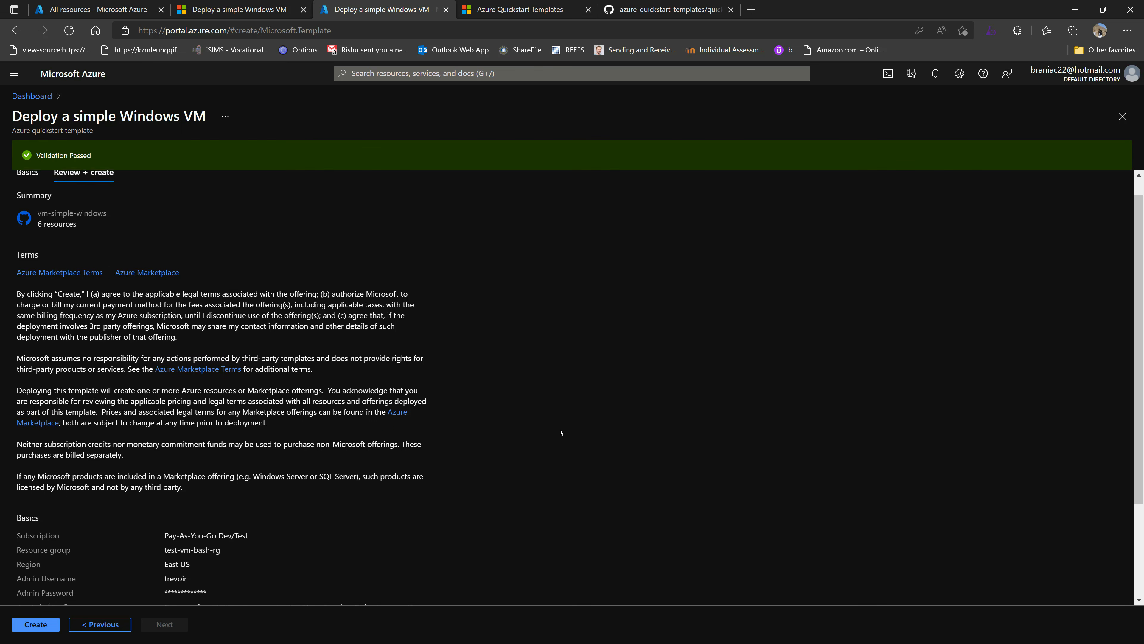
{"action": "scroll", "coordinate": [456, 412], "scroll_direction": "down", "scroll_amount": 3}
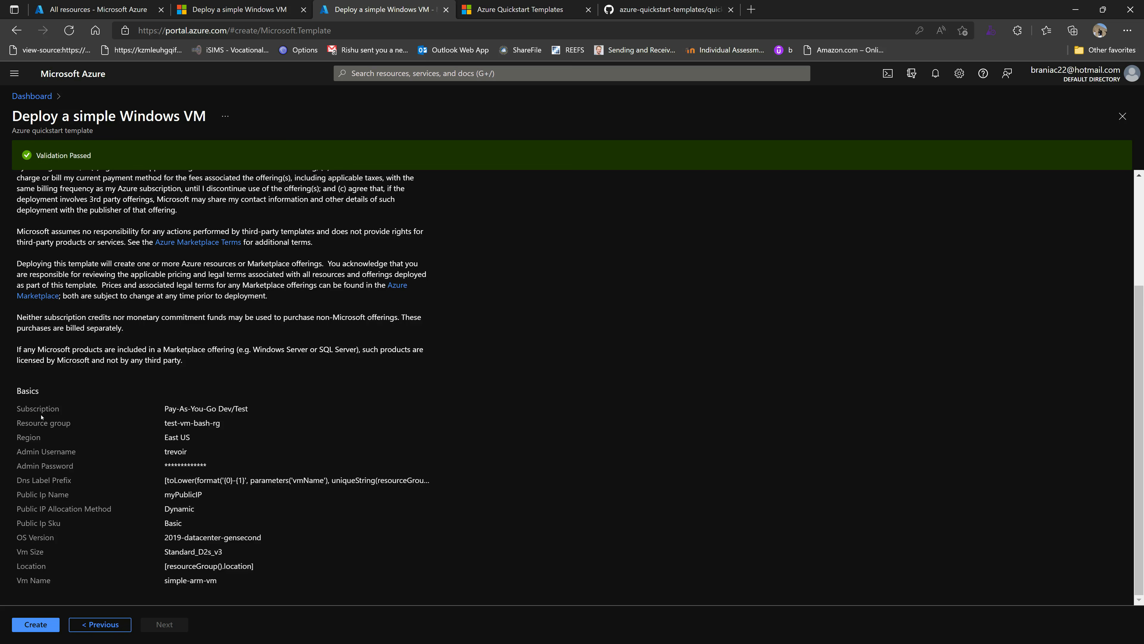
{"action": "left_click_drag", "start_coordinate": [21, 408], "coordinate": [339, 583]}
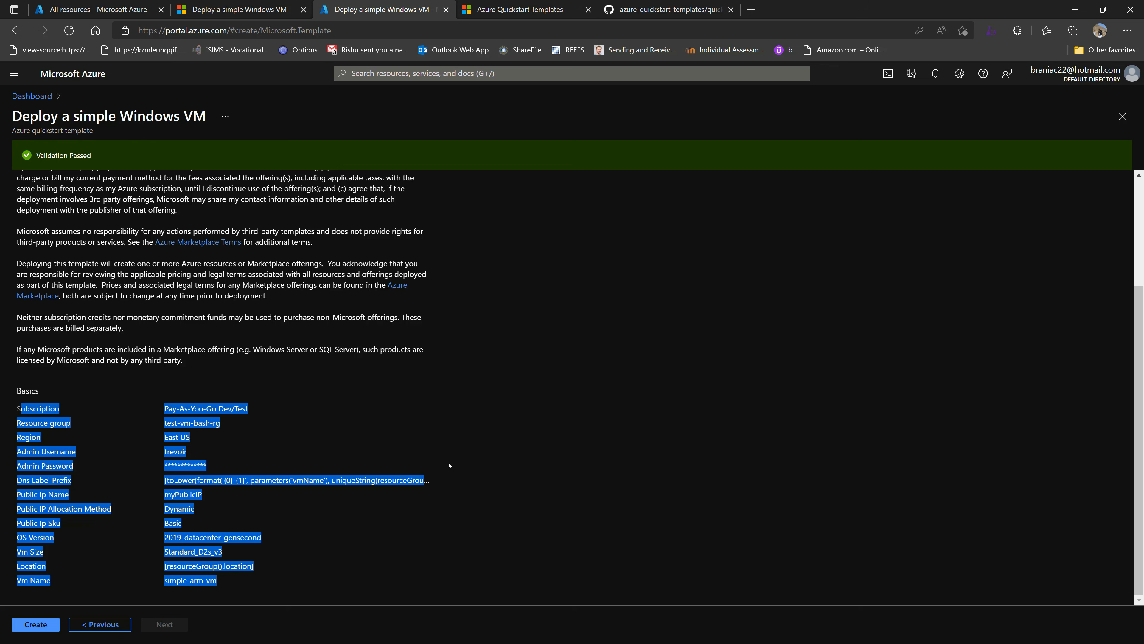
{"action": "left_click", "coordinate": [471, 465]}
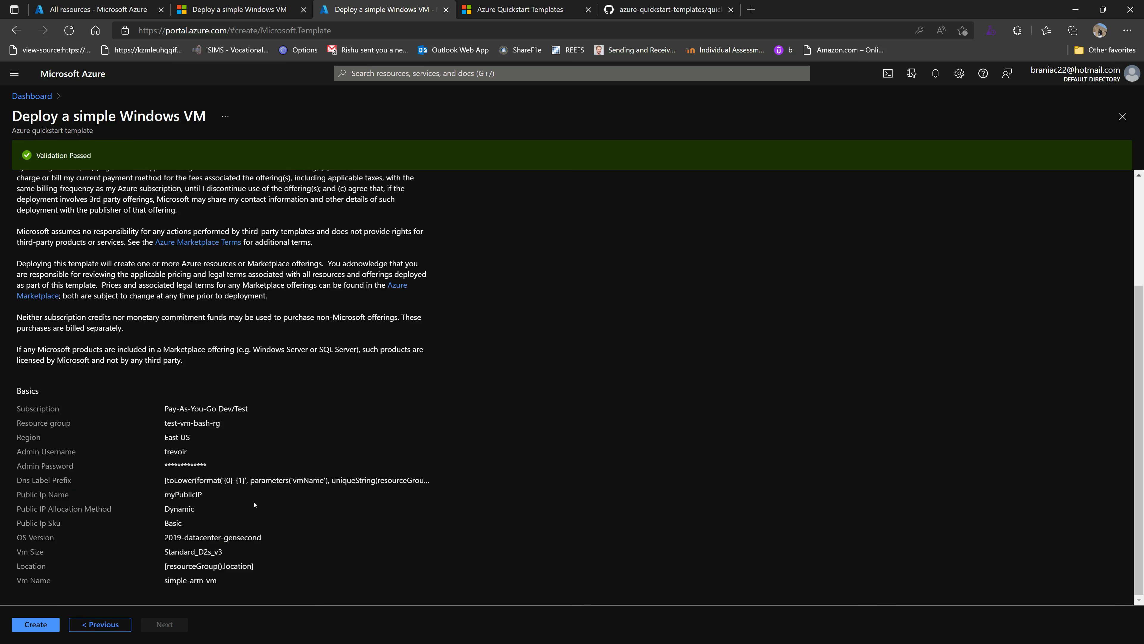
{"action": "scroll", "coordinate": [254, 505], "scroll_direction": "up", "scroll_amount": 3}
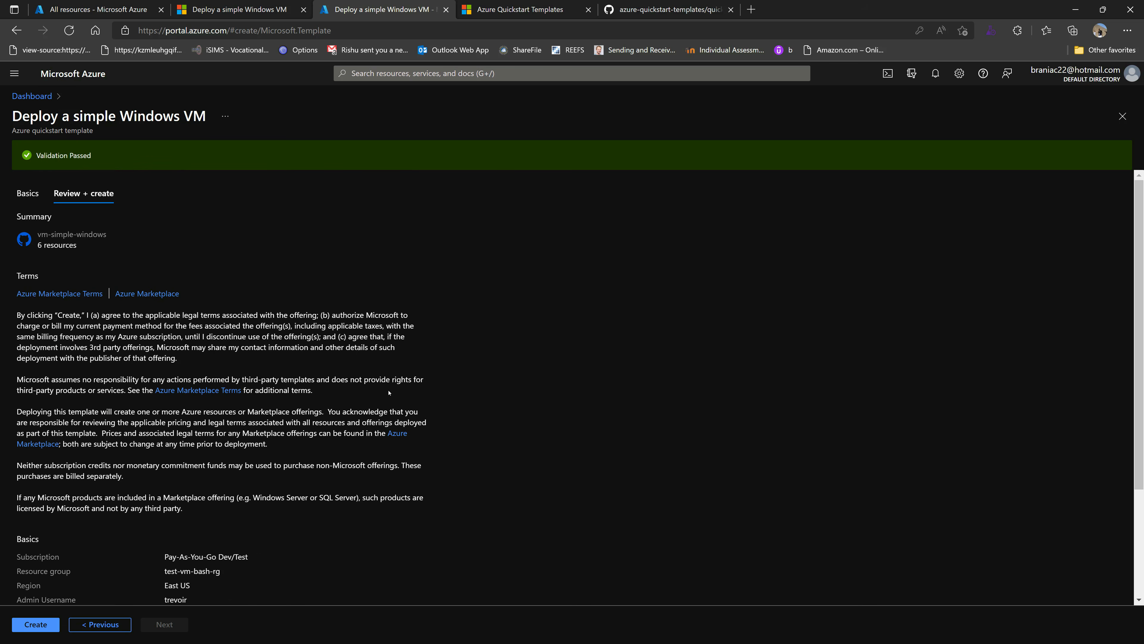
Return to the Azure Quickstart Templates gallery and browse the full list of most popular templates
{"action": "left_click", "coordinate": [239, 9]}
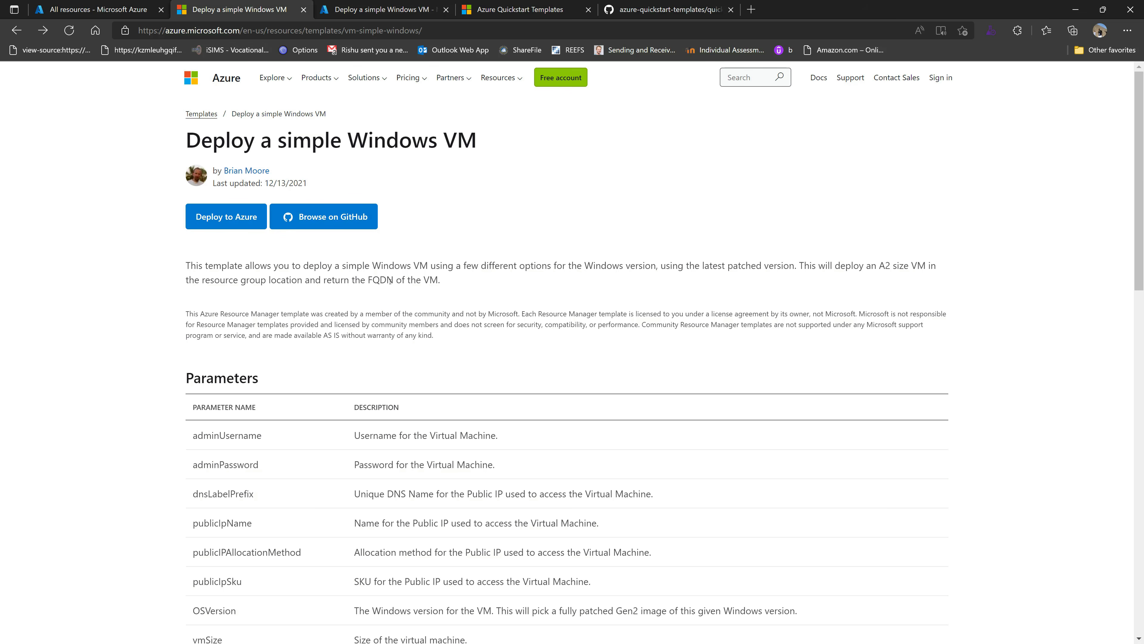
{"action": "left_click", "coordinate": [202, 115]}
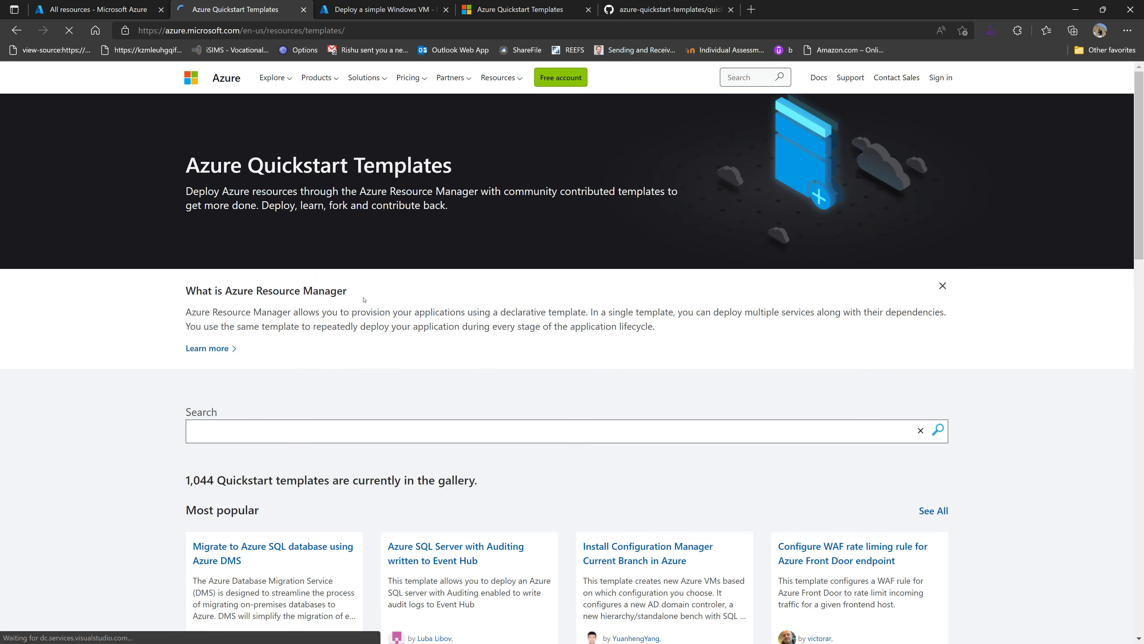
{"action": "scroll", "coordinate": [301, 317], "scroll_direction": "down", "scroll_amount": 3}
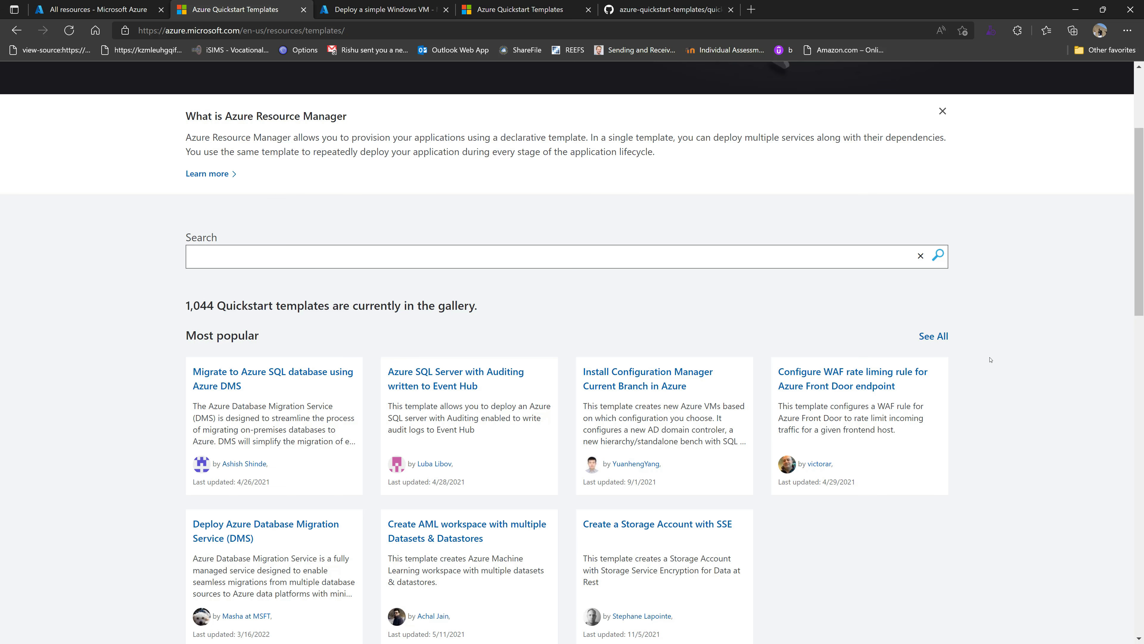
{"action": "left_click", "coordinate": [942, 337]}
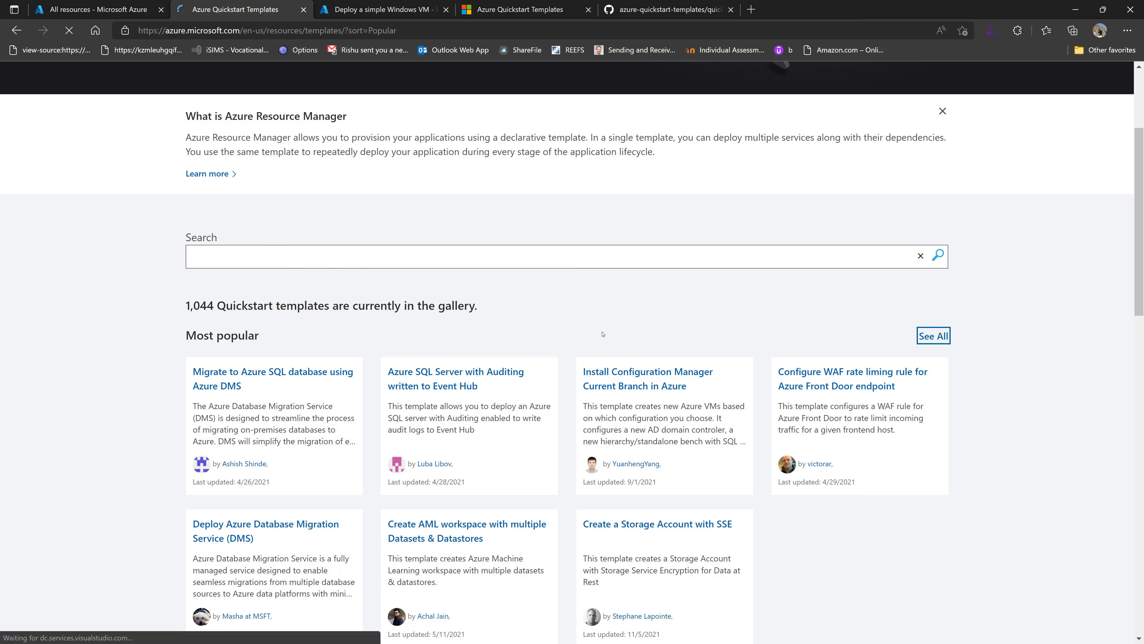
{"action": "scroll", "coordinate": [563, 356], "scroll_direction": "down", "scroll_amount": 5}
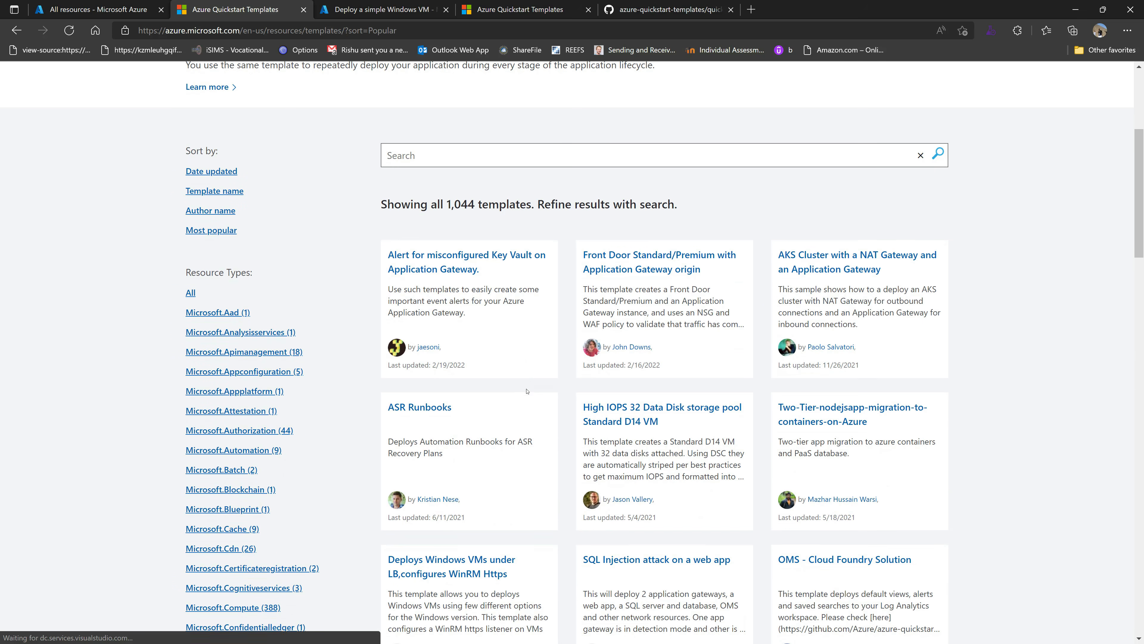
{"action": "scroll", "coordinate": [563, 370], "scroll_direction": "down", "scroll_amount": 7}
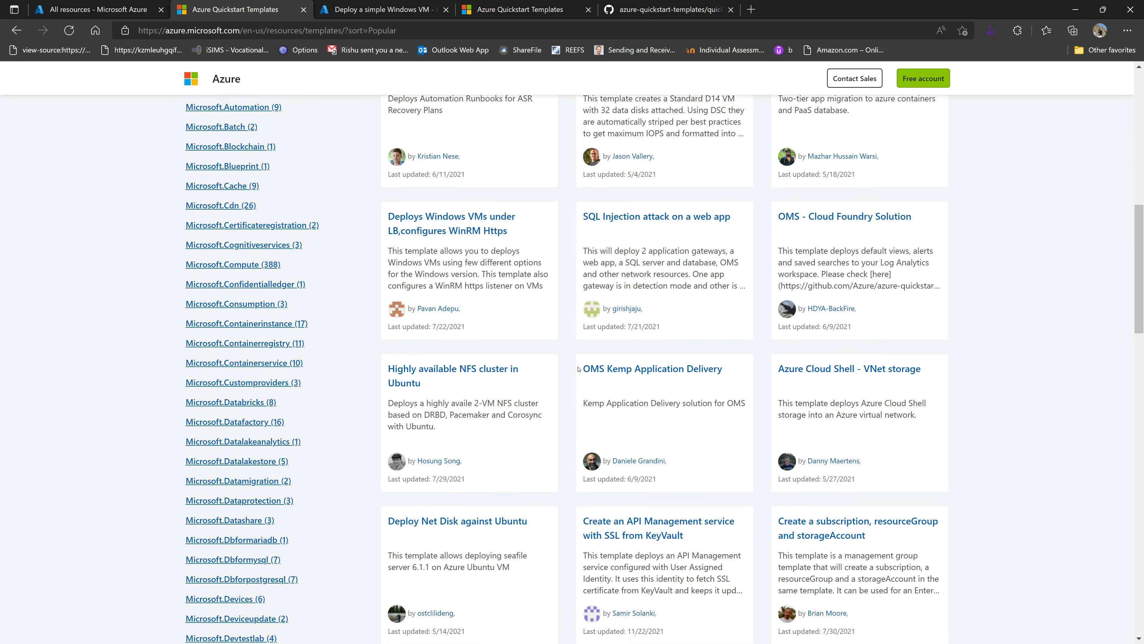